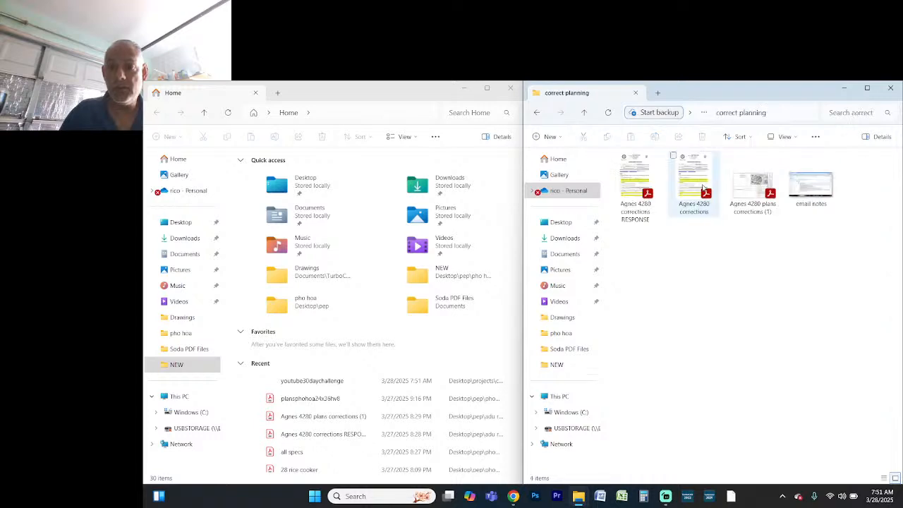
Step: Open the corrections response PDF from the correct planning folder, maximized, and scroll to the ADU items
click(630, 187)
double_click(630, 187)
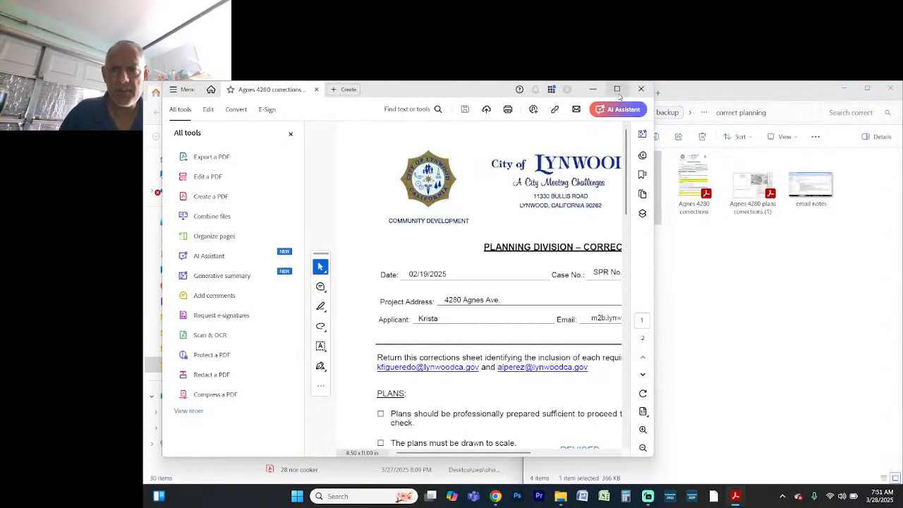
click(617, 89)
scroll(741, 270, down, 4)
scroll(741, 270, down, 10)
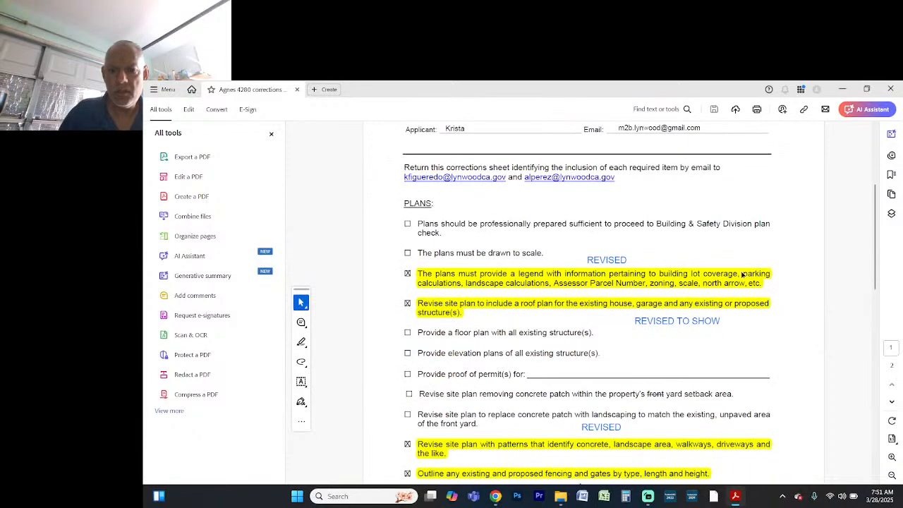
scroll(741, 271, down, 8)
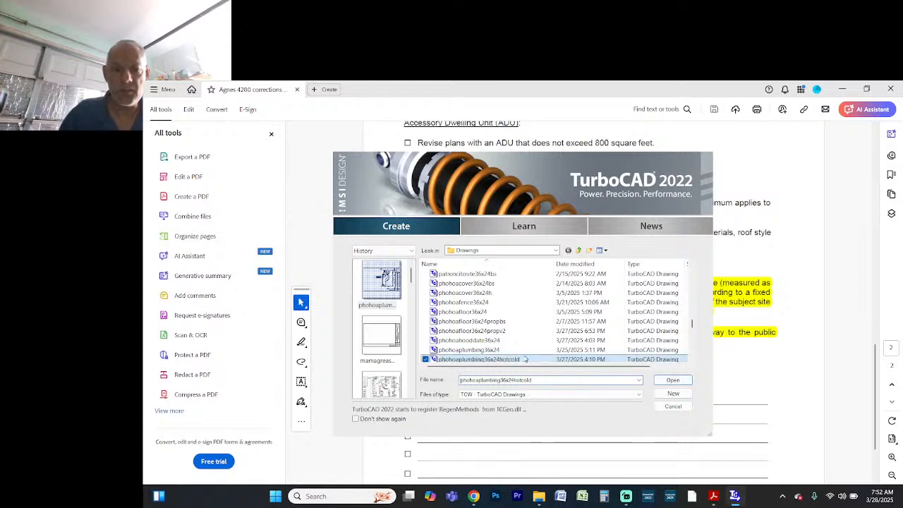
Step: Open the adurudysite24x36 ADU site plan drawing from the startup file list
click(491, 322)
key(a)
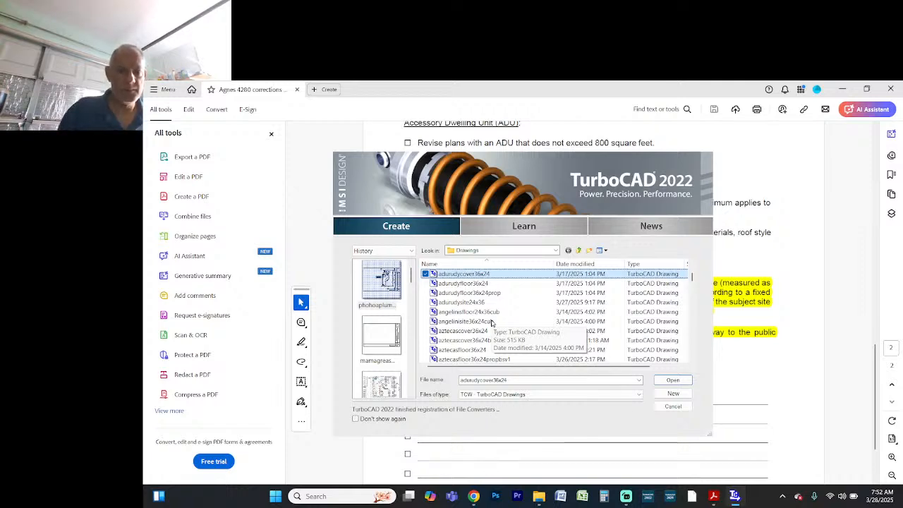
key(Down)
key(Down)
key(Down)
key(Down)
key(Up)
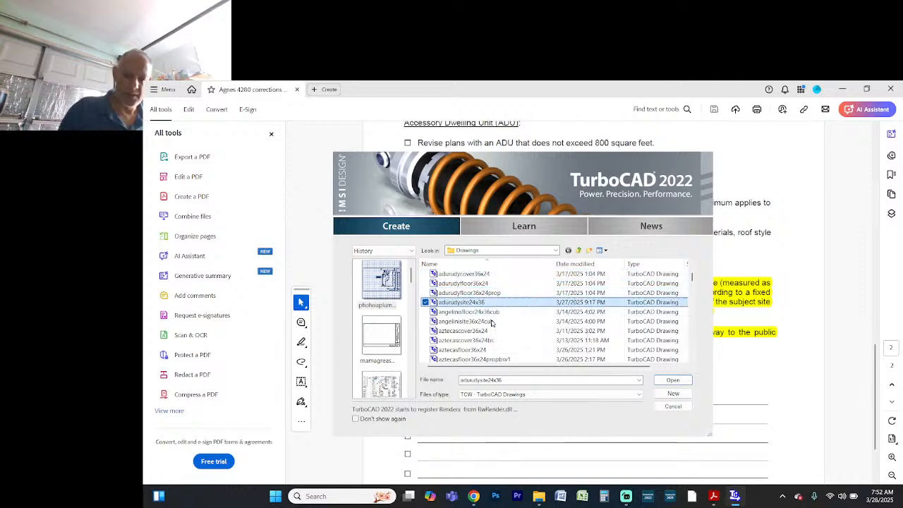
key(Return)
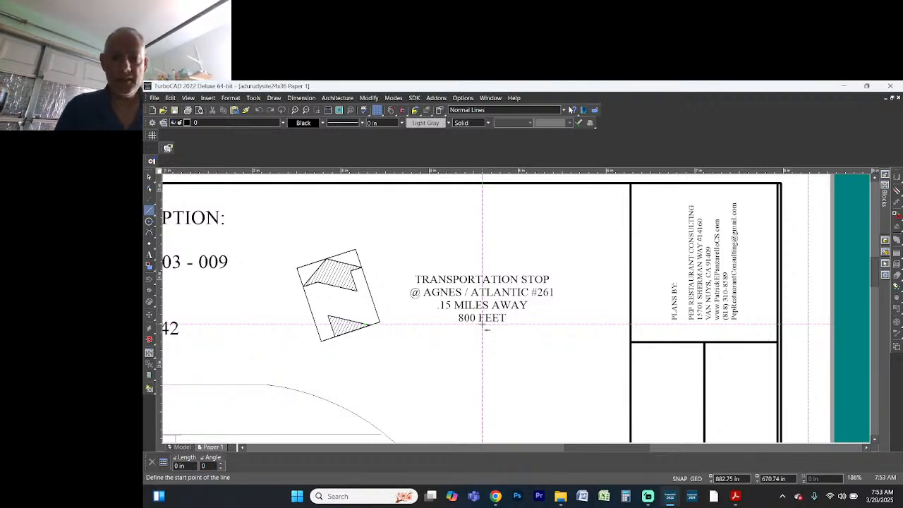
scroll(481, 323, down, 4)
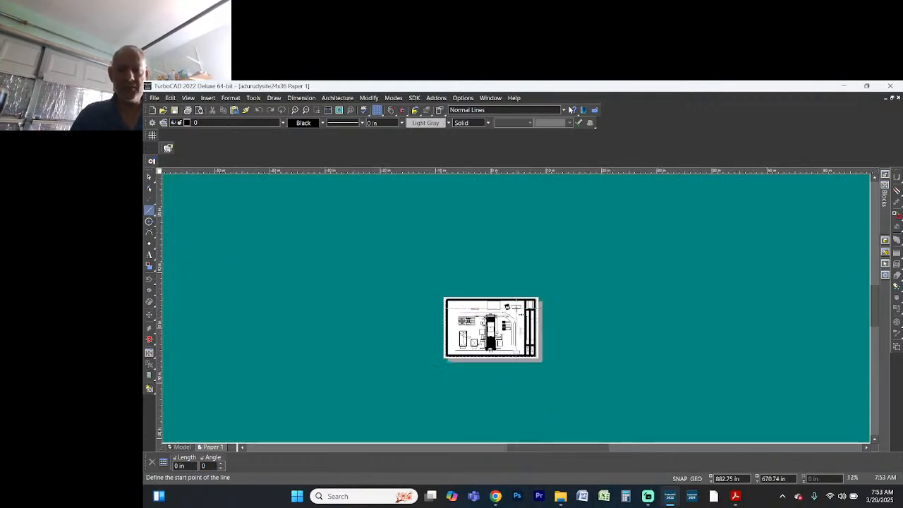
Step: Zoom in and drag the Transportation Stop note up and right beside the north arrow
scroll(481, 339, up, 2)
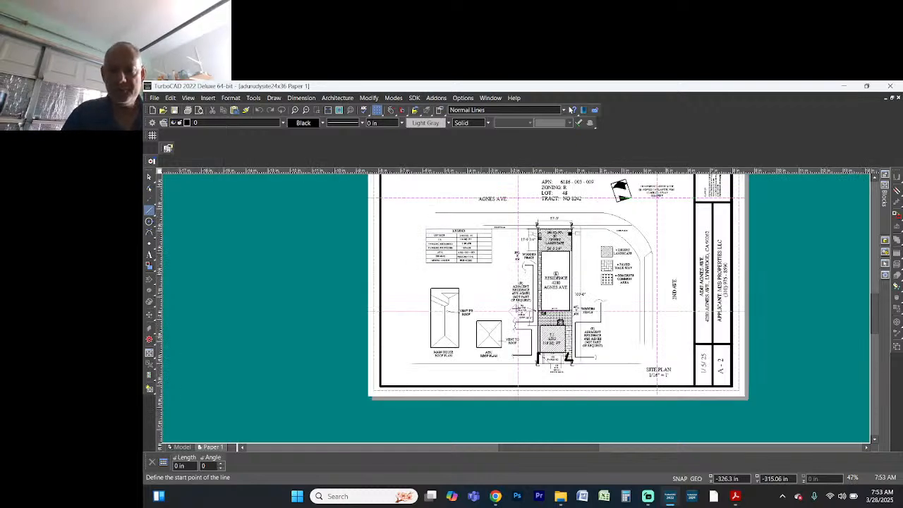
scroll(515, 308, up, 2)
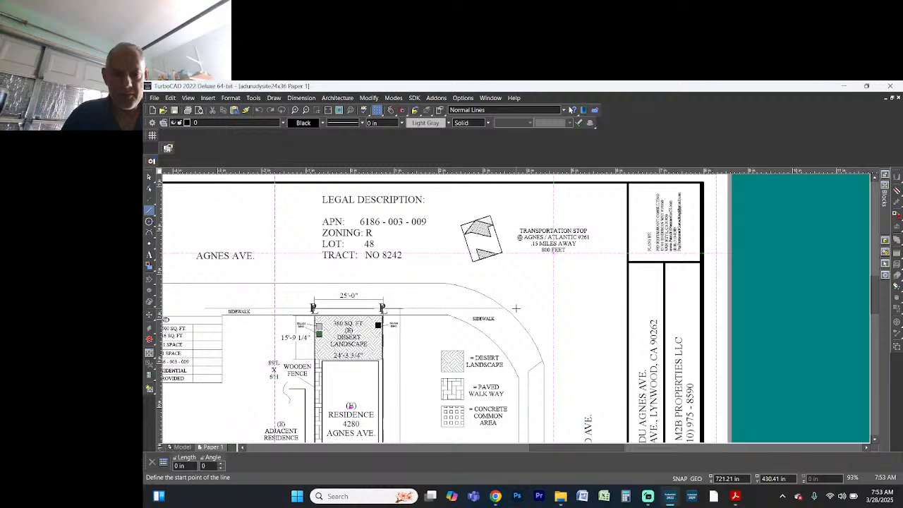
key(Escape)
click(555, 240)
drag(555, 240, 577, 203)
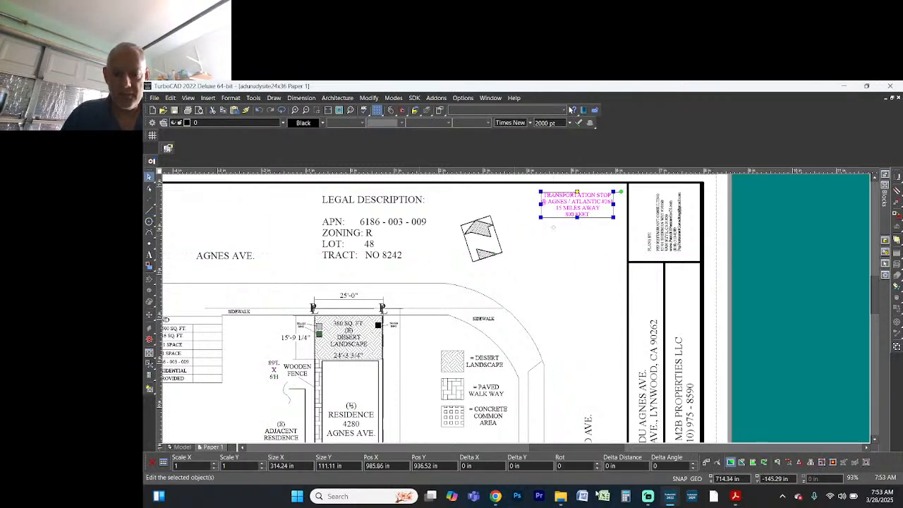
mouse_move(550, 495)
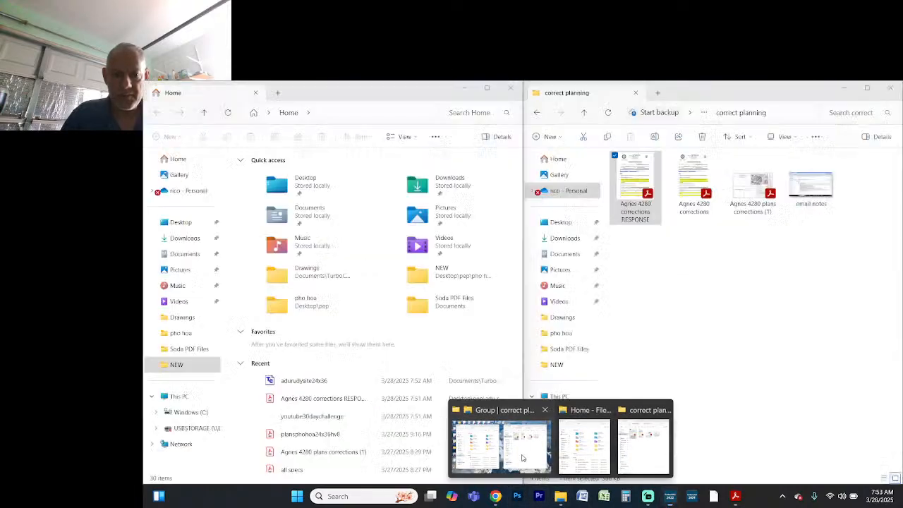
click(522, 471)
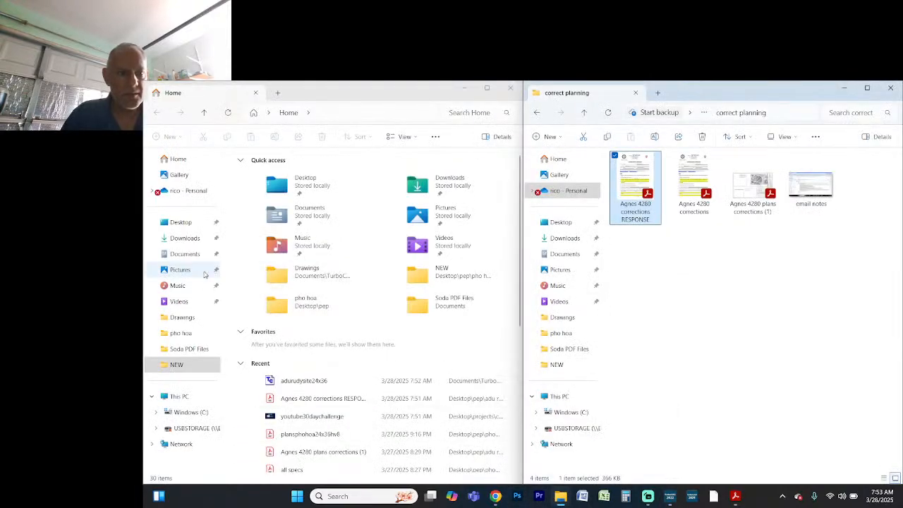
Step: Move Screenshot (106) from Pictures > Screenshots into the correct planning folder, then launch Photoshop
click(205, 273)
double_click(246, 300)
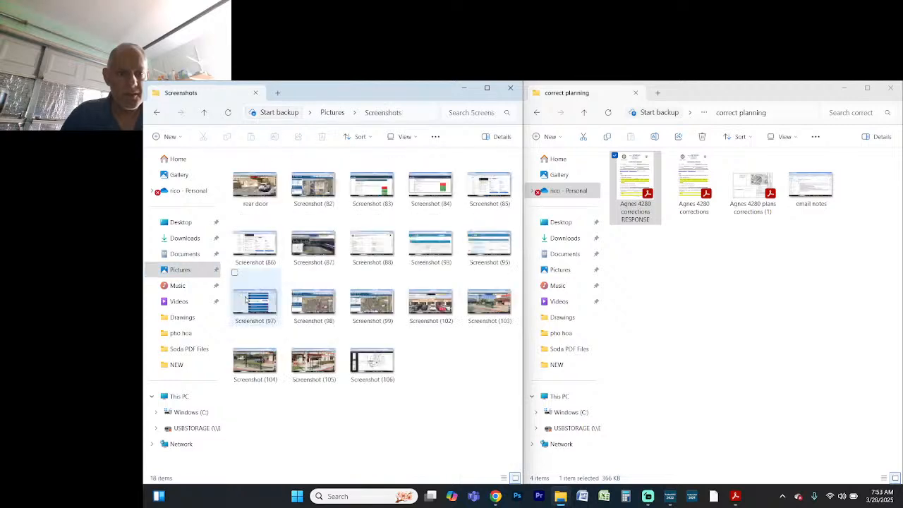
drag(372, 358, 703, 309)
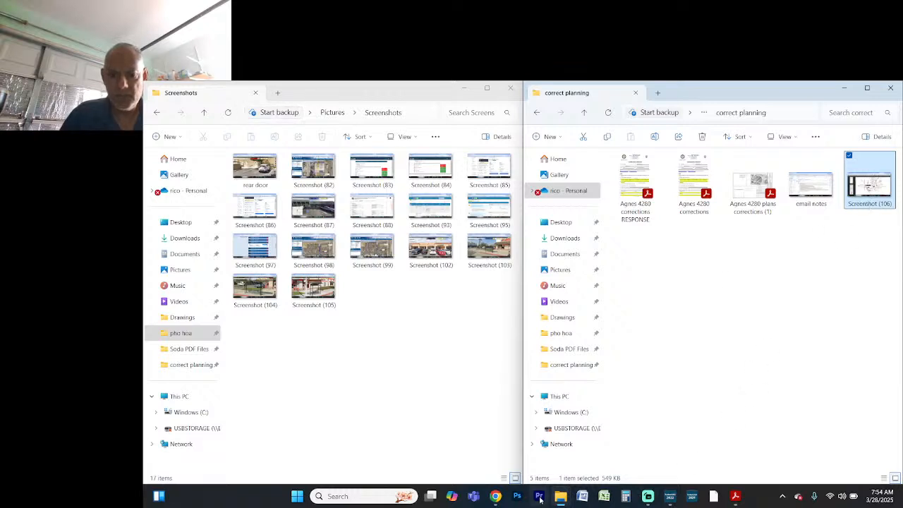
click(517, 496)
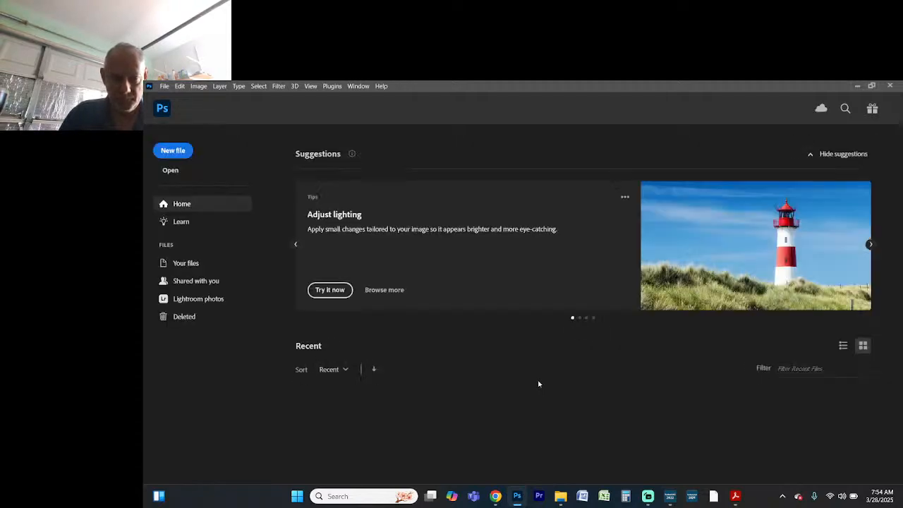
Step: Open Screenshot (106) from the correct planning folder and marquee its 615×651 px route map area
key(ctrl+o)
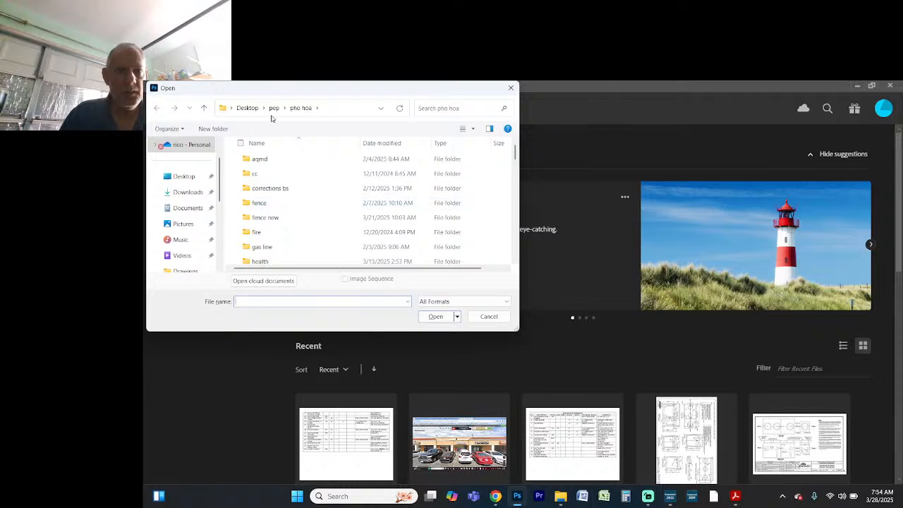
click(274, 108)
click(290, 231)
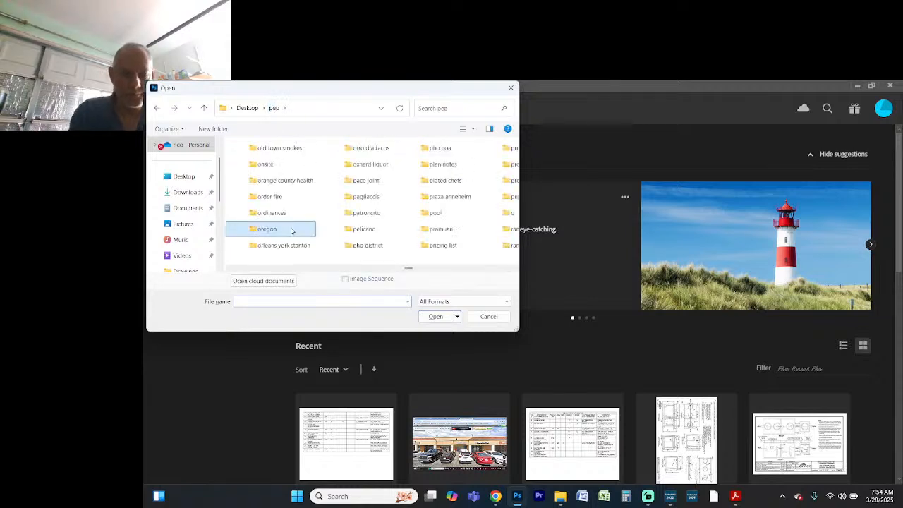
text(adu)
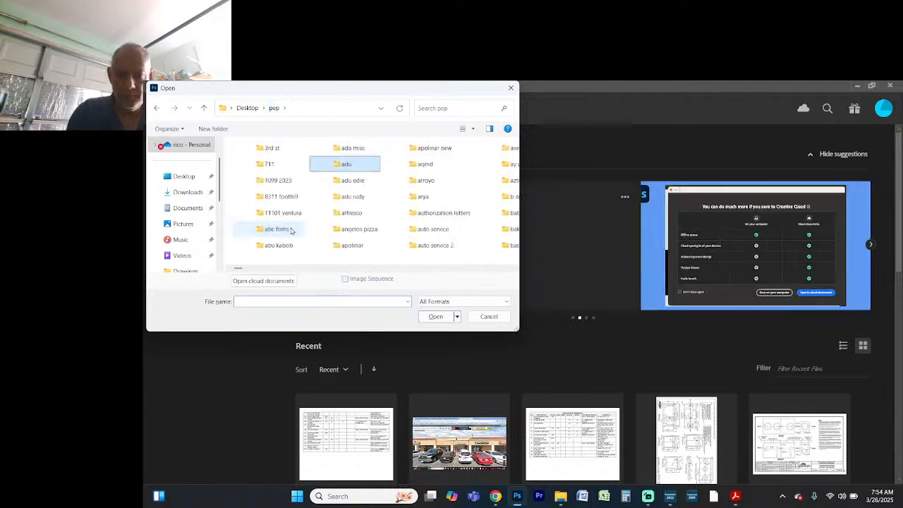
text( r)
key(Return)
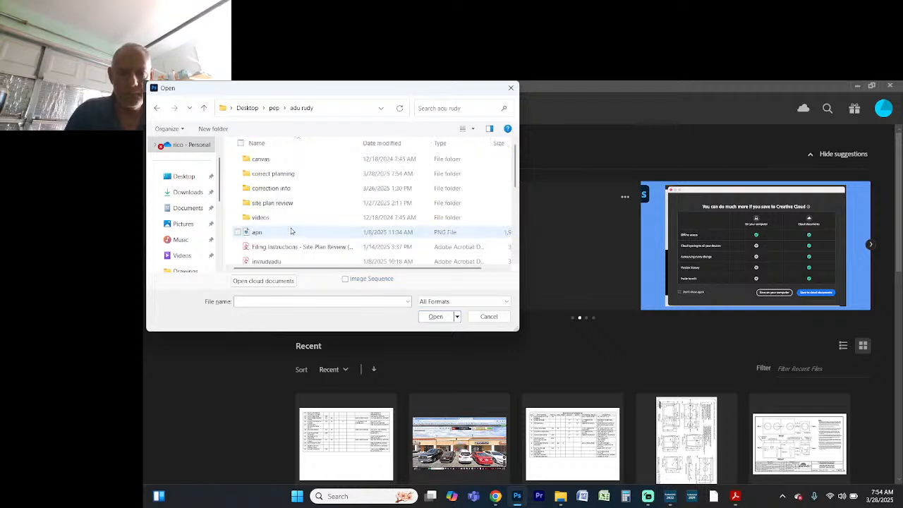
double_click(295, 178)
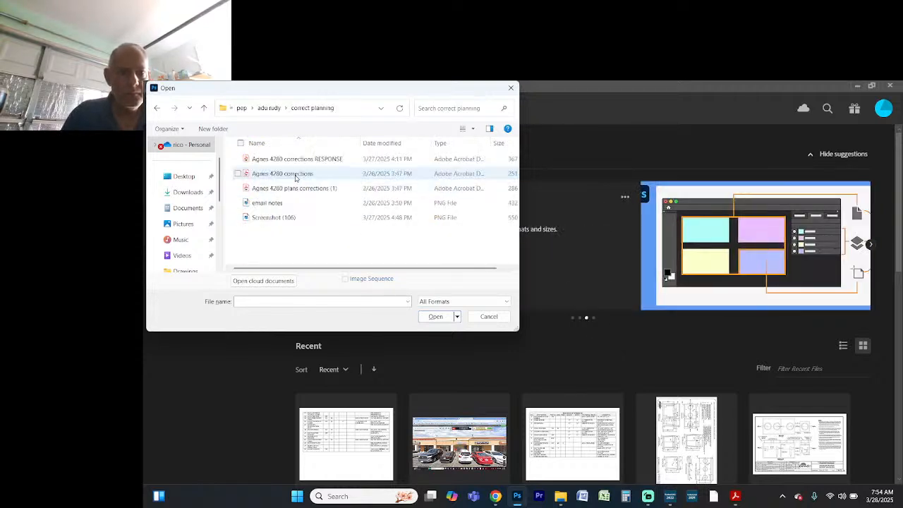
double_click(276, 220)
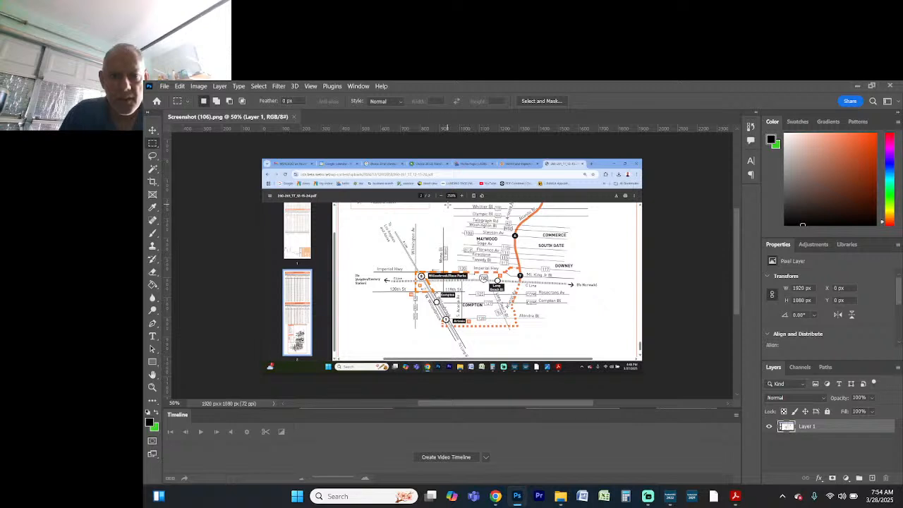
drag(447, 204, 568, 332)
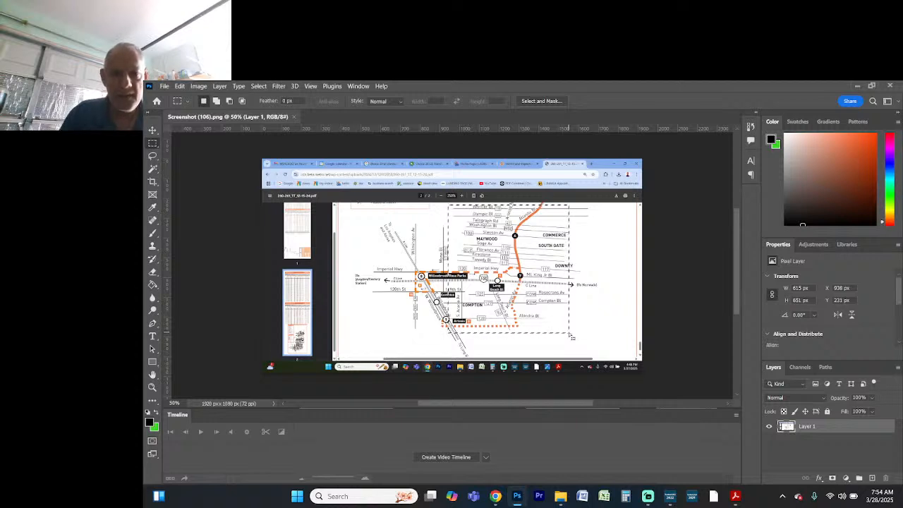
key(ctrl+n)
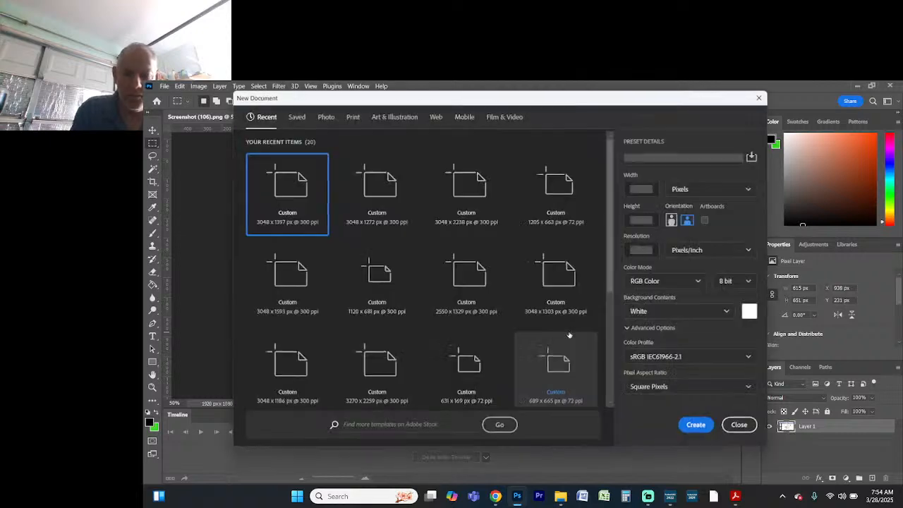
Step: Paste the copied map into a new 615×651 px document and choose JPG in Export As
key(Return)
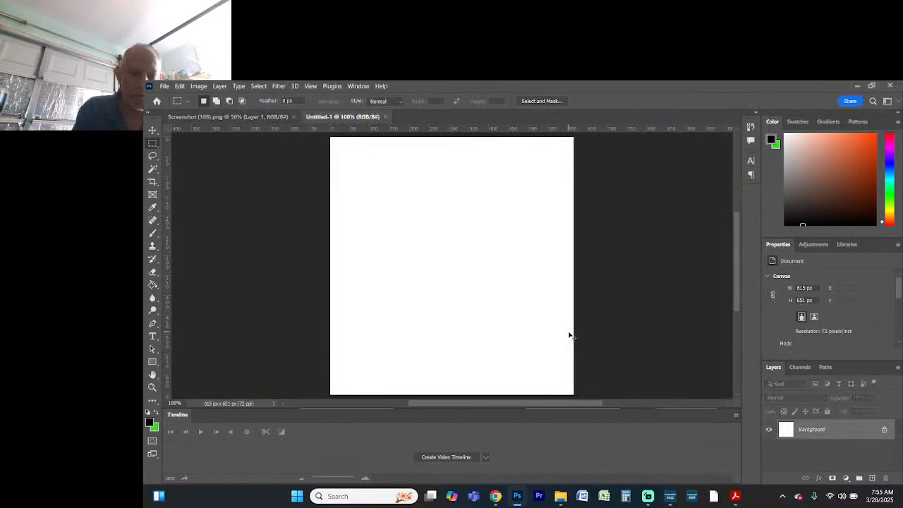
key(ctrl+v)
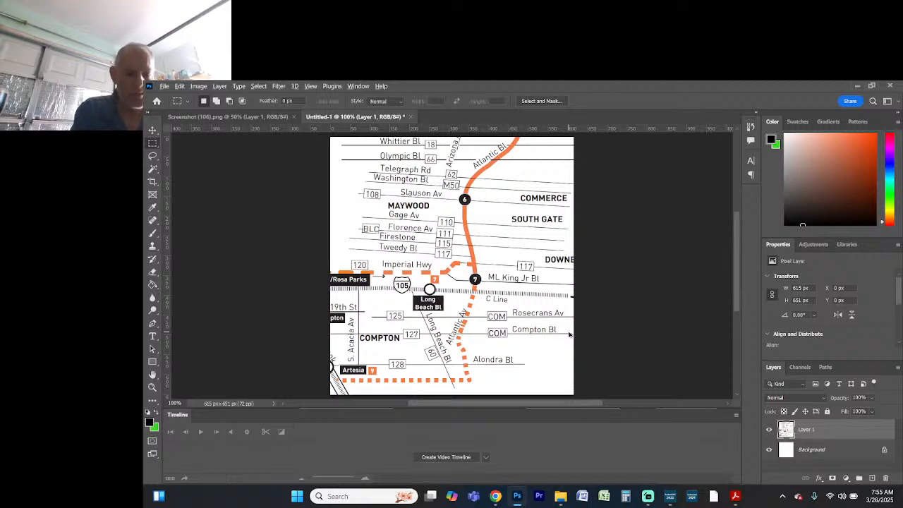
key(ctrl+alt+shift+w)
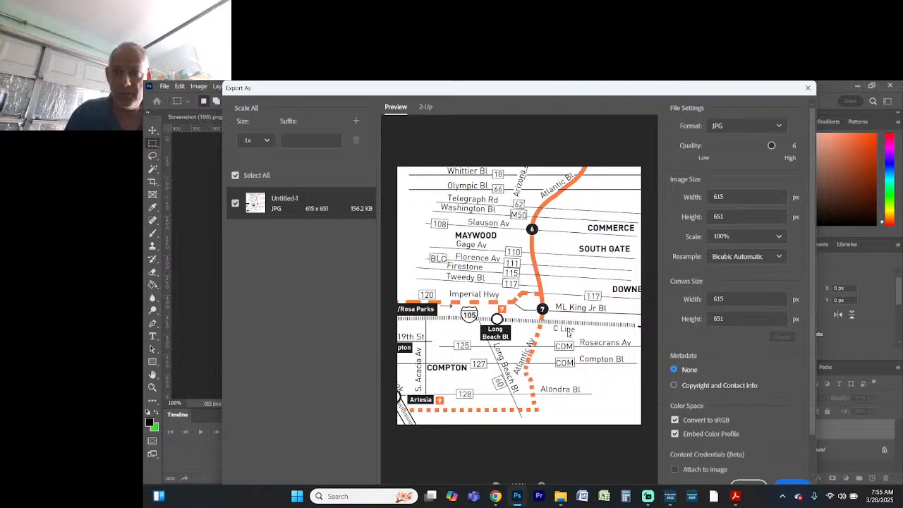
click(792, 483)
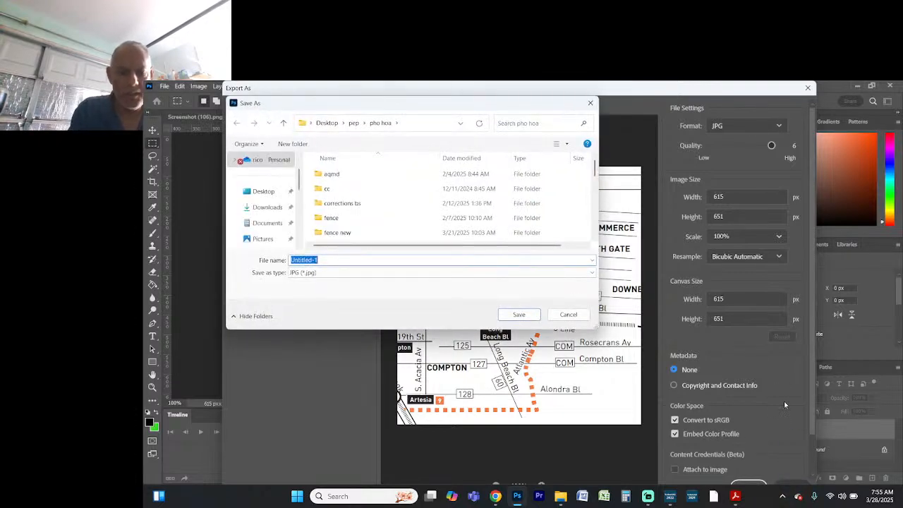
Step: Save the map as busroute JPG in correct planning, then quit Photoshop without saving Untitled-1
text(busroute)
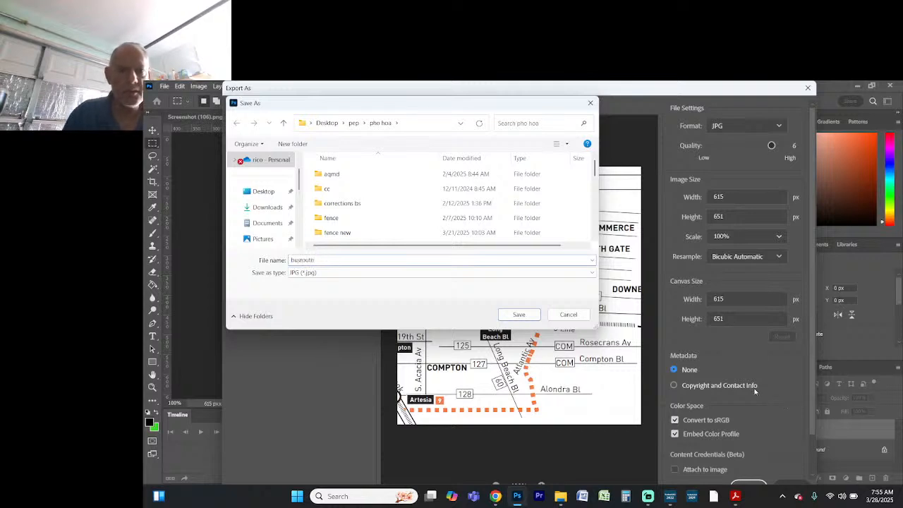
click(353, 123)
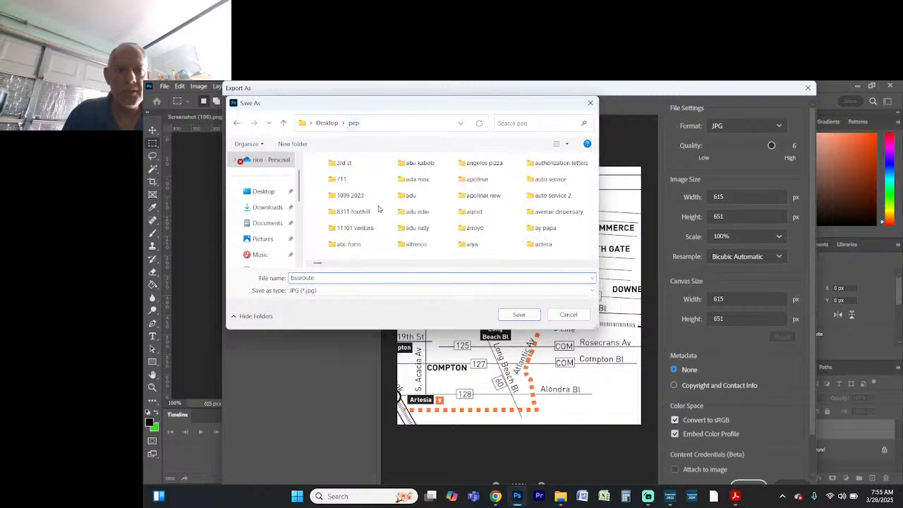
click(373, 211)
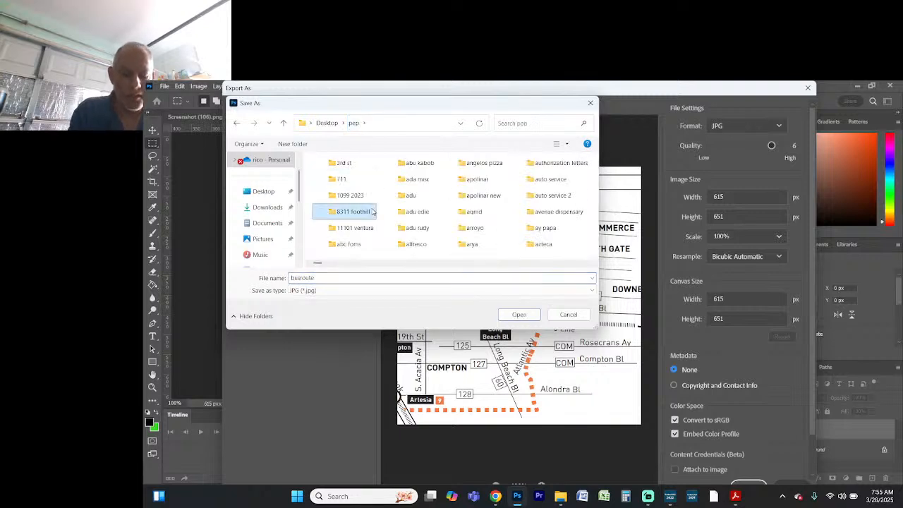
text(adu)
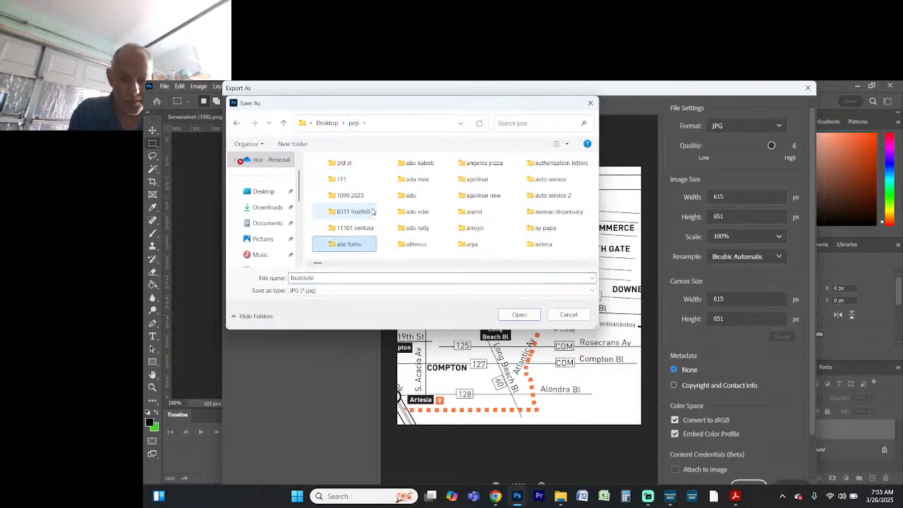
key(Down)
key(Down)
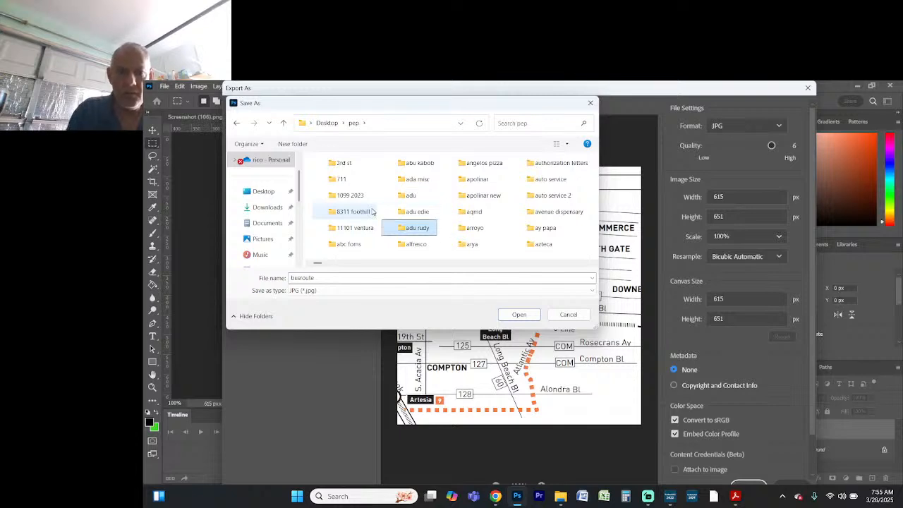
key(Return)
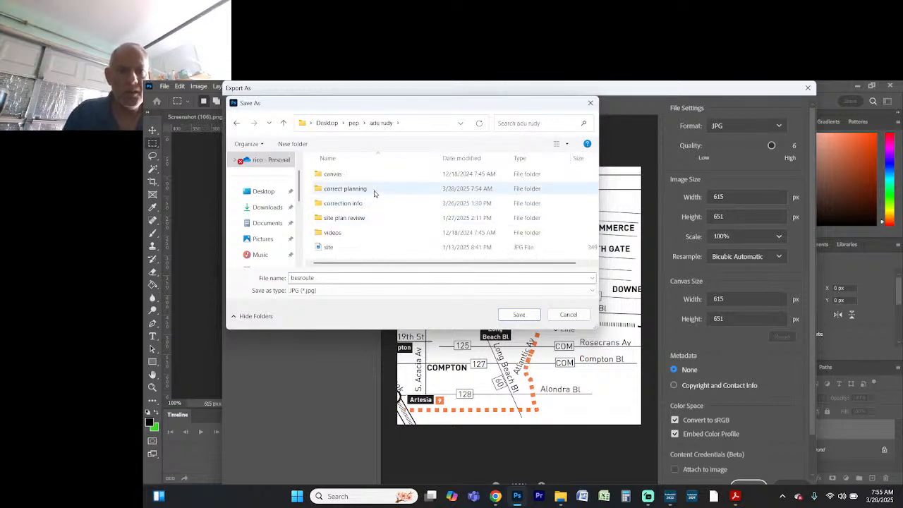
double_click(373, 188)
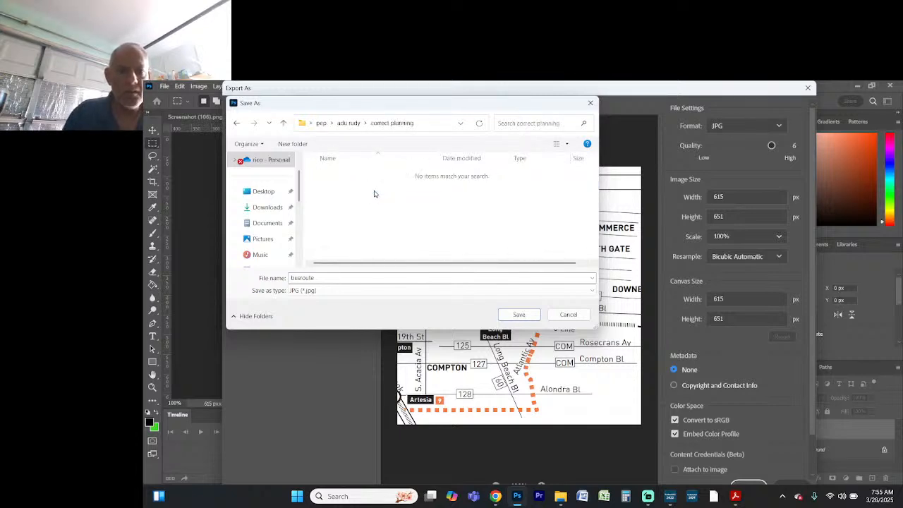
click(512, 314)
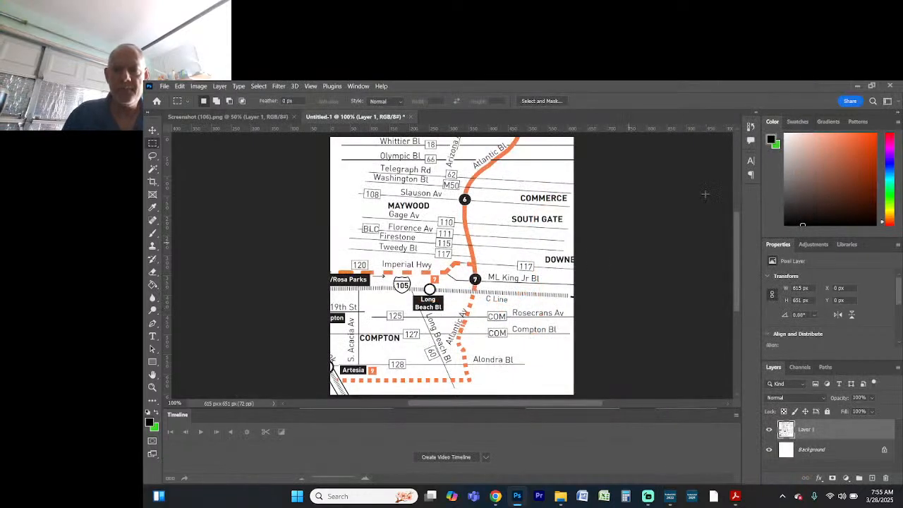
click(890, 85)
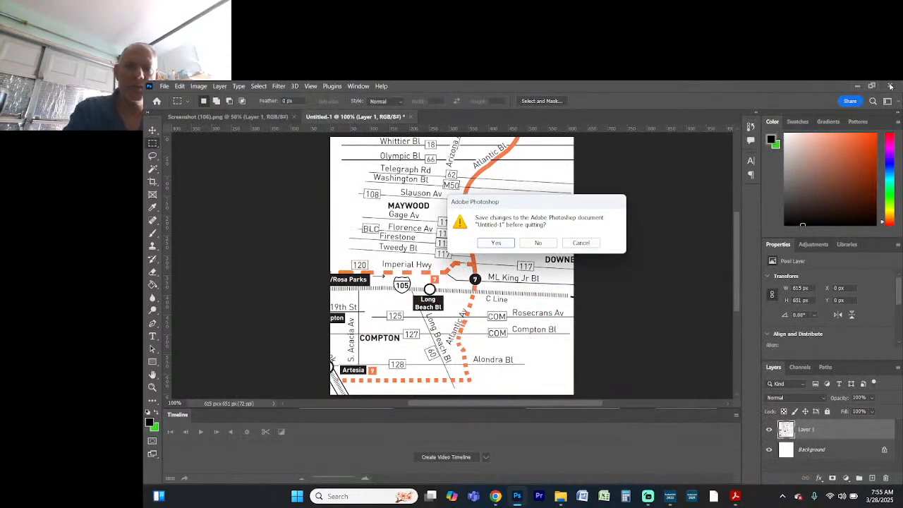
click(538, 242)
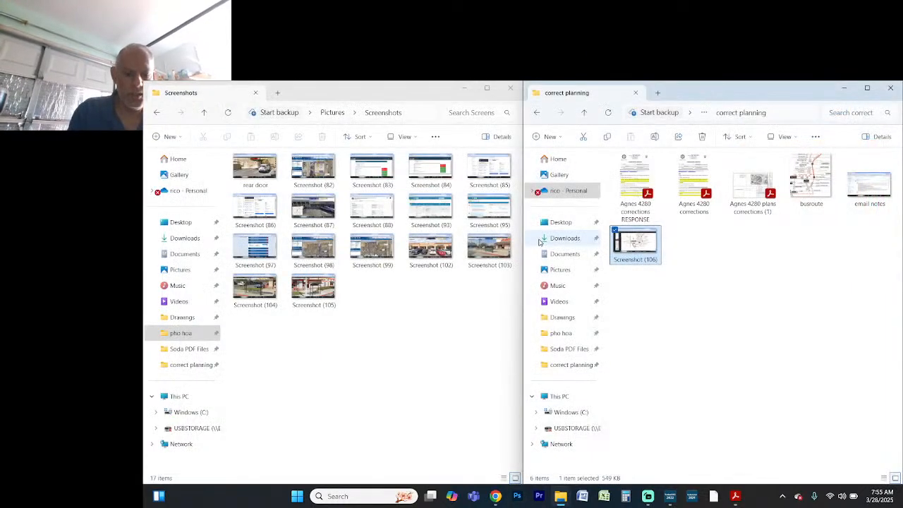
Step: Insert the busroute image from the correct planning folder via Insert > Picture > From File
key(alt+Tab)
key(alt+Tab)
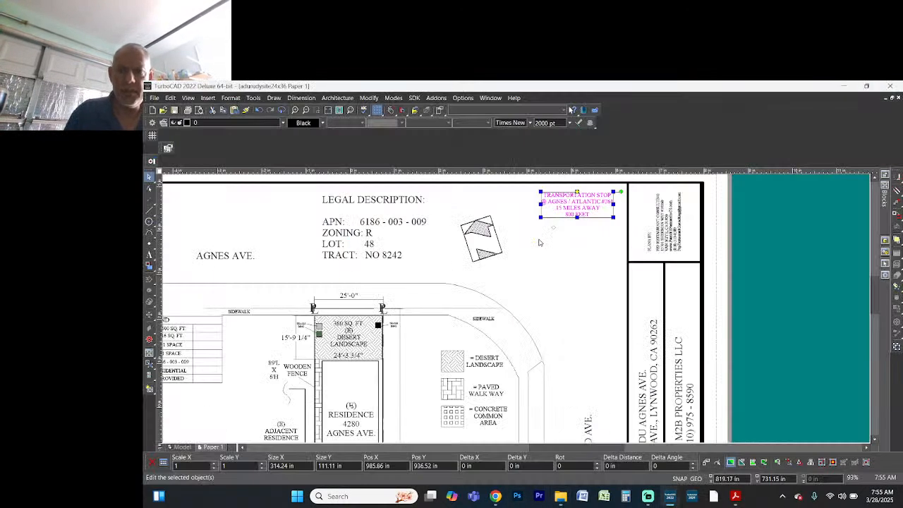
click(209, 99)
mouse_move(233, 120)
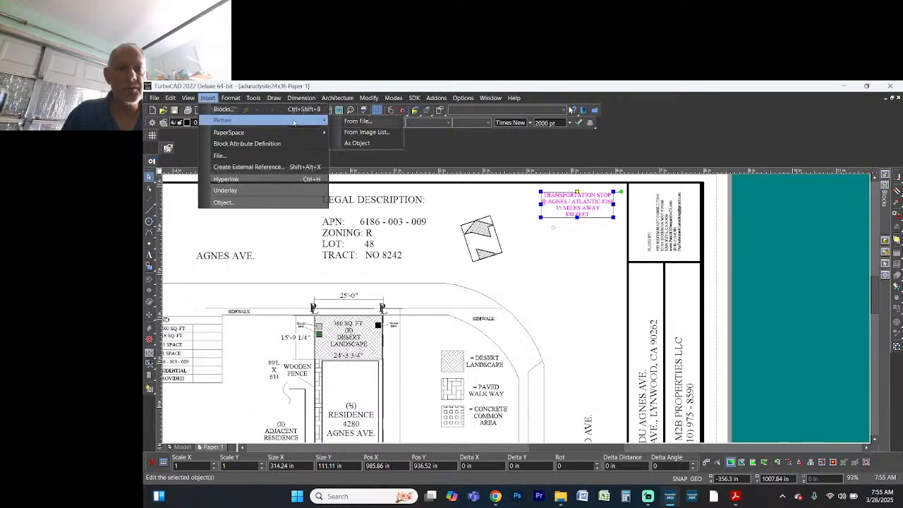
click(355, 121)
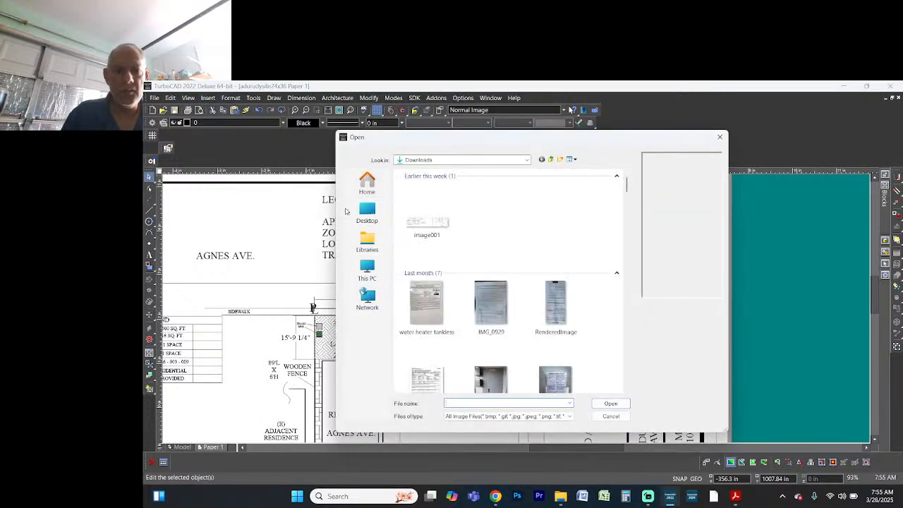
click(367, 211)
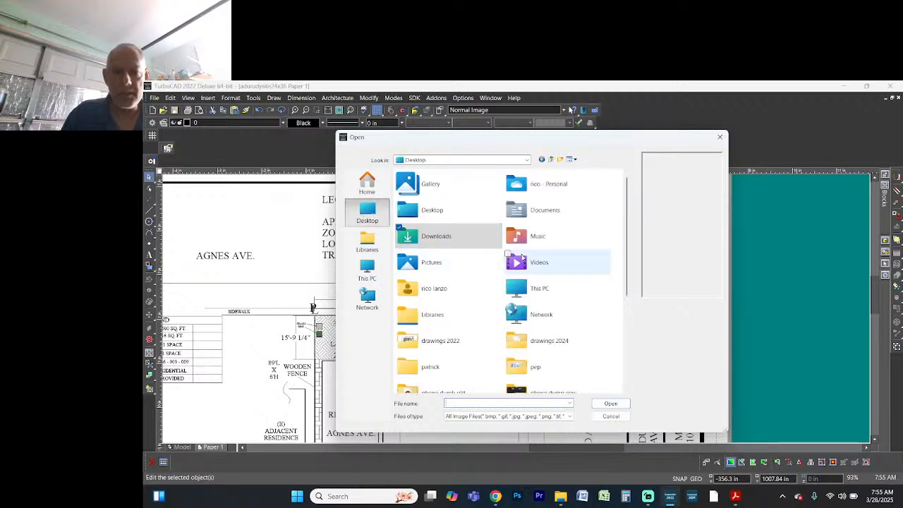
scroll(522, 258, down, 3)
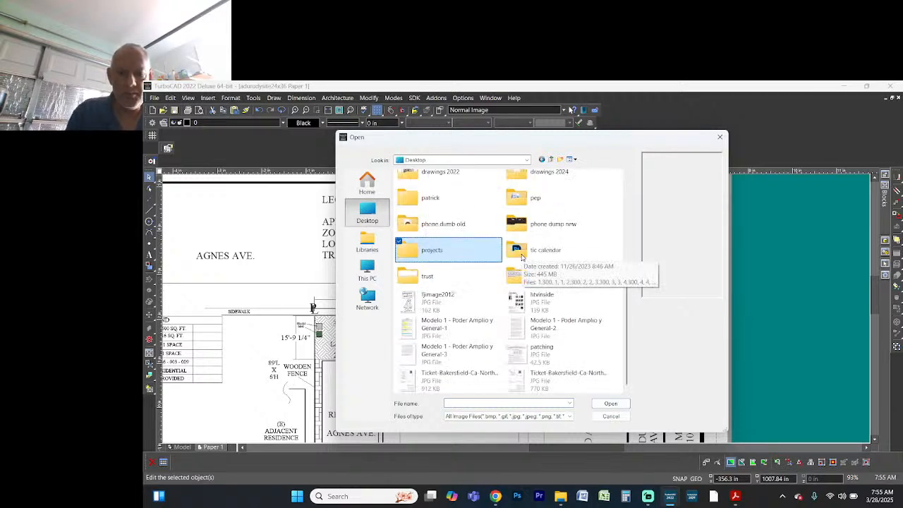
key(p)
key(p)
key(p)
key(Return)
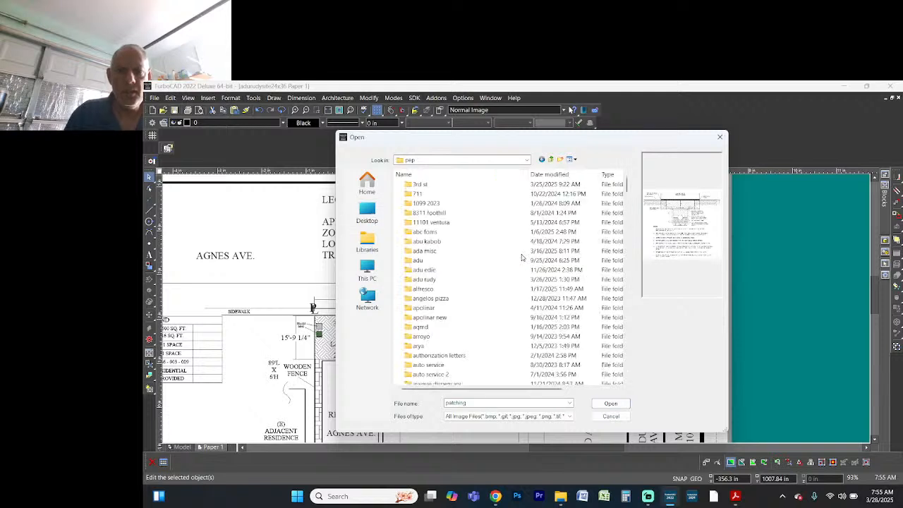
double_click(440, 279)
click(477, 207)
double_click(477, 207)
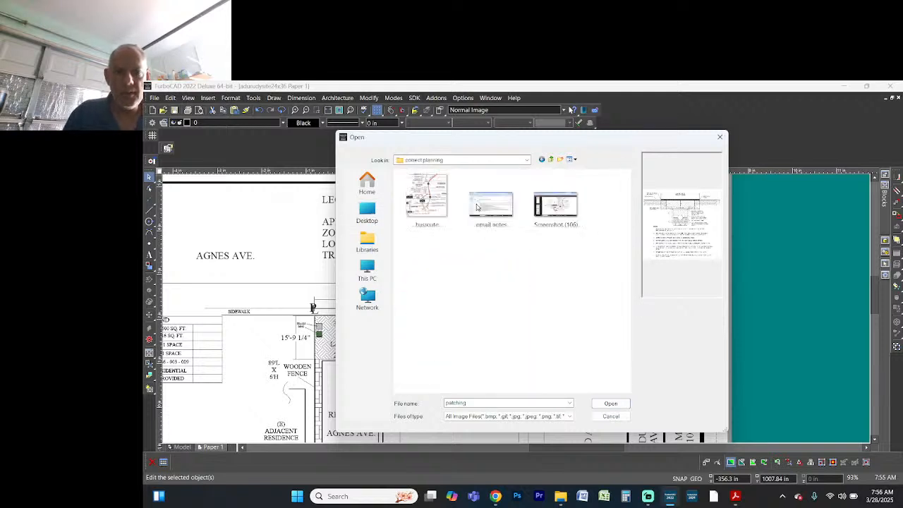
double_click(427, 199)
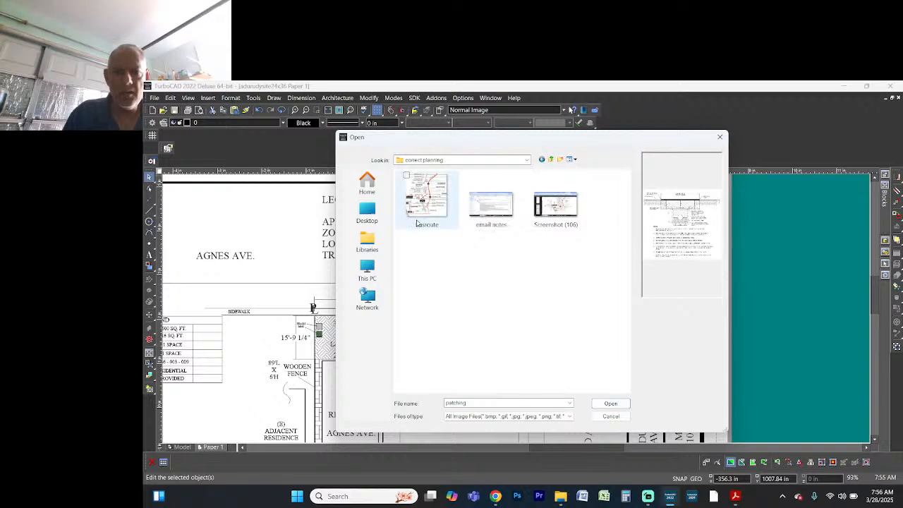
Step: Place the map by two corners below the Transportation Stop note and nudge it left and down
click(536, 224)
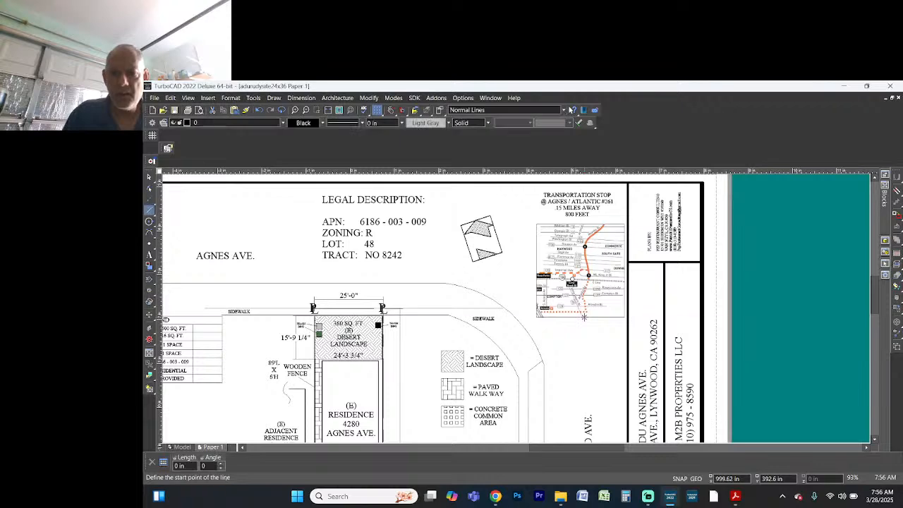
click(584, 316)
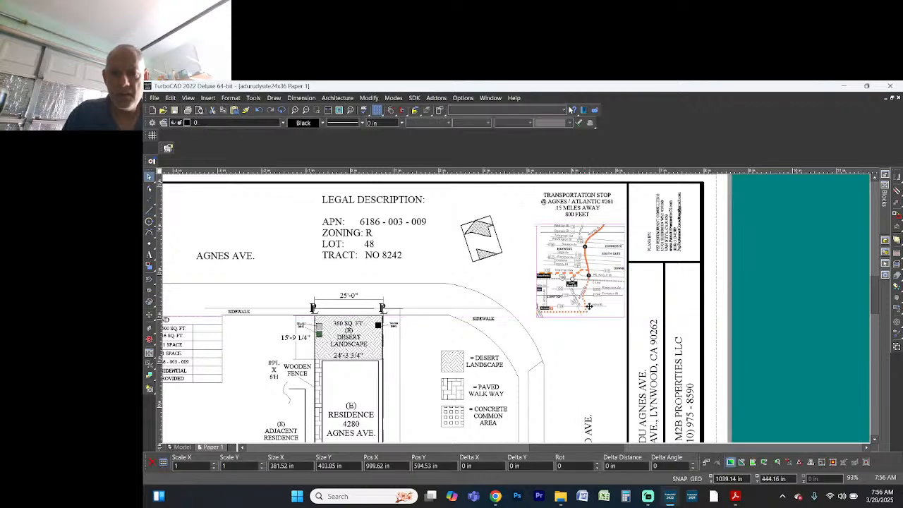
drag(590, 306, 585, 319)
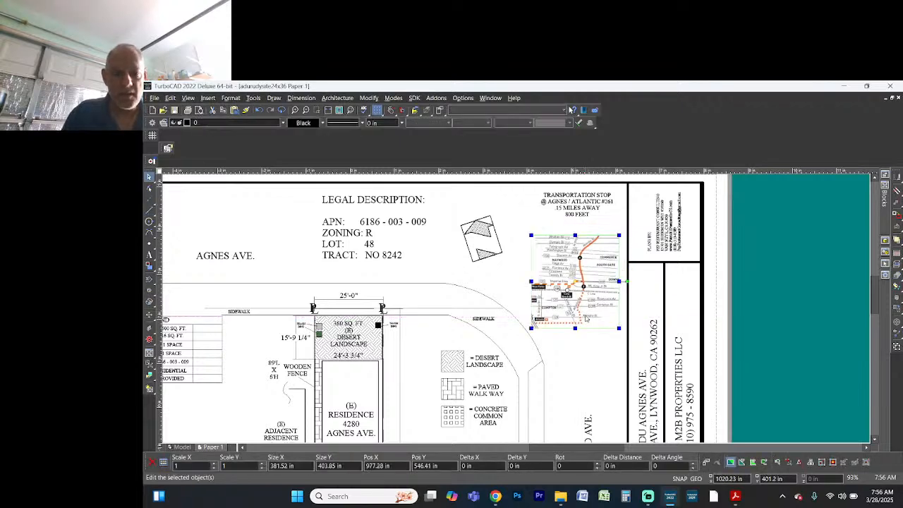
key(alt+Tab)
key(alt+Tab)
key(alt+Tab)
key(alt+Tab)
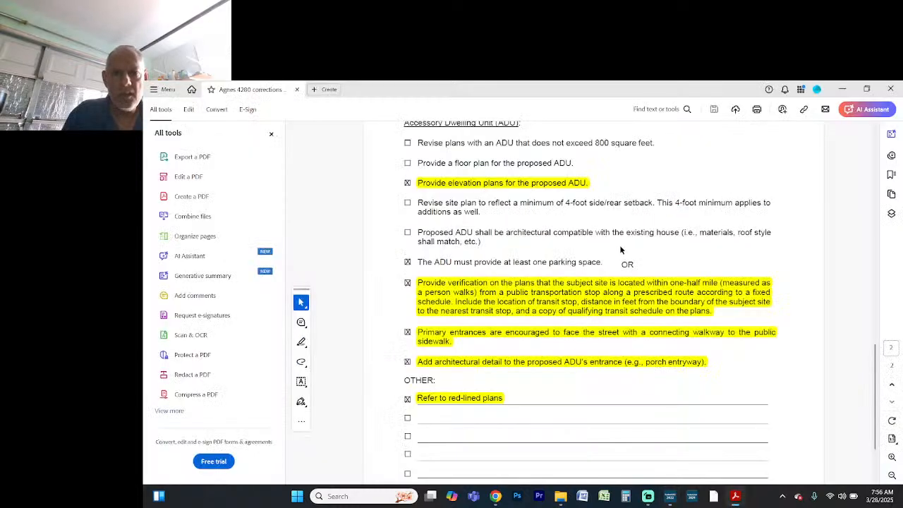
Step: Scroll through the ADU checklist and transit-stop item in the corrections PDF, then return to TurboCAD
scroll(620, 248, up, 1)
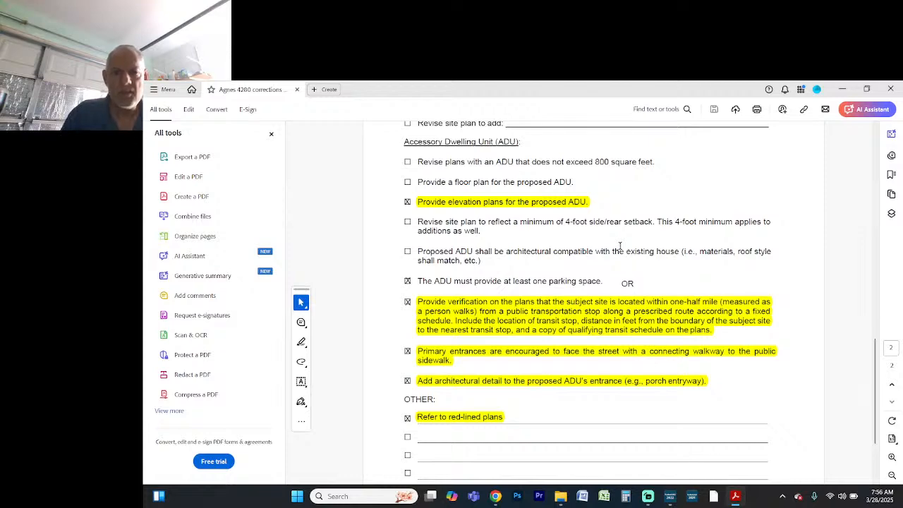
scroll(620, 246, up, 5)
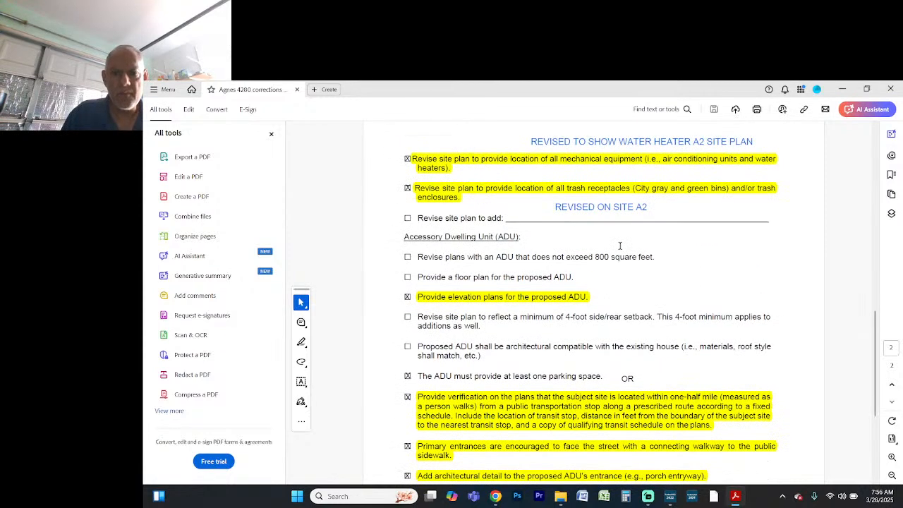
scroll(638, 313, down, 1)
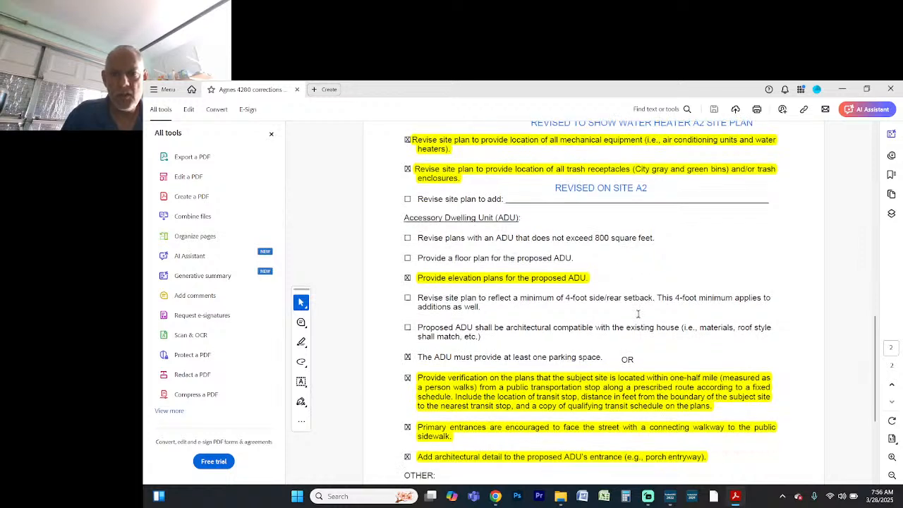
scroll(637, 313, down, 2)
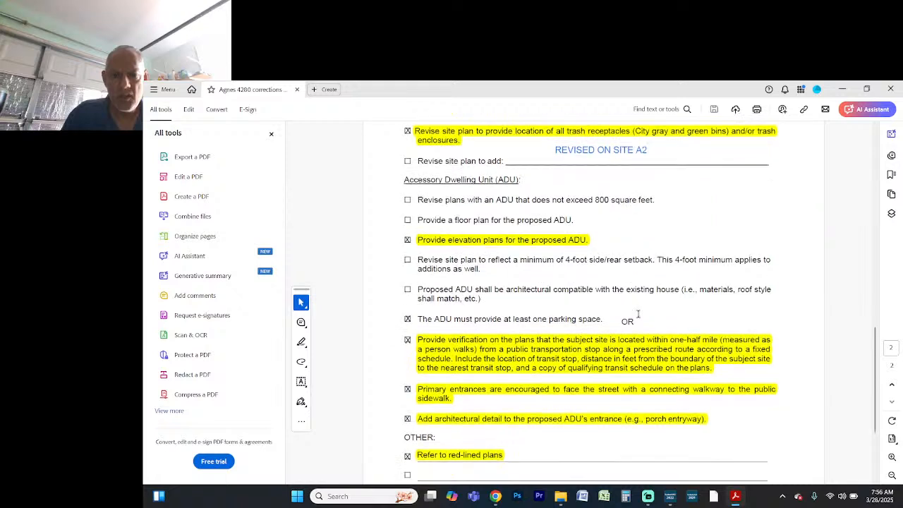
scroll(646, 321, down, 1)
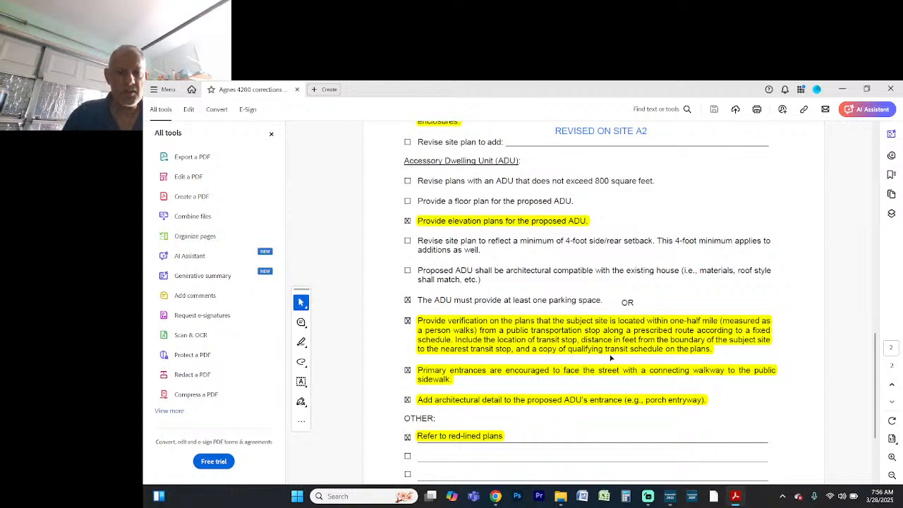
key(alt+Tab)
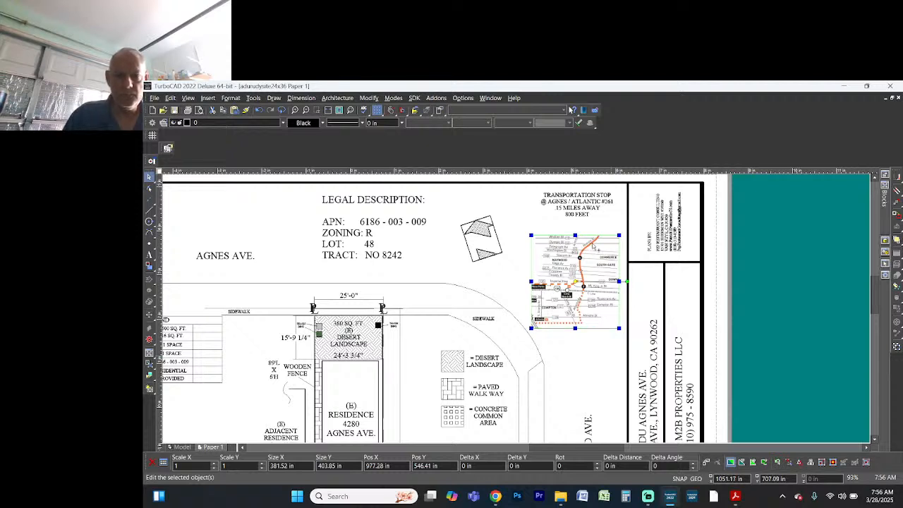
Step: Delete the busroute map and Transportation Stop note, then open the adurudyfloor36x24prop drawing
shift+click(579, 208)
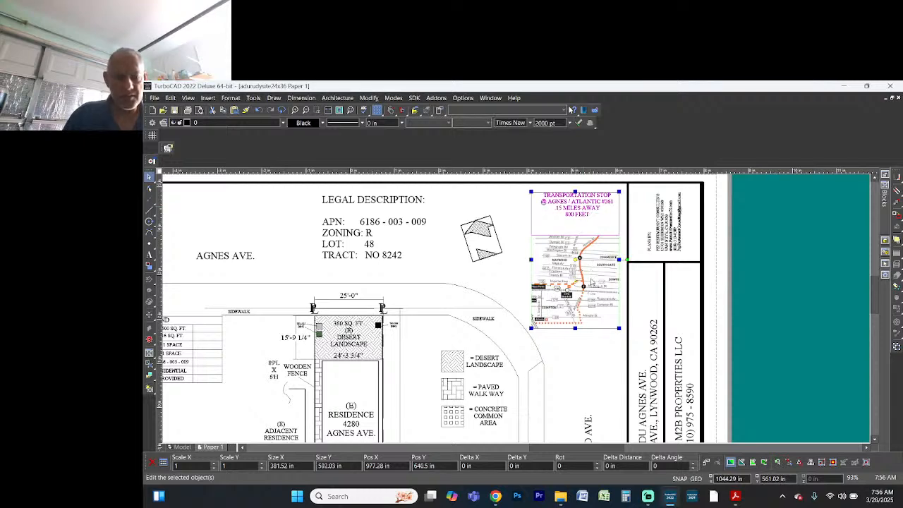
key(Delete)
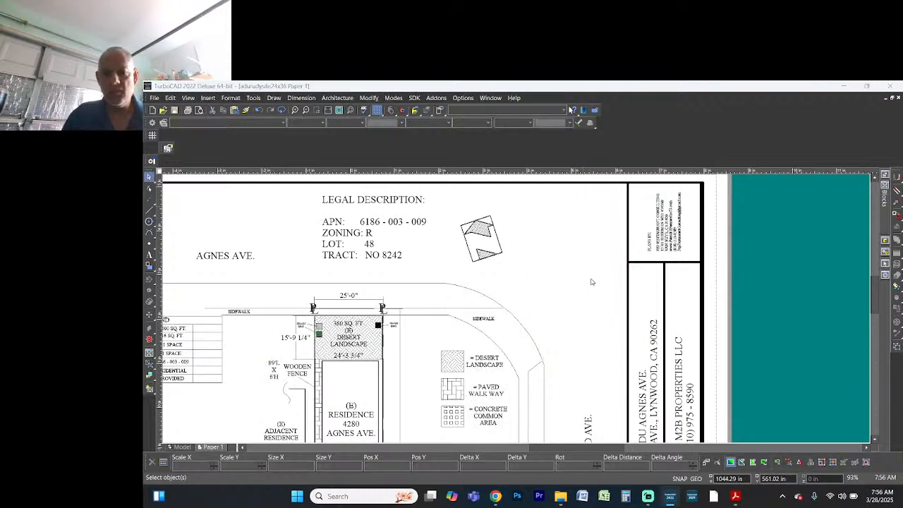
key(ctrl+o)
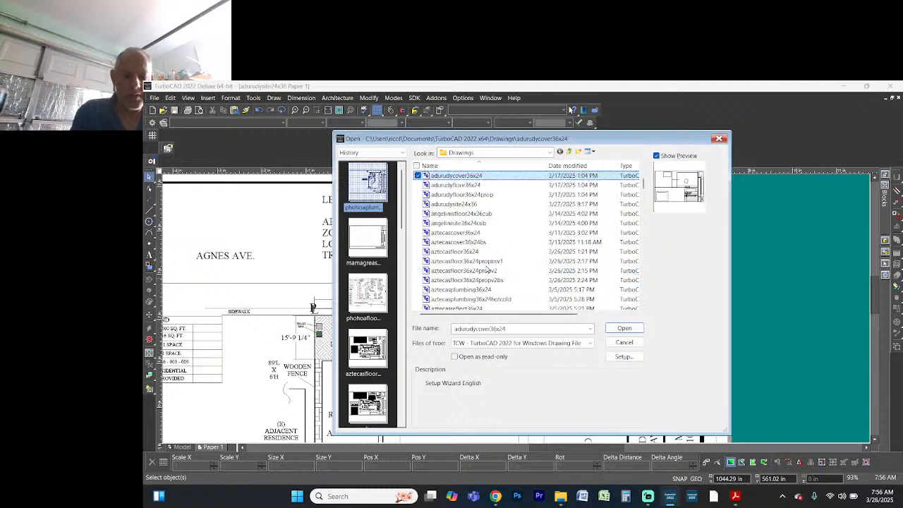
key(Down)
key(Down)
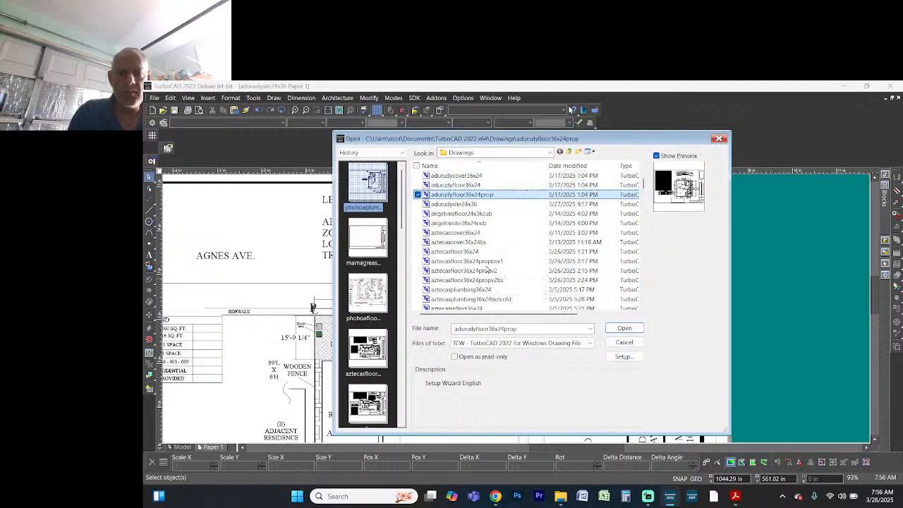
key(Return)
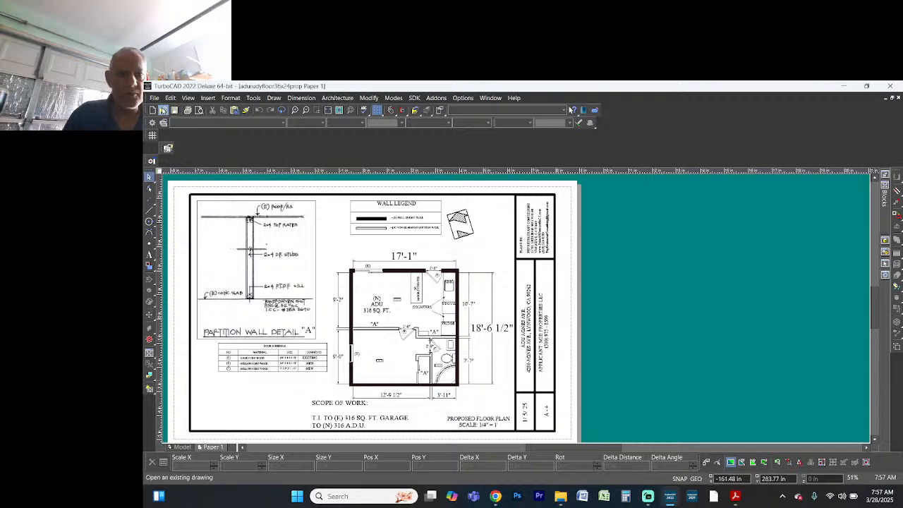
Step: Save the floor plan under the new name adurudybus36x24, replacing 'floor' with 'bus'
click(154, 97)
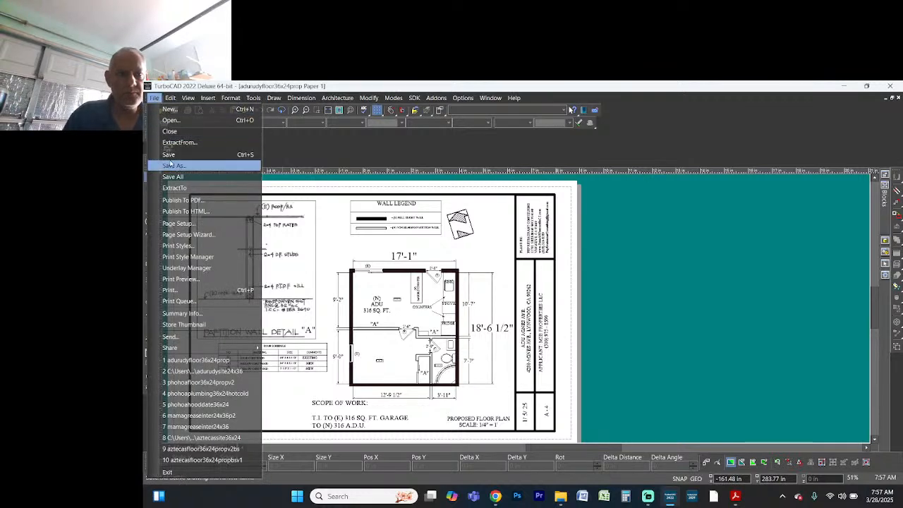
click(170, 165)
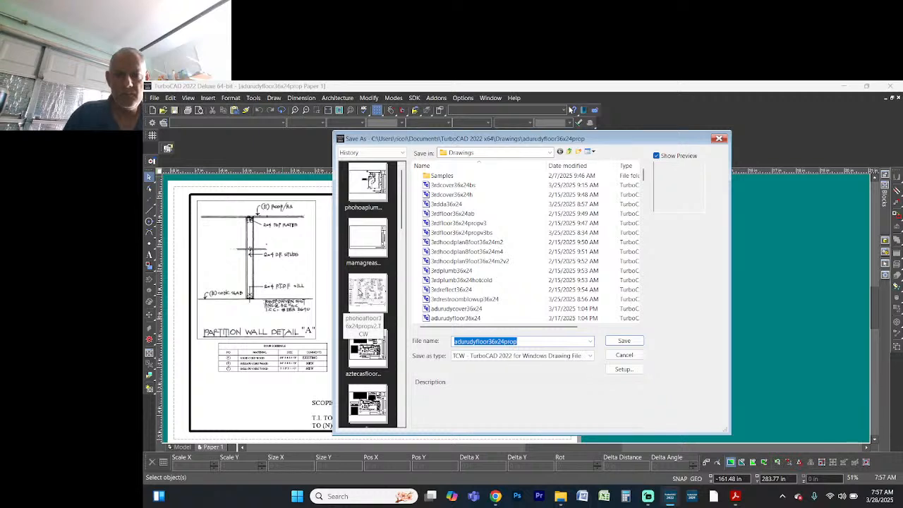
key(Right)
key(BackSpace)
key(BackSpace)
key(BackSpace)
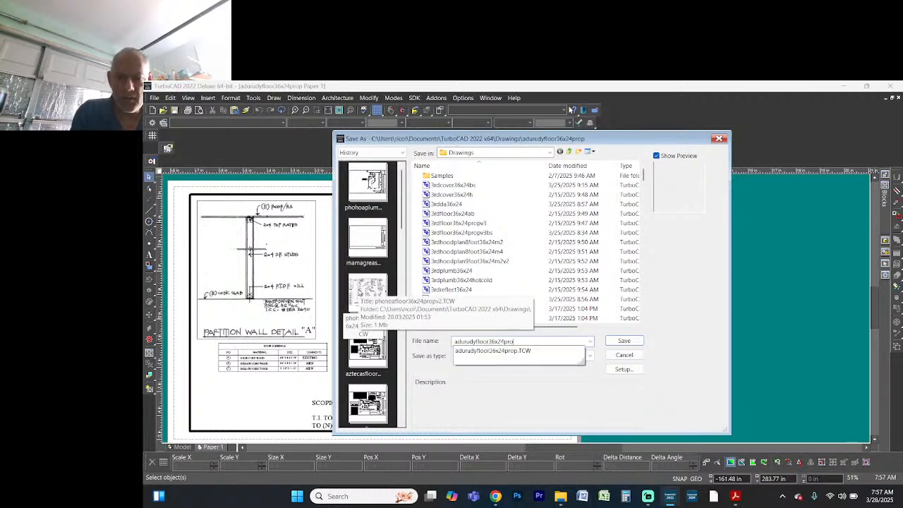
key(BackSpace)
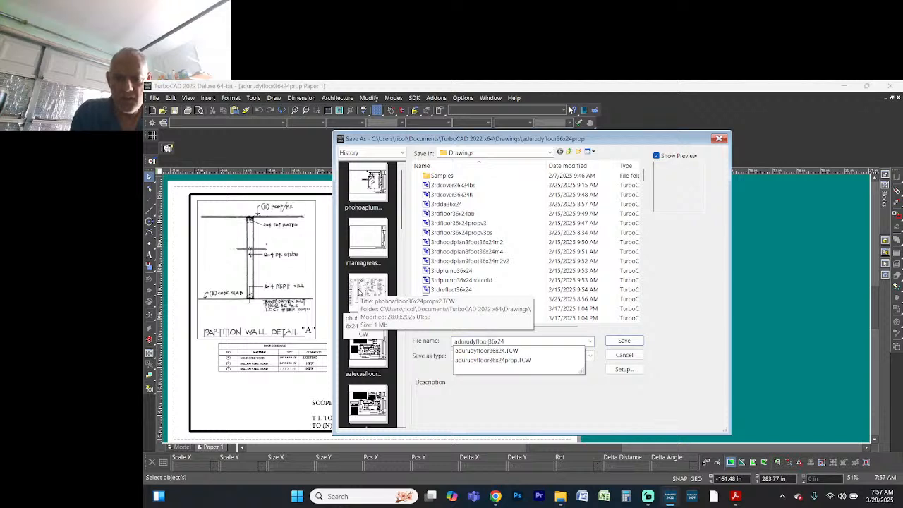
click(482, 341)
key(BackSpace)
key(BackSpace)
key(BackSpace)
key(BackSpace)
key(BackSpace)
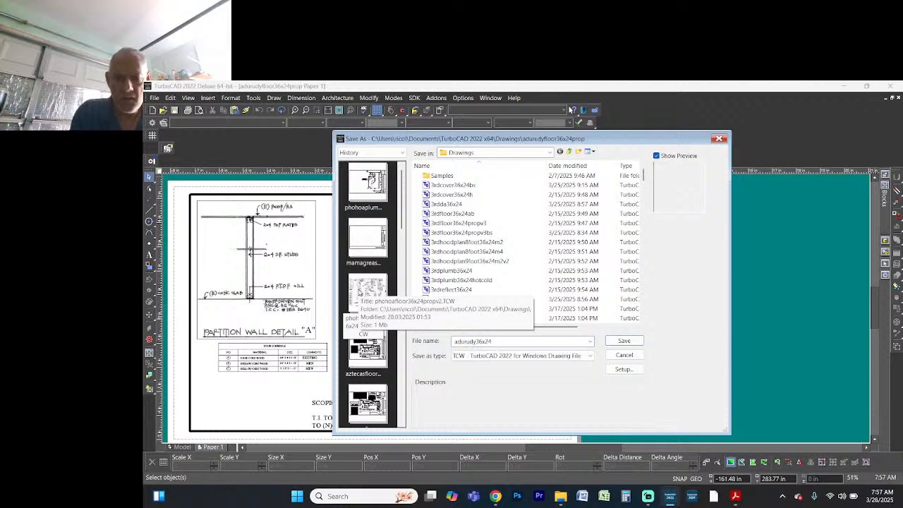
text(bus)
key(Return)
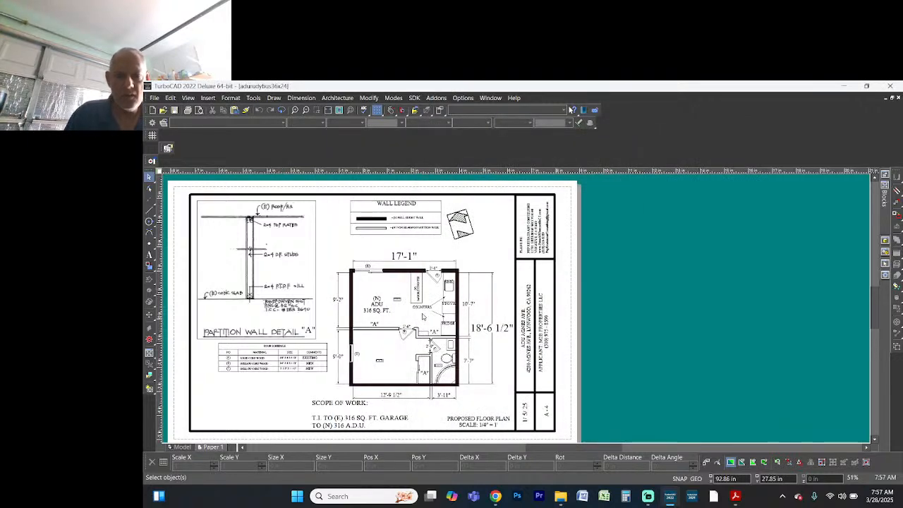
Step: Change the title block sheet number to A - 4.1
click(547, 413)
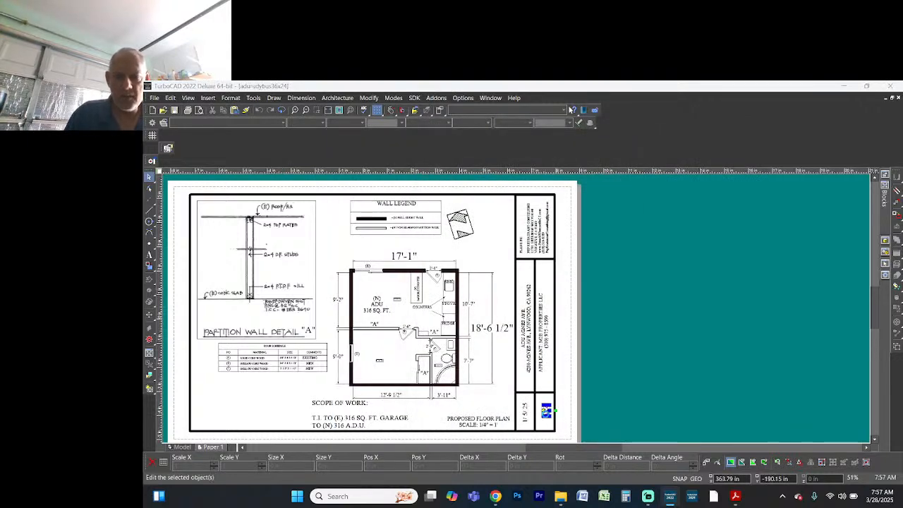
double_click(547, 414)
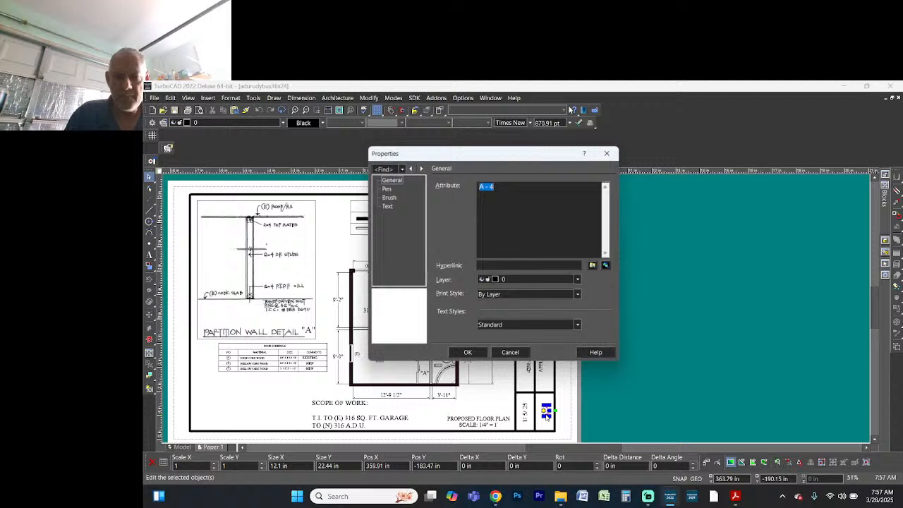
click(515, 188)
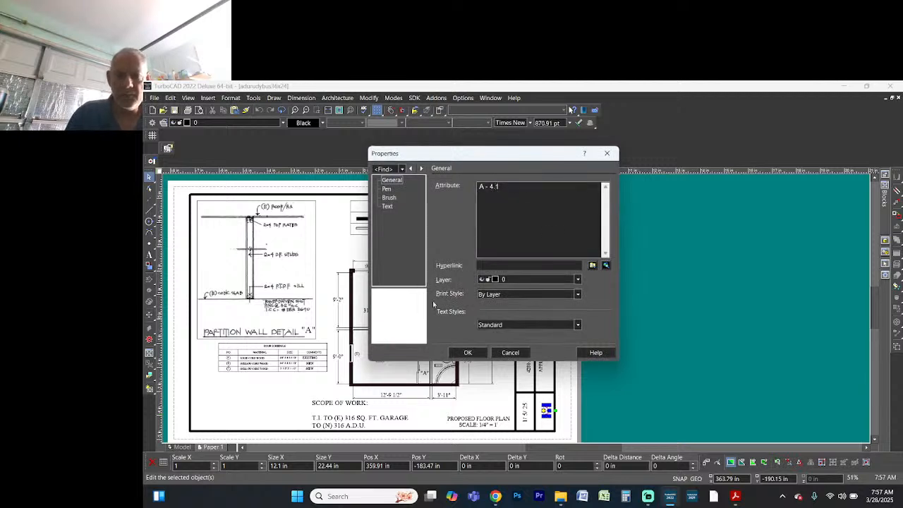
click(465, 354)
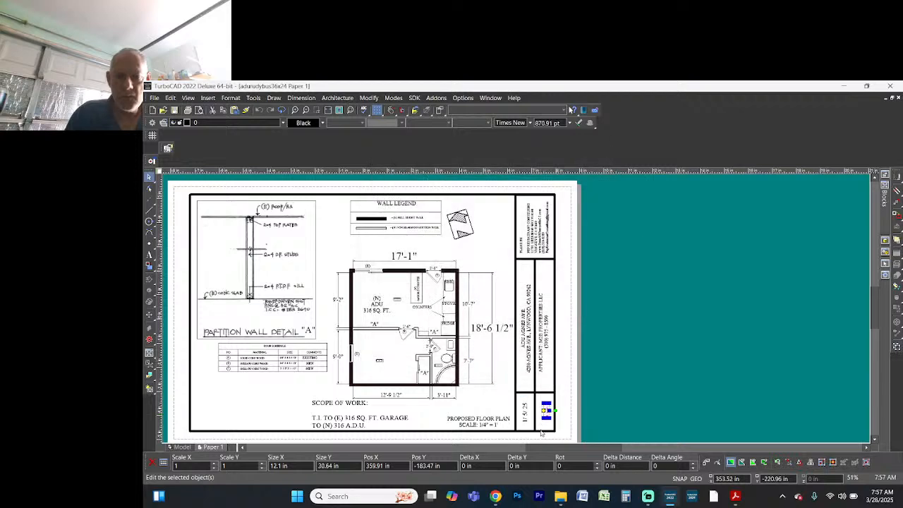
Step: Change the title block date from 1/5/25 to 3/28/25
scroll(517, 310, up, 4)
click(517, 310)
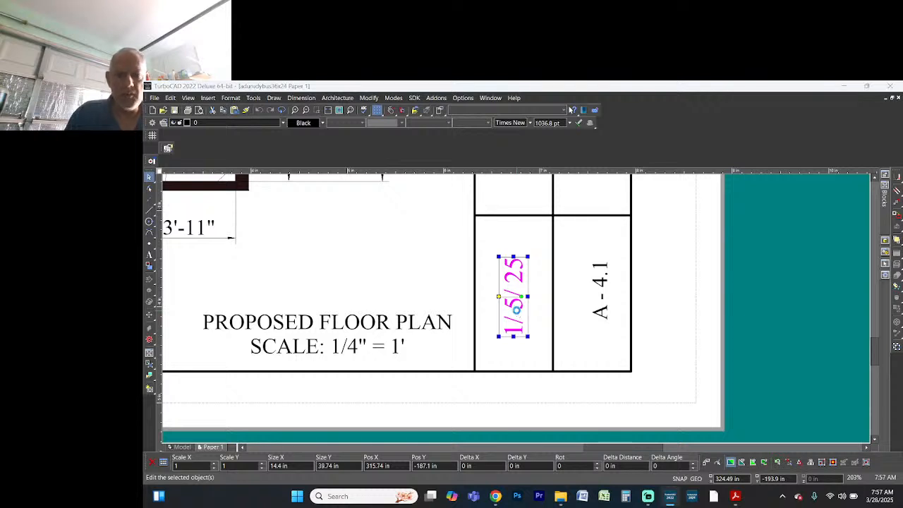
double_click(517, 309)
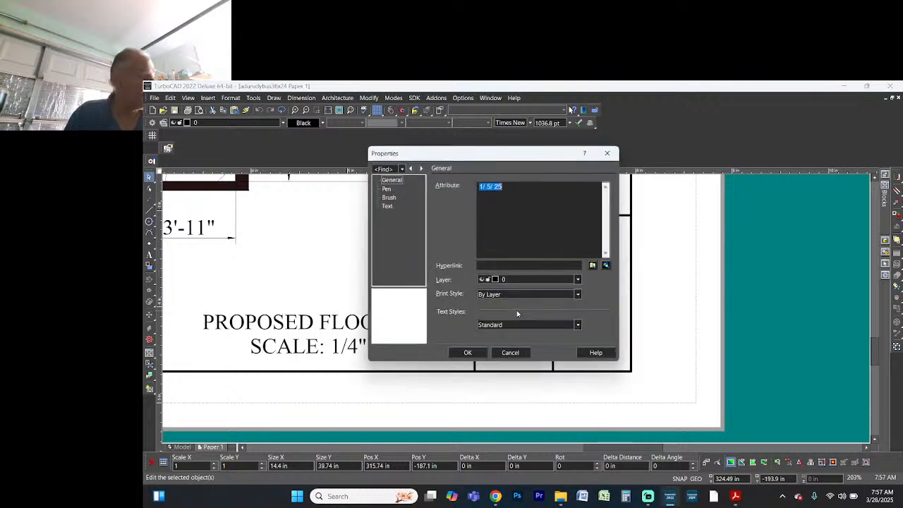
click(490, 187)
key(BackSpace)
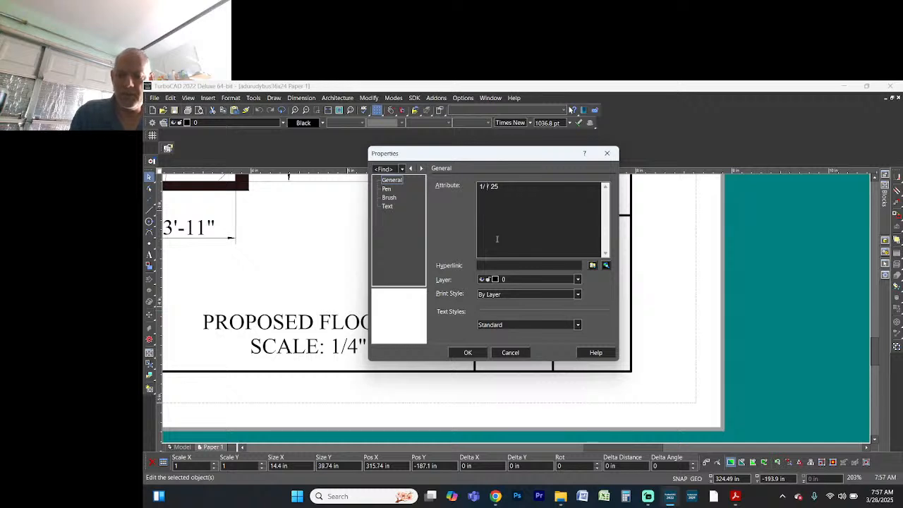
text(28)
key(Delete)
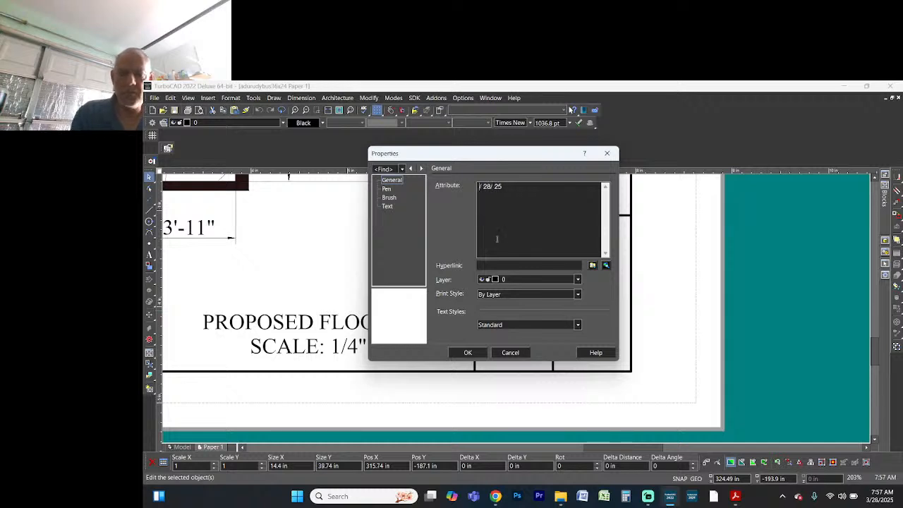
text(3)
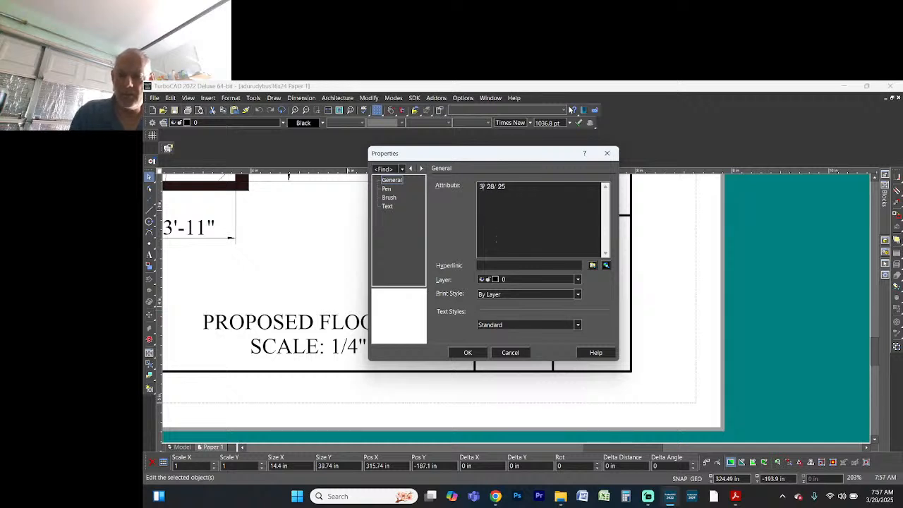
click(478, 355)
scroll(438, 296, down, 5)
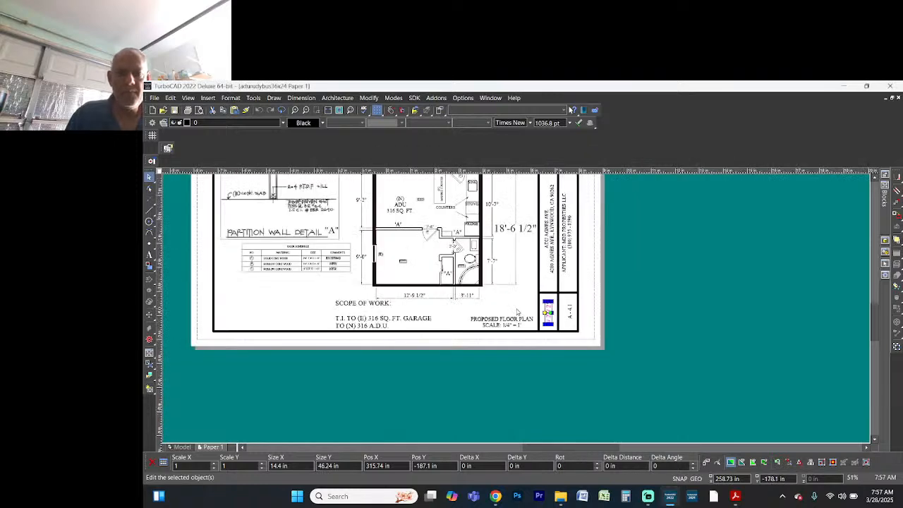
Step: Delete the partition wall detail and the Wall Legend from the sheet
scroll(488, 308, down, 2)
scroll(508, 310, up, 3)
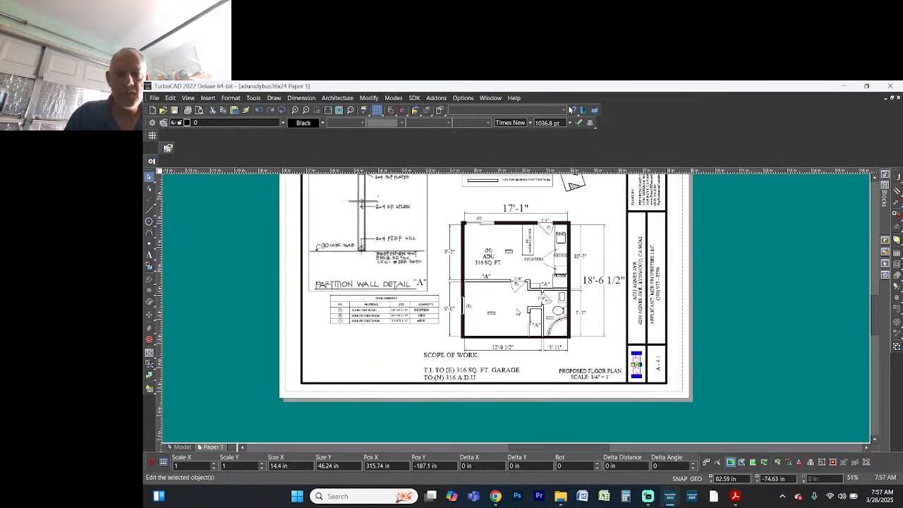
scroll(517, 312, down, 2)
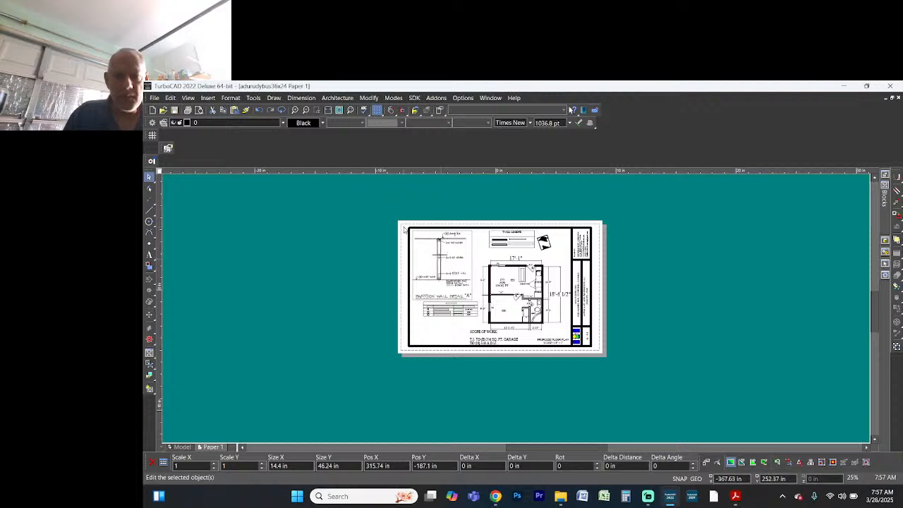
drag(411, 230, 483, 324)
key(Delete)
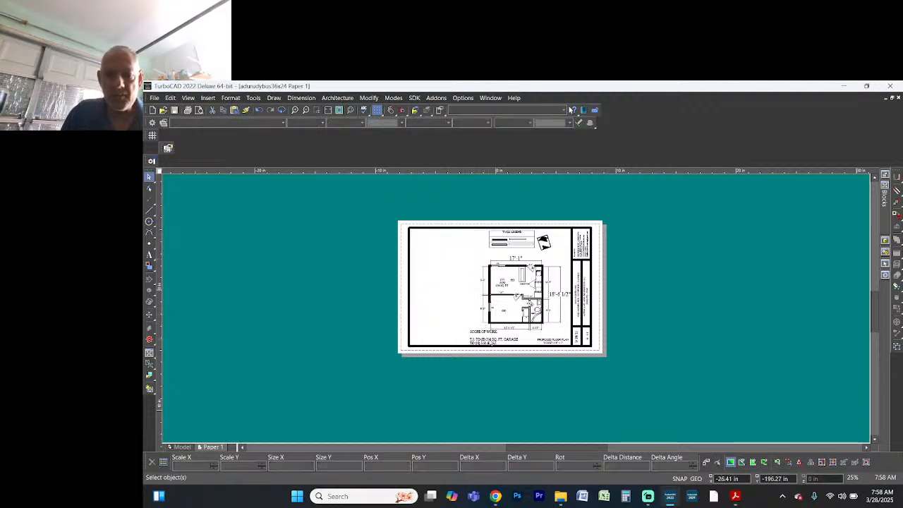
click(493, 330)
key(Escape)
scroll(517, 205, up, 2)
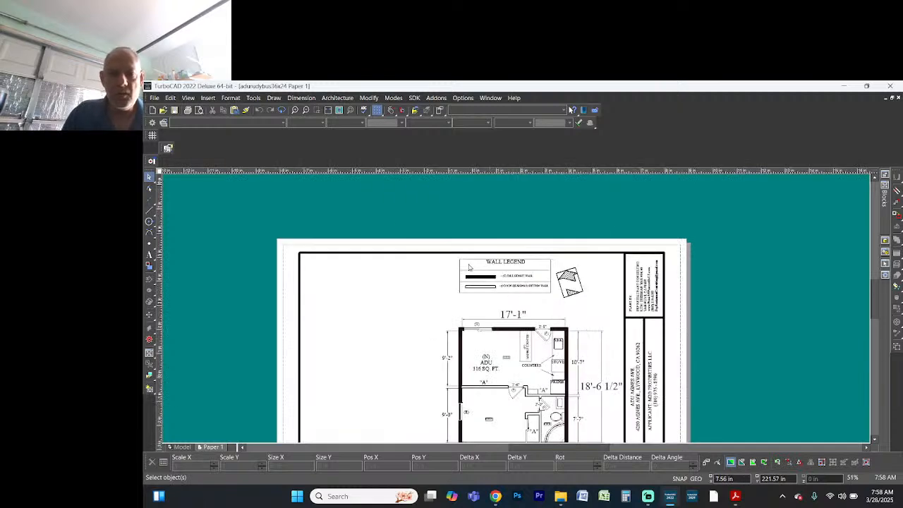
drag(444, 254, 558, 316)
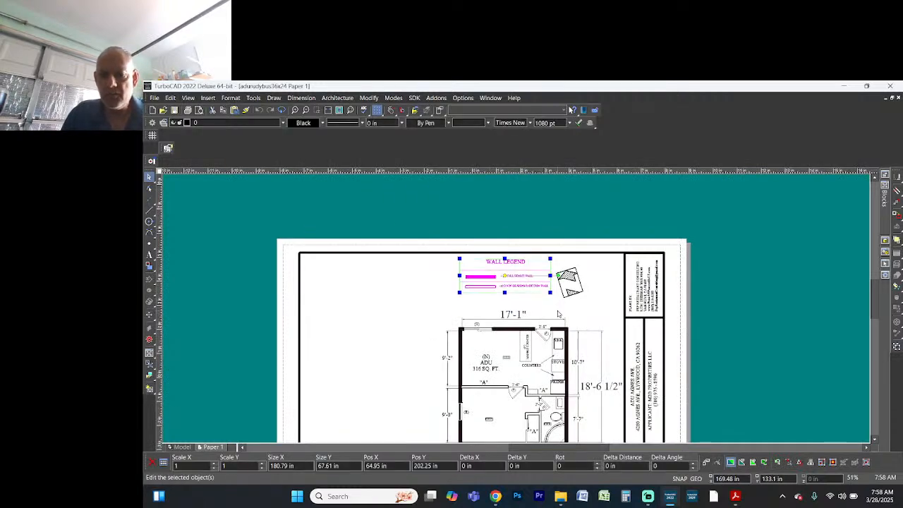
key(Delete)
Step: Paste the transit-stop map, scale it to .5 on X and Y, and place it left of the plan
key(ctrl+v)
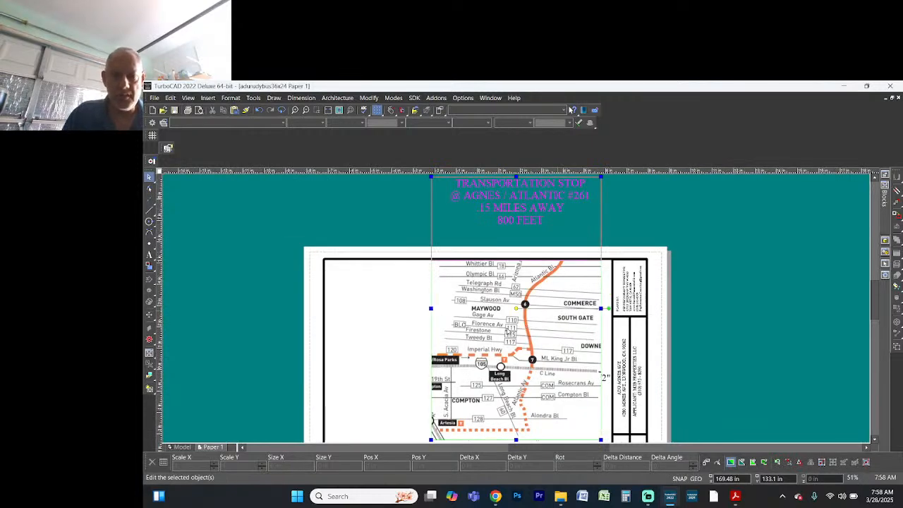
scroll(509, 330, down, 3)
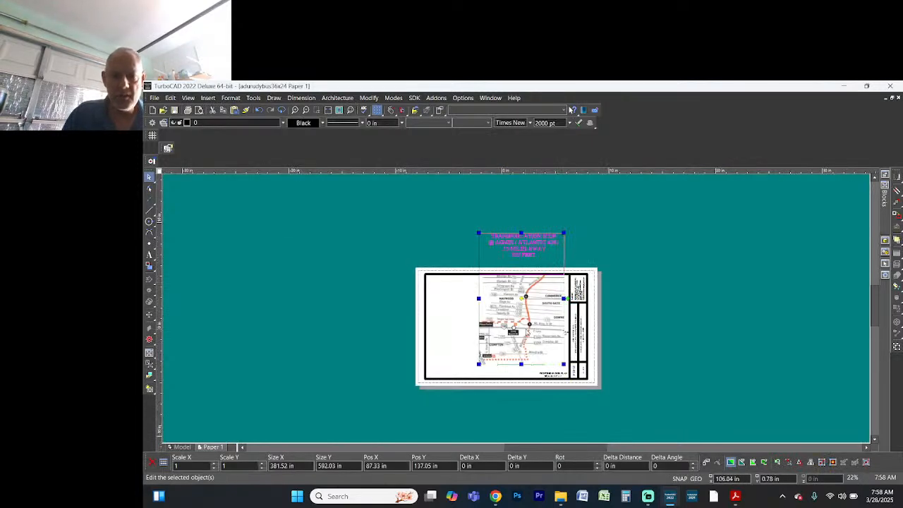
drag(501, 343, 448, 368)
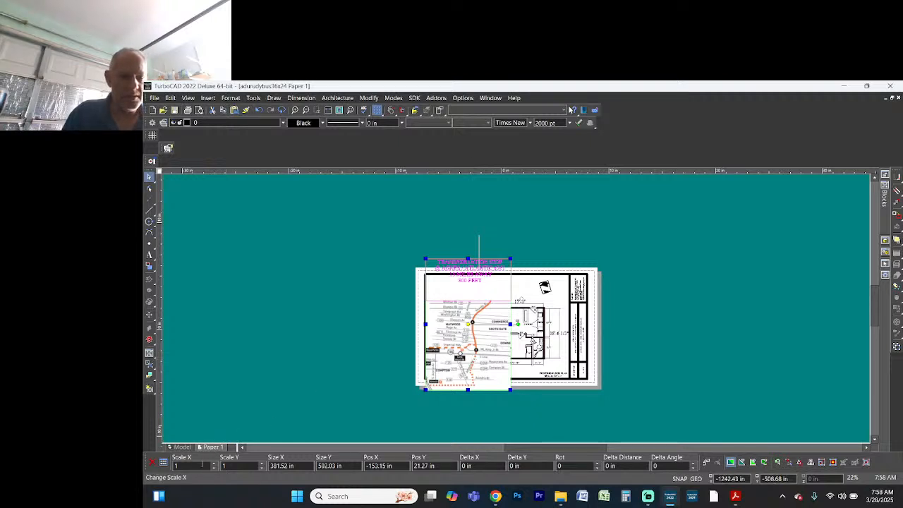
text(.5)
key(Tab)
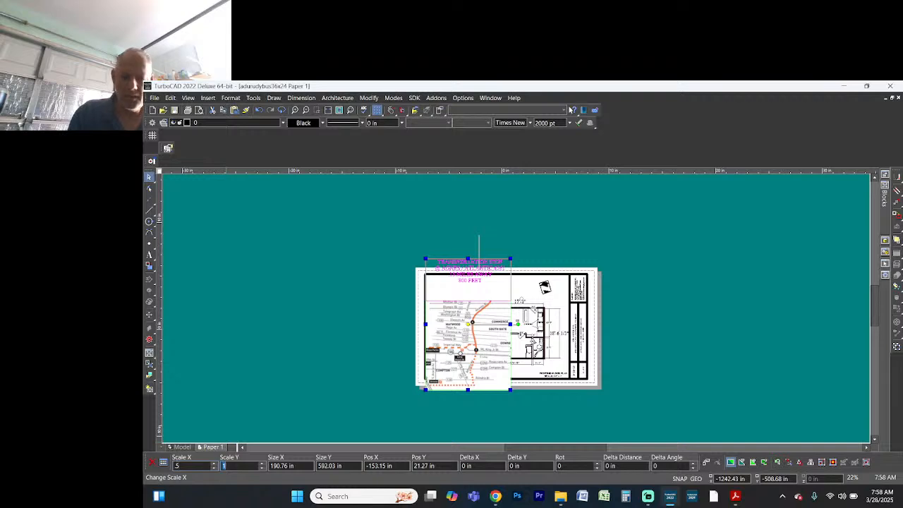
key(Return)
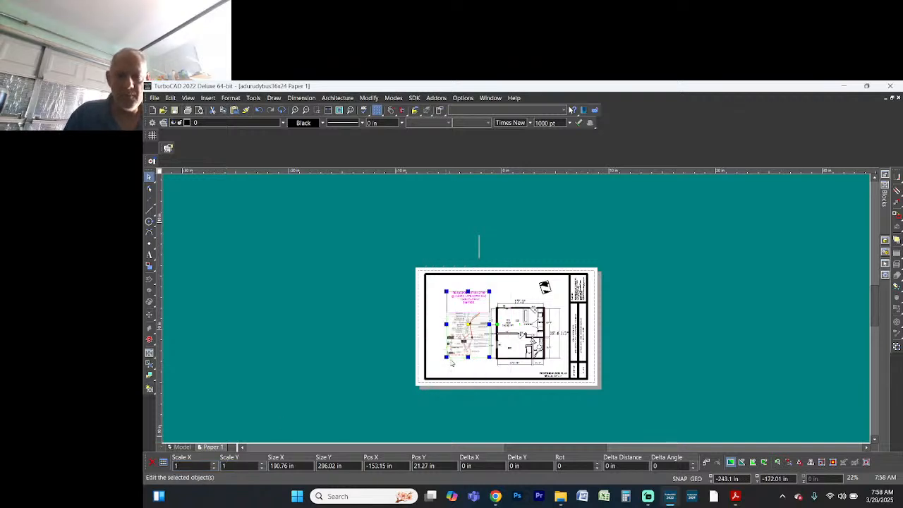
scroll(391, 402, up, 2)
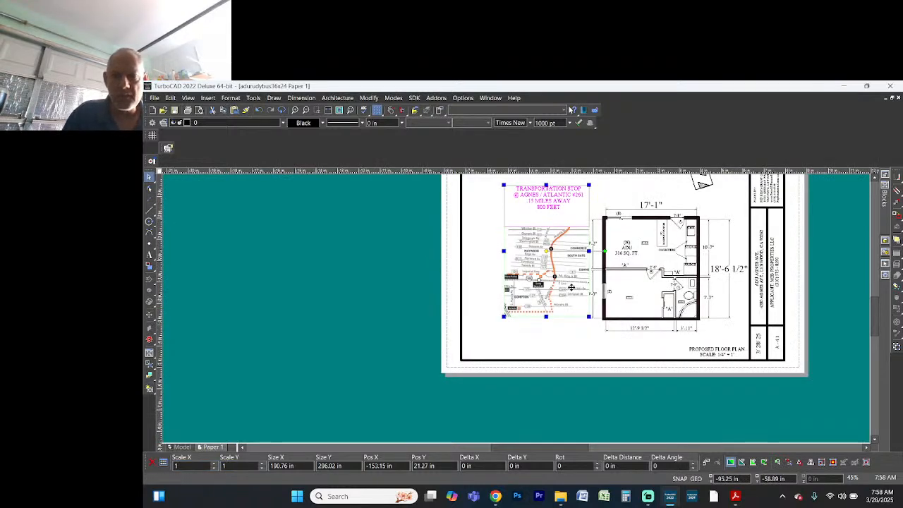
drag(573, 290, 560, 288)
click(548, 338)
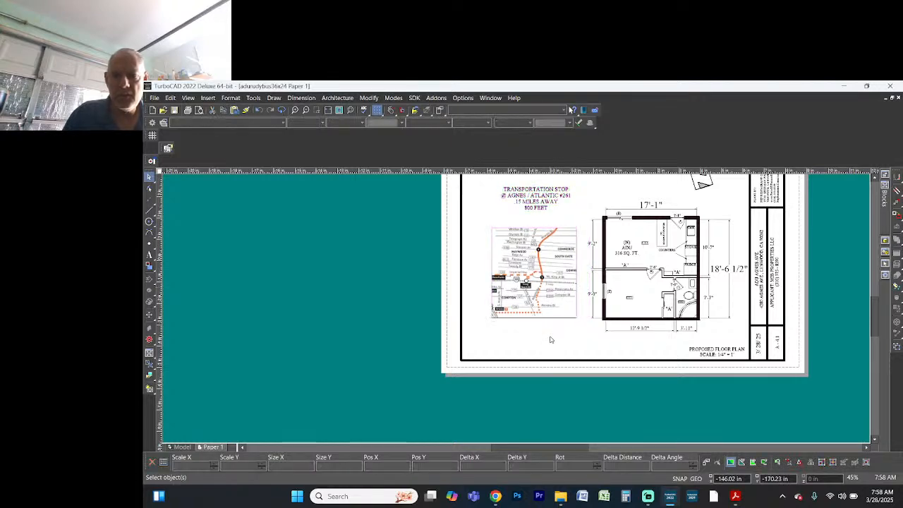
scroll(582, 274, up, 2)
scroll(517, 312, down, 2)
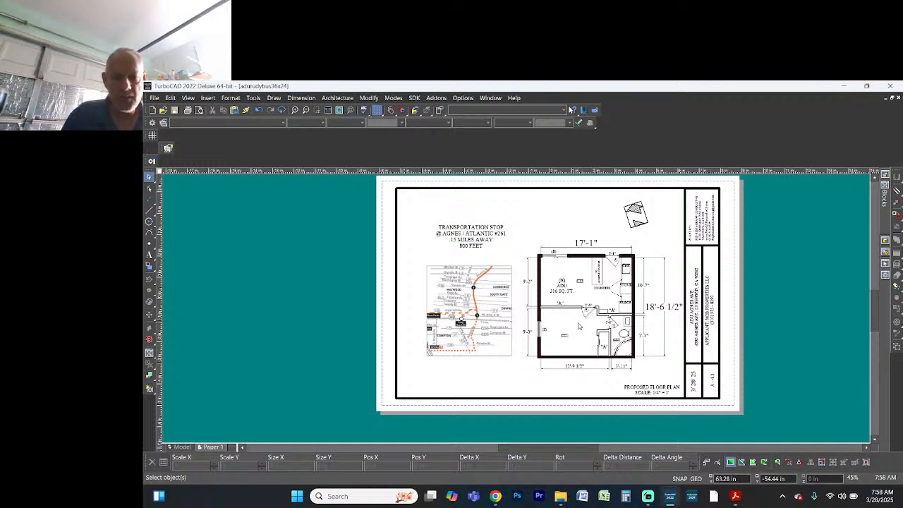
key(alt+Tab)
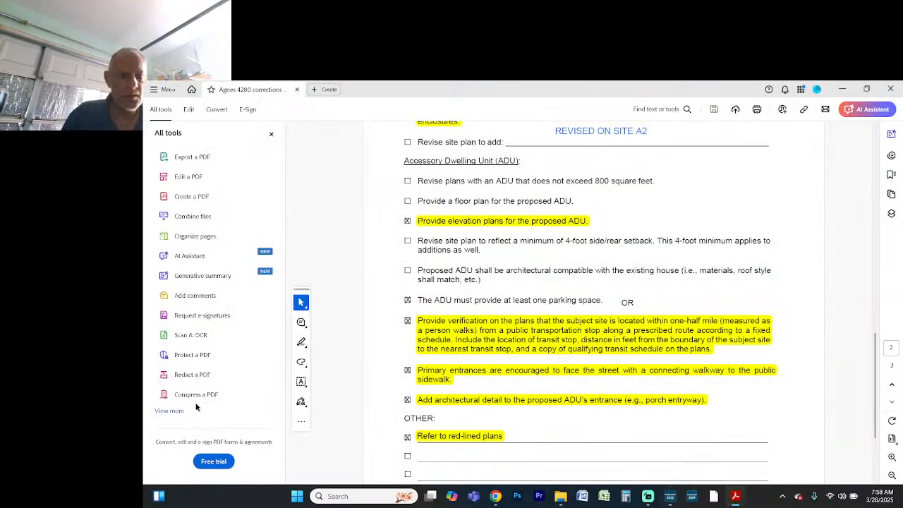
Step: Open Fill & Sign and remove the empty text box placed beside 'OR'
click(176, 411)
scroll(218, 414, down, 3)
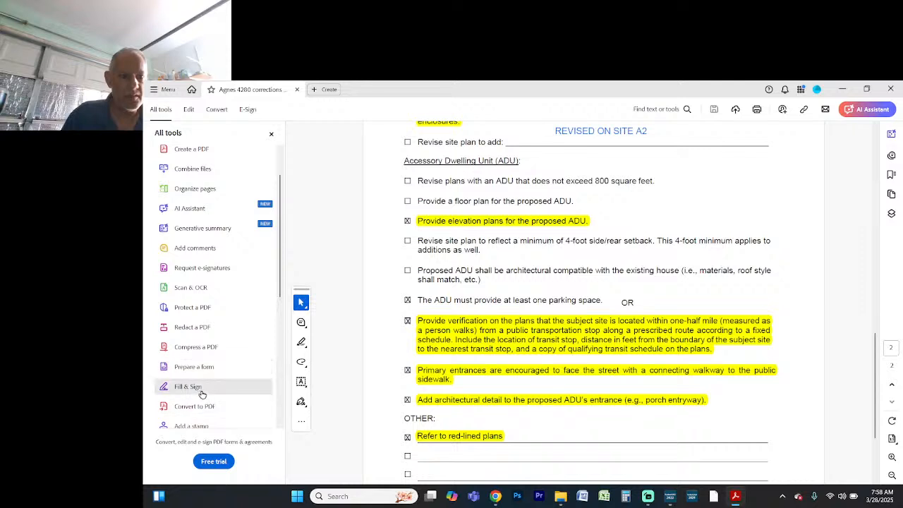
click(201, 392)
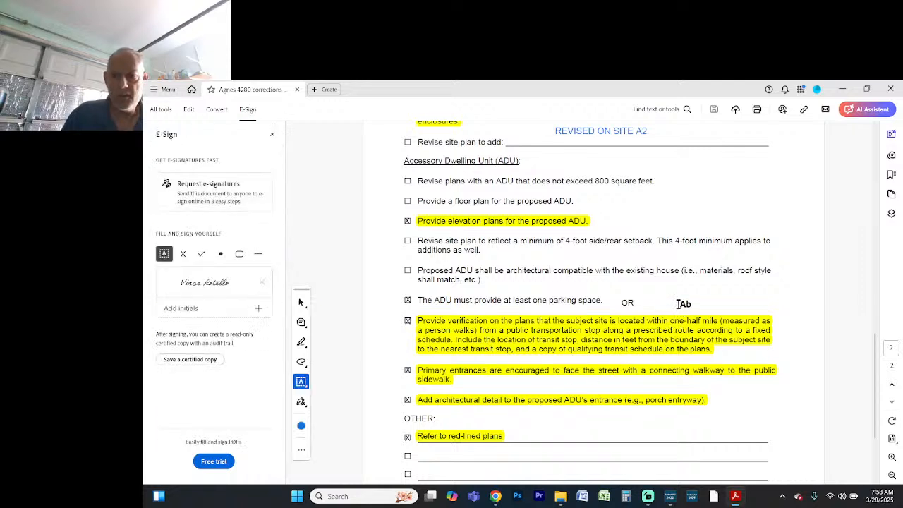
click(683, 304)
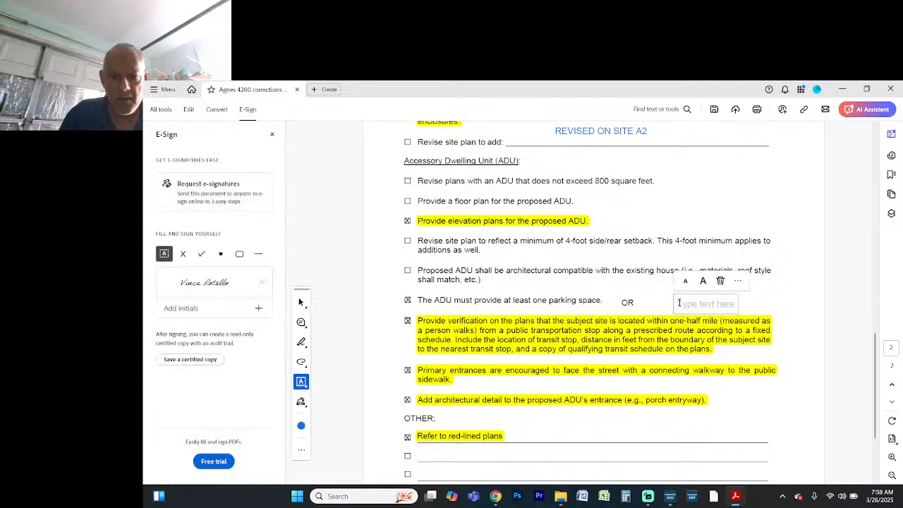
click(720, 280)
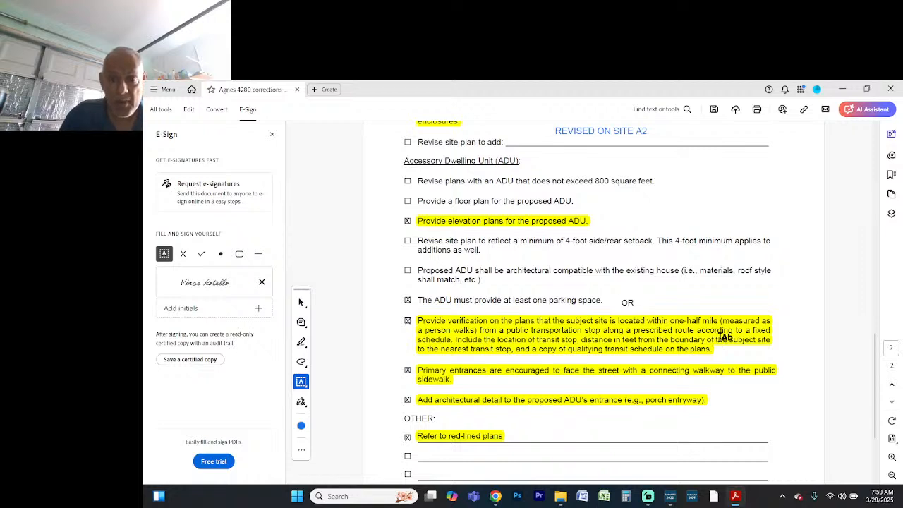
Step: Add the text '1 PARKING SPACE PROVIDED' to the right of 'OR'
click(668, 304)
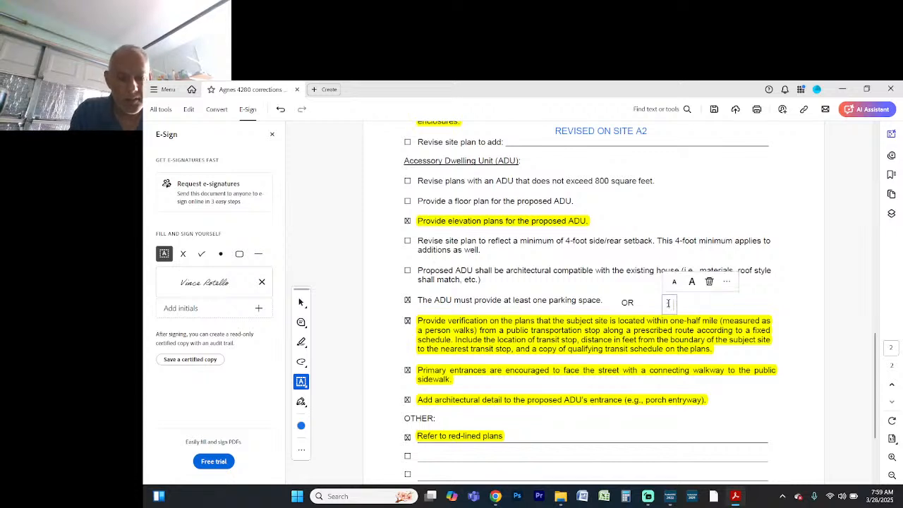
text(1 PARKINGS)
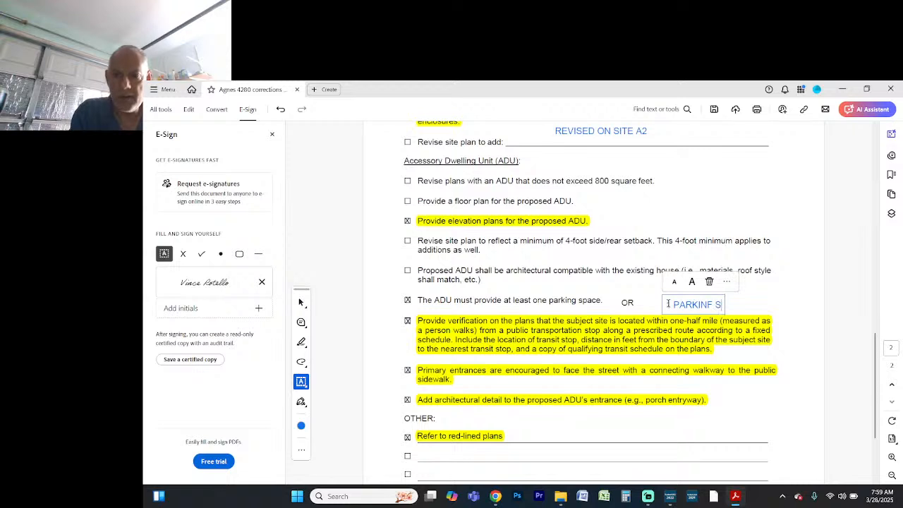
key(BackSpace)
key(BackSpace)
text(G SPA)
key(BackSpace)
key(BackSpace)
key(BackSpace)
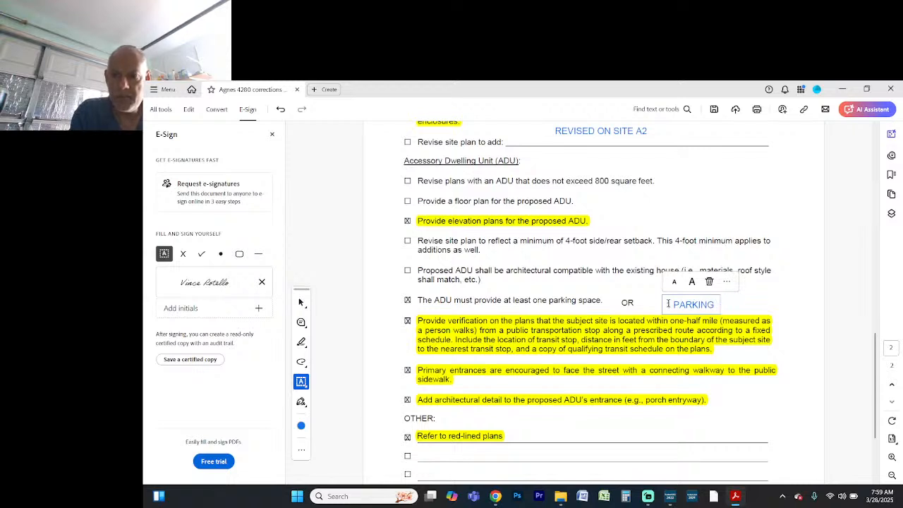
text(SPACE)
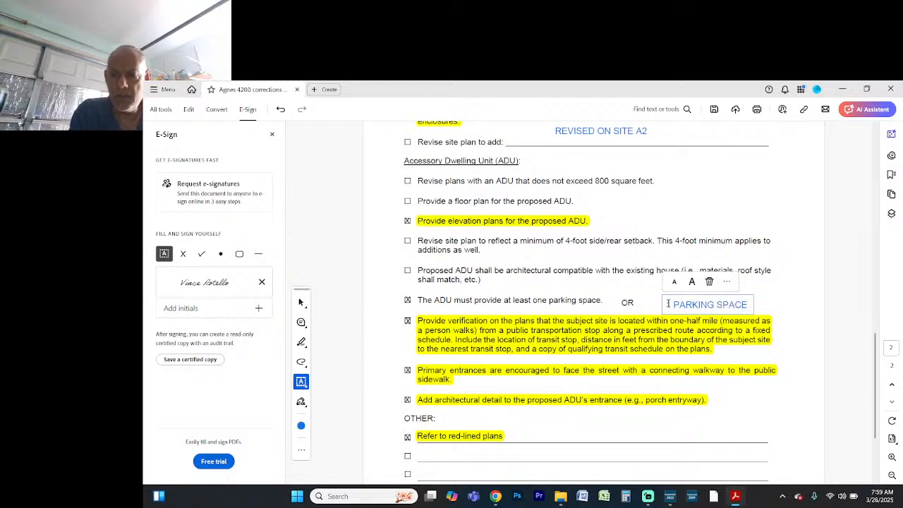
text( PROVIDED)
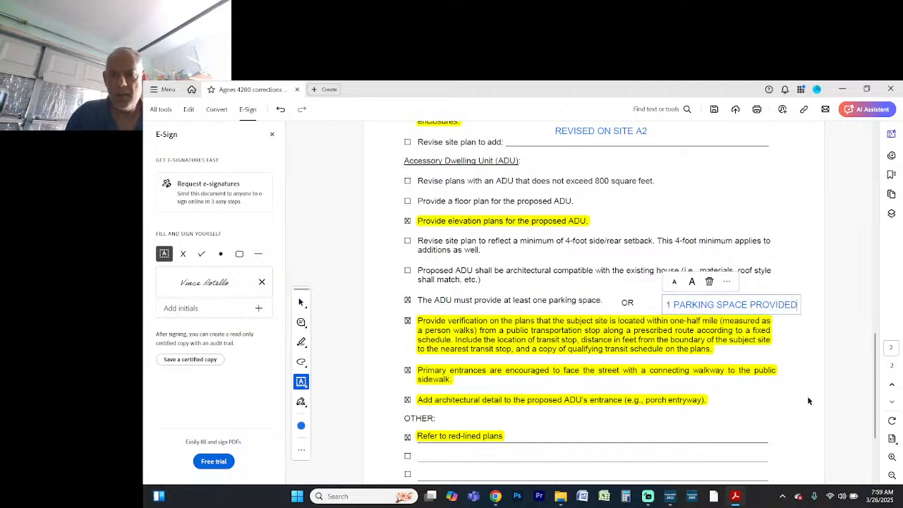
click(712, 403)
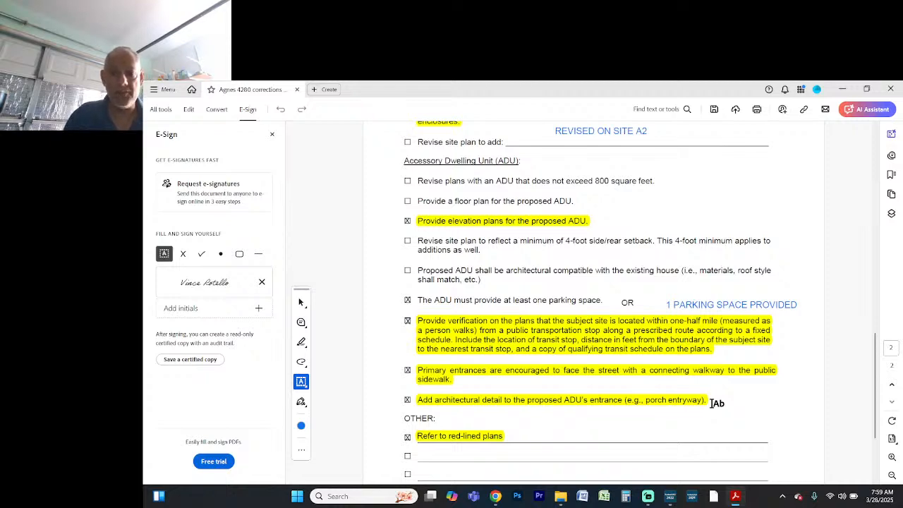
key(alt+Tab)
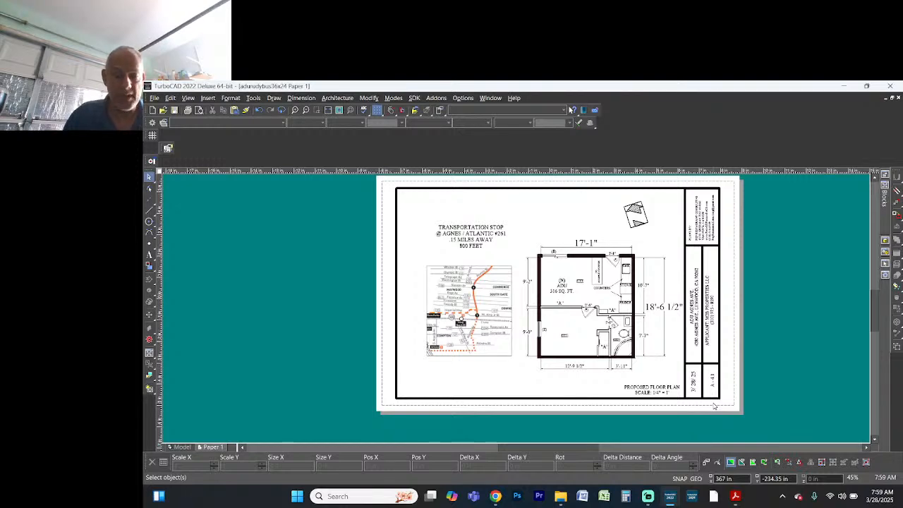
Step: Open the adurudyfloor36x24prop drawing for reference
key(ctrl+o)
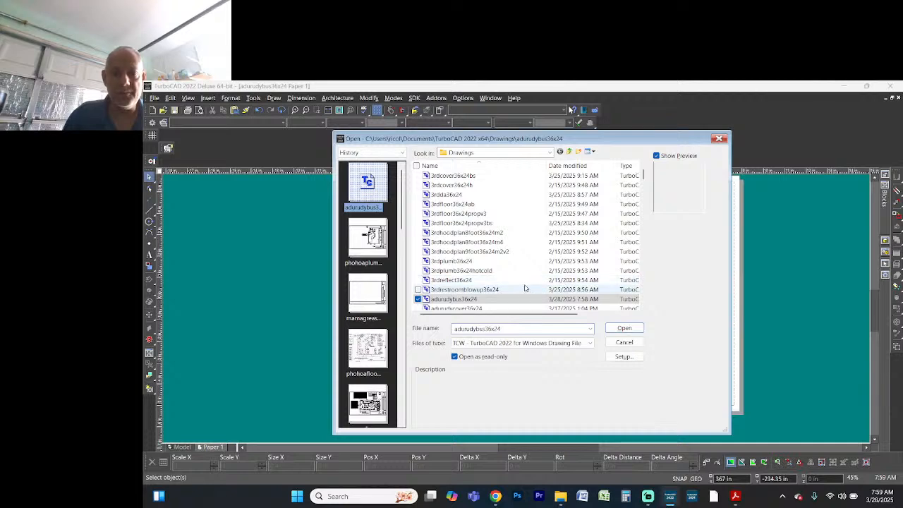
scroll(493, 297, down, 1)
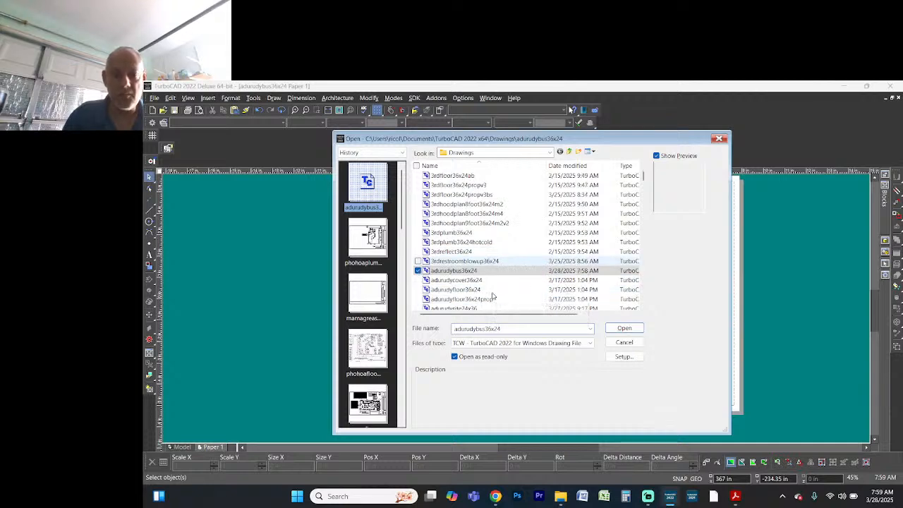
double_click(485, 299)
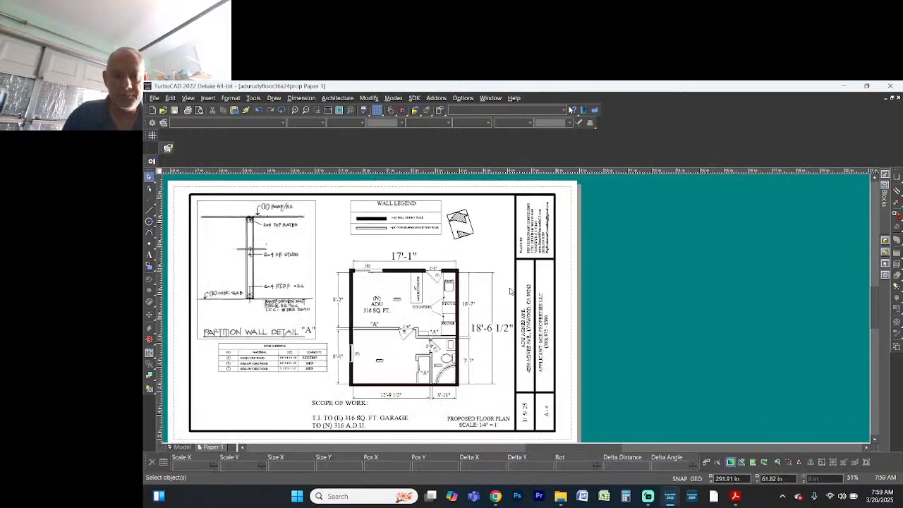
Step: Check the corrections PDF, then reopen the adurudybus36x24 drawing
key(alt+Tab)
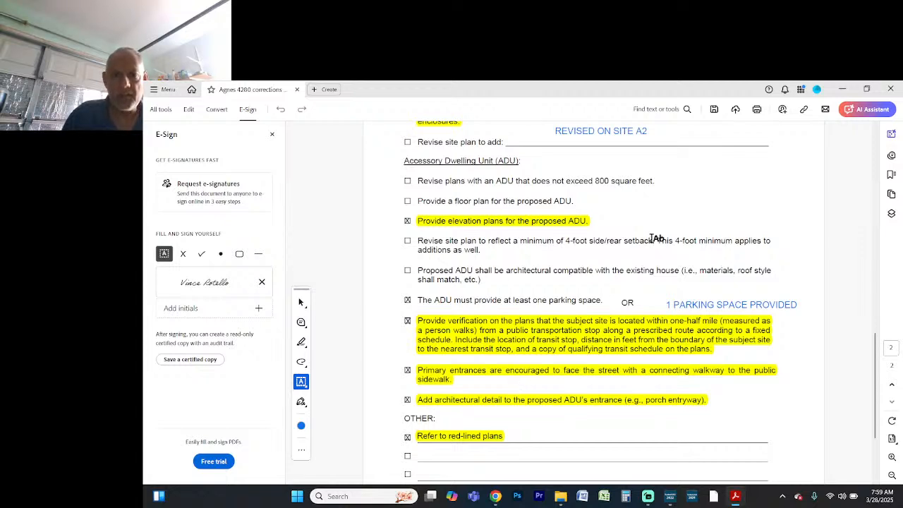
key(alt+Tab)
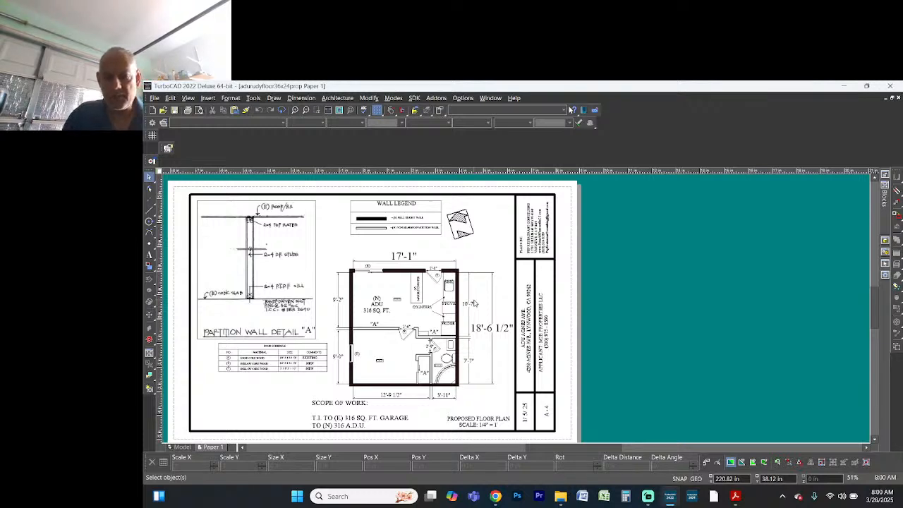
key(ctrl+o)
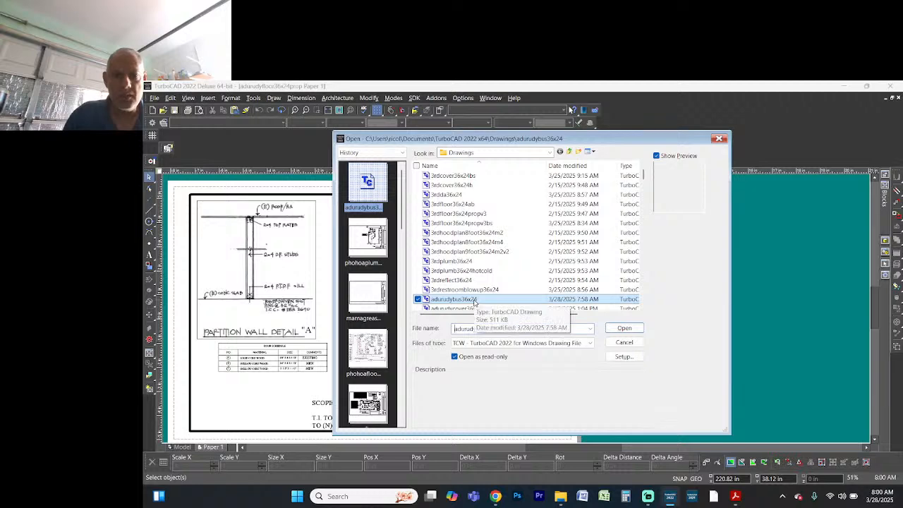
double_click(455, 299)
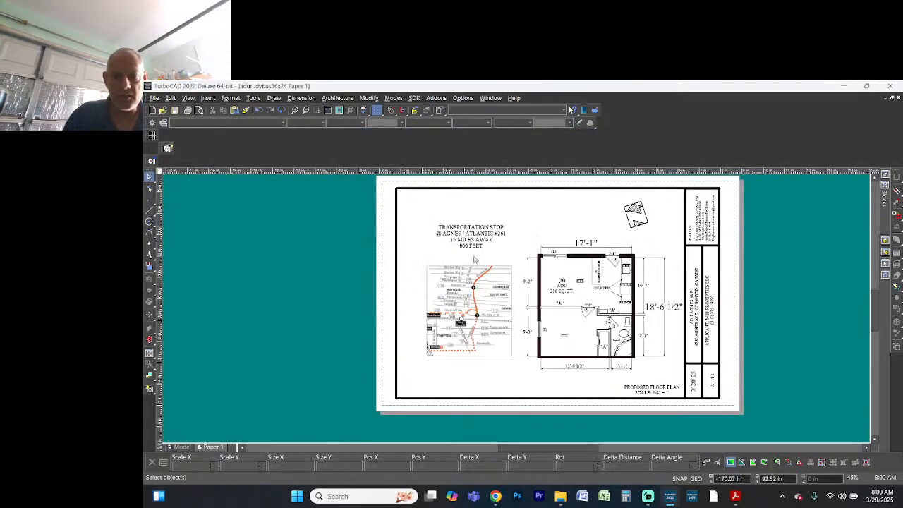
Step: Delete the transportation stop map and its caption from the sheet
drag(414, 207, 516, 386)
key(Delete)
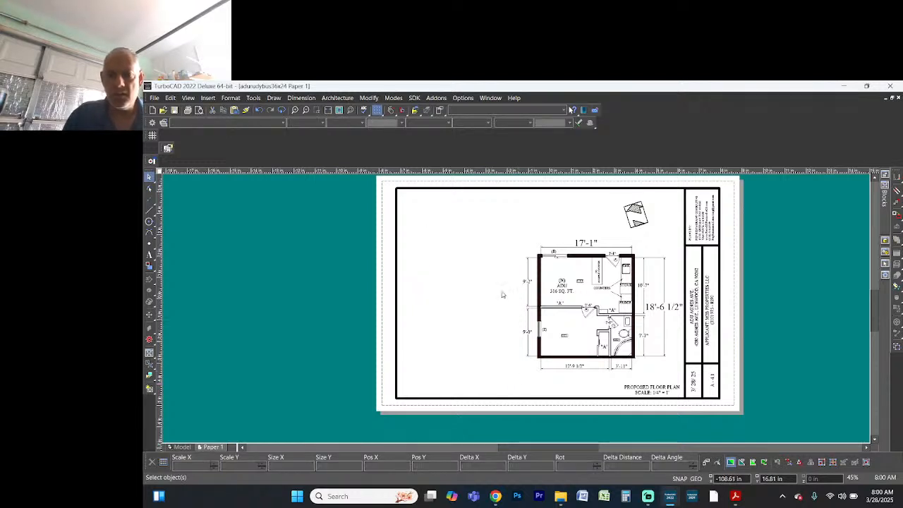
scroll(512, 275, up, 2)
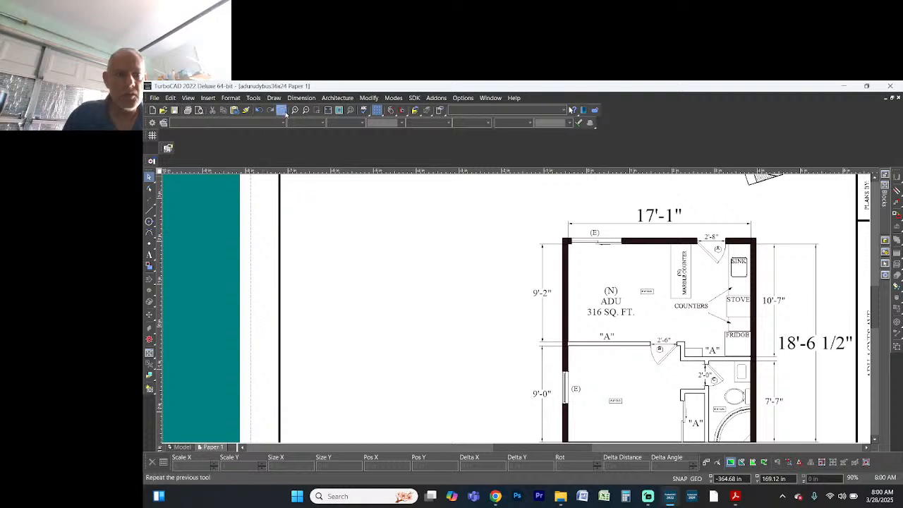
Step: Measure the plan's left wall between its top and bottom corners: 233.5 in at 270°
click(363, 111)
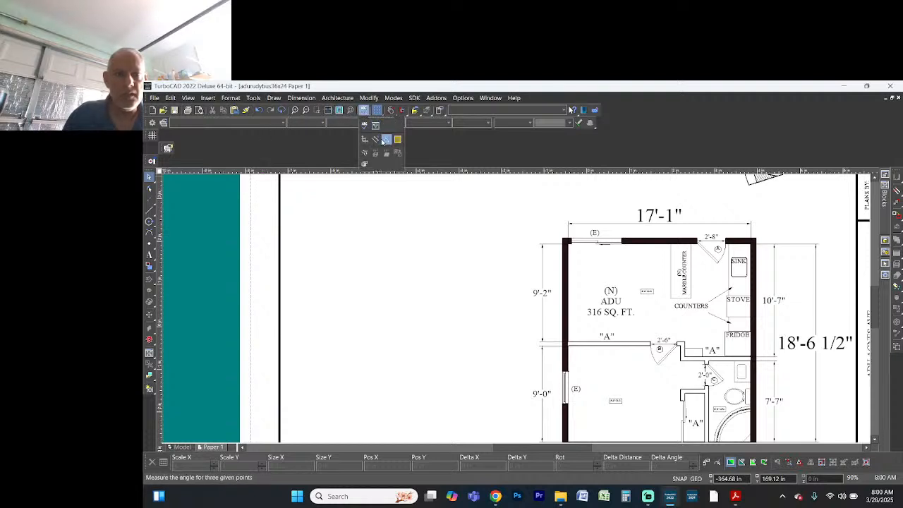
click(379, 141)
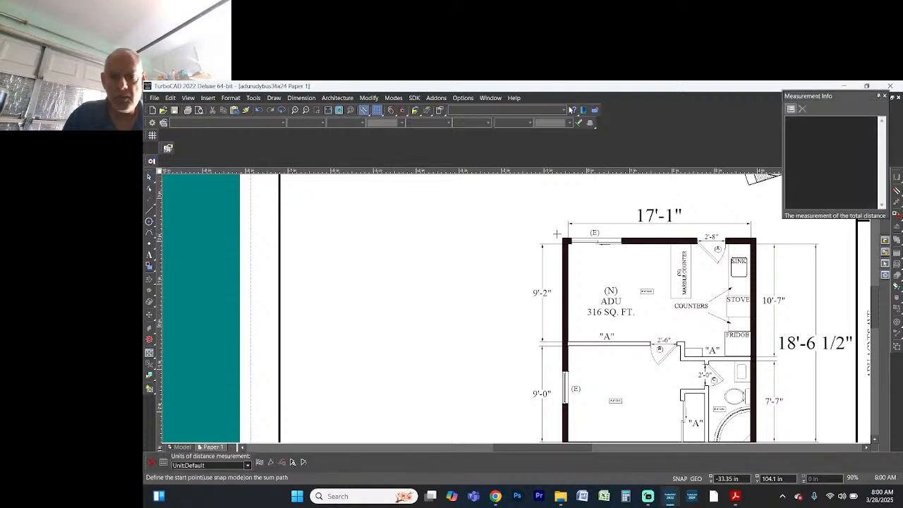
click(563, 240)
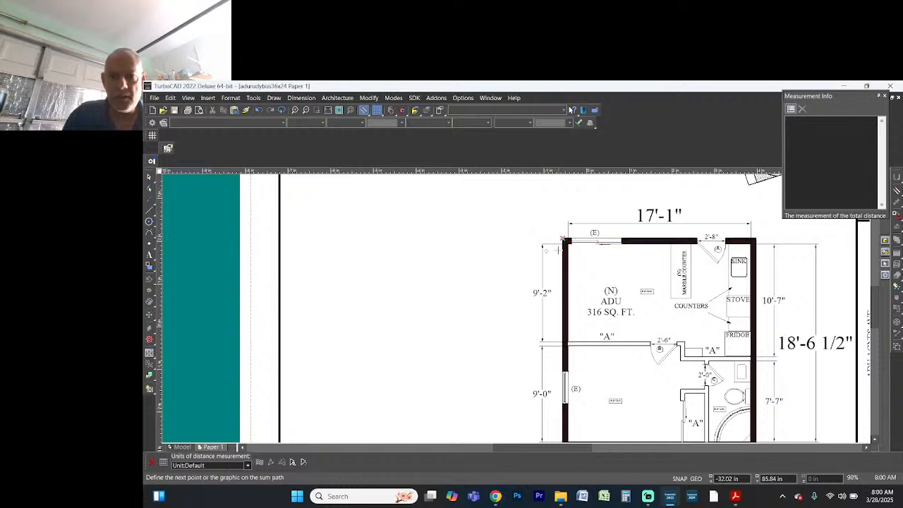
scroll(551, 287, down, 1)
scroll(518, 381, up, 1)
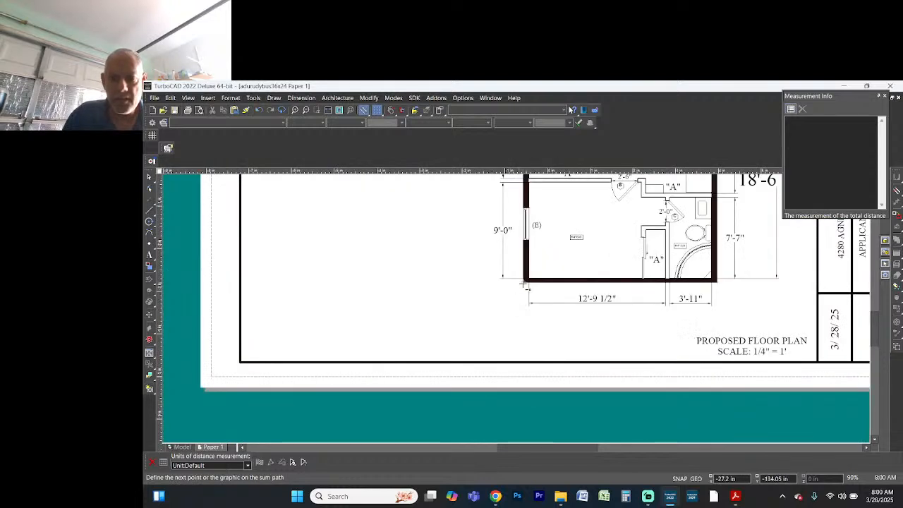
click(526, 283)
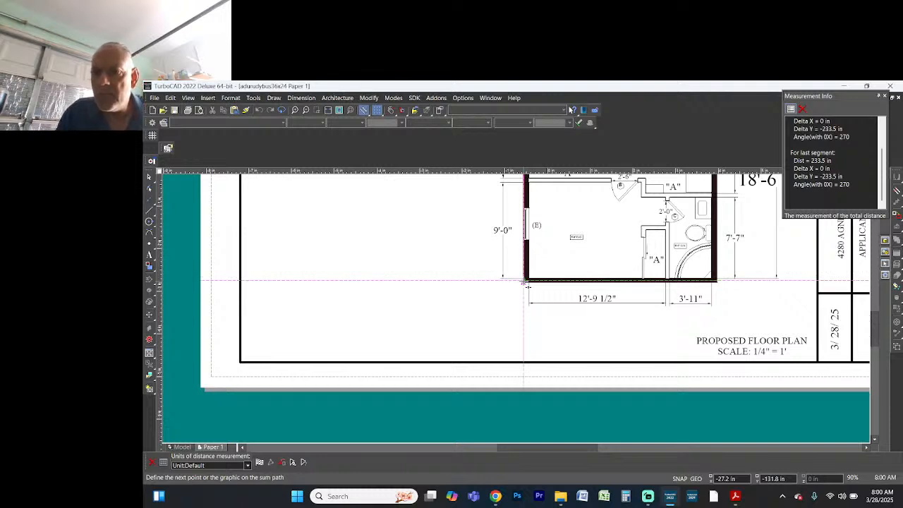
scroll(465, 264, down, 1)
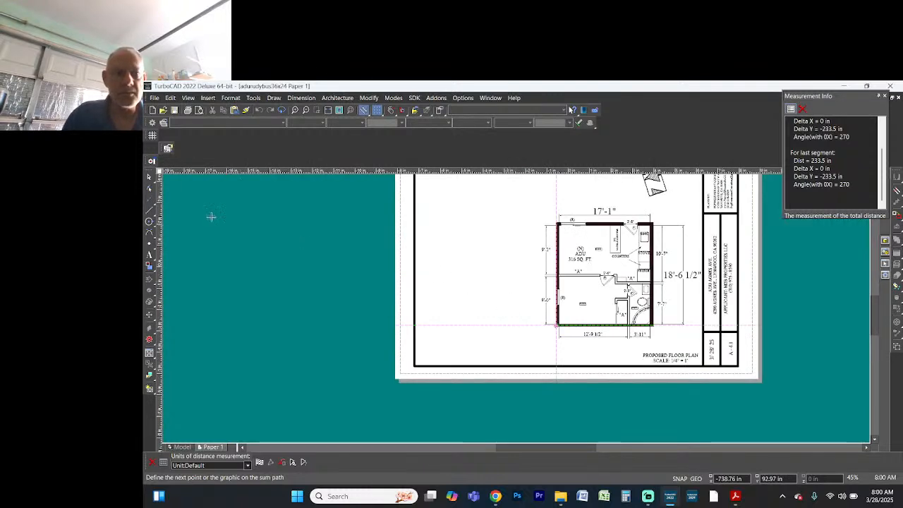
Step: Draw a 233.5 by 10' rectangle near the sheet's upper left
click(149, 210)
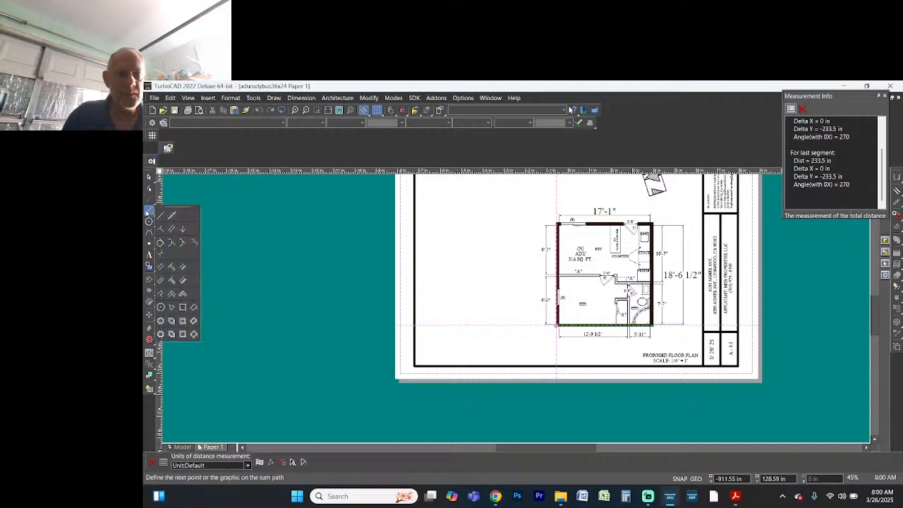
click(183, 308)
click(439, 192)
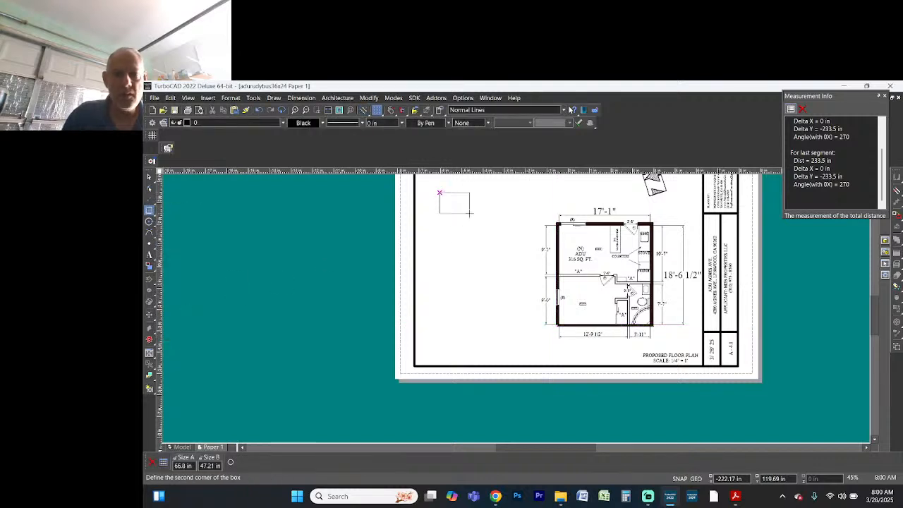
key(Tab)
text(2)
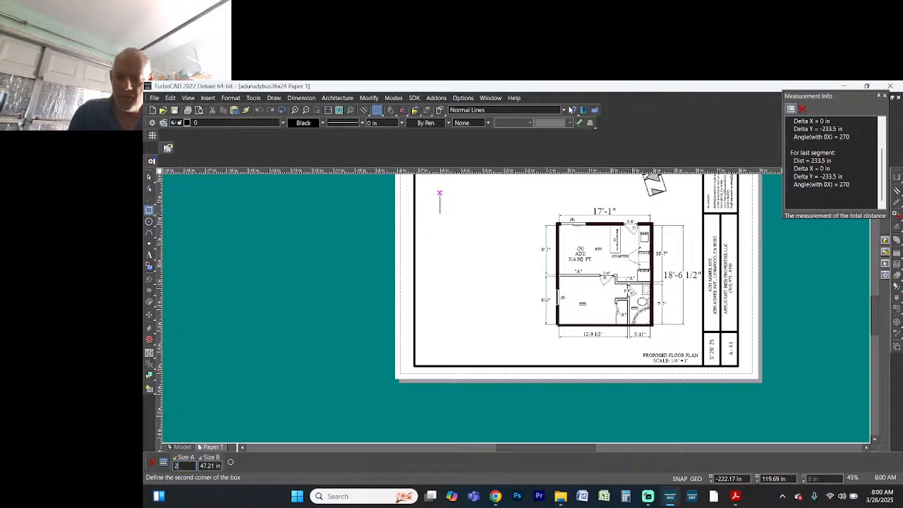
text(33.5)
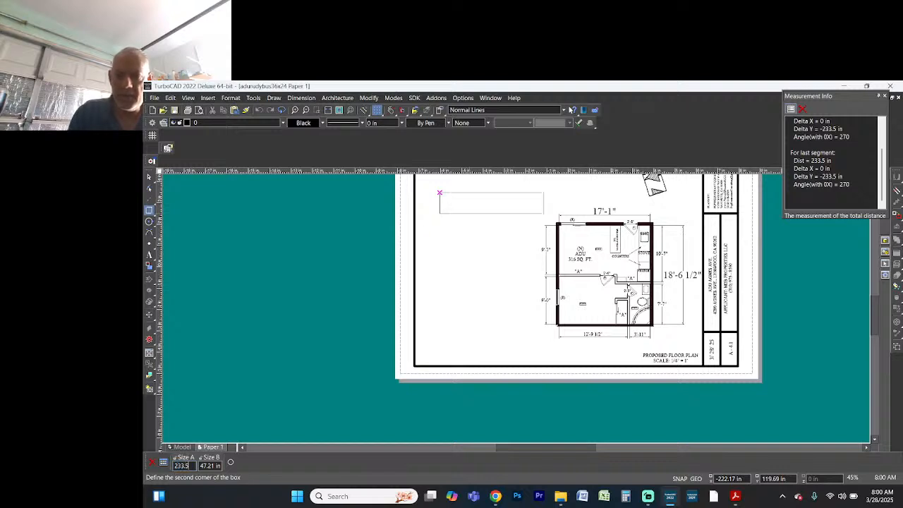
key(Tab)
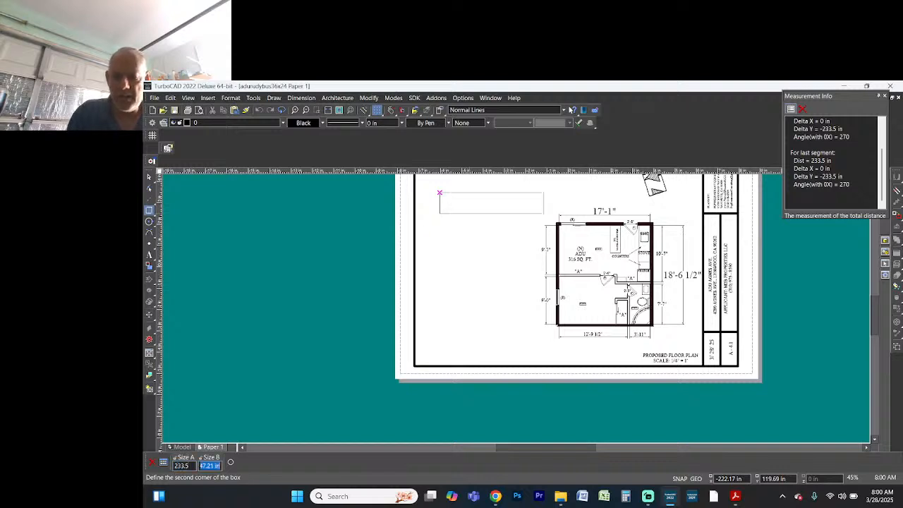
text(10')
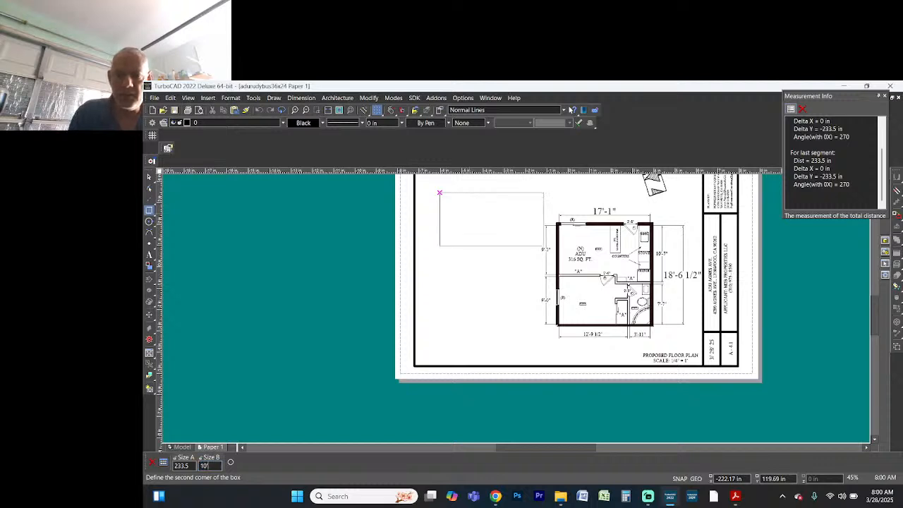
click(509, 239)
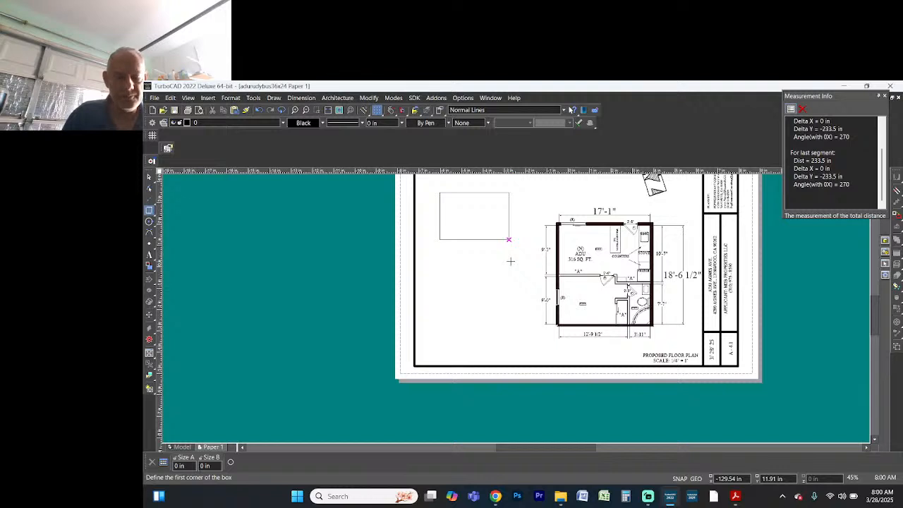
key(Escape)
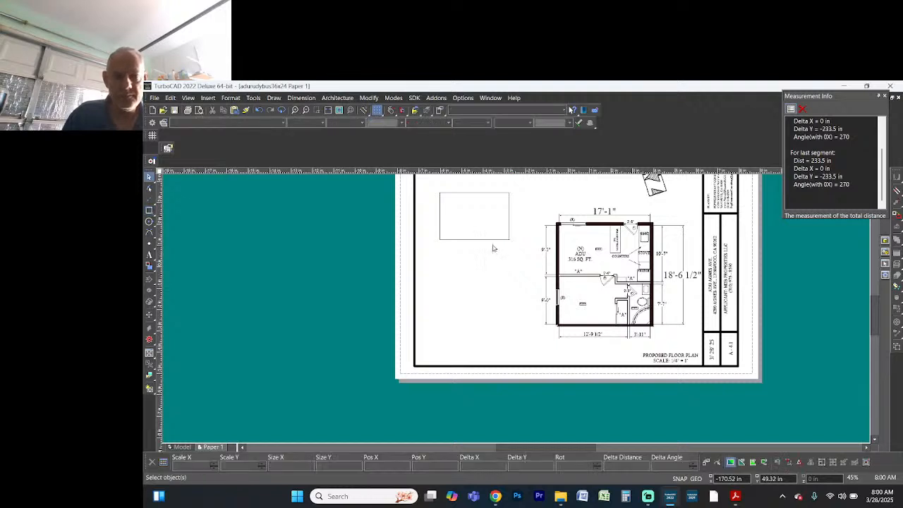
Step: Select and delete the old small rectangle at the upper left
click(492, 239)
key(Tab)
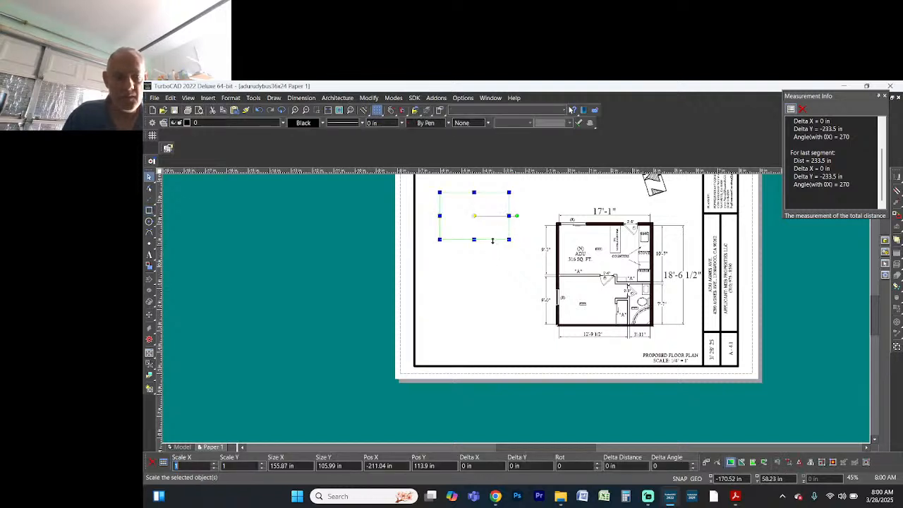
key(BackSpace)
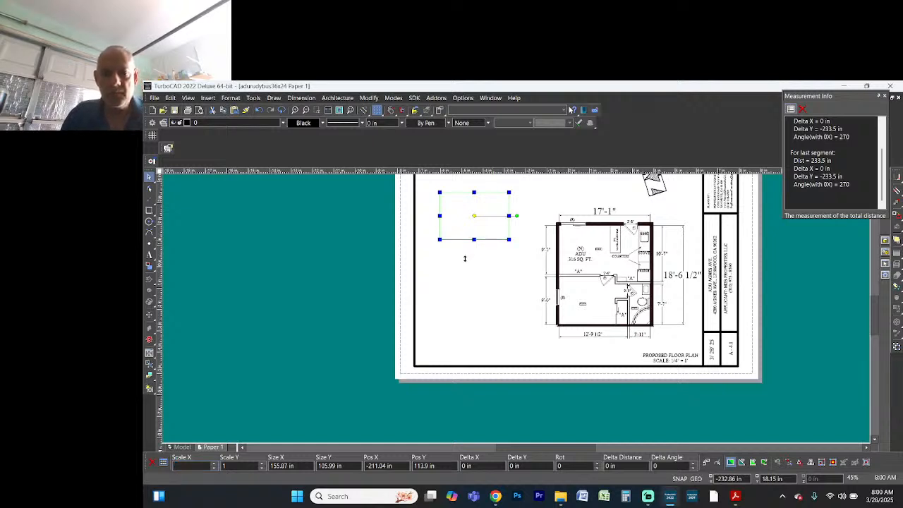
click(465, 258)
click(471, 240)
key(Delete)
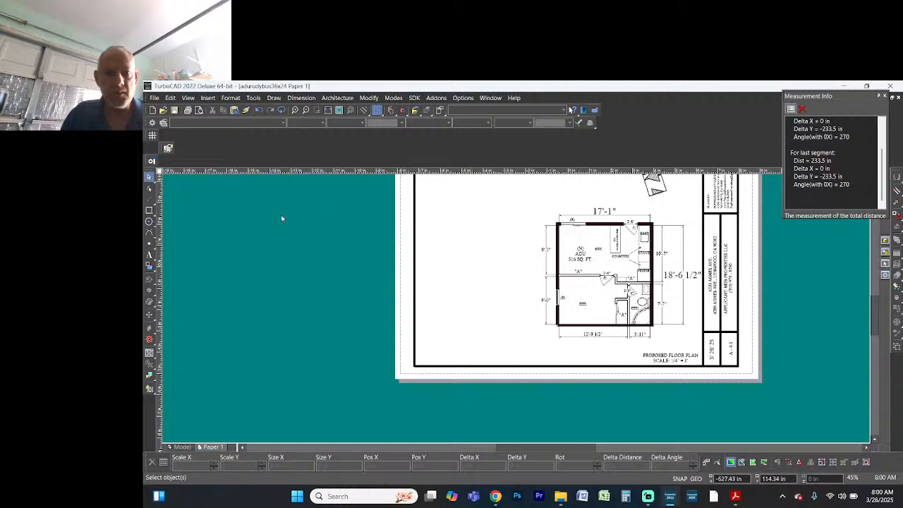
Step: Draw a 233.5 by 120 in rectangle near the sheet's upper left
click(149, 209)
click(437, 208)
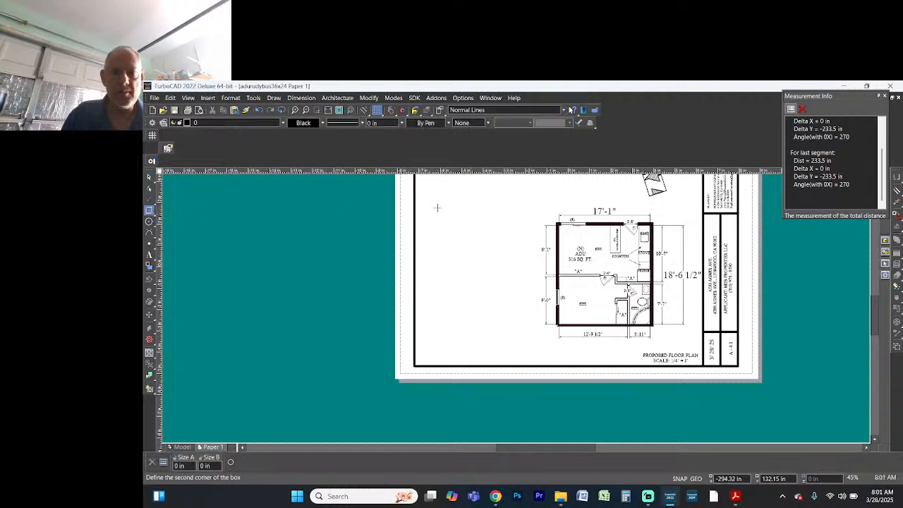
text(233.5)
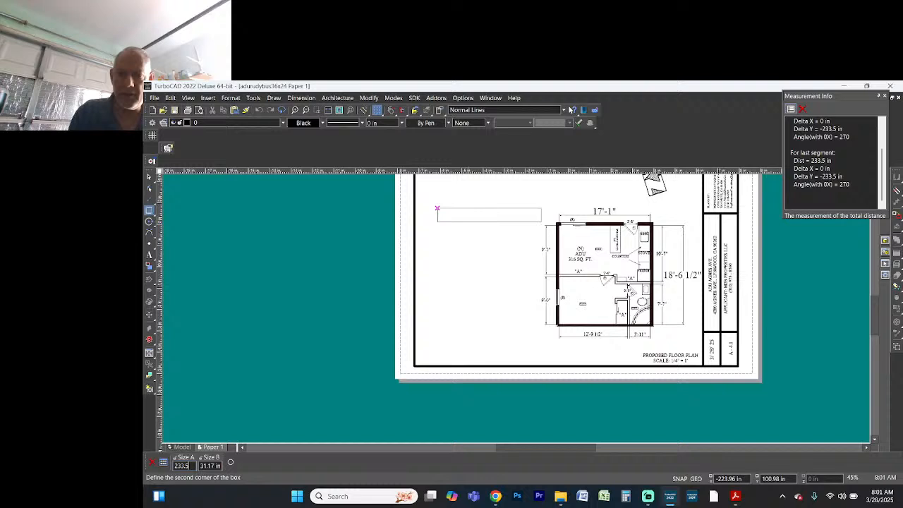
key(Tab)
text(120)
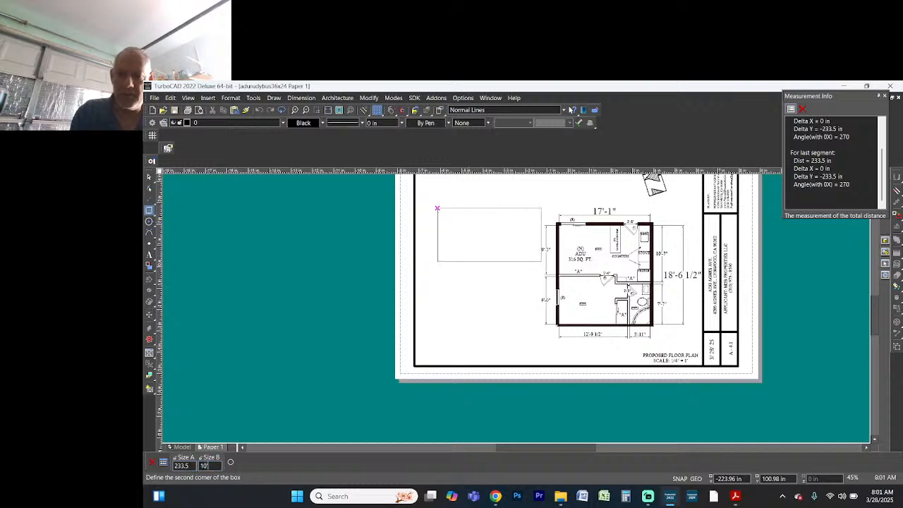
key(Return)
key(space)
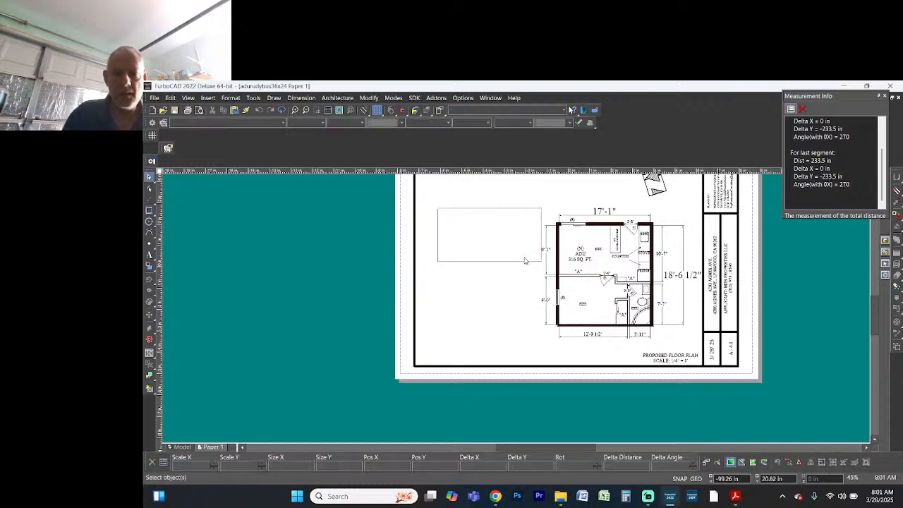
Step: Move the new 233.5 by 120 box up and slightly left beside the floor plan
click(521, 261)
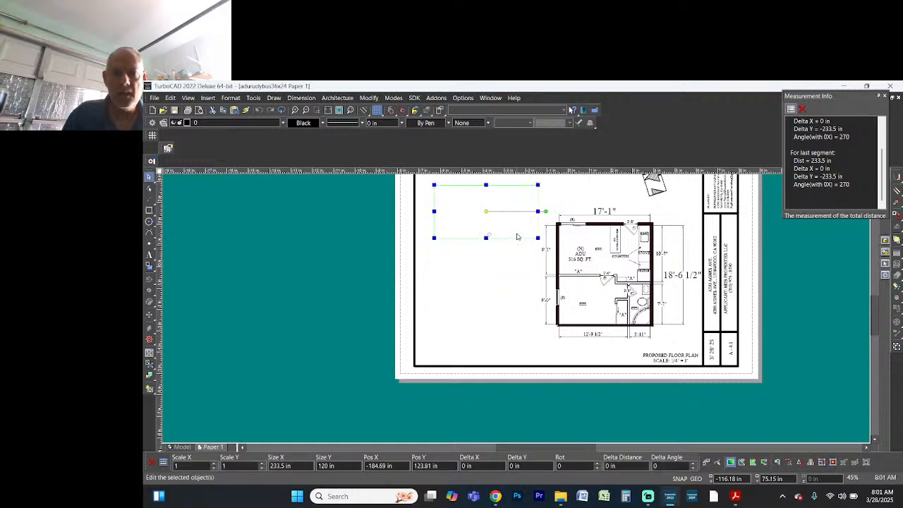
scroll(519, 296, down, 3)
scroll(516, 311, up, 3)
drag(516, 312, 512, 294)
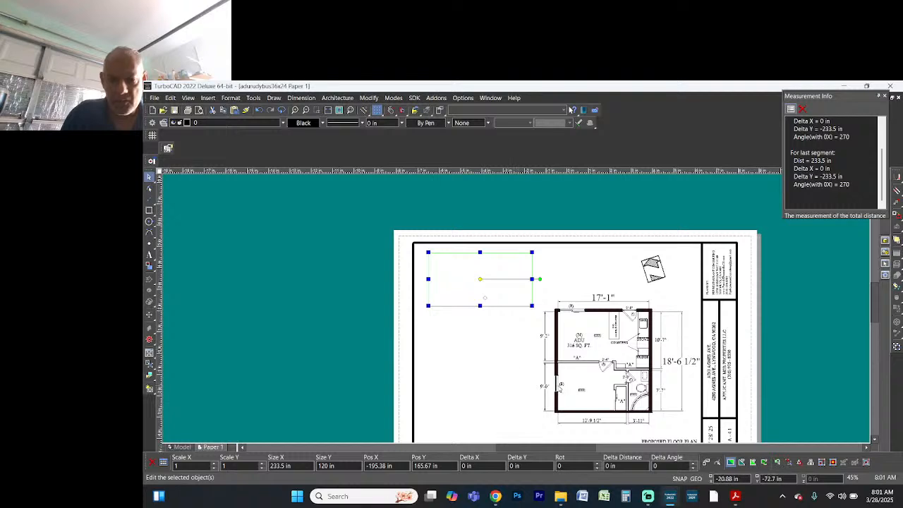
scroll(558, 385, up, 4)
click(516, 308)
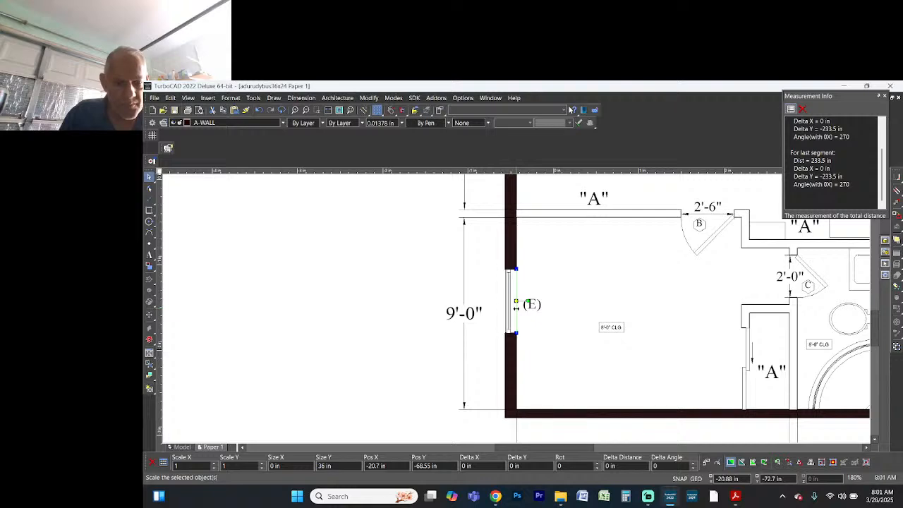
Step: Draw a 36 in square inside the elevation box
scroll(519, 312, down, 4)
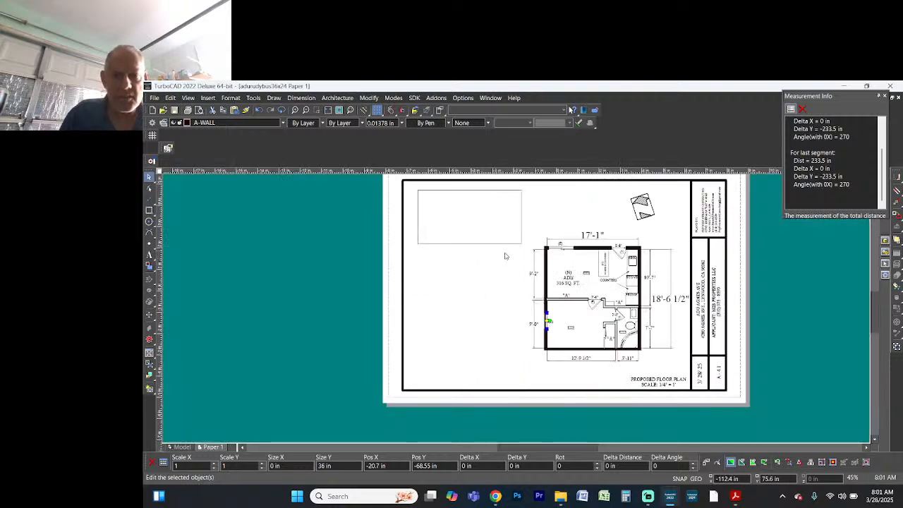
scroll(517, 310, up, 2)
click(149, 210)
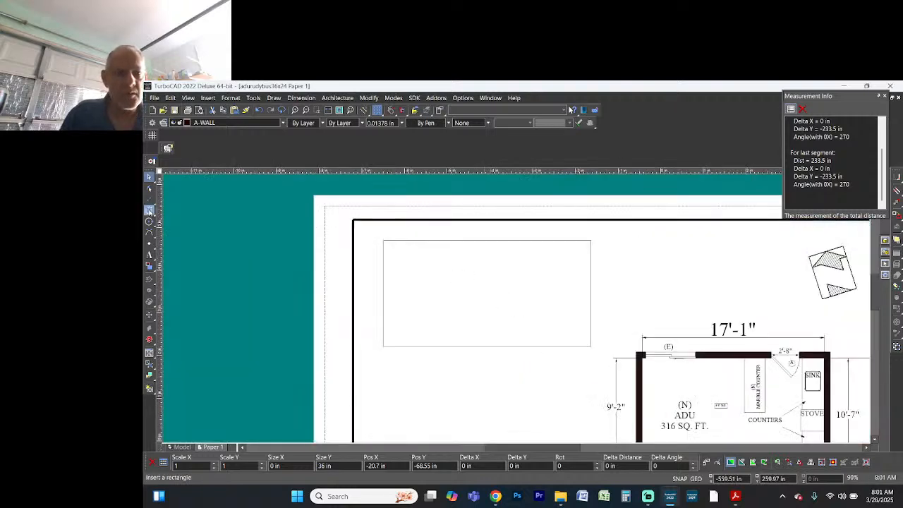
click(482, 271)
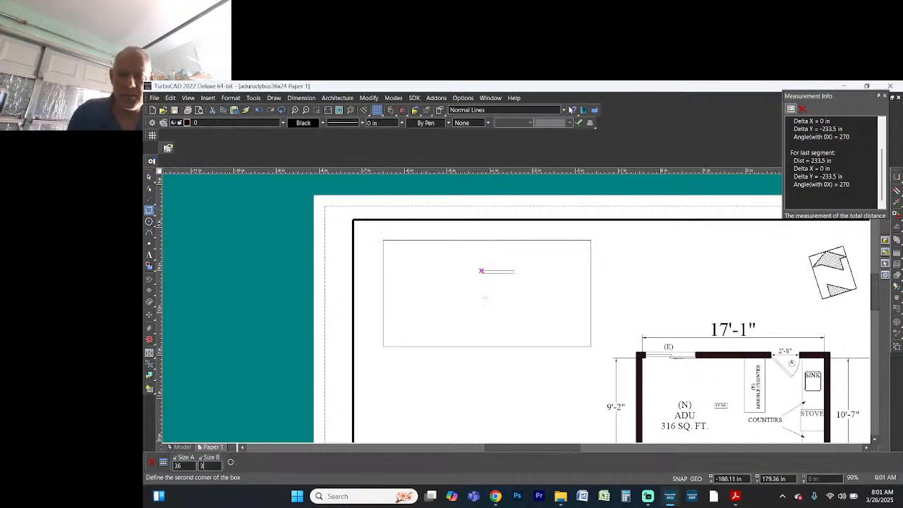
click(513, 302)
Step: Measure up the left wall from the bottom corner to the window: 47.5 in
scroll(498, 282, down, 2)
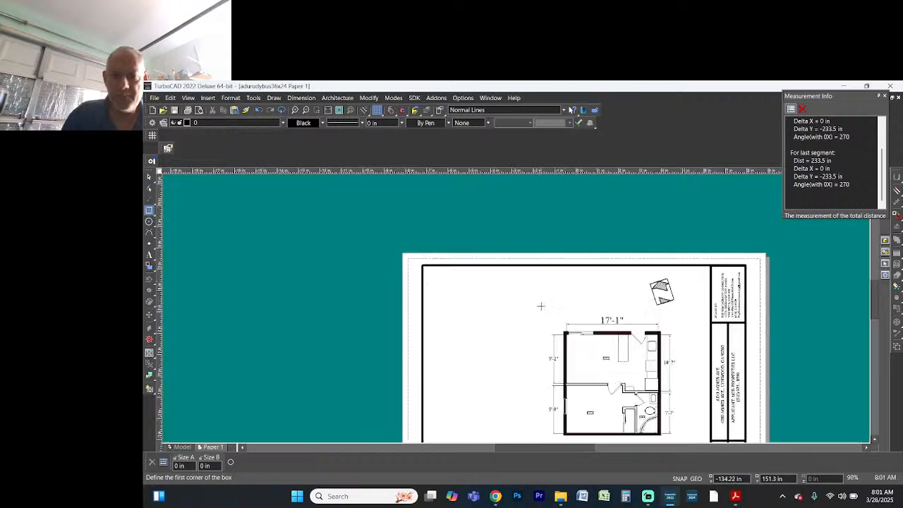
scroll(582, 407, up, 4)
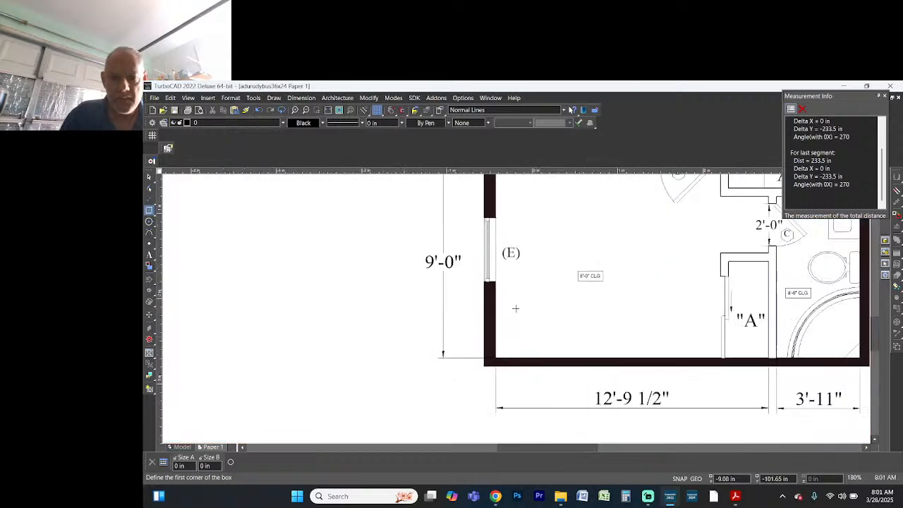
click(363, 110)
click(483, 364)
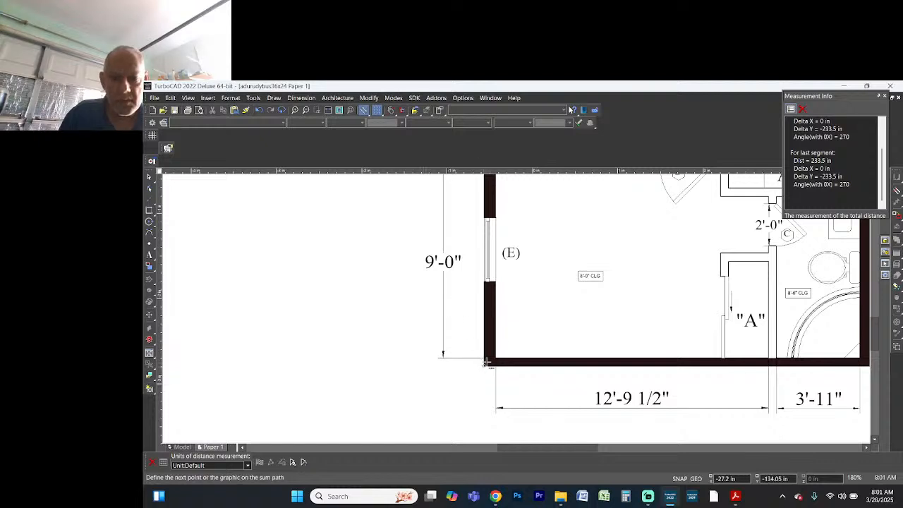
click(484, 285)
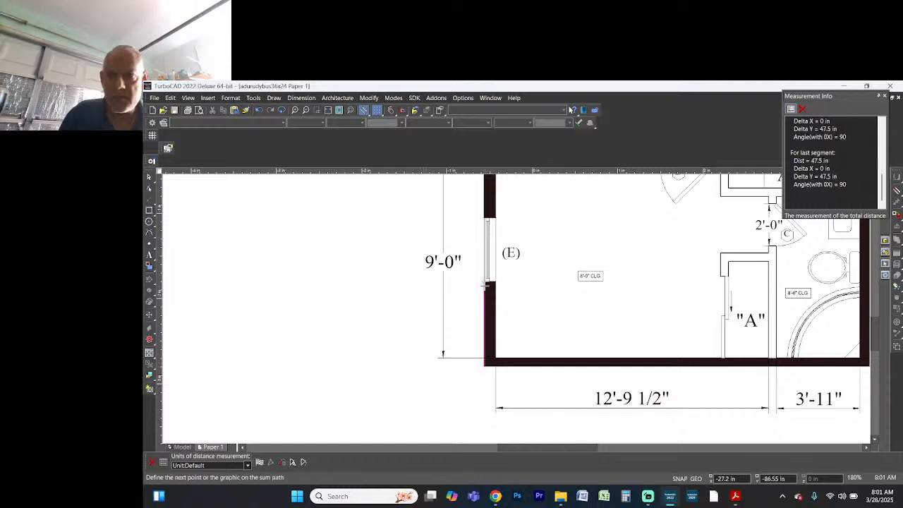
Step: Snap the square to the box's lower-right corner and shift it 47.5 in left
scroll(516, 308, down, 2)
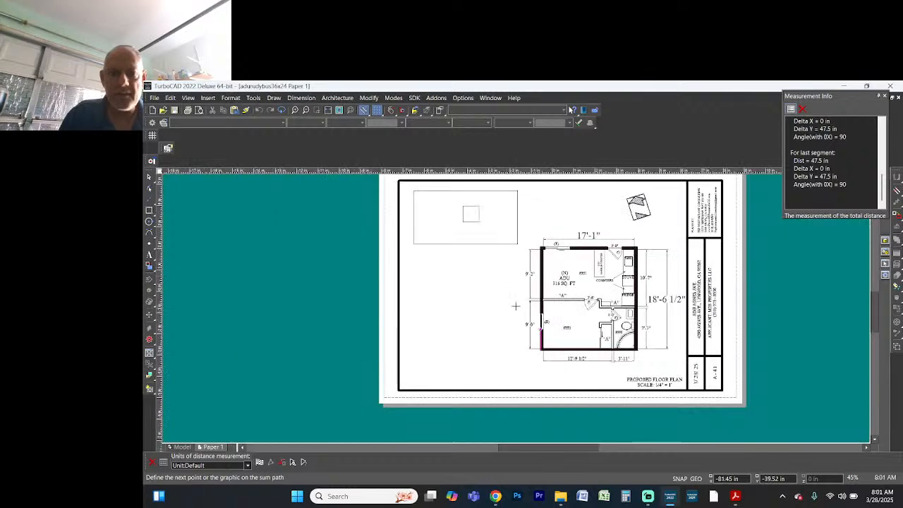
scroll(515, 308, up, 4)
key(Escape)
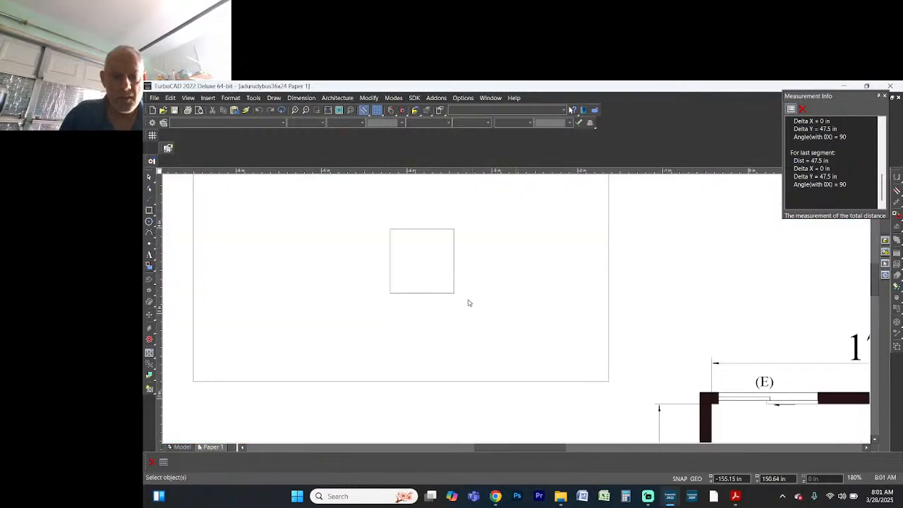
click(445, 292)
click(466, 315)
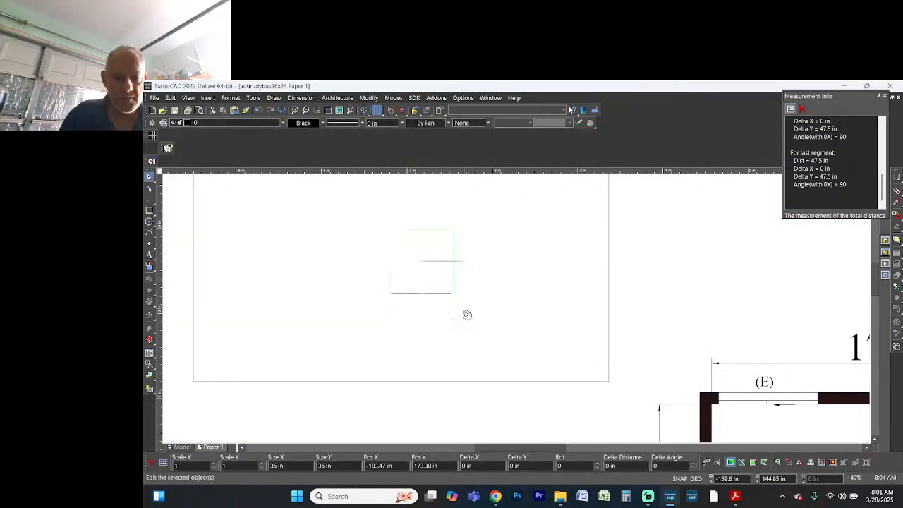
click(454, 292)
drag(454, 292, 607, 381)
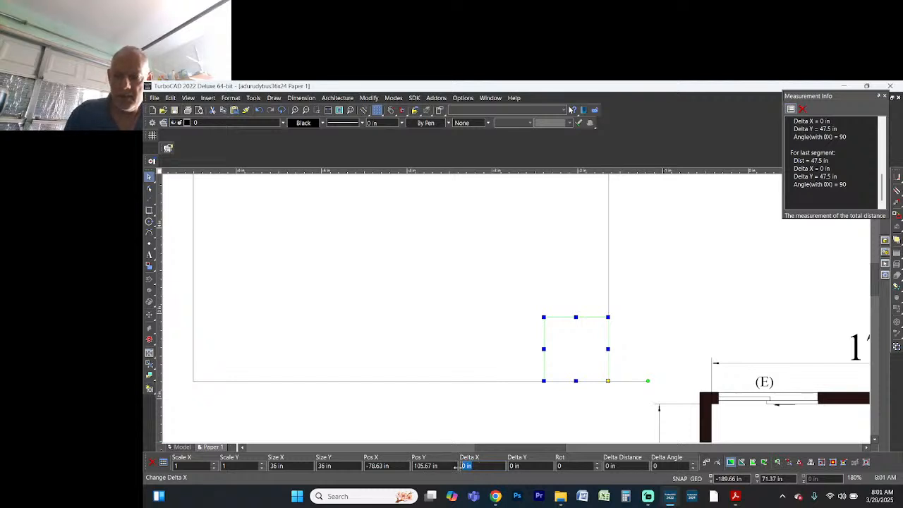
text(-47.5)
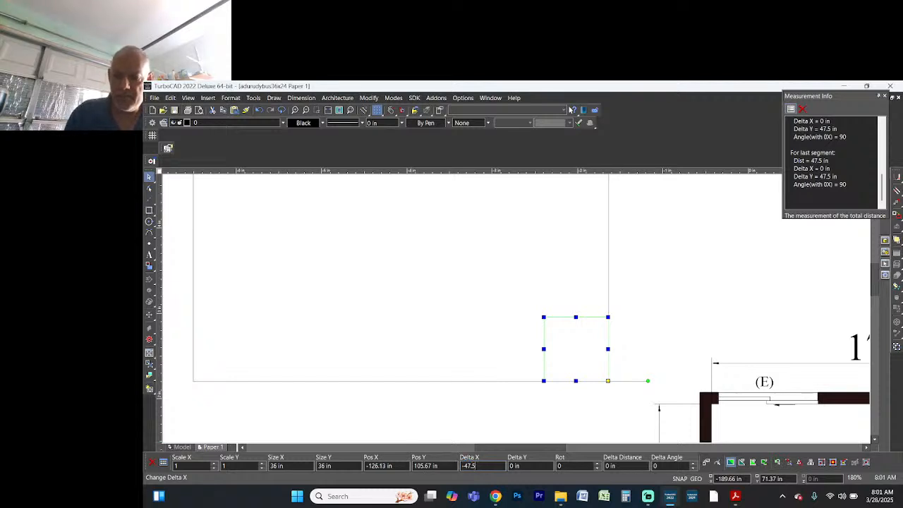
key(Return)
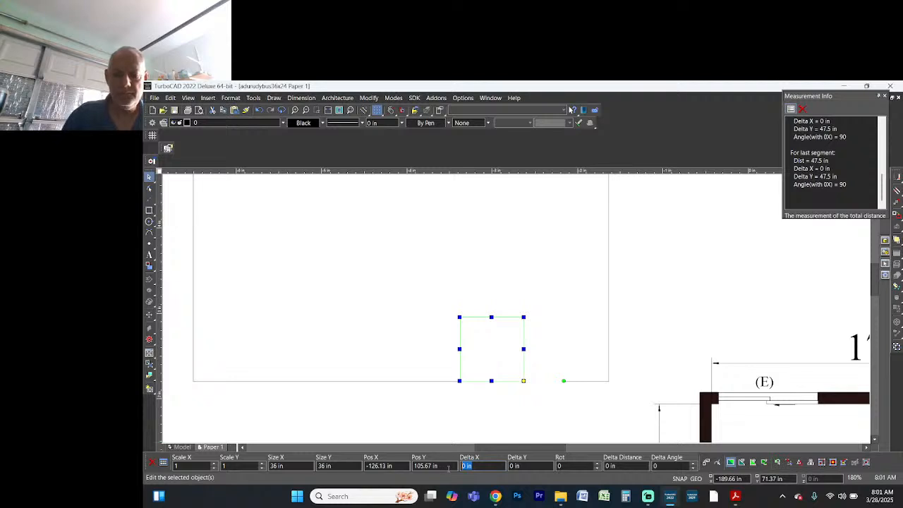
Step: Raise the square 42 in above the box's bottom edge
text(42)
key(Return)
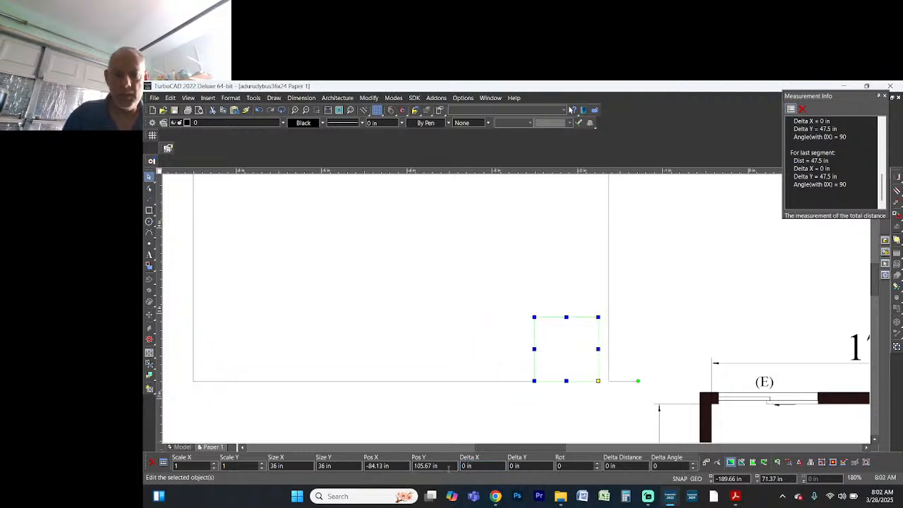
key(ctrl+z)
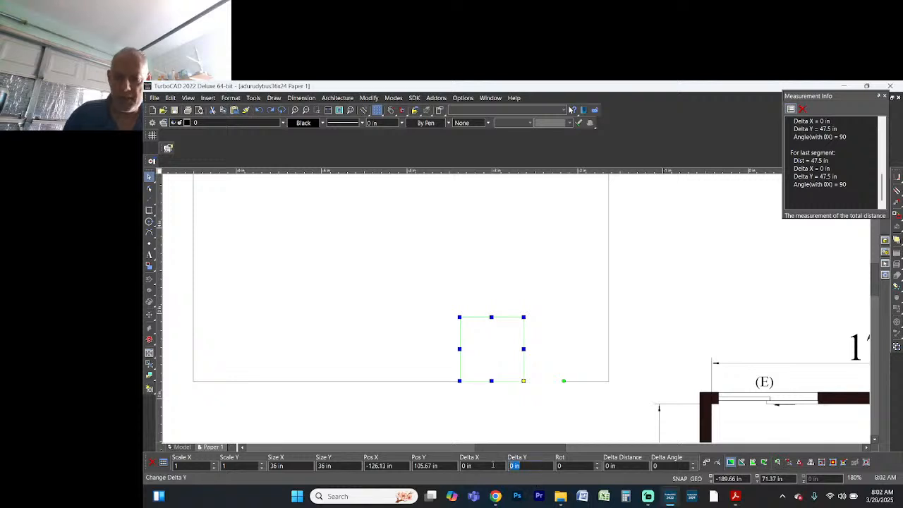
text(42)
key(Return)
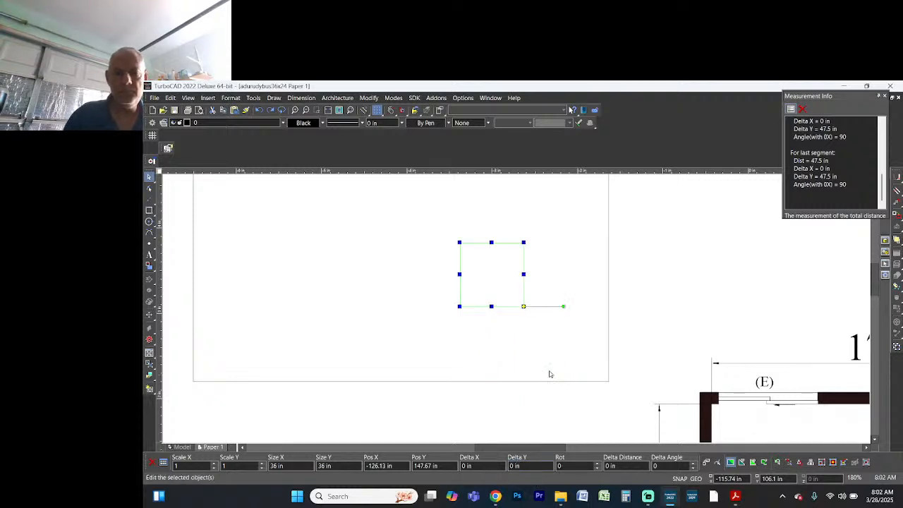
scroll(517, 312, down, 2)
scroll(517, 312, up, 2)
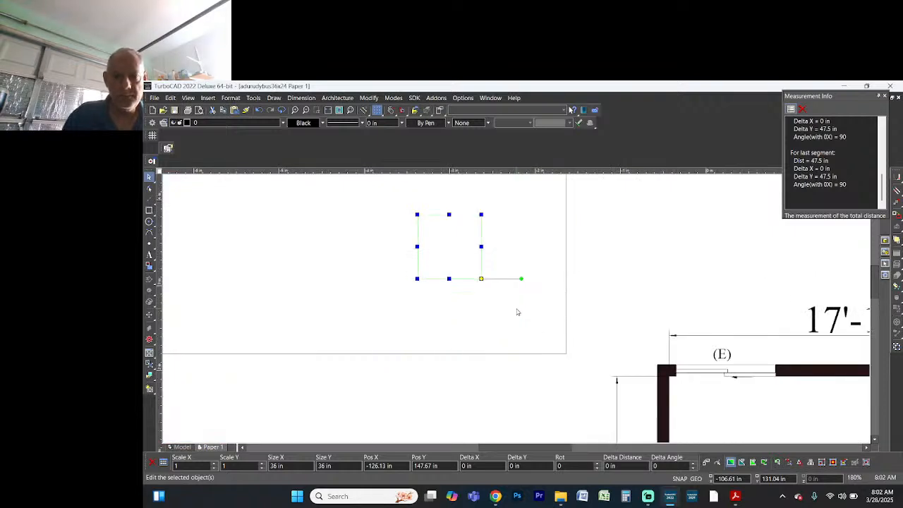
scroll(516, 312, down, 2)
scroll(517, 311, up, 2)
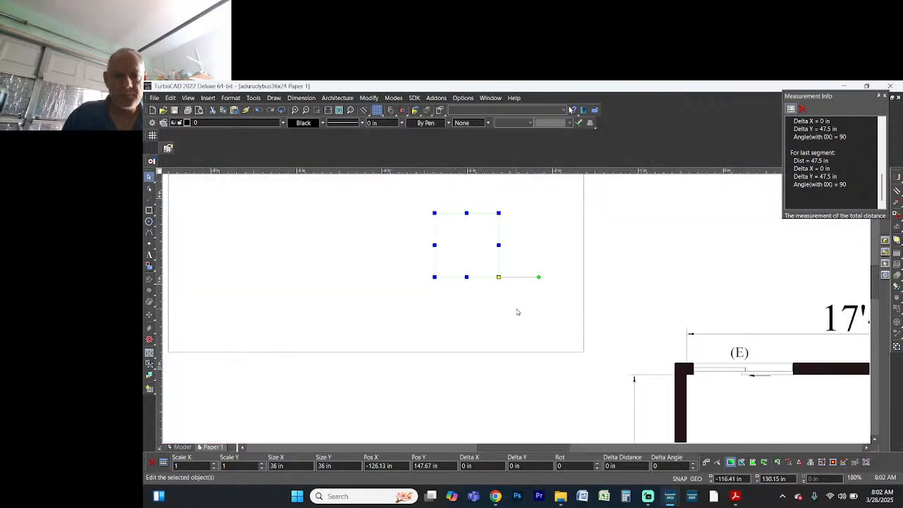
click(150, 315)
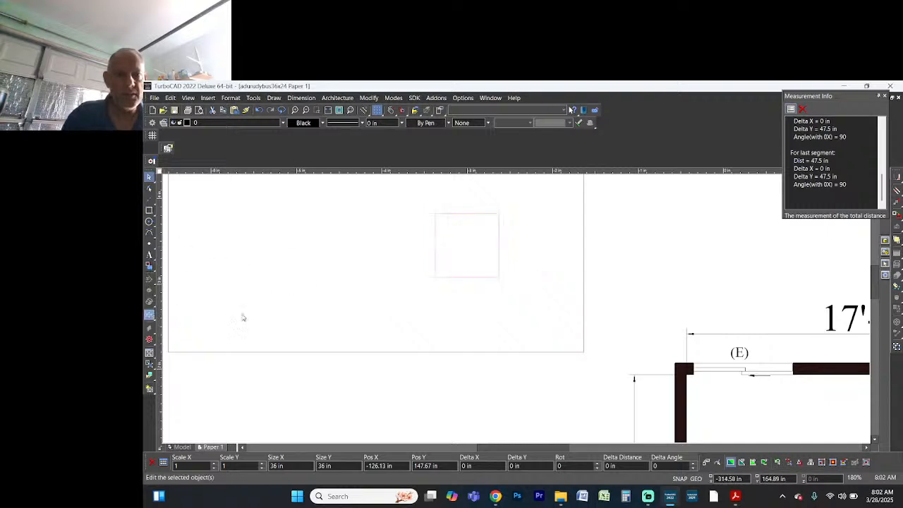
Step: Dimension the square: 3'-6" below it, 3'-0" width above, and 3'-0" height on the right
click(467, 278)
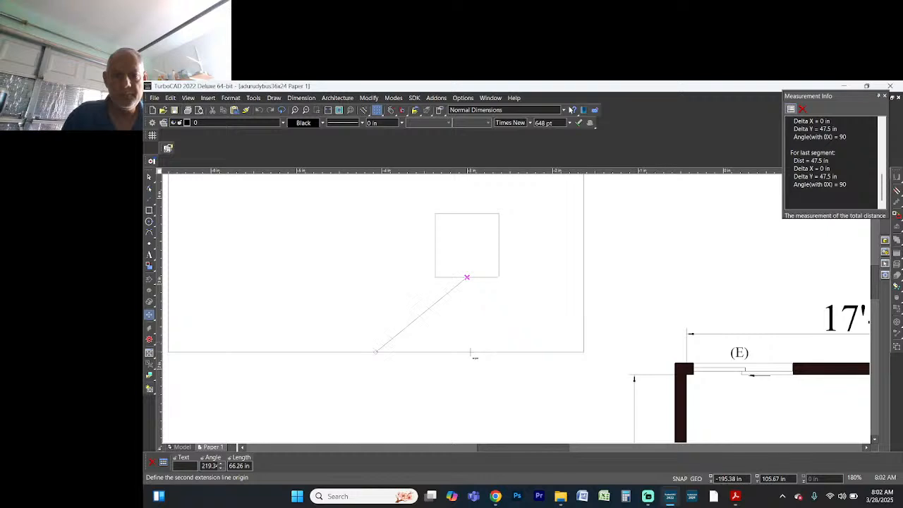
click(471, 354)
click(466, 331)
scroll(515, 308, up, 5)
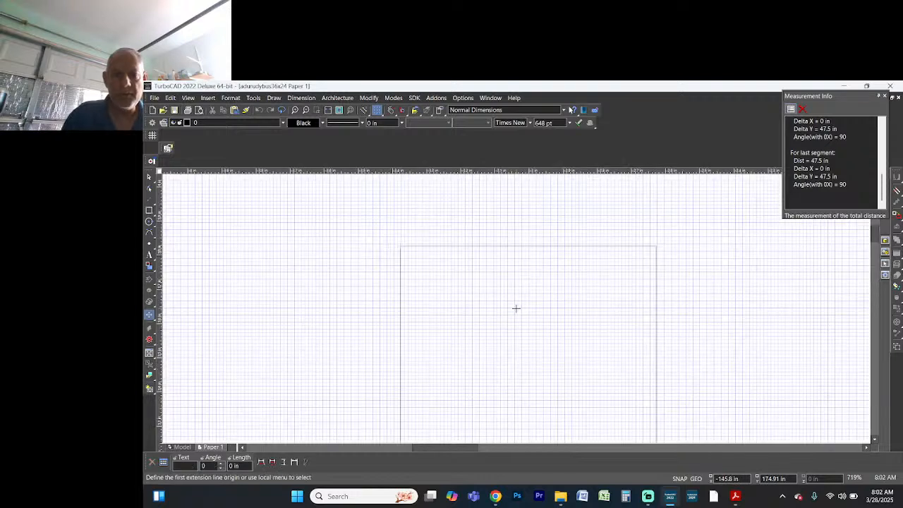
click(402, 245)
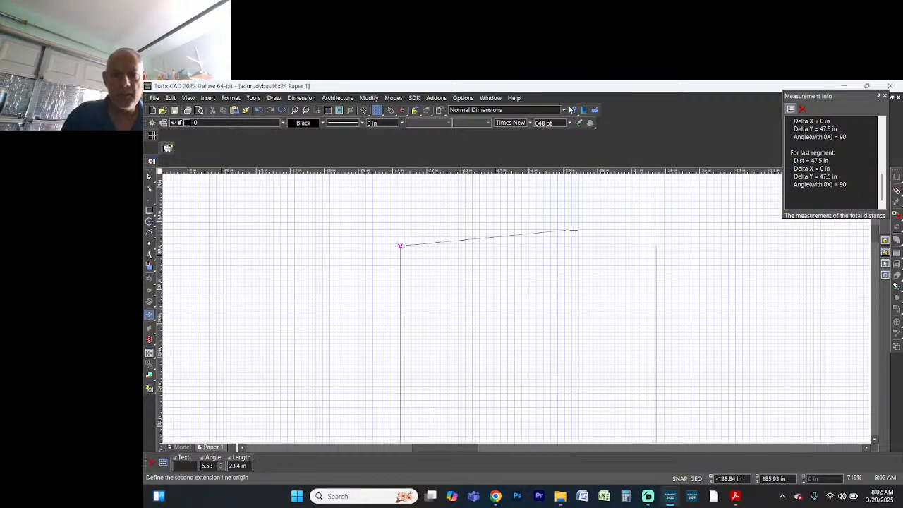
click(656, 245)
click(655, 220)
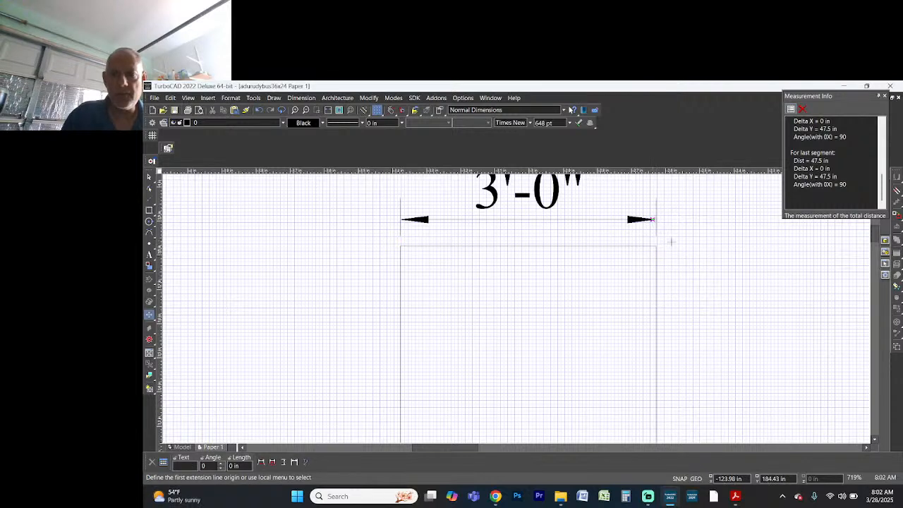
click(656, 248)
scroll(681, 302, down, 2)
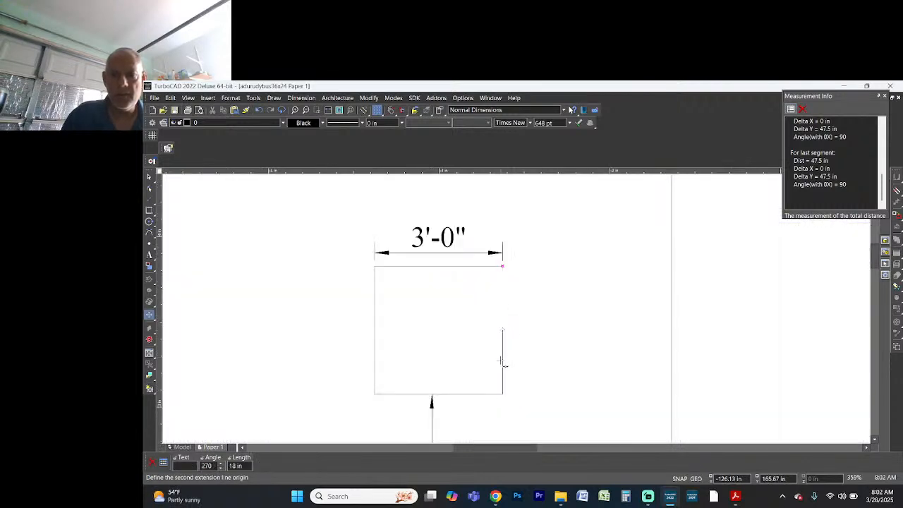
click(502, 393)
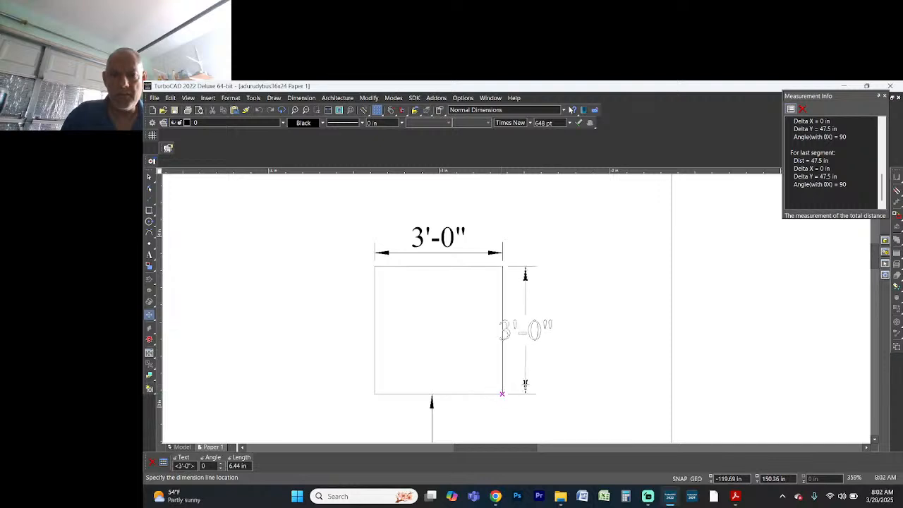
click(542, 385)
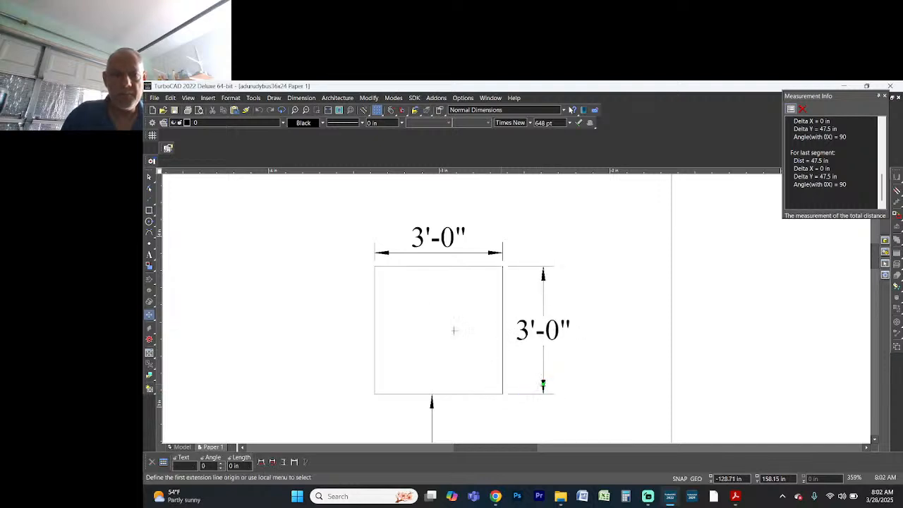
Step: Pick the single Line tool, then cancel back to object selection
click(151, 211)
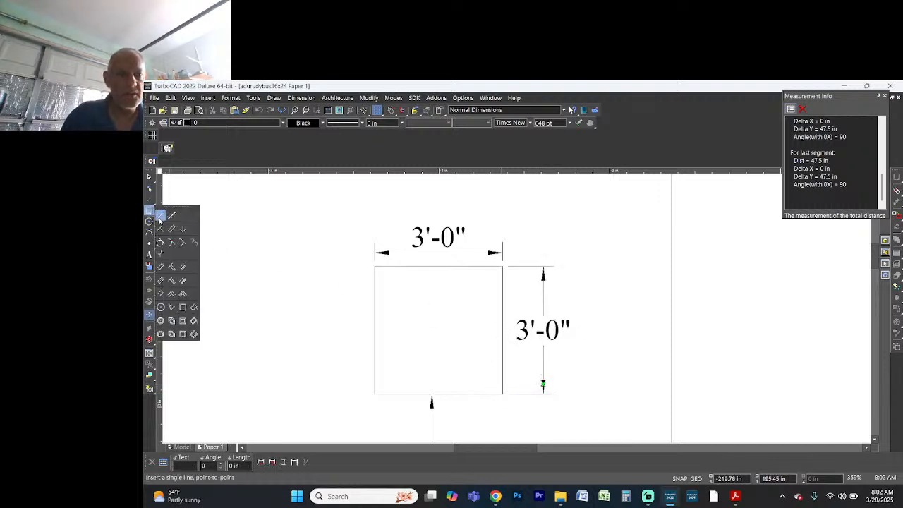
click(160, 216)
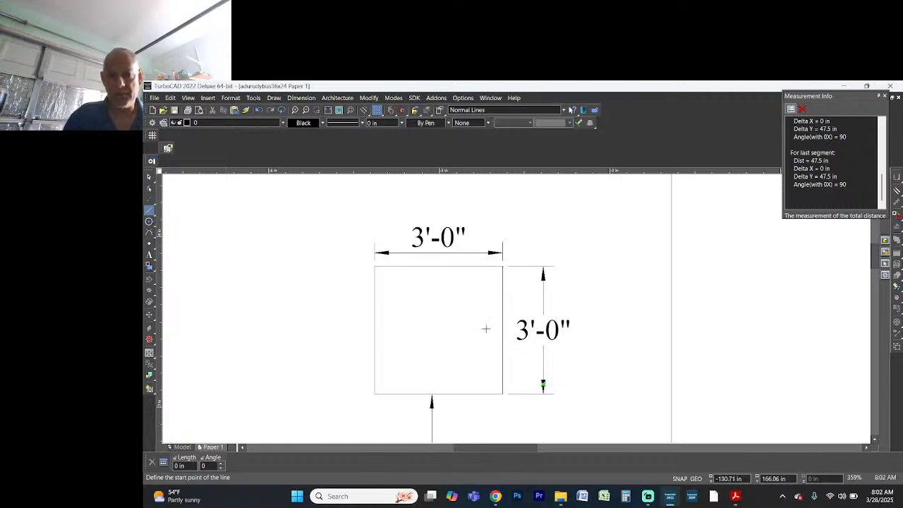
scroll(485, 328, down, 5)
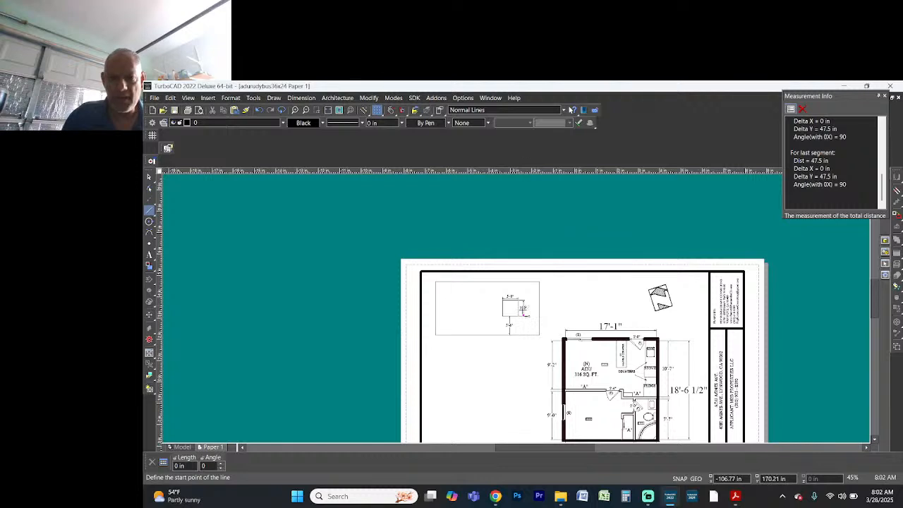
scroll(515, 308, up, 5)
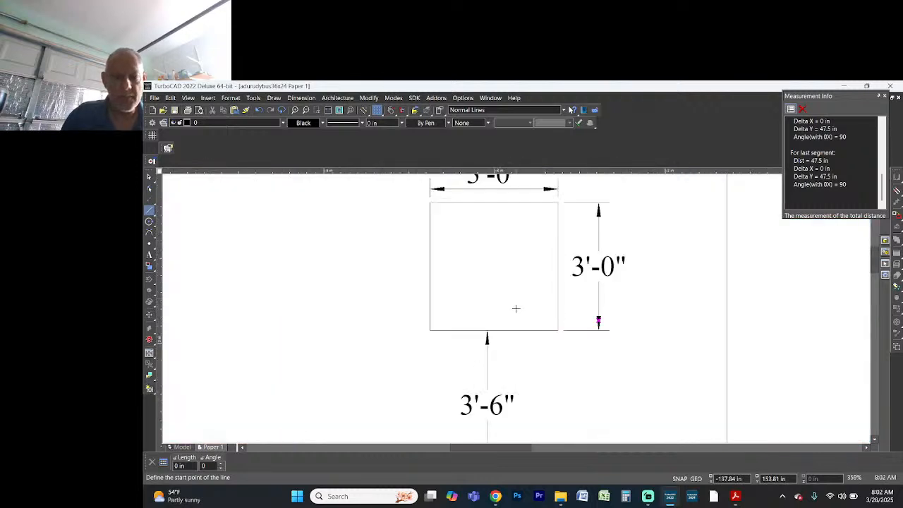
key(Escape)
Step: Draw a new box over the square, from its top-left to bottom-right corner
click(557, 294)
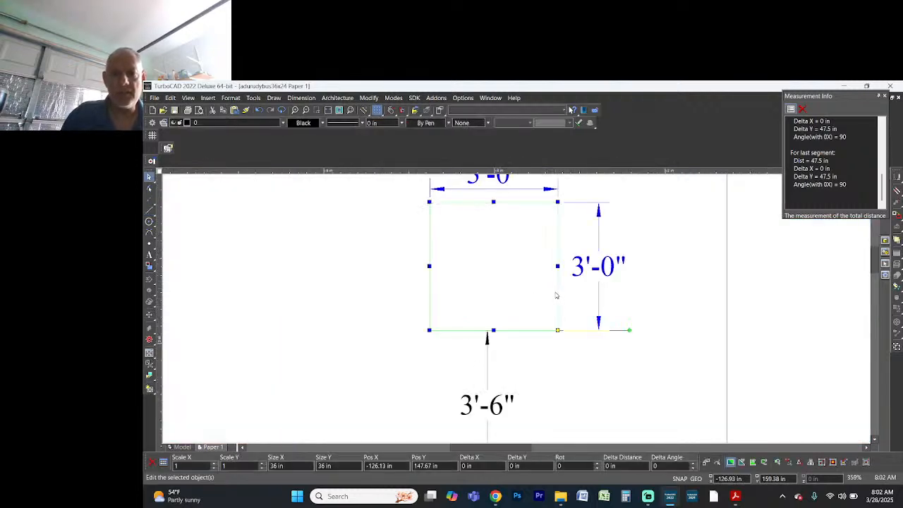
click(148, 213)
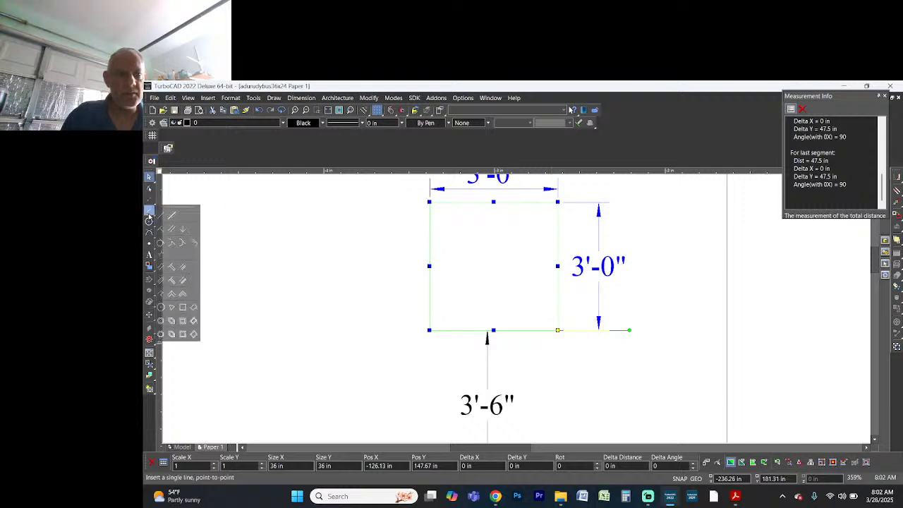
click(183, 307)
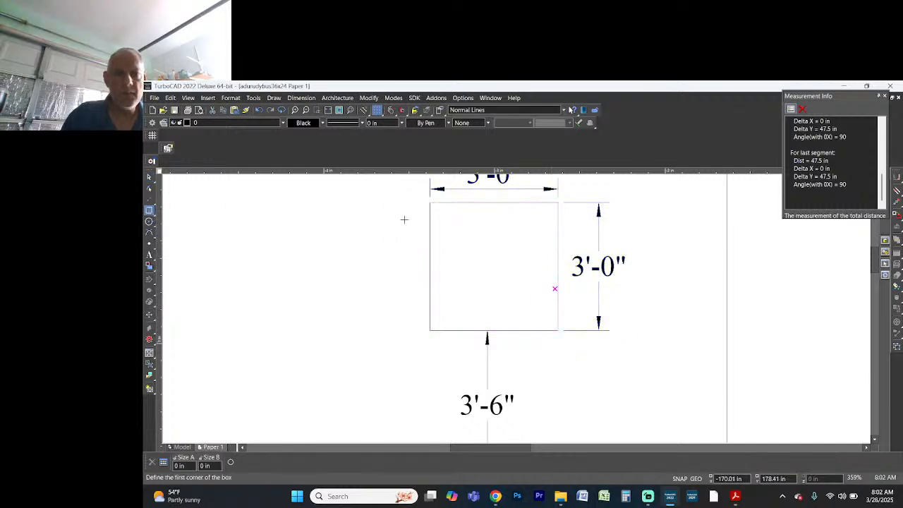
click(429, 202)
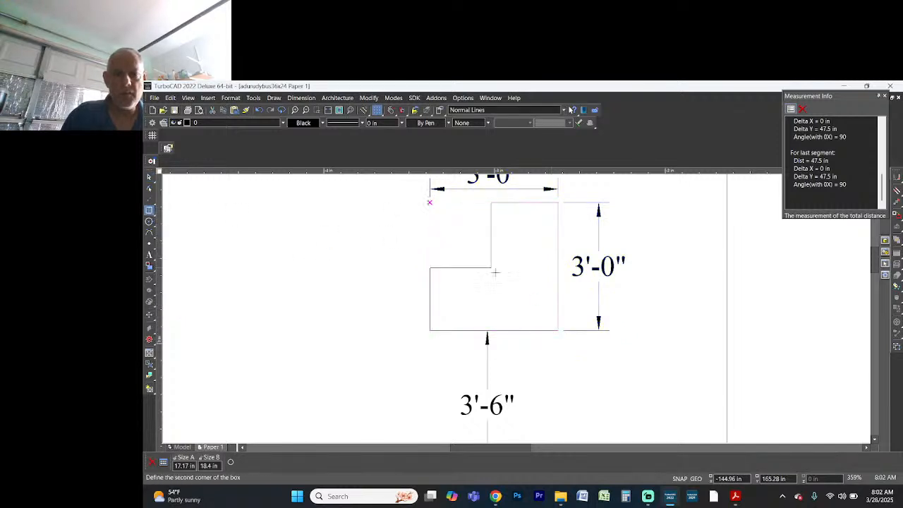
click(557, 330)
Step: Select the new box and resize it to 38 in by 38 in
right_click(555, 330)
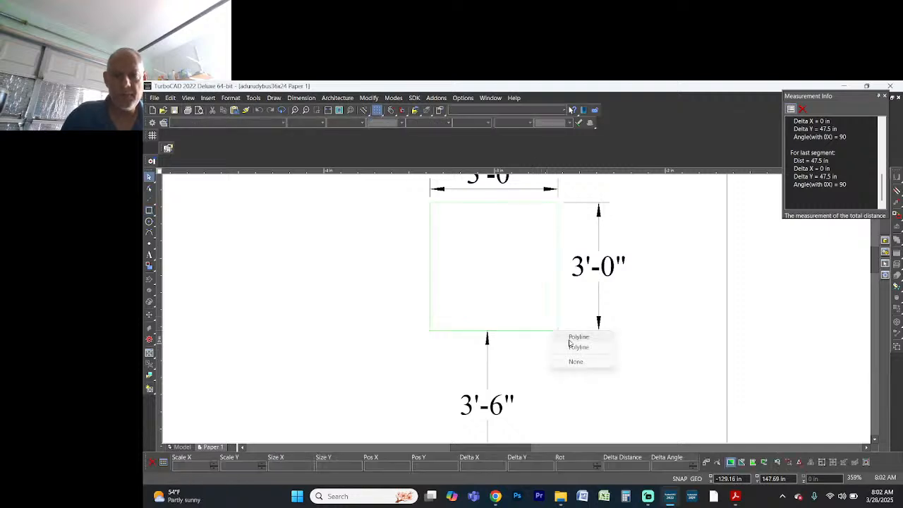
click(579, 347)
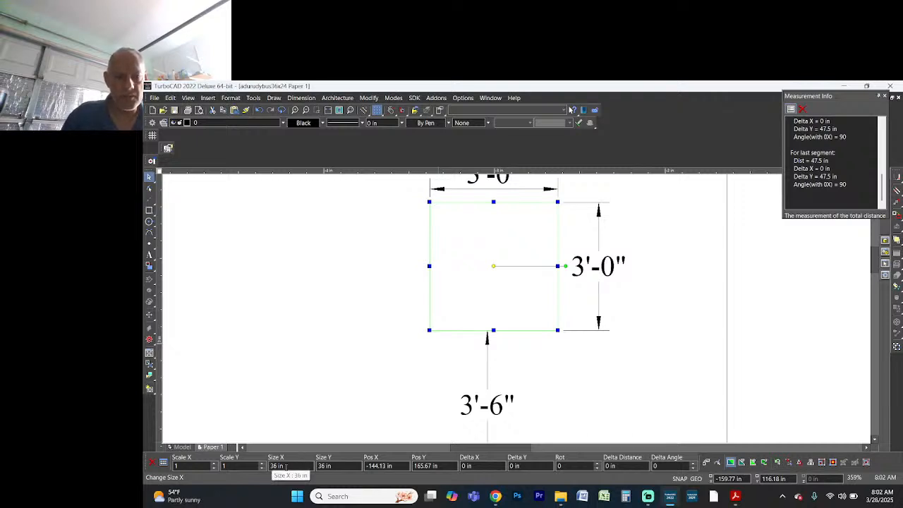
click(285, 466)
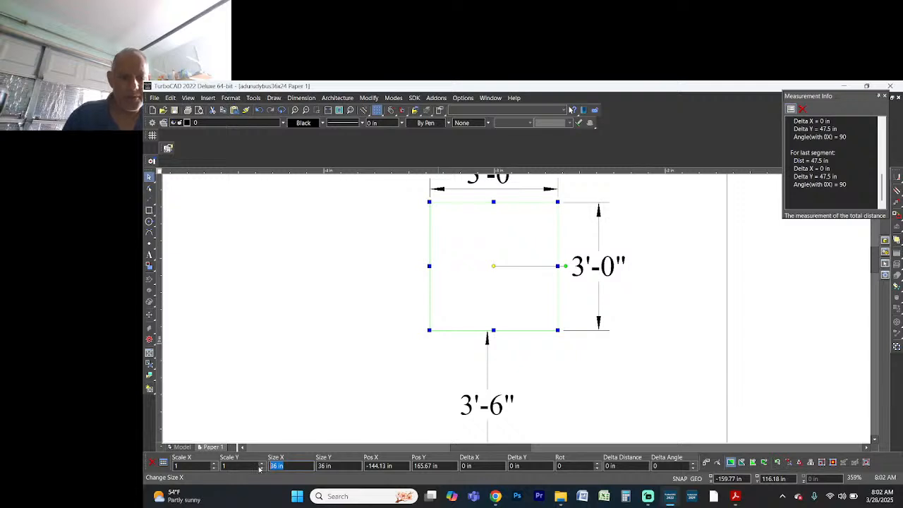
text(38)
key(Tab)
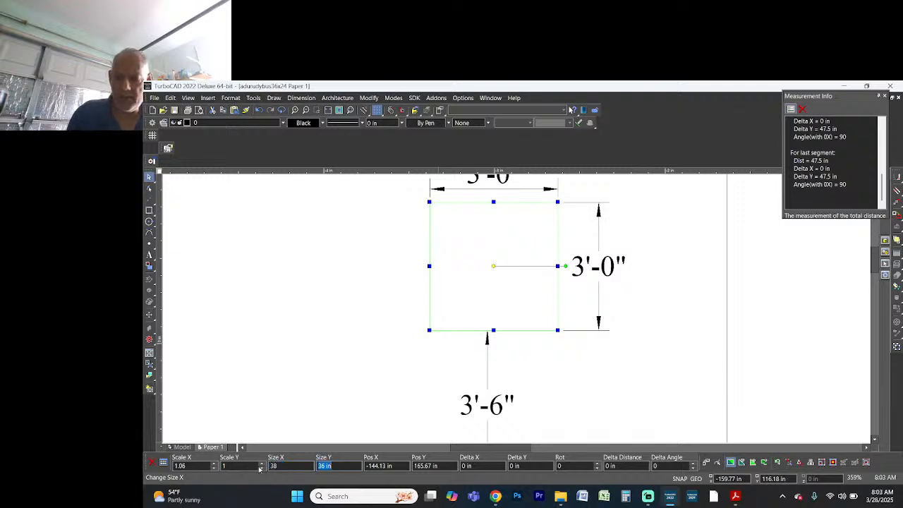
text(38)
key(Return)
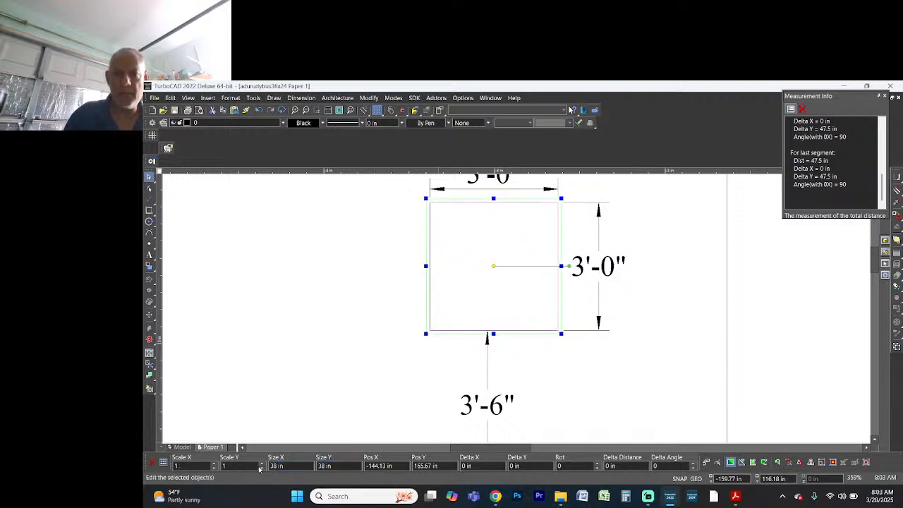
click(281, 301)
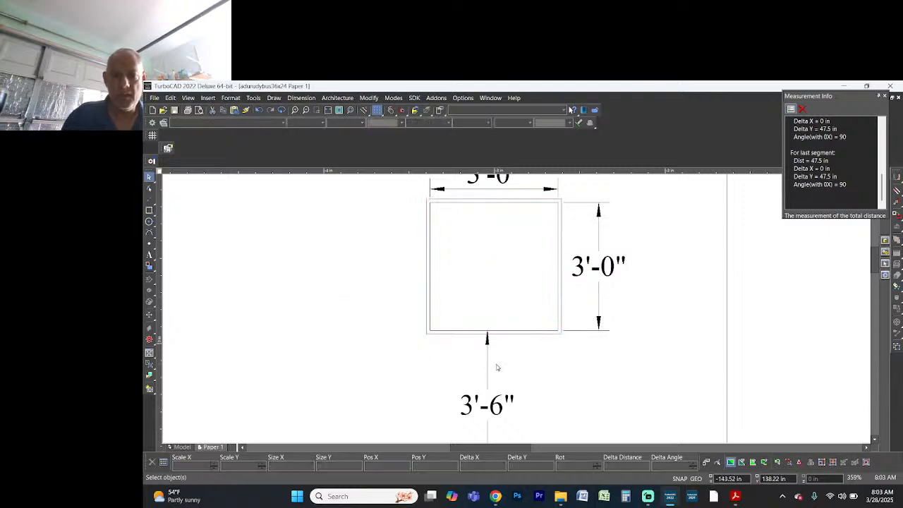
scroll(496, 367, down, 2)
scroll(516, 311, up, 2)
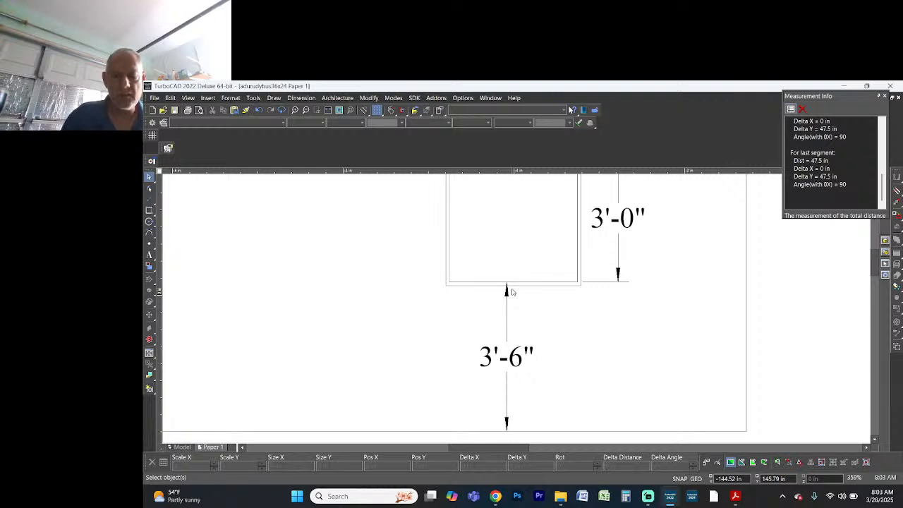
scroll(512, 291, down, 3)
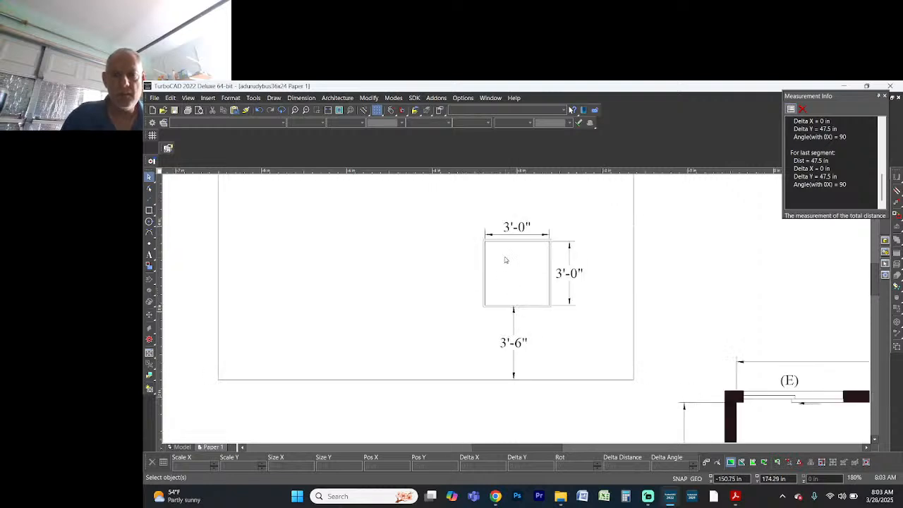
Step: Move the square and its dimensions up 4 in, and stretch the lower rectangle to 3'-9" tall
drag(460, 214, 578, 315)
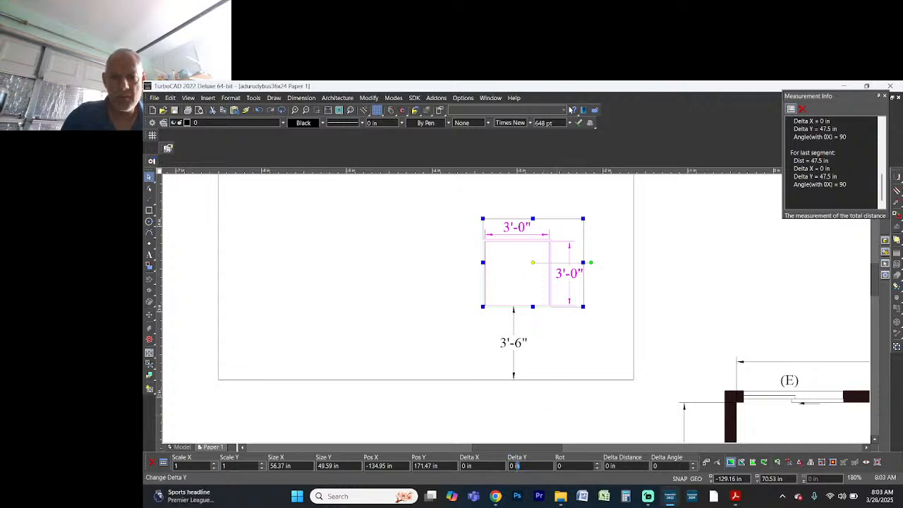
text(4)
key(Return)
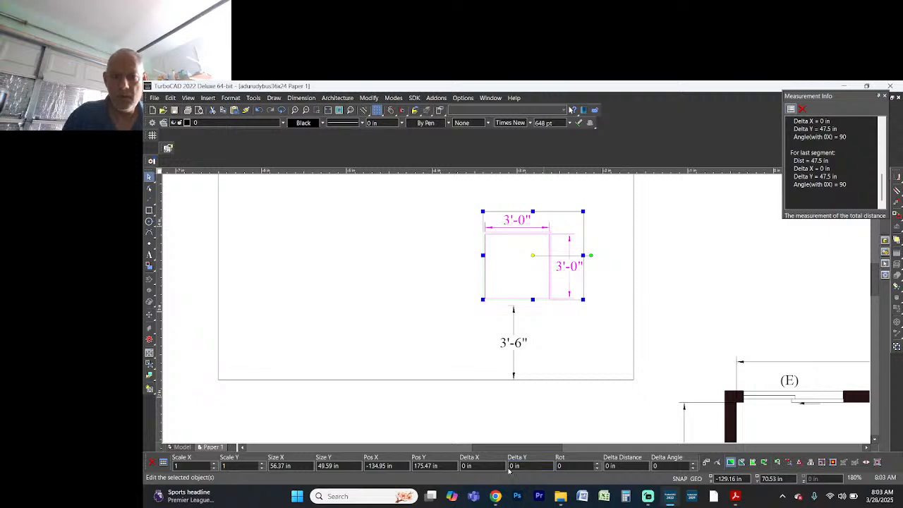
scroll(516, 312, up, 2)
click(513, 312)
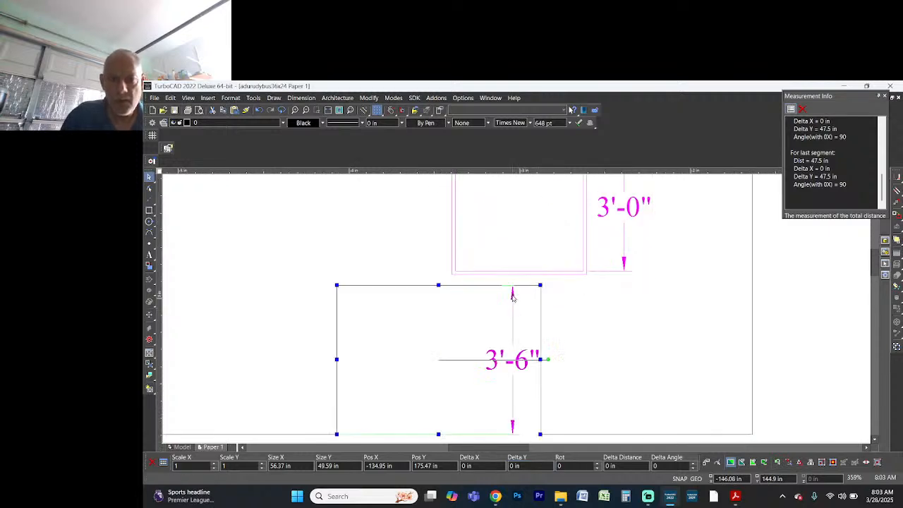
drag(512, 287, 512, 274)
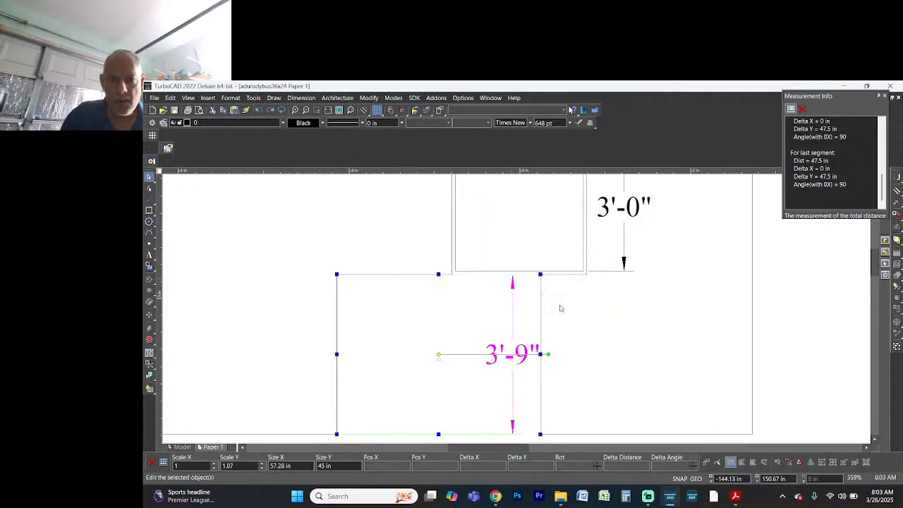
Step: Move the square group, including its top 3'-0" dimension, down 1 in
scroll(463, 310, down, 2)
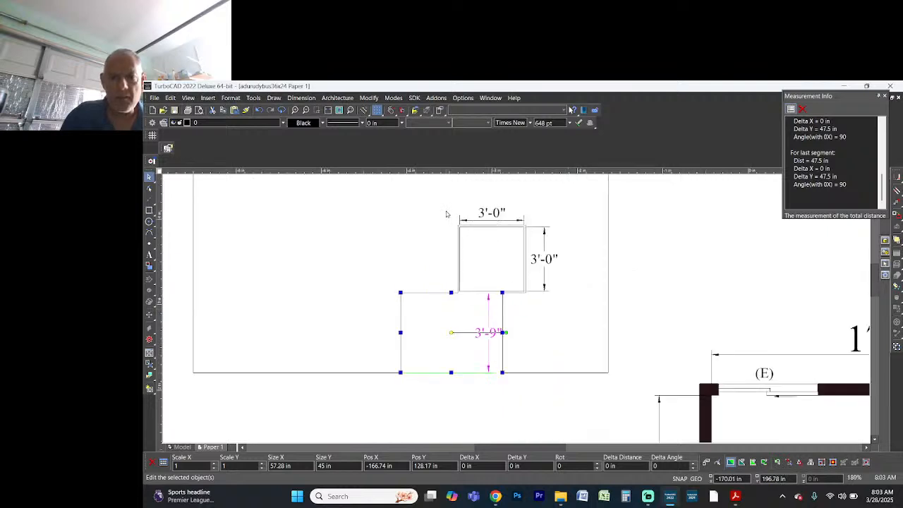
drag(445, 210, 580, 310)
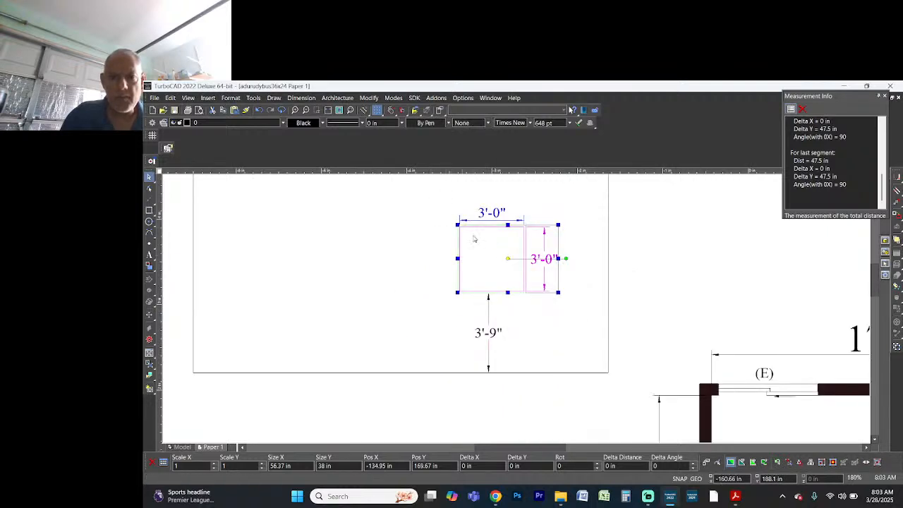
drag(430, 191, 582, 315)
click(522, 465)
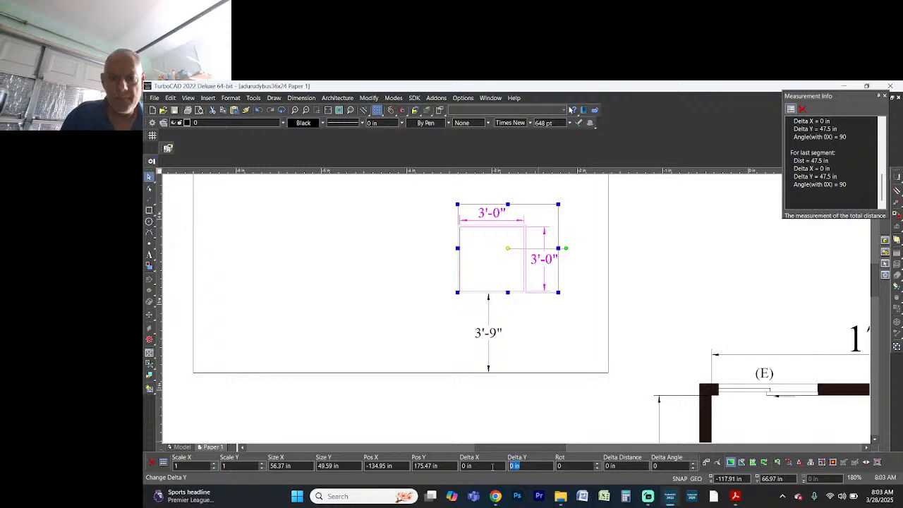
text(-1)
key(Return)
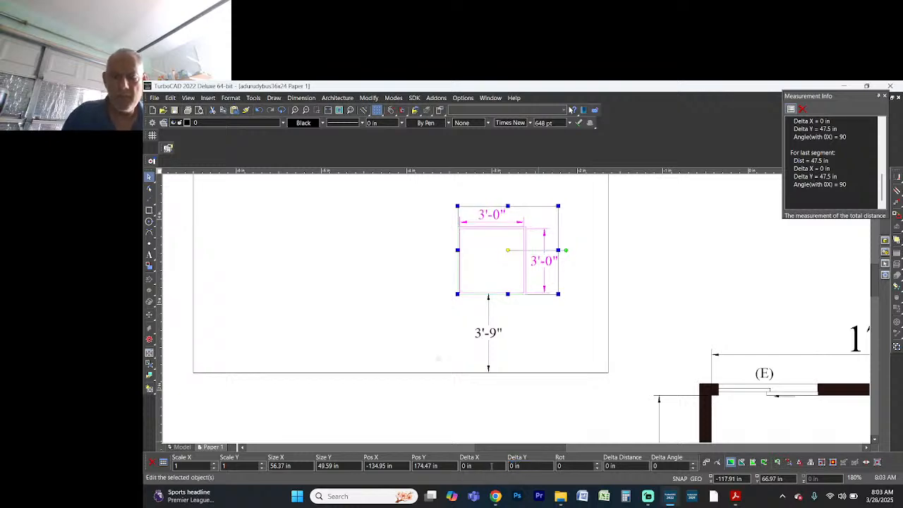
Step: Lower the rectangle's top edge 2 in so the window square is 3'-0" by 3'-0"
scroll(528, 324, up, 8)
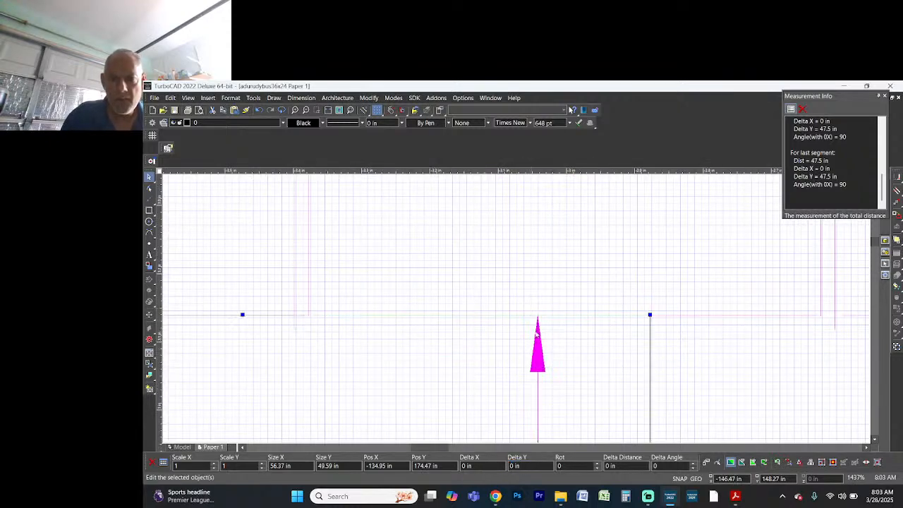
mouse_move(540, 321)
mouse_down()
mouse_move(540, 340)
mouse_move(548, 330)
mouse_up()
click(752, 389)
scroll(752, 390, down, 2)
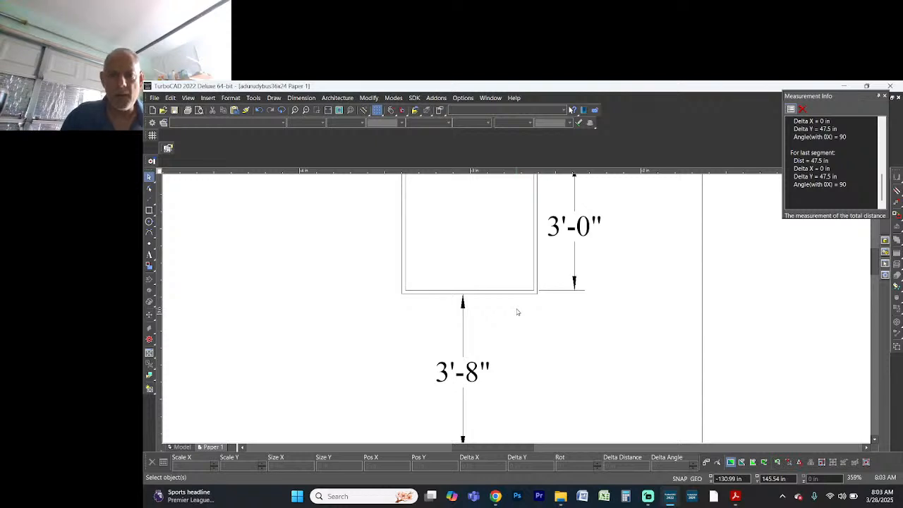
scroll(517, 312, down, 1)
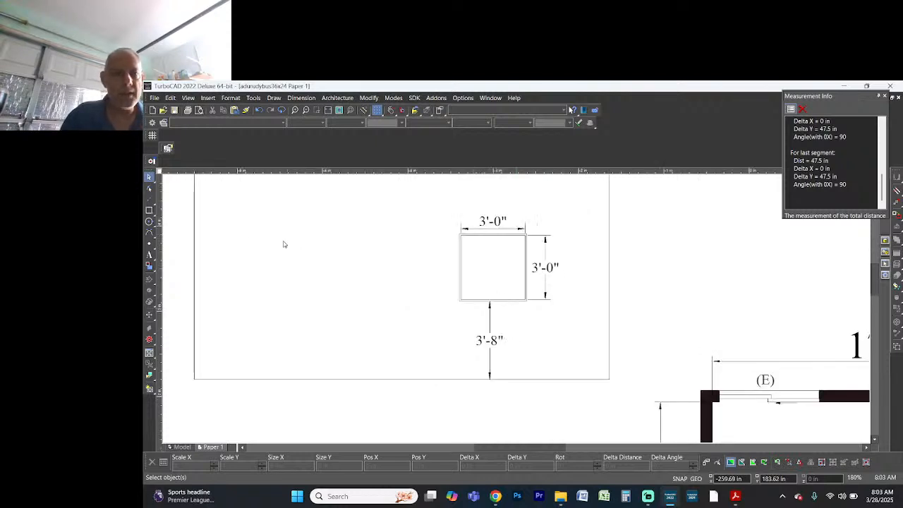
click(148, 210)
Step: Draw the diagonal glass line across the inside of the window square with the Line tool
click(160, 214)
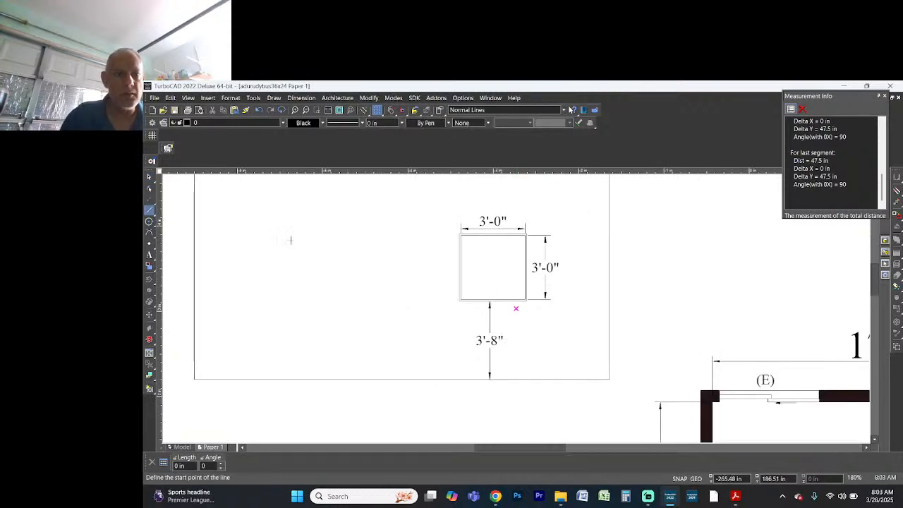
scroll(515, 308, up, 1)
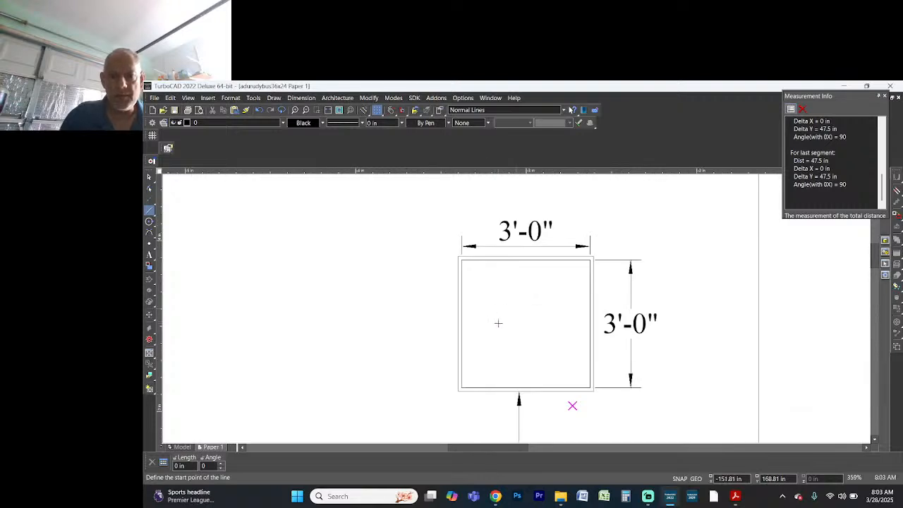
click(497, 351)
click(554, 302)
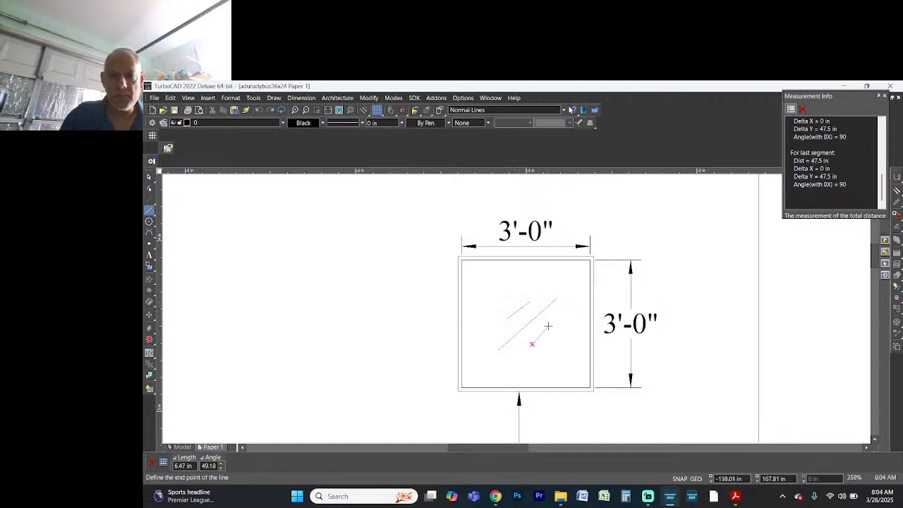
scroll(516, 308, down, 1)
scroll(515, 308, down, 1)
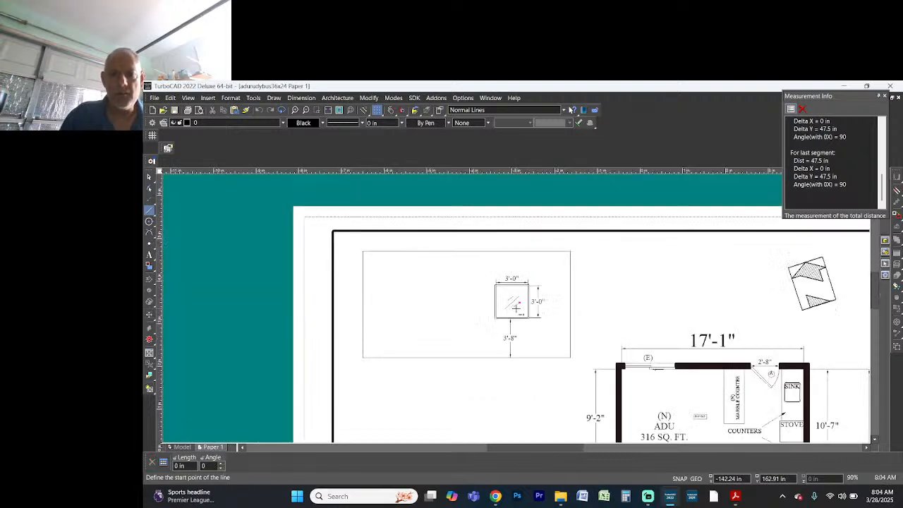
key(Escape)
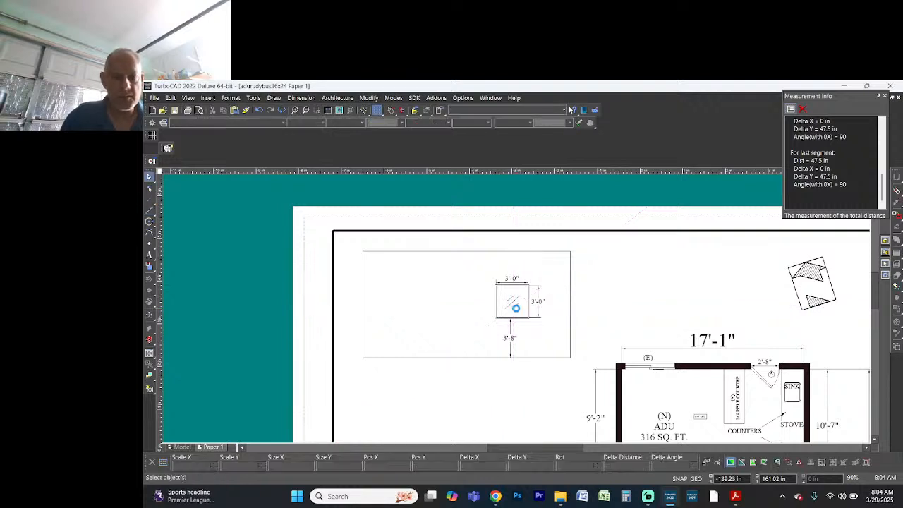
scroll(543, 341, down, 1)
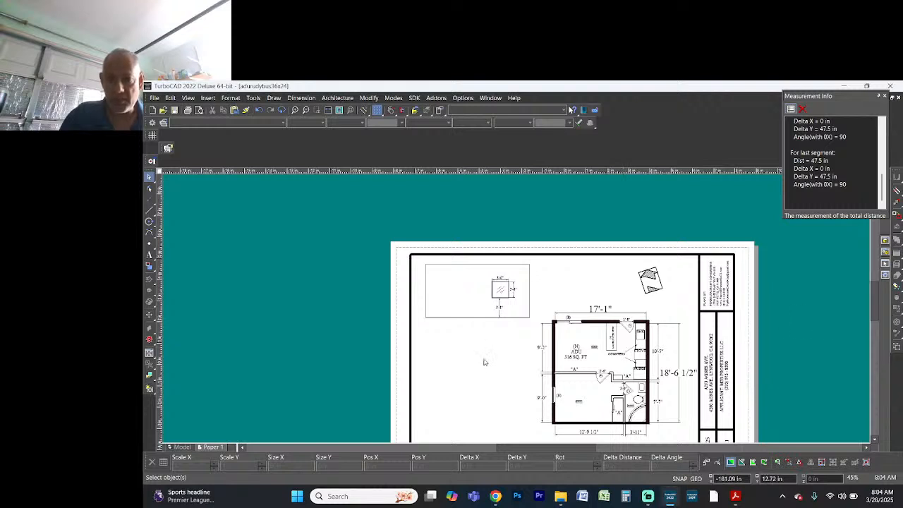
scroll(456, 336, up, 2)
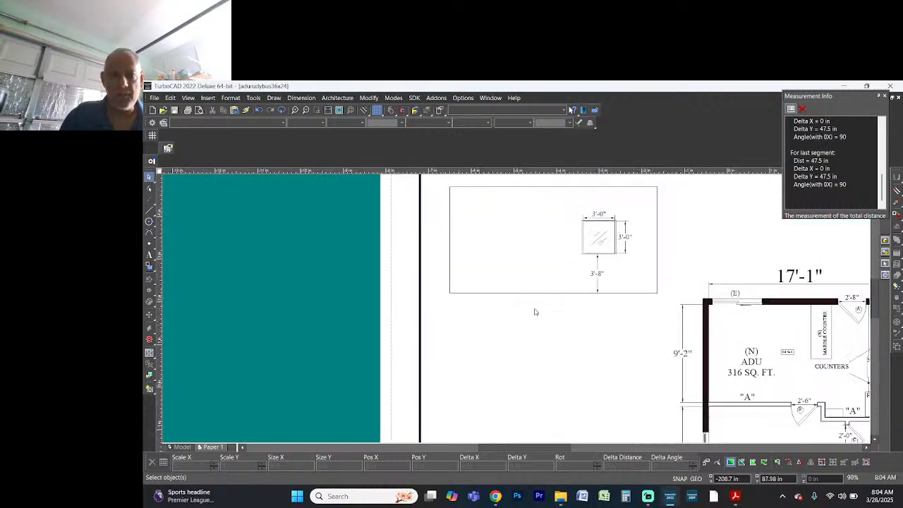
click(149, 254)
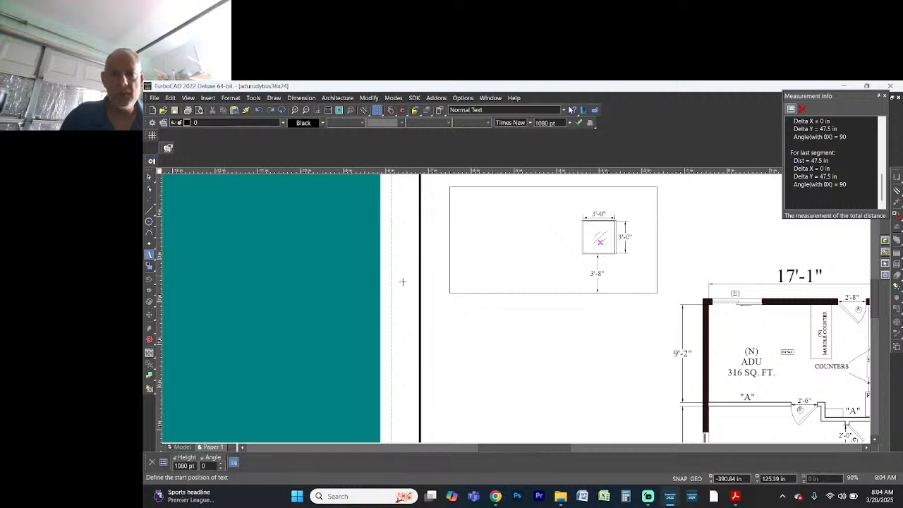
Step: Place the caption EAST VIEW ELEVATION and drag it centered beneath the elevation box
click(536, 305)
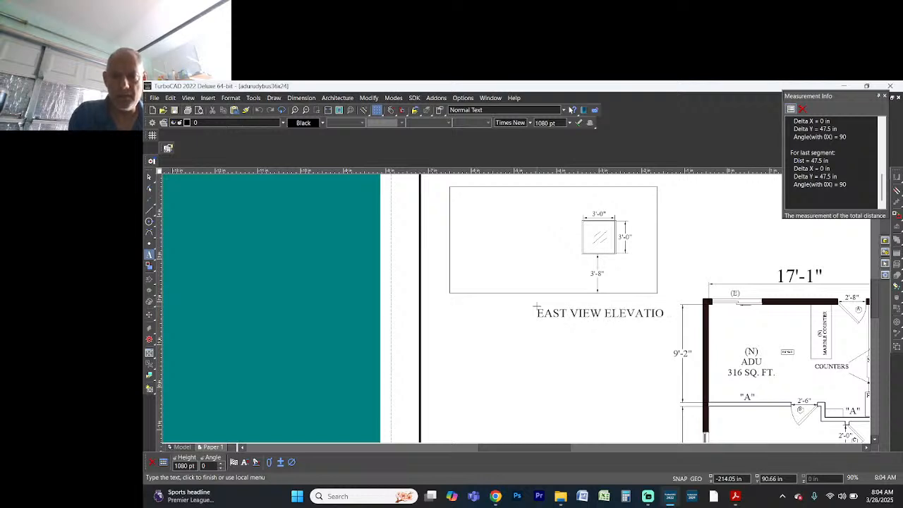
key(Return)
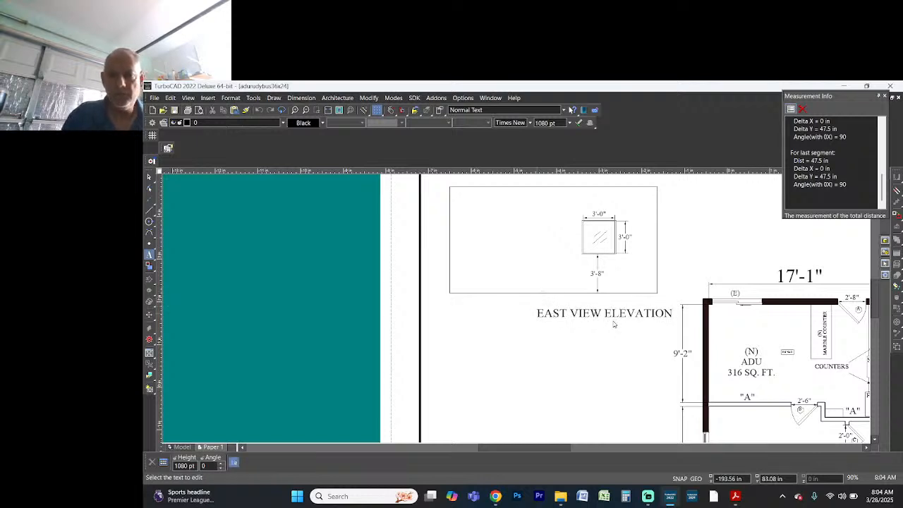
key(space)
click(613, 315)
drag(612, 313, 562, 313)
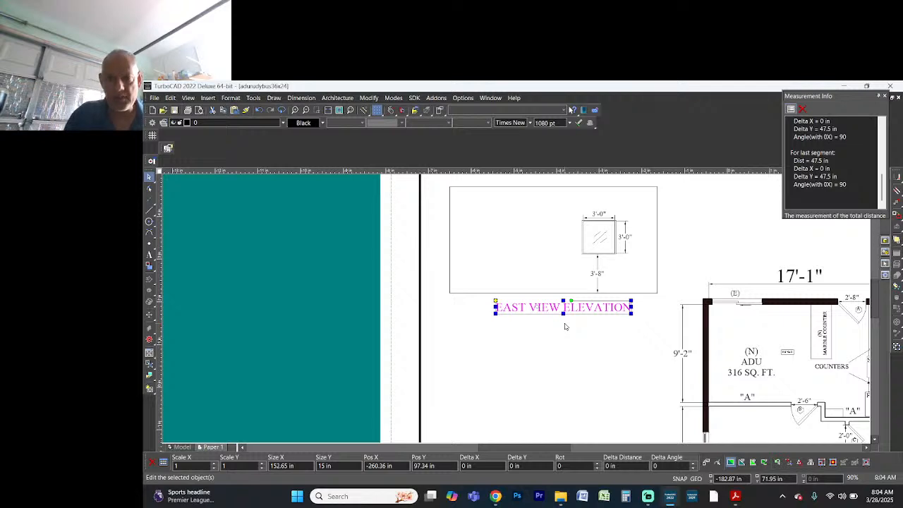
scroll(564, 326, down, 3)
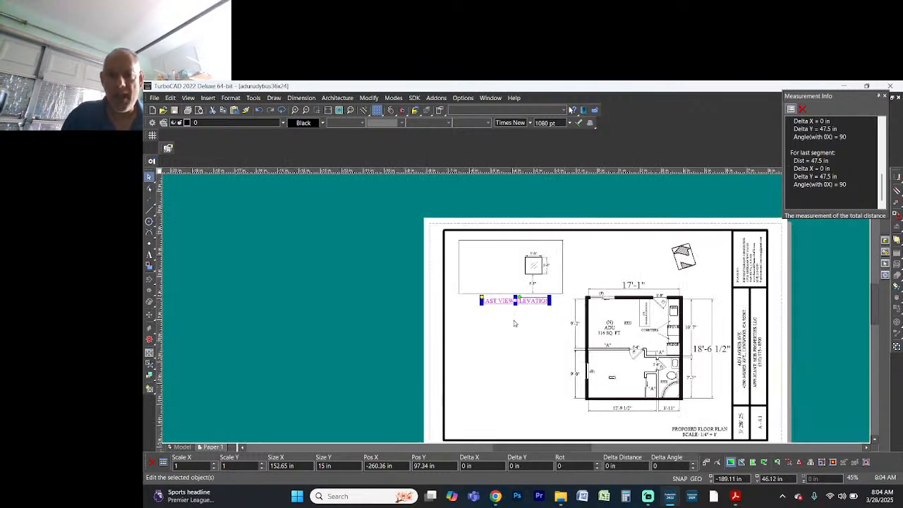
key(Escape)
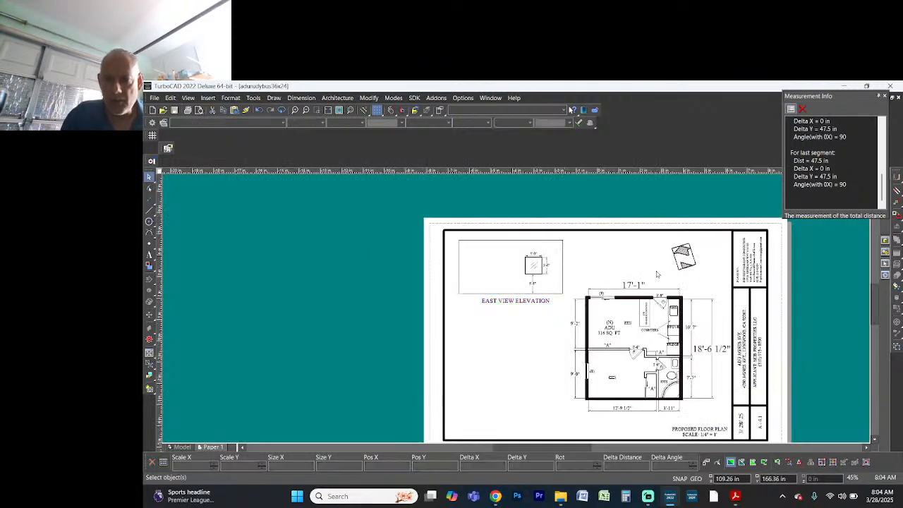
scroll(660, 308, up, 4)
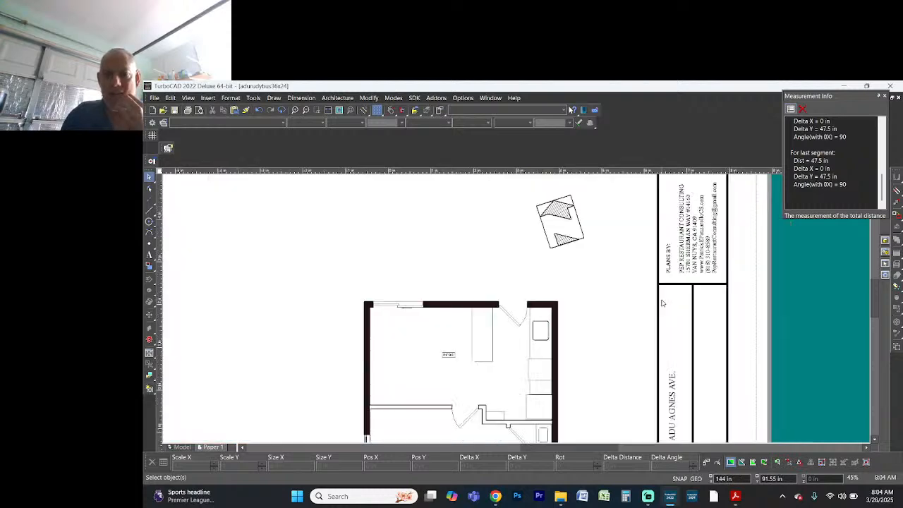
Step: Draw a new 48 in square box with the Rectangle tool
click(149, 210)
drag(150, 210, 182, 310)
click(471, 211)
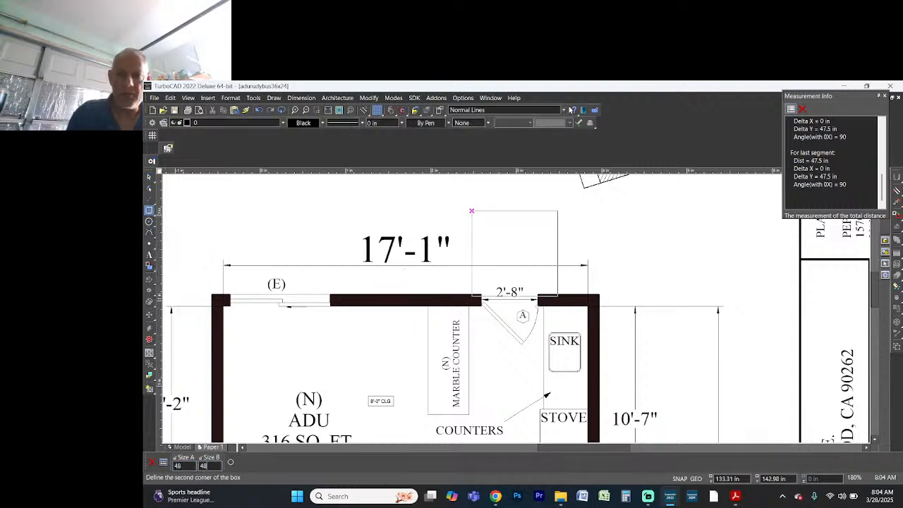
click(557, 296)
scroll(497, 217, up, 2)
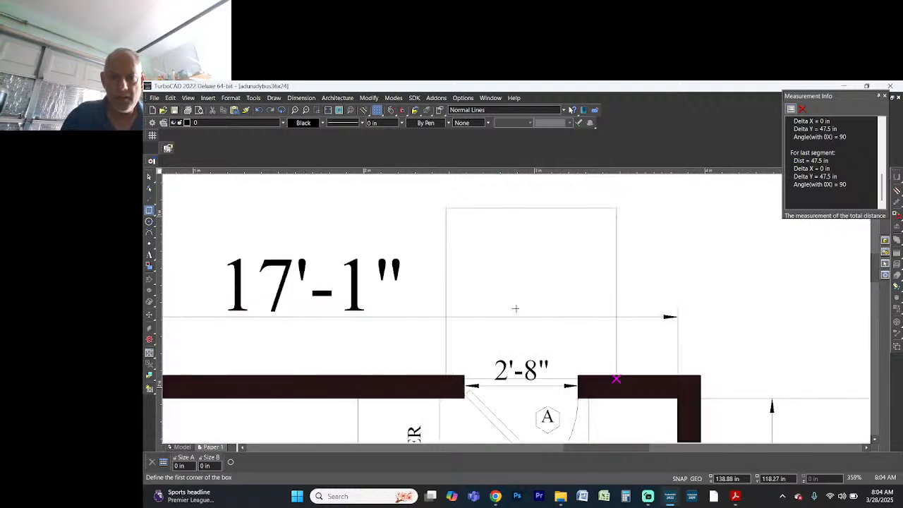
key(Escape)
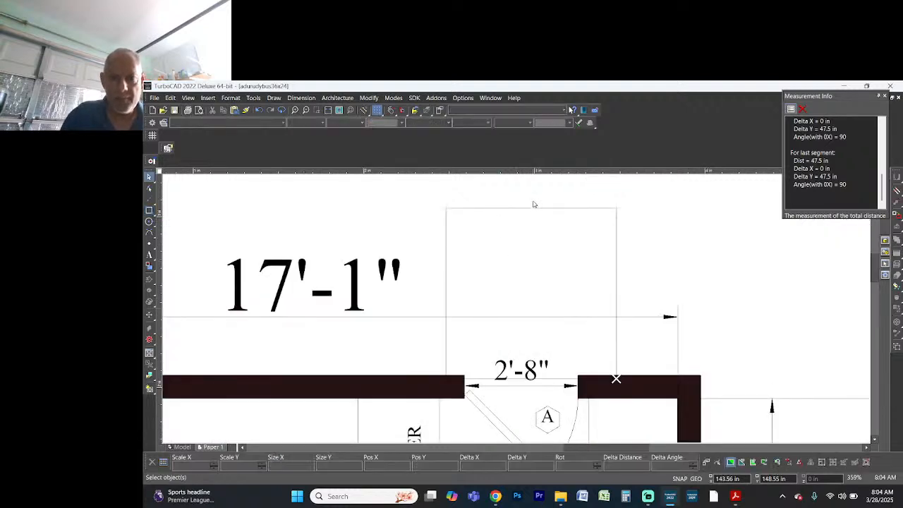
Step: Set the box's reference point to its lower-left corner and snap it onto the wall corner
click(530, 207)
drag(534, 274, 532, 240)
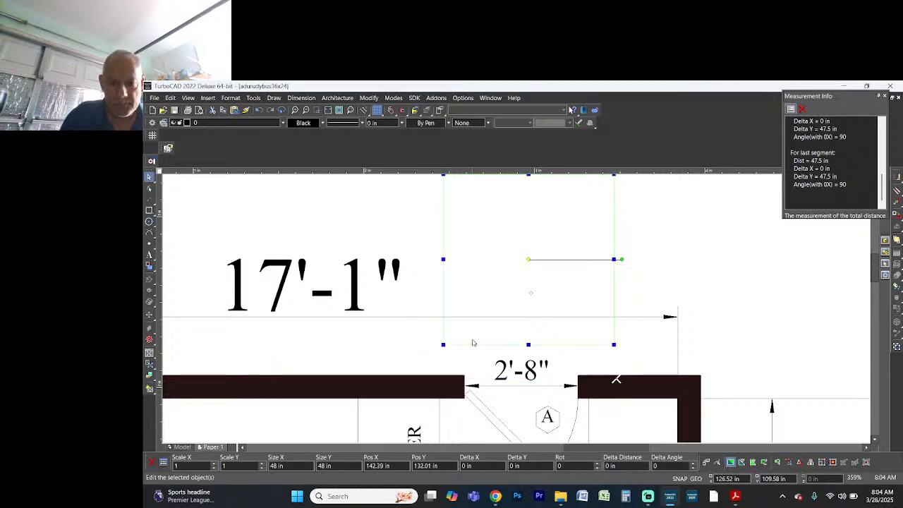
key(e)
key(v)
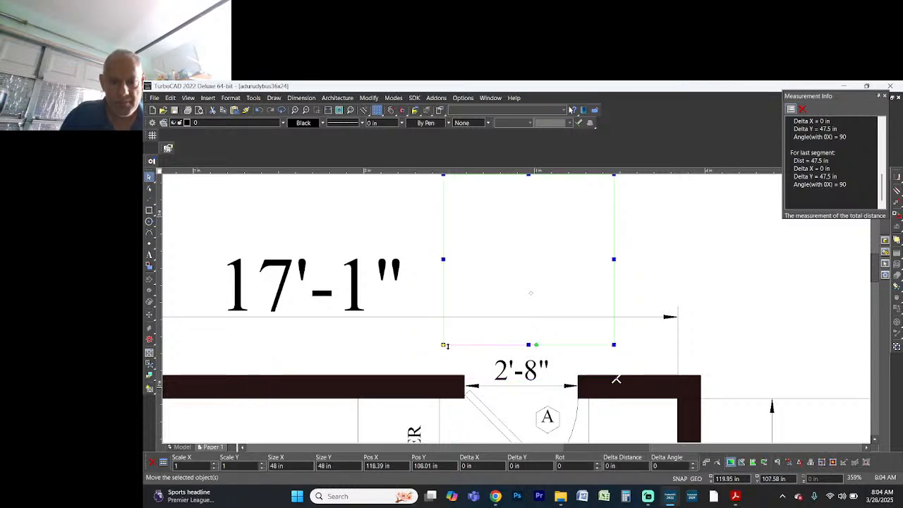
drag(444, 344, 464, 374)
Step: Shift the box left so it sits over the 2'-8" door opening
click(534, 317)
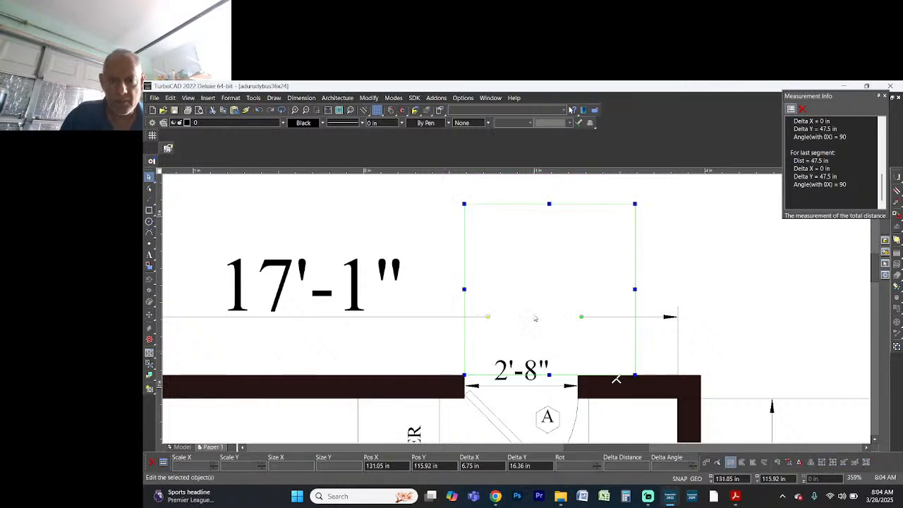
click(537, 317)
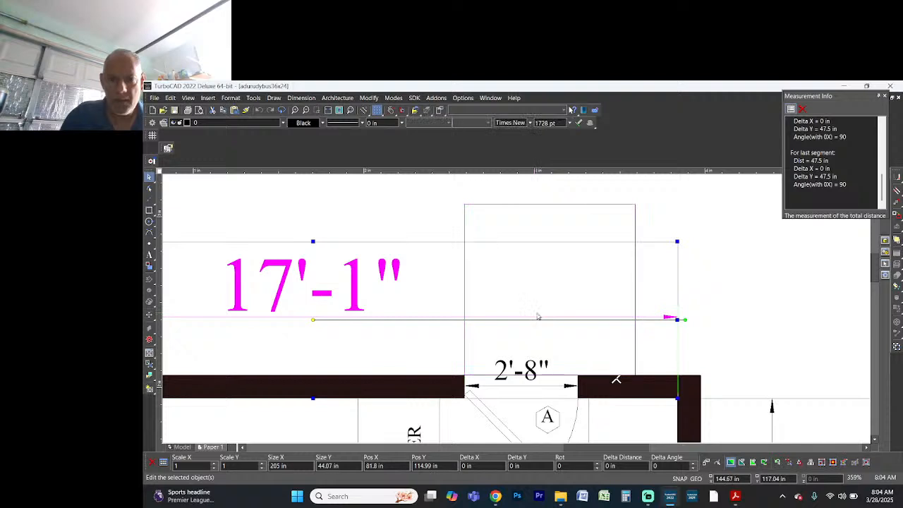
click(624, 304)
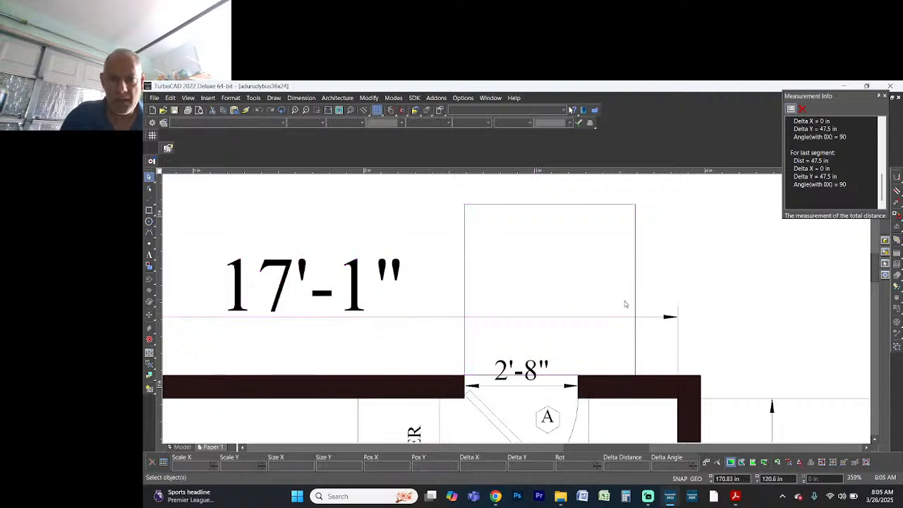
click(634, 258)
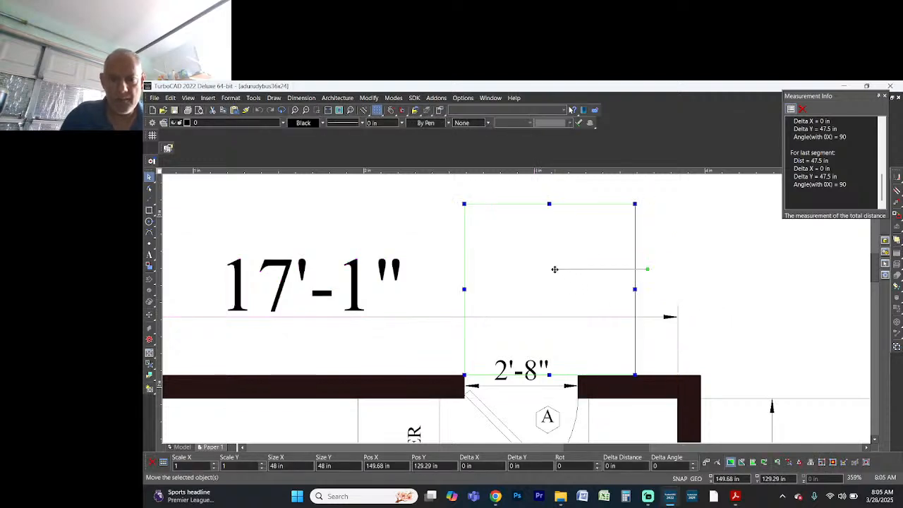
click(581, 269)
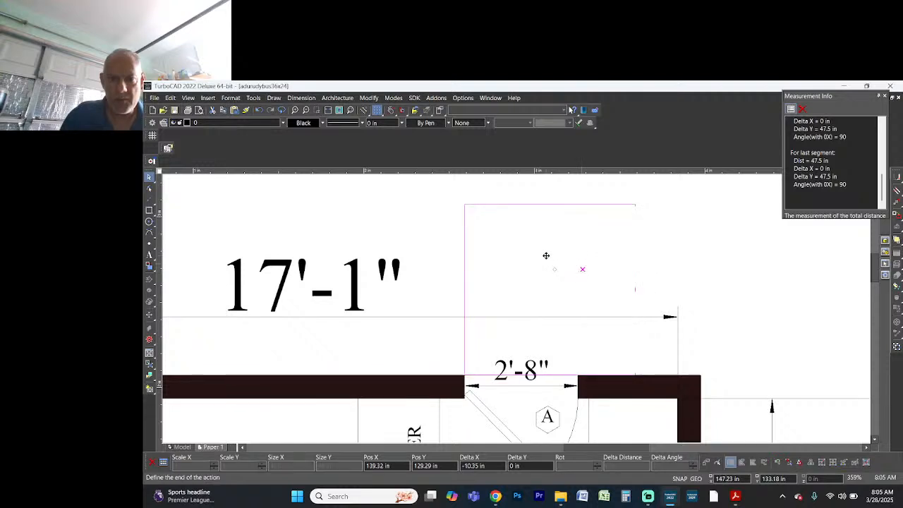
click(546, 255)
click(553, 270)
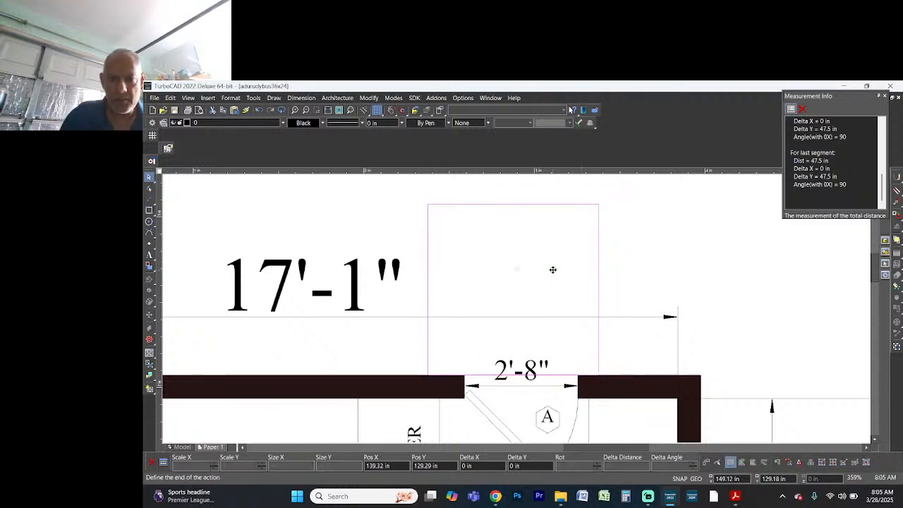
click(561, 268)
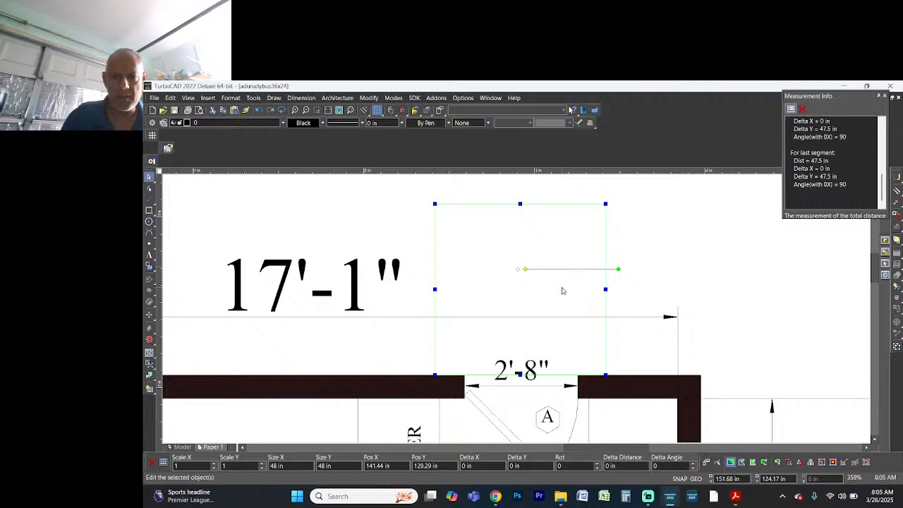
click(722, 290)
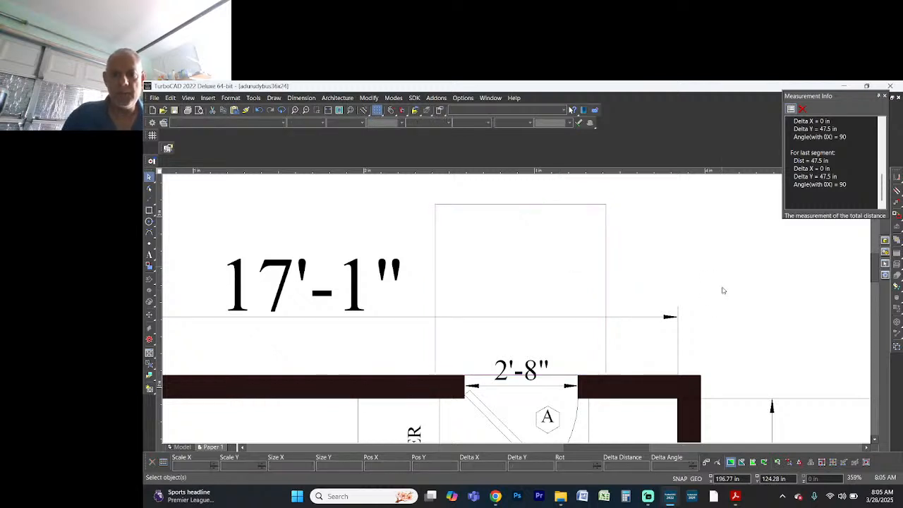
scroll(517, 312, down, 2)
scroll(517, 311, down, 1)
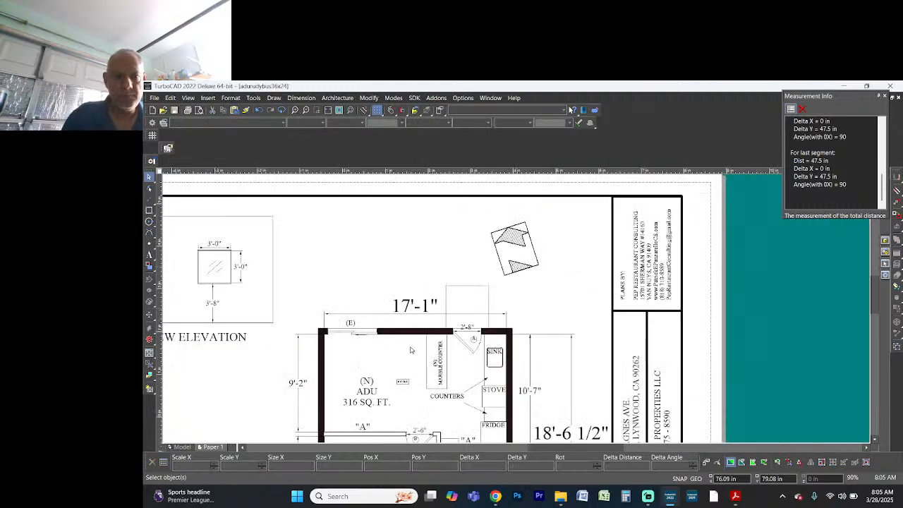
scroll(517, 312, down, 1)
Step: Measure the ADU's top wall corner to corner at 218 in
scroll(517, 311, up, 1)
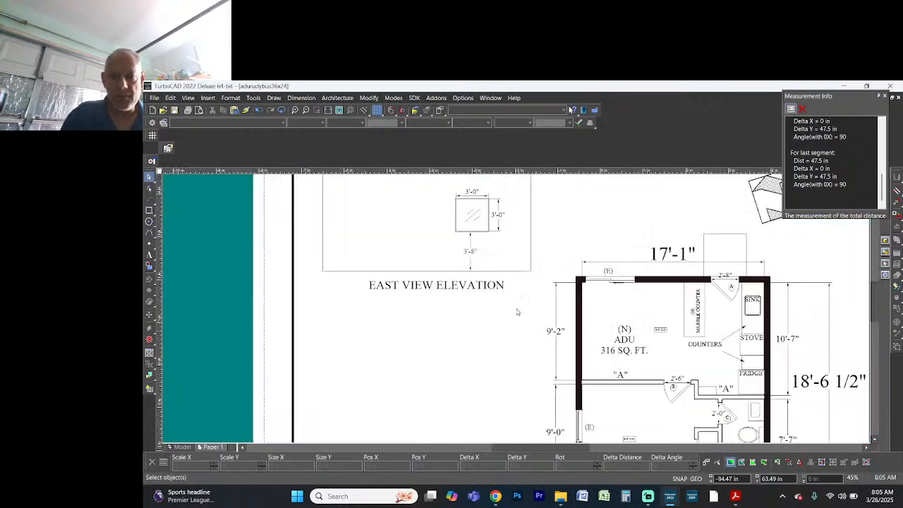
scroll(517, 312, up, 1)
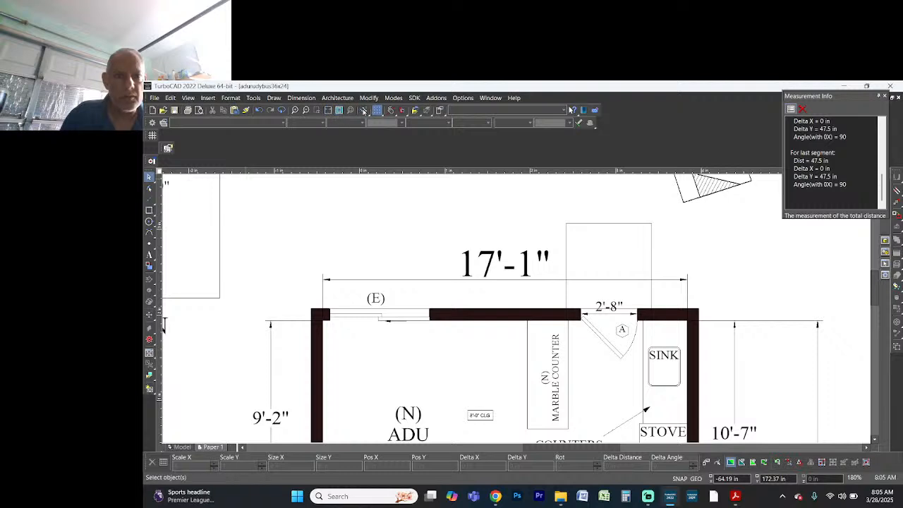
click(363, 109)
click(310, 309)
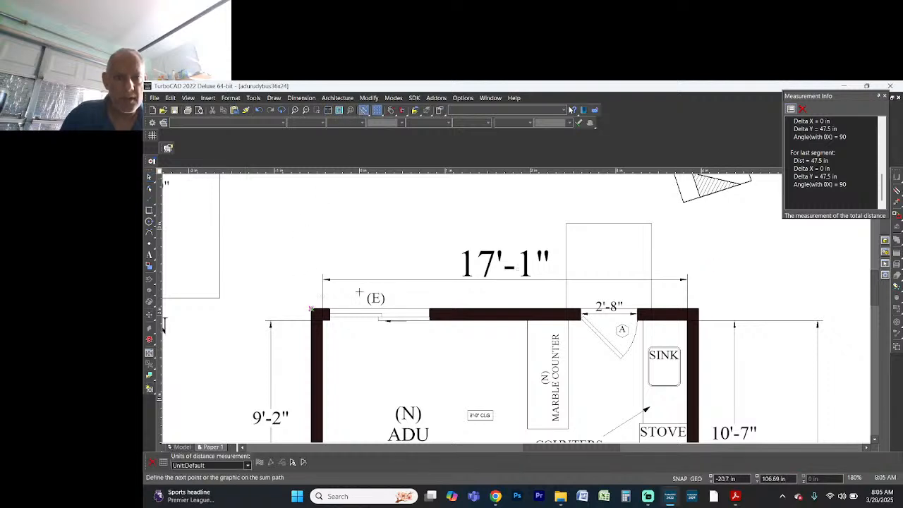
click(698, 309)
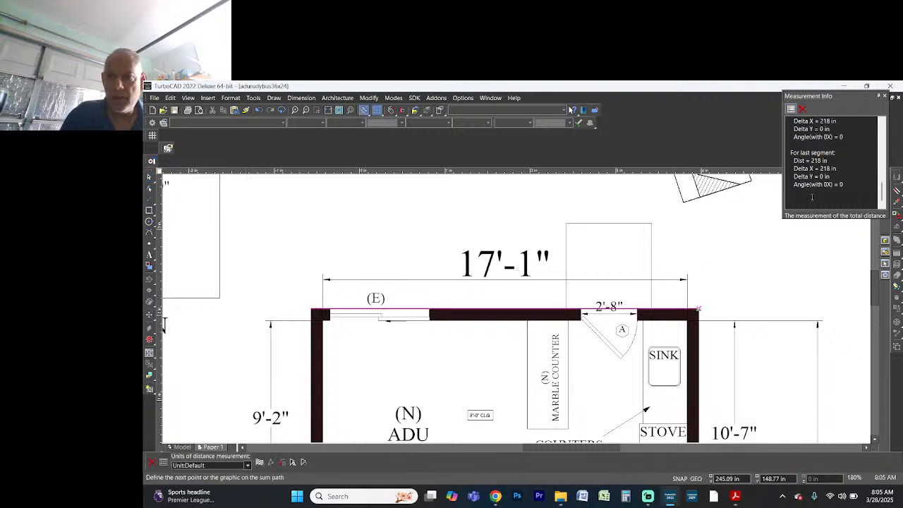
middle_drag(511, 305, 500, 311)
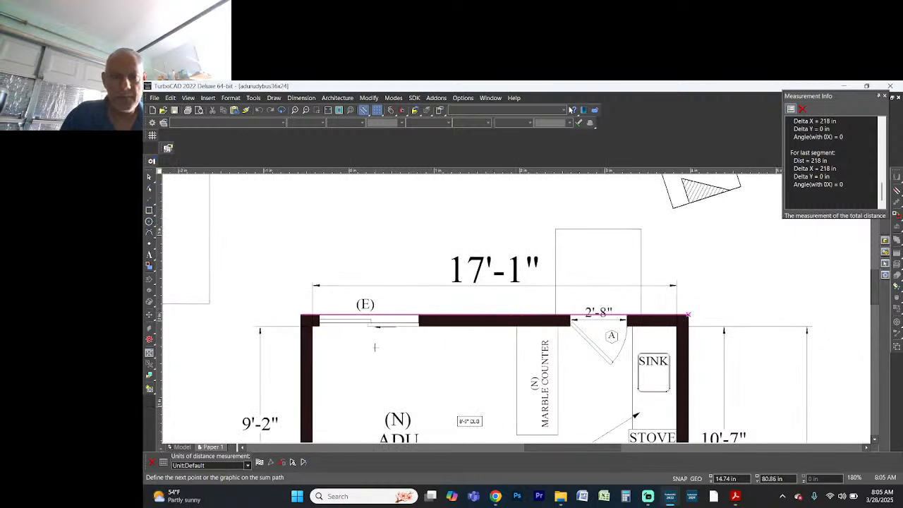
scroll(471, 313, down, 2)
scroll(457, 315, up, 1)
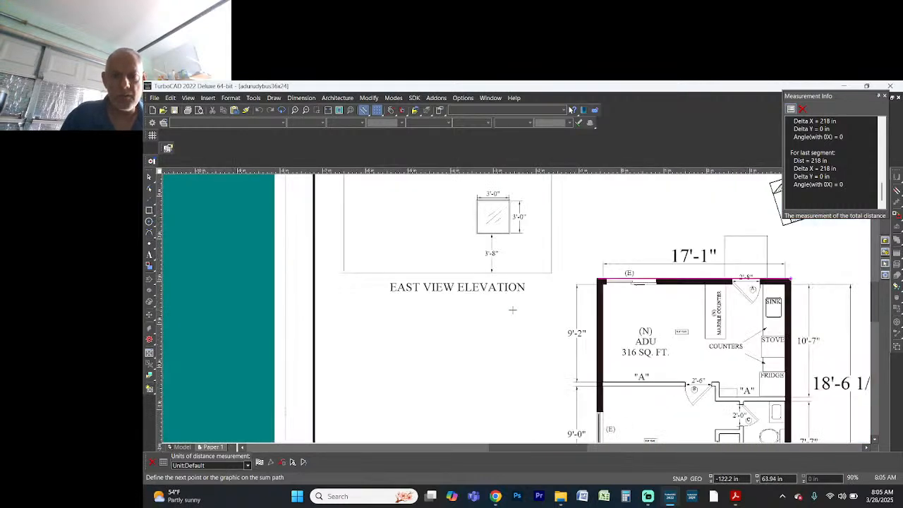
scroll(512, 309, down, 1)
key(Escape)
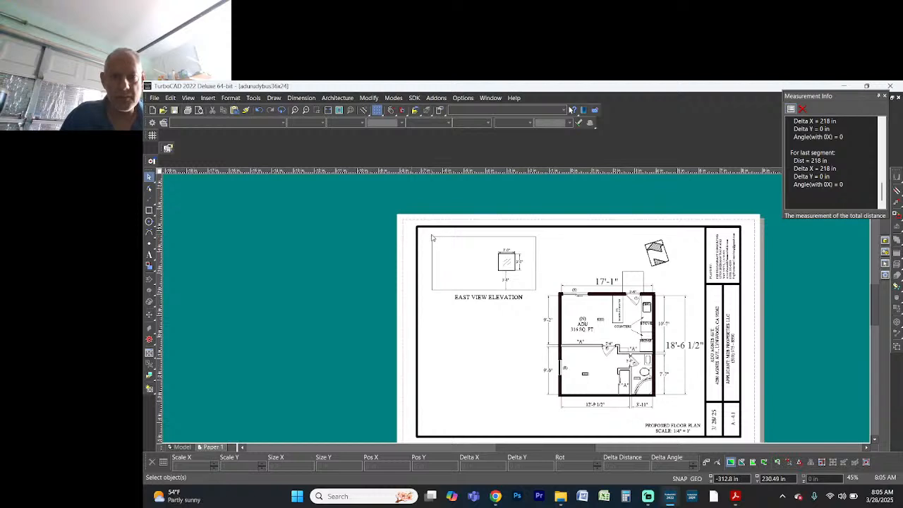
Step: Copy the East View Elevation group and paste the copy directly below the original
drag(426, 236, 543, 303)
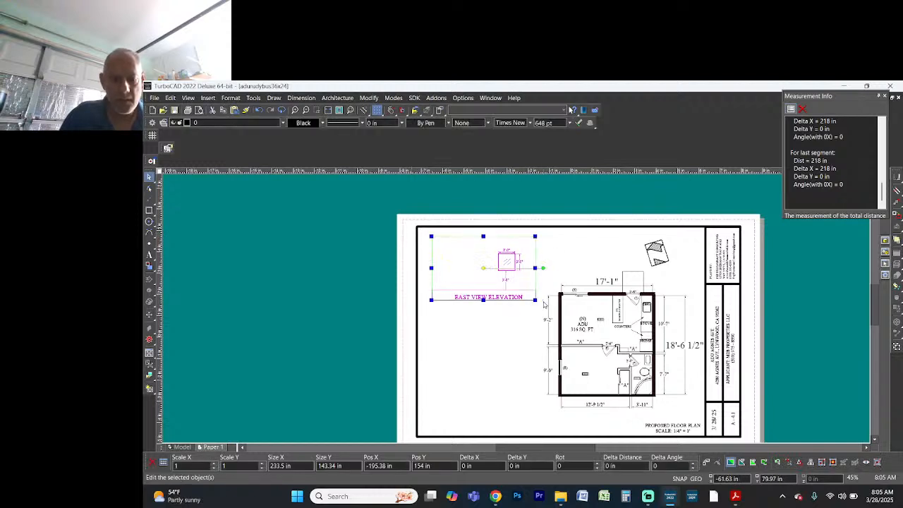
key(ctrl+c)
key(ctrl+v)
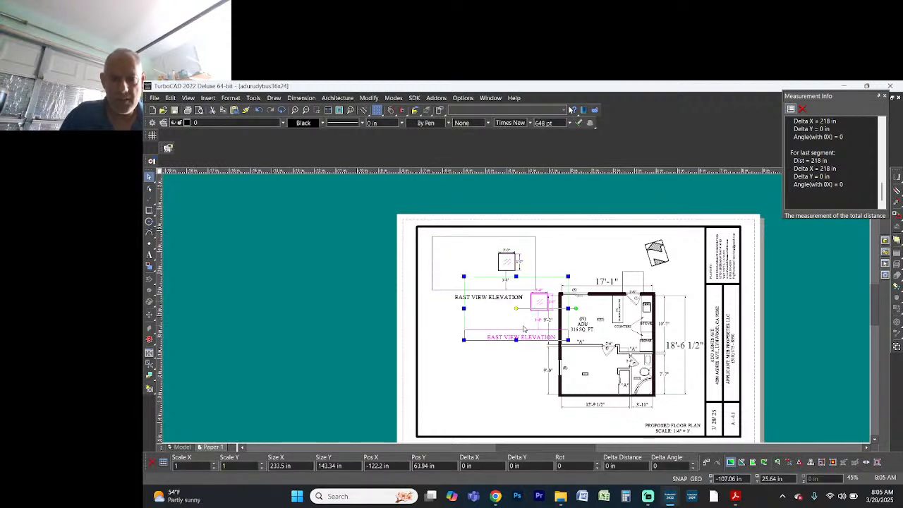
drag(523, 326, 493, 355)
click(504, 390)
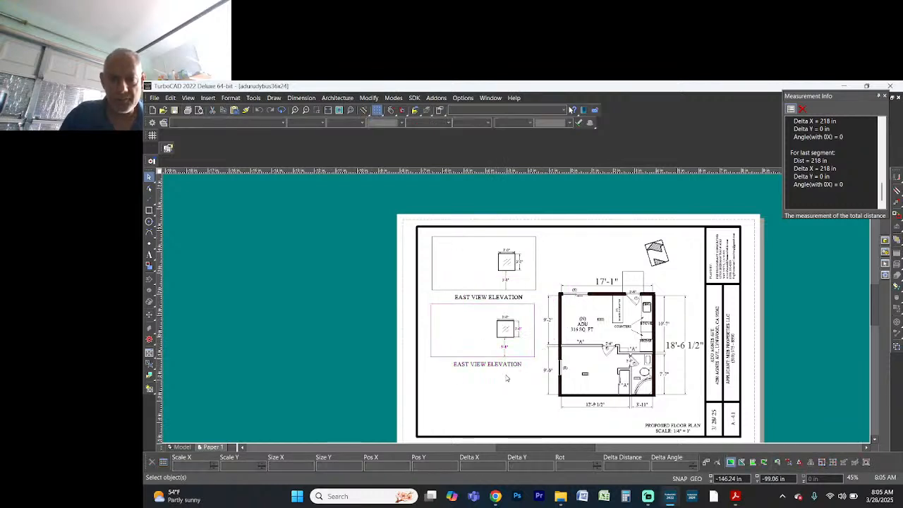
scroll(512, 349, up, 2)
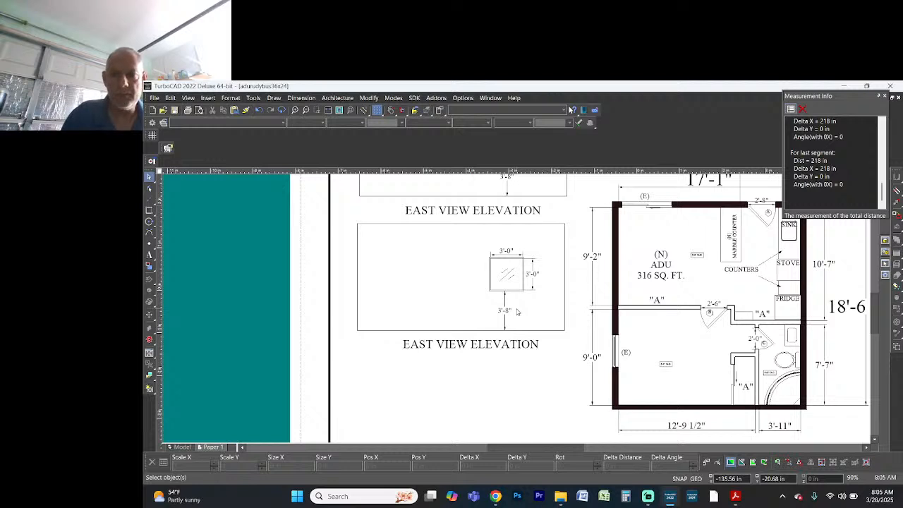
Step: Set the copied elevation's outer rectangle to 218 in wide
click(490, 334)
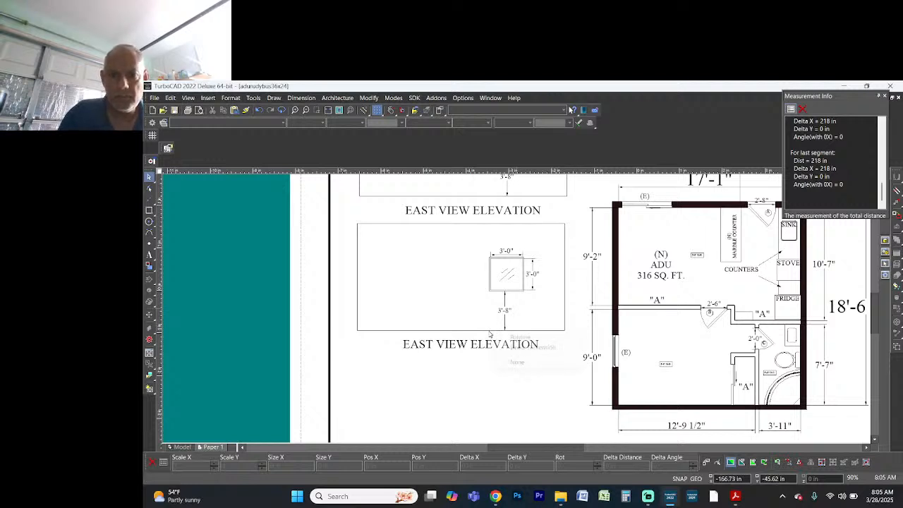
click(519, 338)
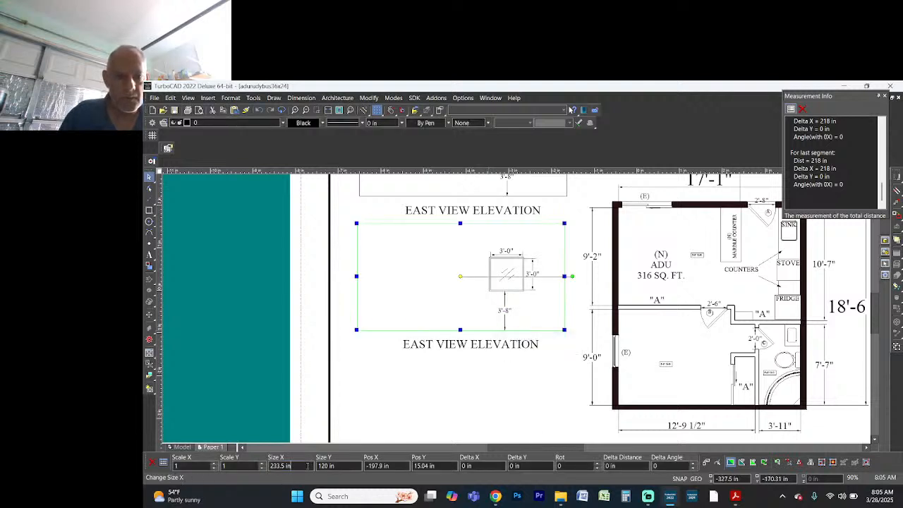
text(218)
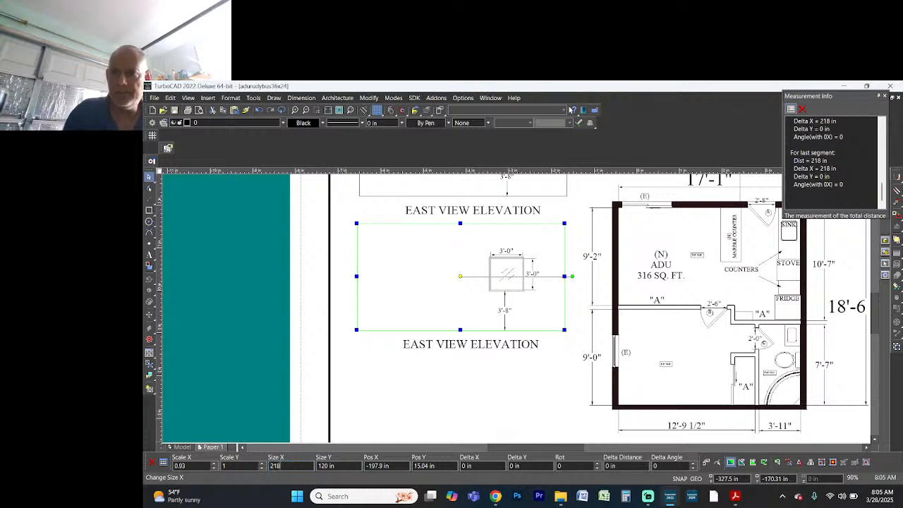
key(Return)
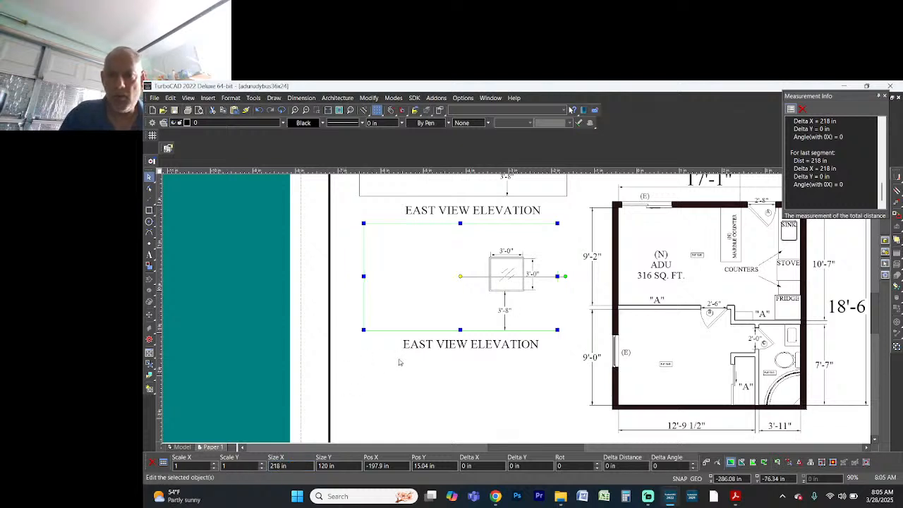
click(480, 363)
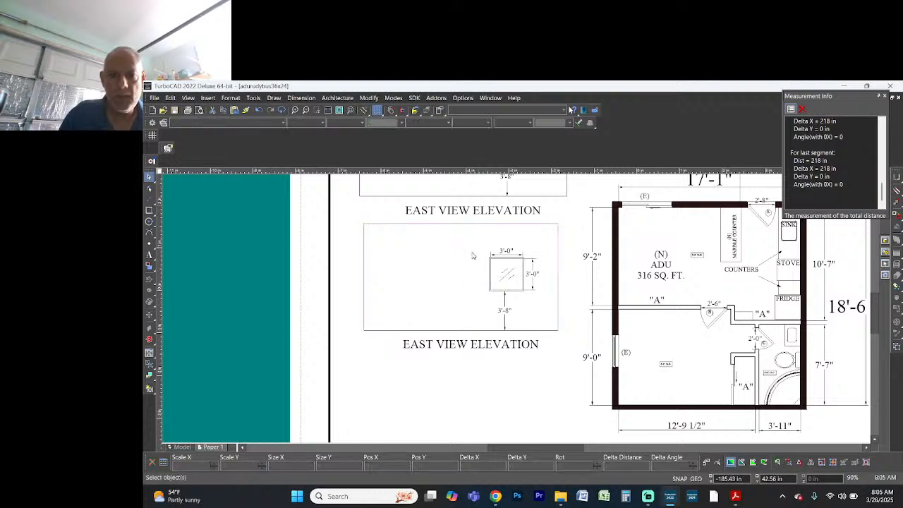
Step: Delete the copy's window symbol and its 3'-8" dimension
click(504, 270)
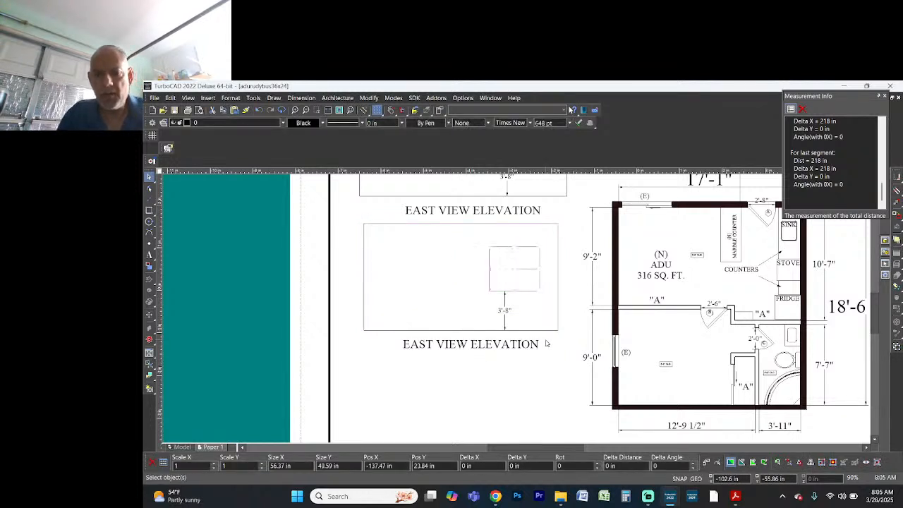
key(Delete)
click(510, 310)
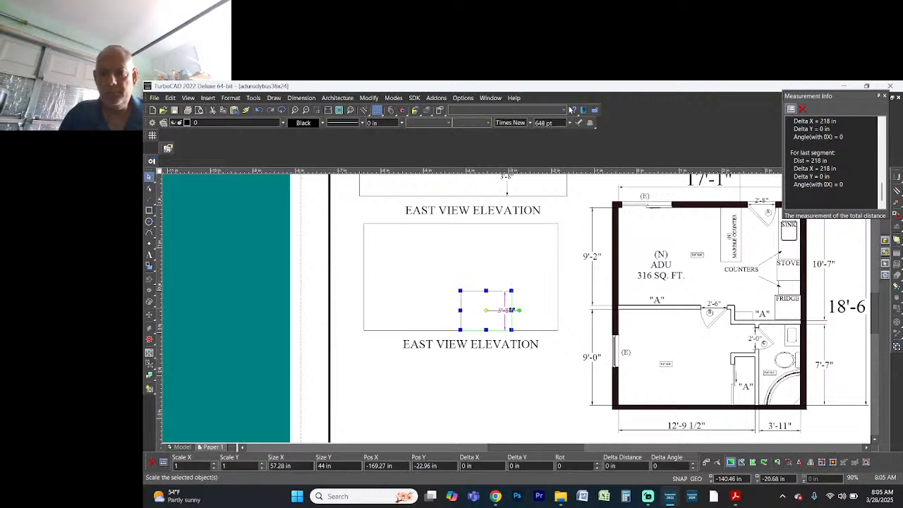
key(Delete)
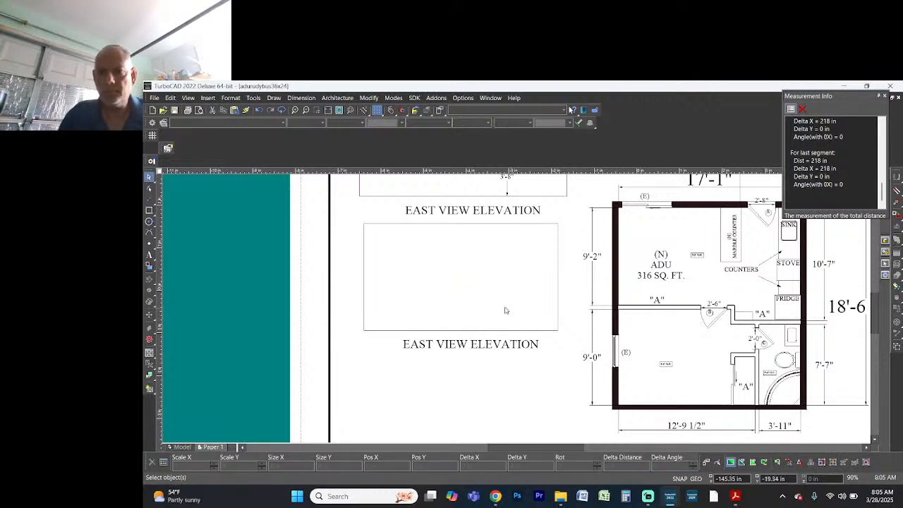
click(150, 210)
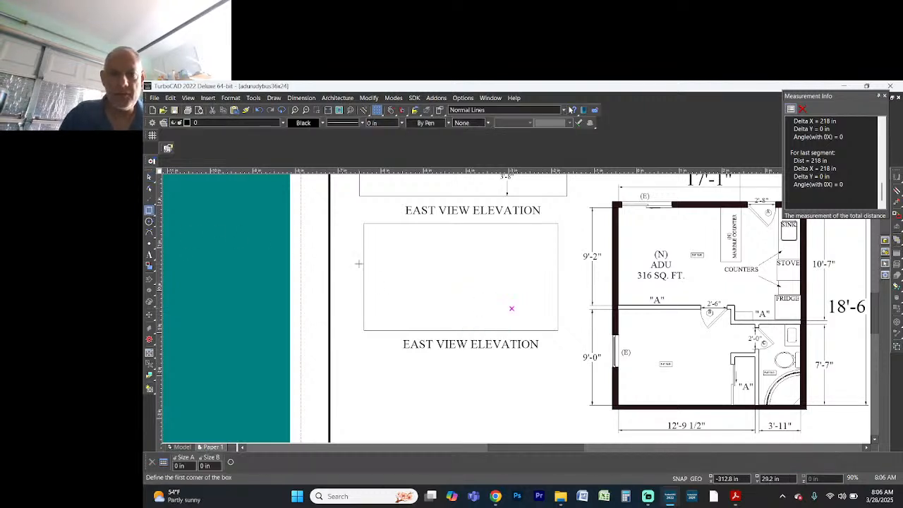
Step: Draw a 2'8" by 6'8" door rectangle inside the copied elevation box
click(384, 258)
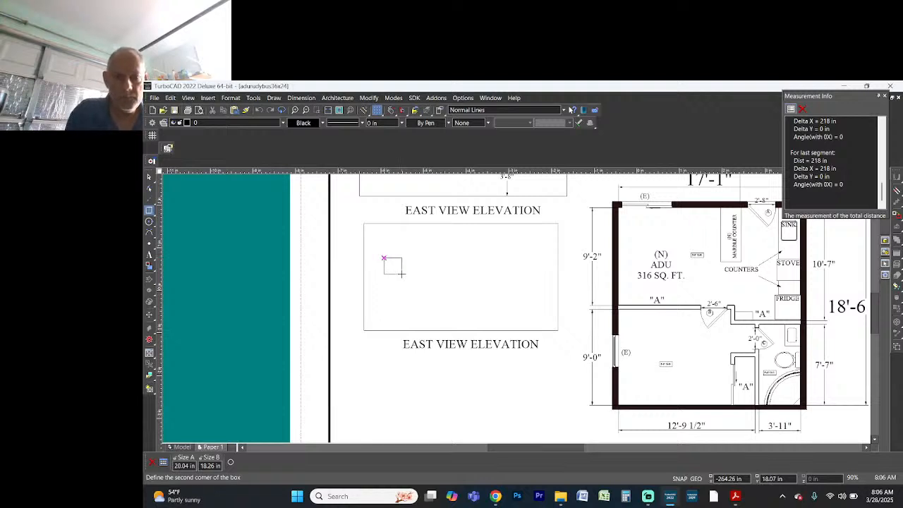
text(2'8)
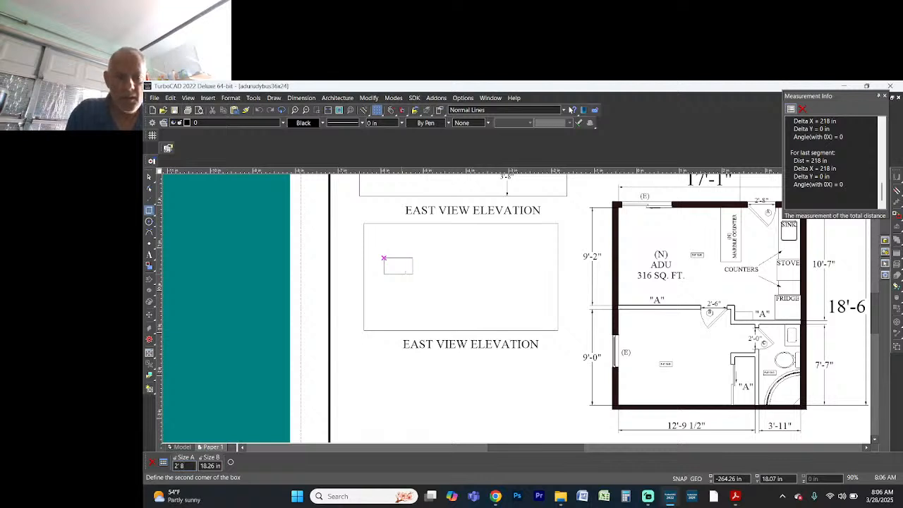
key(Tab)
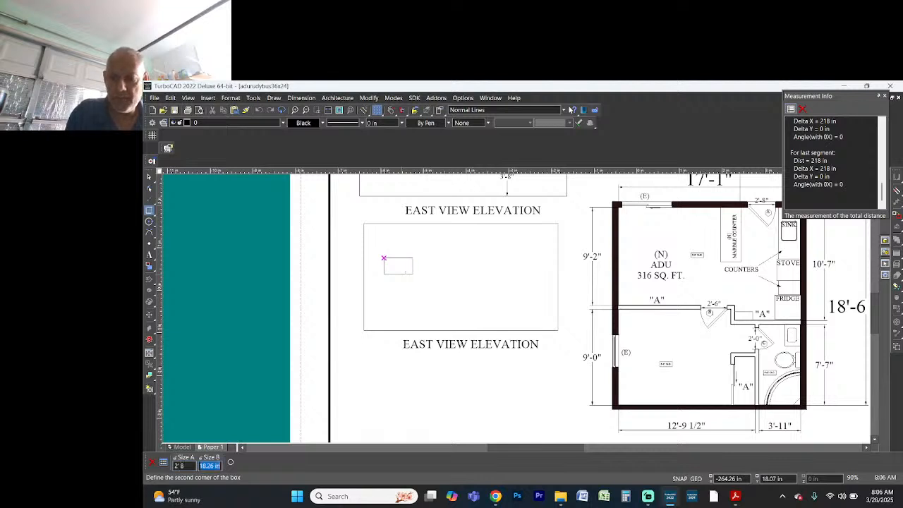
text(6'8)
key(Return)
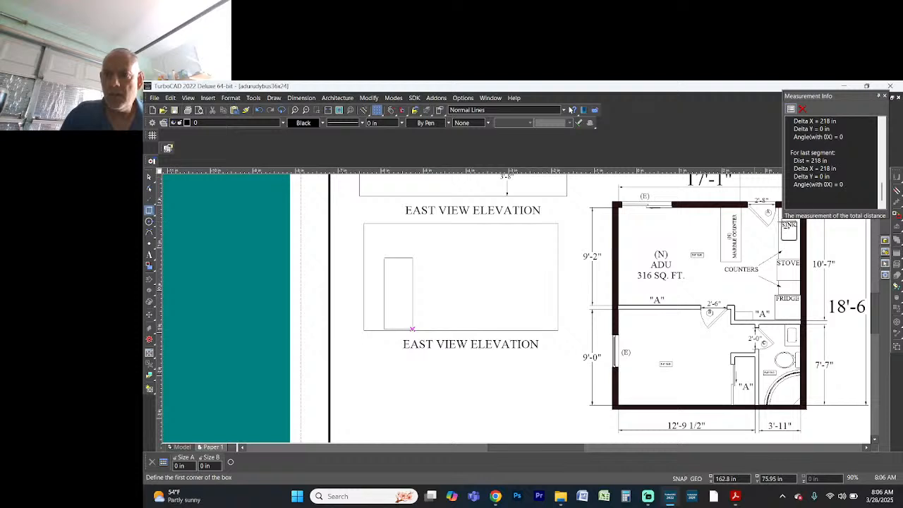
scroll(776, 223, up, 2)
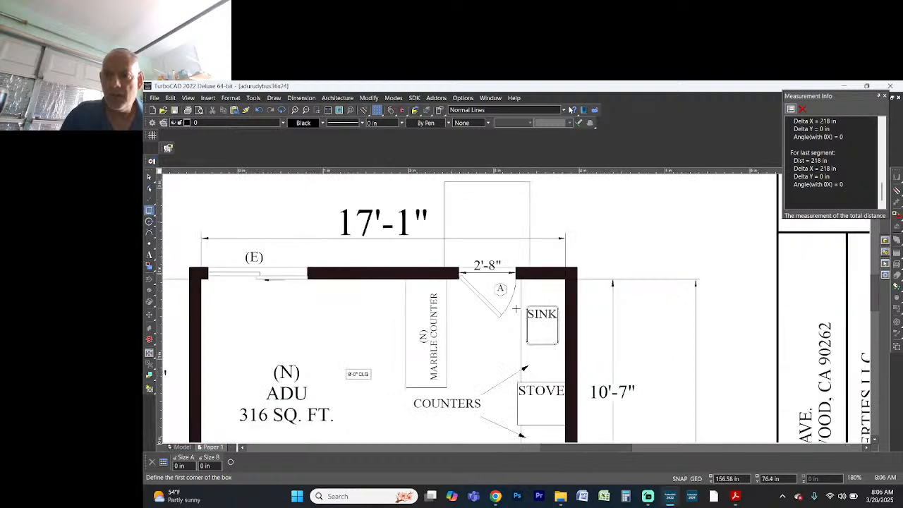
click(577, 266)
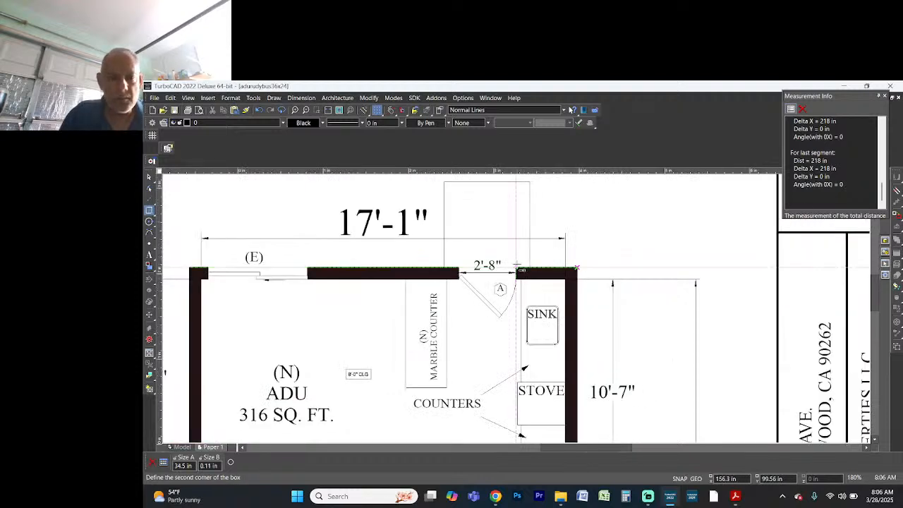
Step: Measure 34.5 in along the top wall from its right corner
click(363, 110)
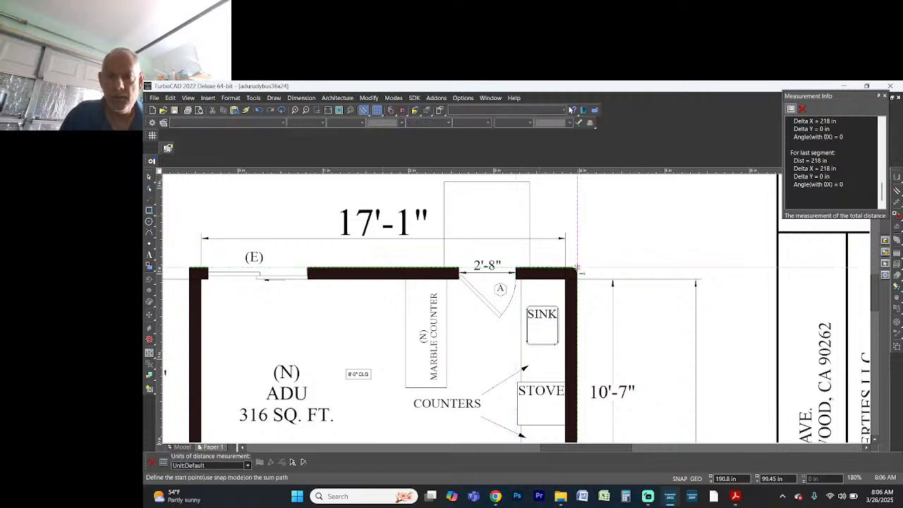
click(577, 268)
click(516, 268)
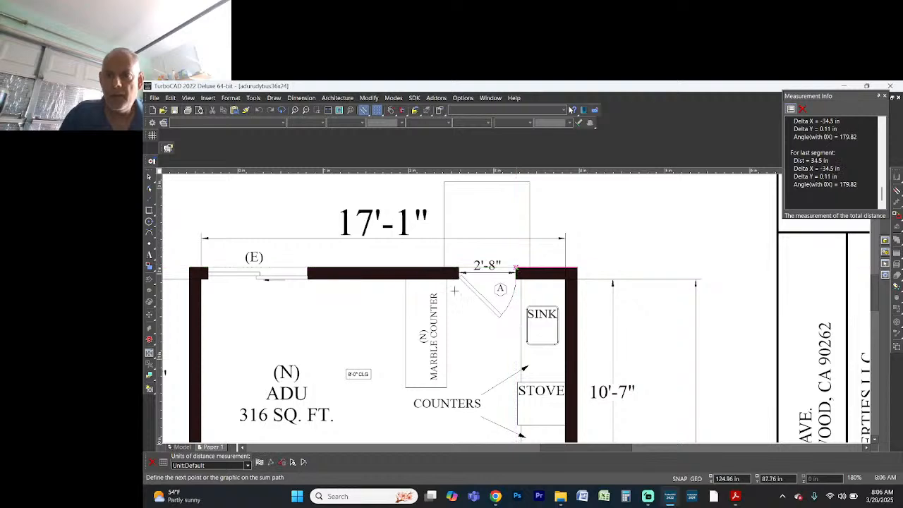
scroll(455, 289, down, 3)
scroll(516, 310, up, 2)
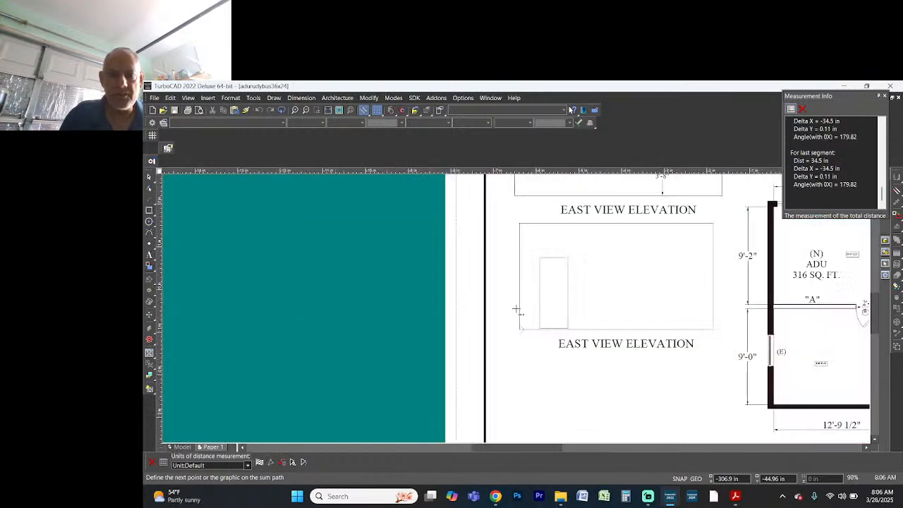
scroll(516, 310, up, 2)
key(Escape)
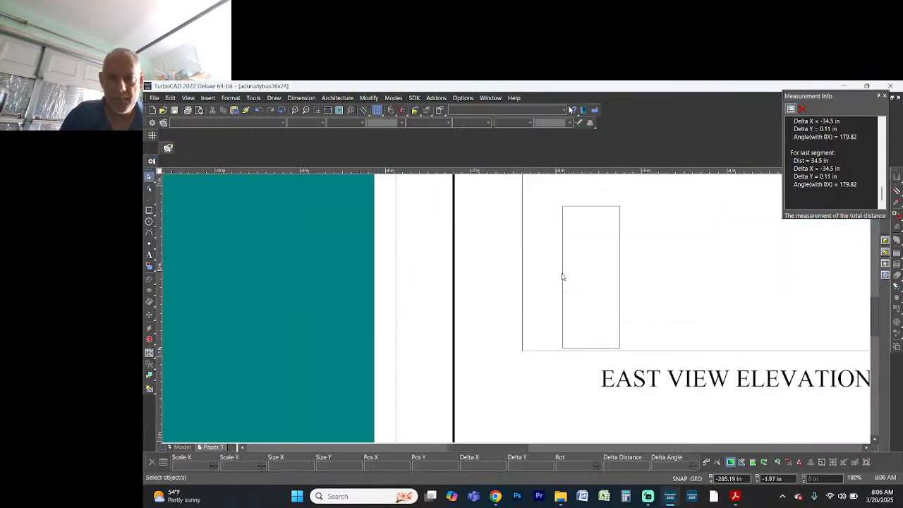
Step: Slide the door rectangle to the box's left edge and move it 34.5 in over
click(562, 276)
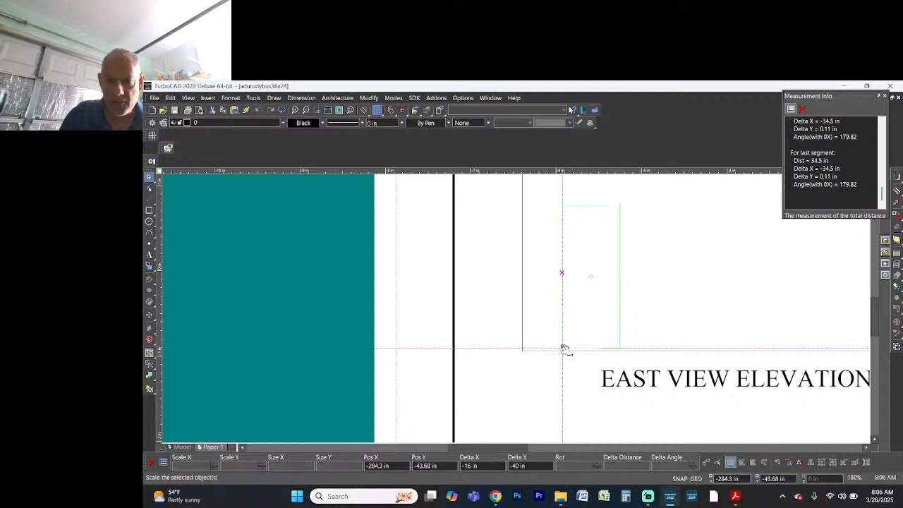
drag(562, 348, 523, 349)
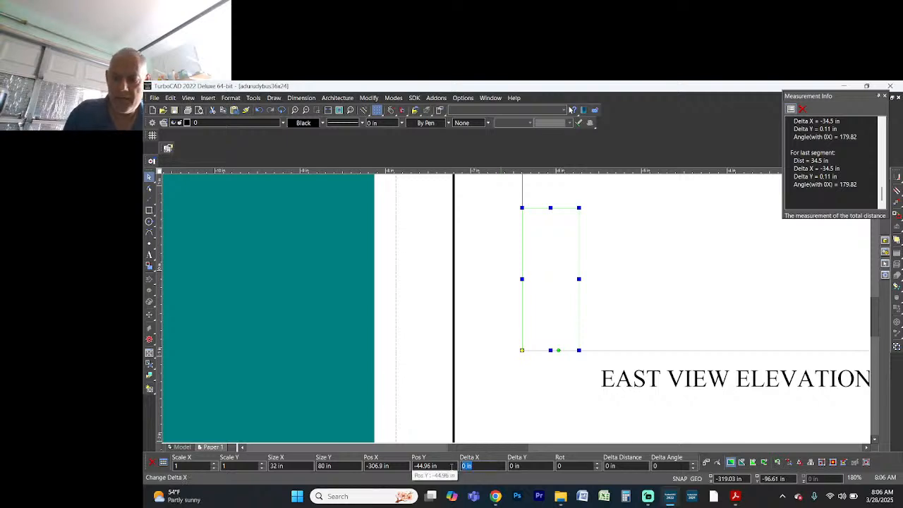
text(34.5)
key(Return)
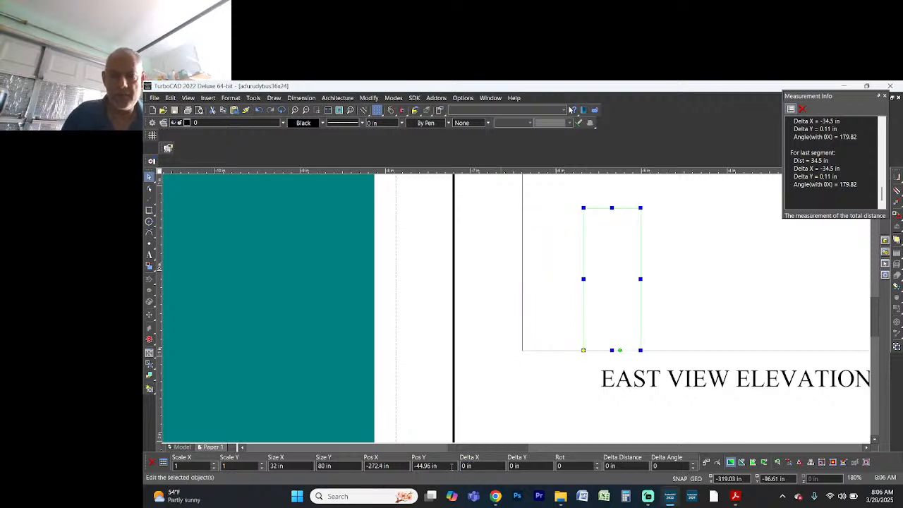
click(677, 302)
scroll(677, 304, down, 2)
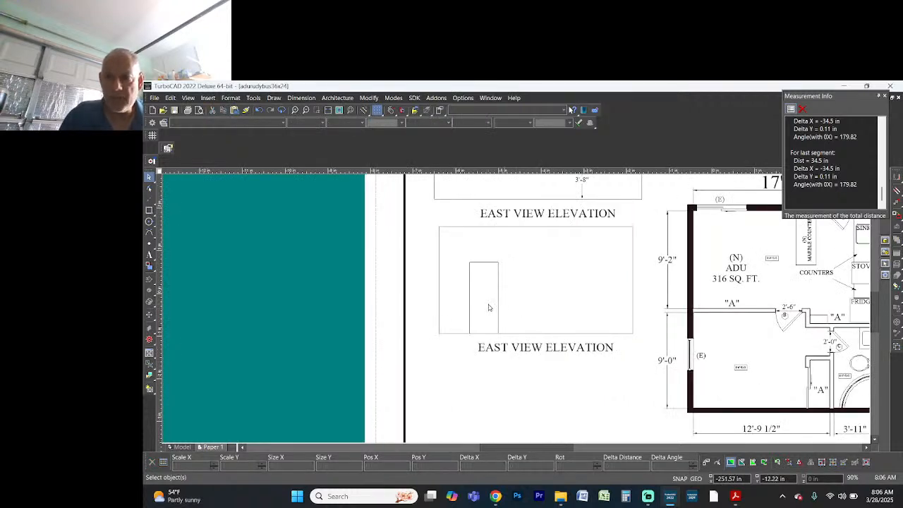
Step: Draw a small solid-filled circle with a solid outline as the door knob and shift it right
scroll(475, 300, up, 2)
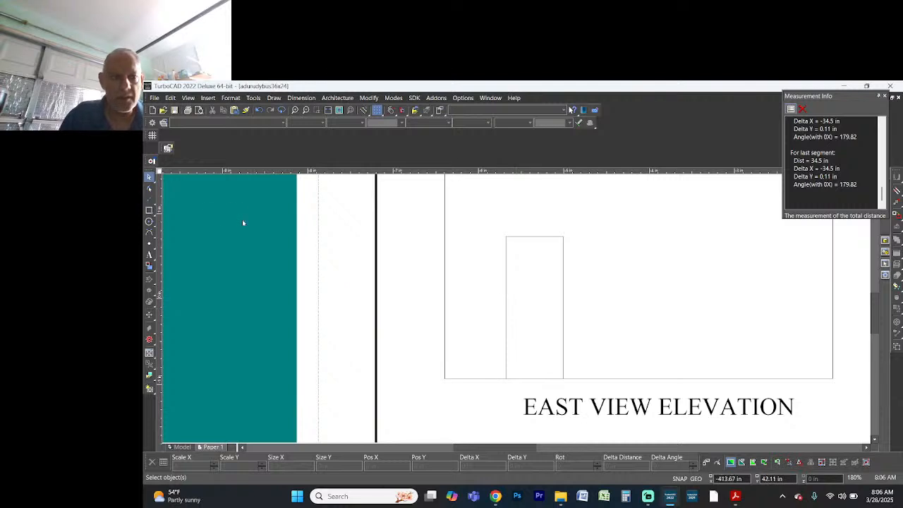
click(149, 221)
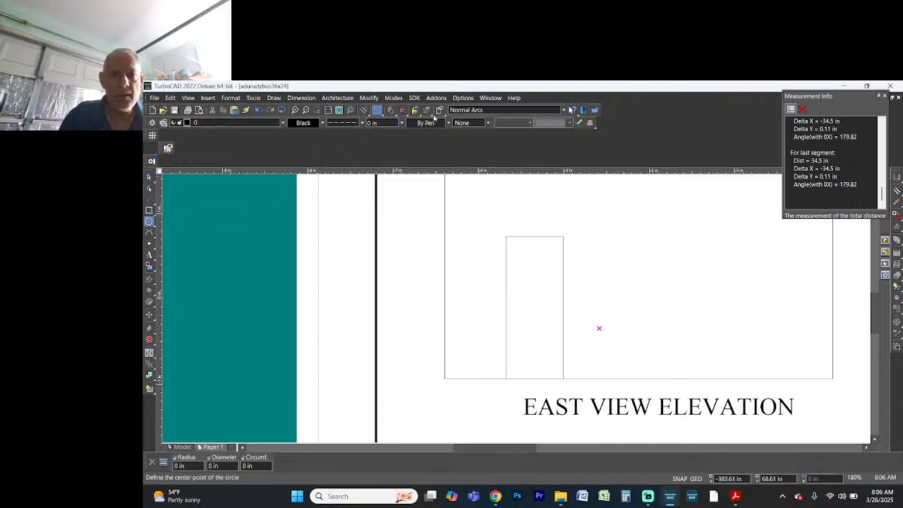
click(362, 123)
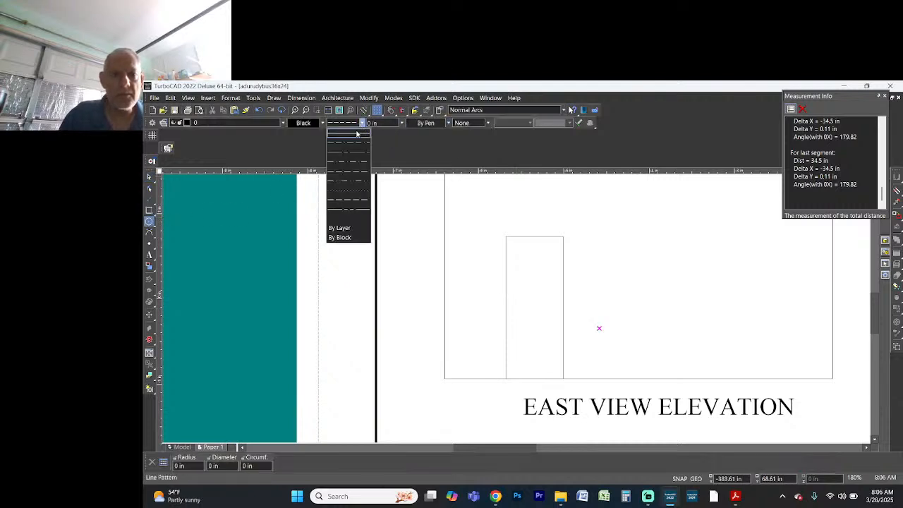
click(357, 134)
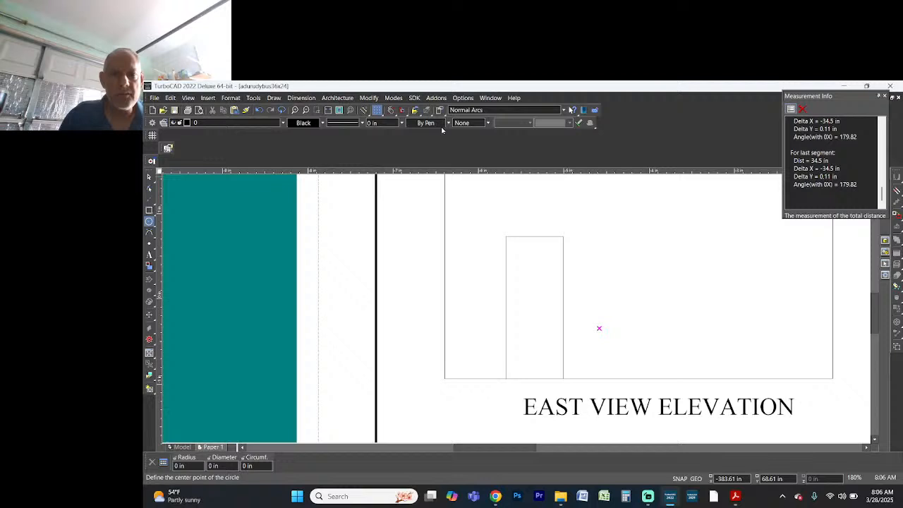
click(486, 123)
click(469, 143)
scroll(533, 284, up, 2)
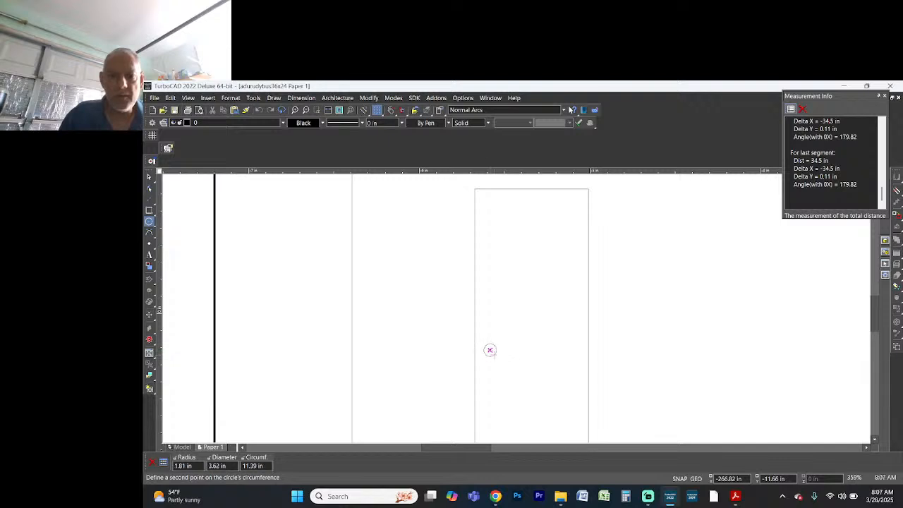
click(490, 350)
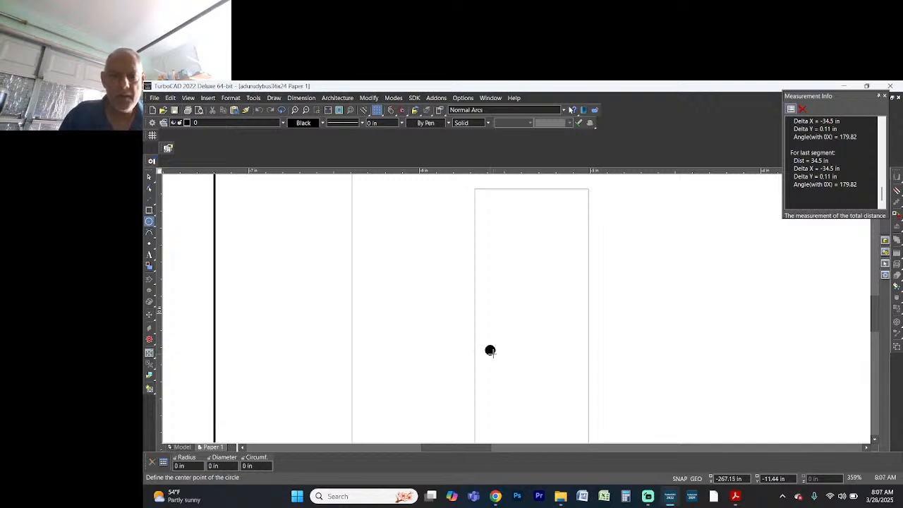
scroll(515, 305, up, 2)
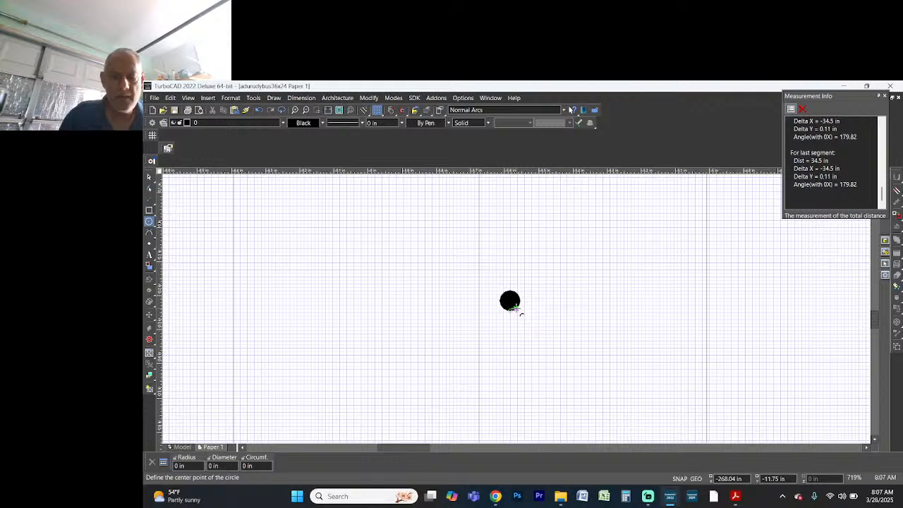
key(space)
click(513, 304)
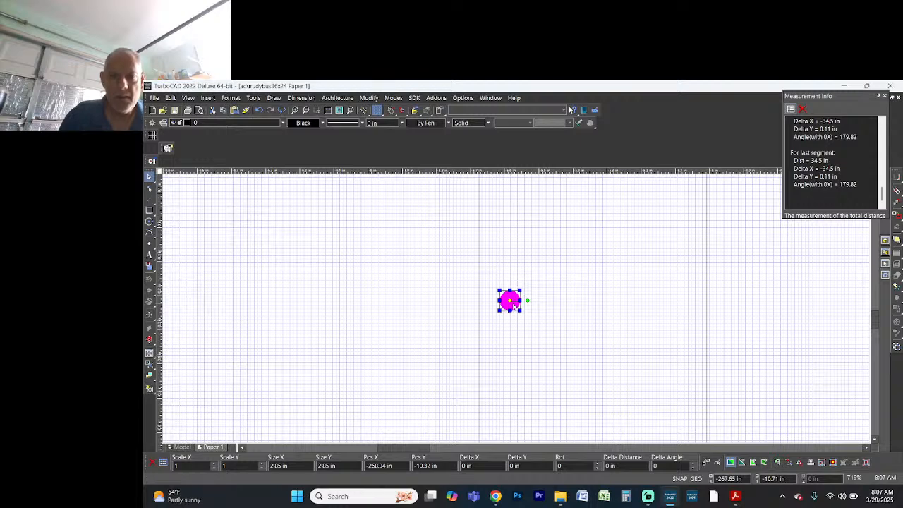
drag(513, 303, 542, 308)
Step: Add a solid-filled 4.68 × 1.39 in bar and snap its right end to the knob centre
click(149, 210)
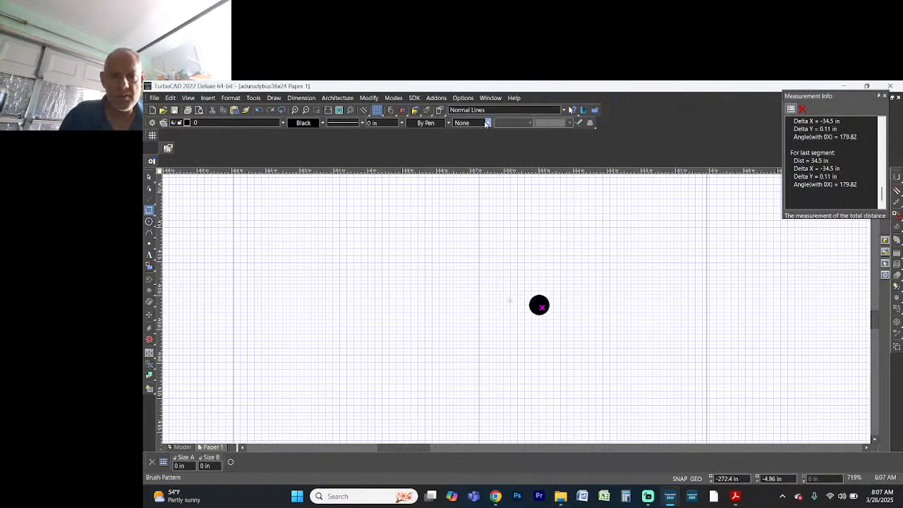
click(487, 123)
click(465, 140)
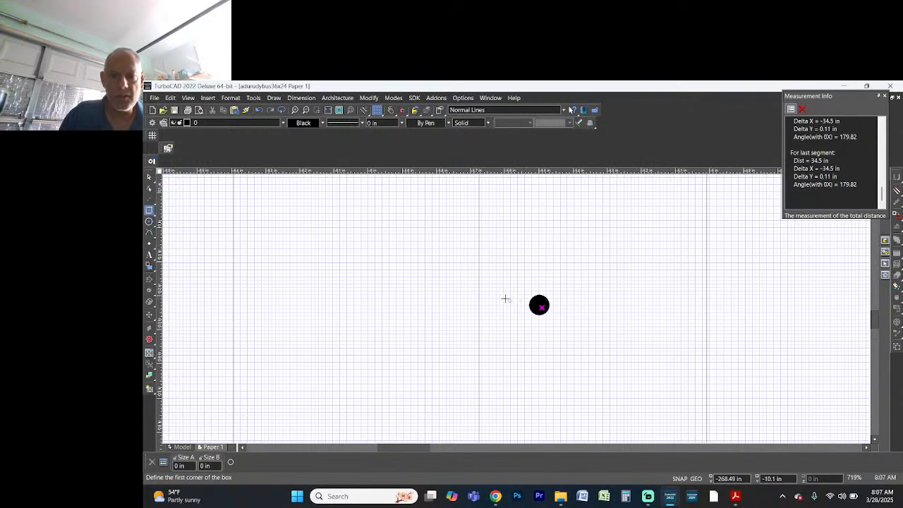
click(485, 298)
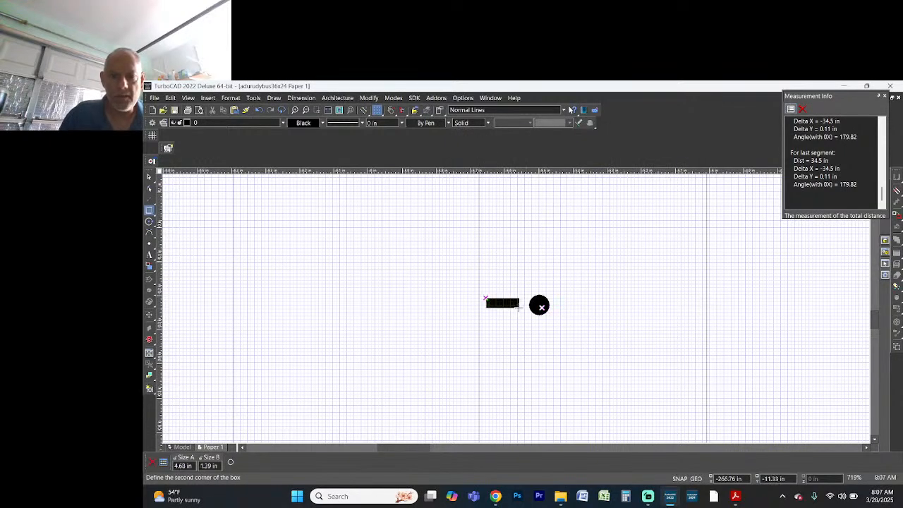
click(519, 307)
key(space)
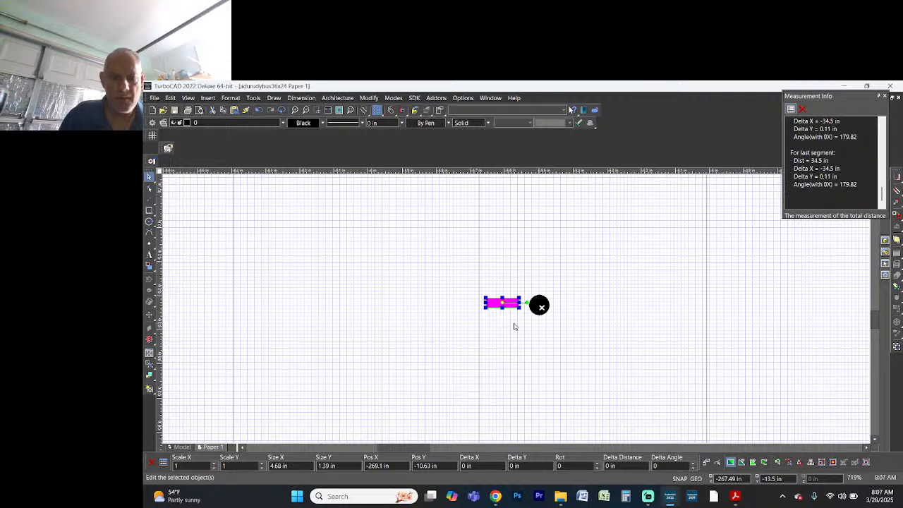
key(e)
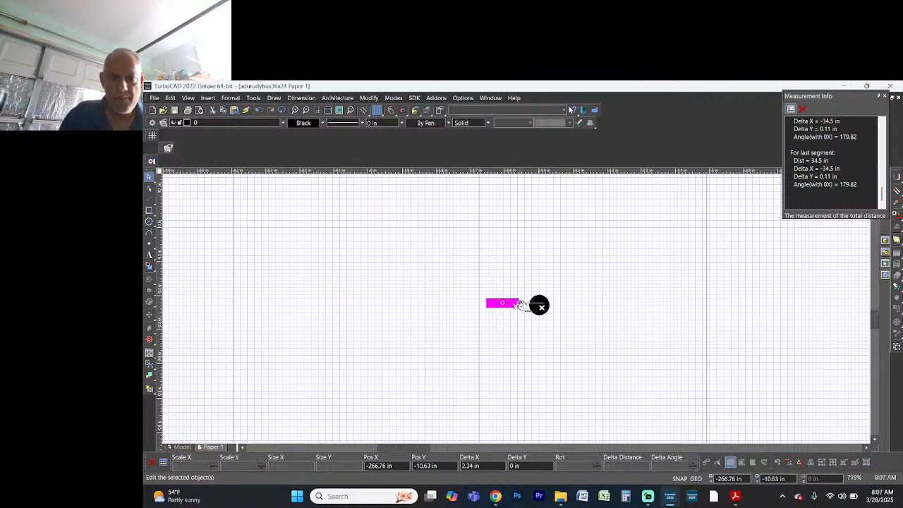
key(m)
drag(520, 302, 539, 305)
key(Escape)
scroll(516, 311, down, 5)
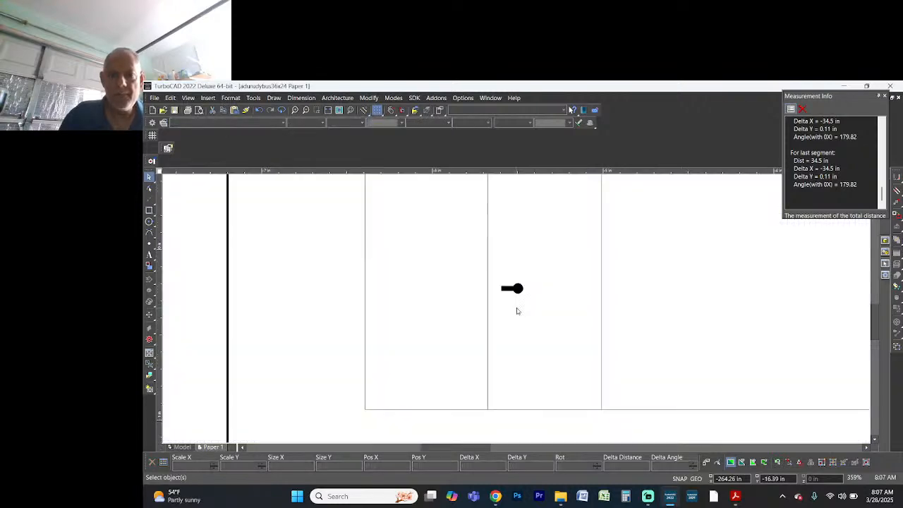
scroll(516, 311, down, 2)
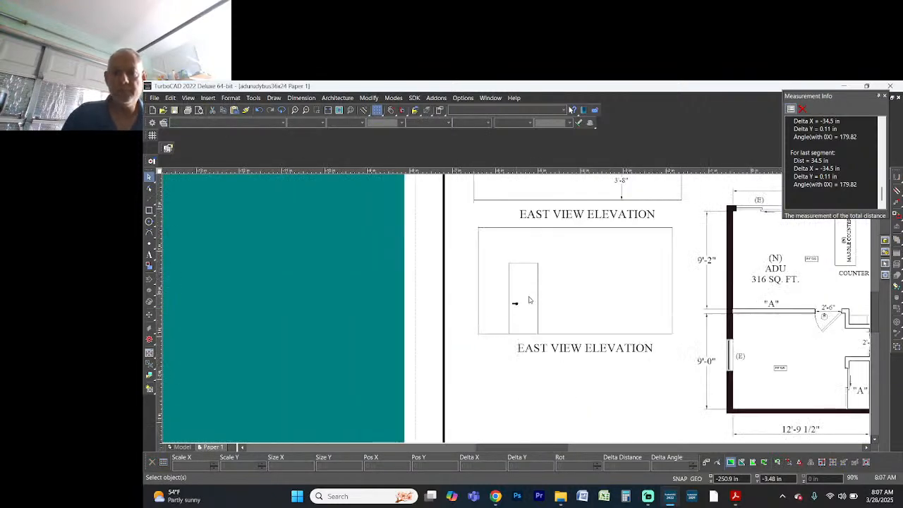
Step: Measure the top-wall opening on the floor plan, reading a width of 56 in
scroll(516, 311, down, 2)
scroll(516, 311, up, 6)
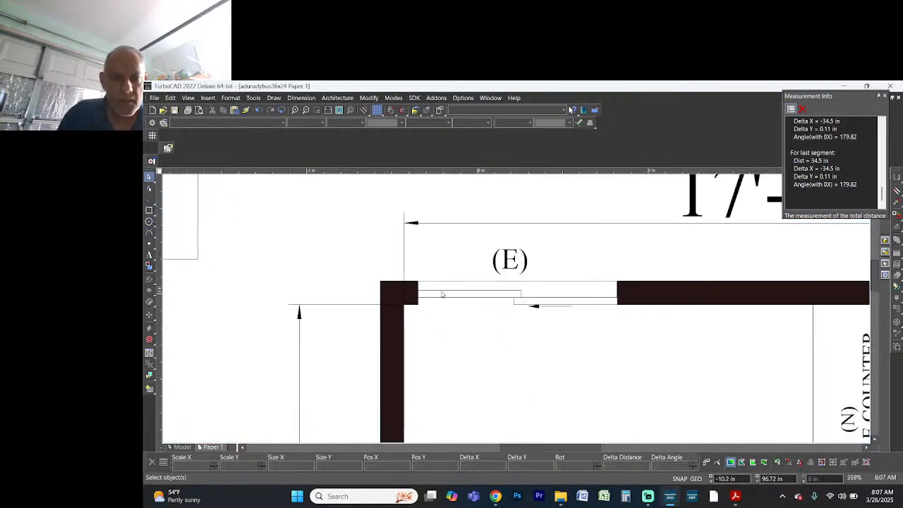
click(362, 110)
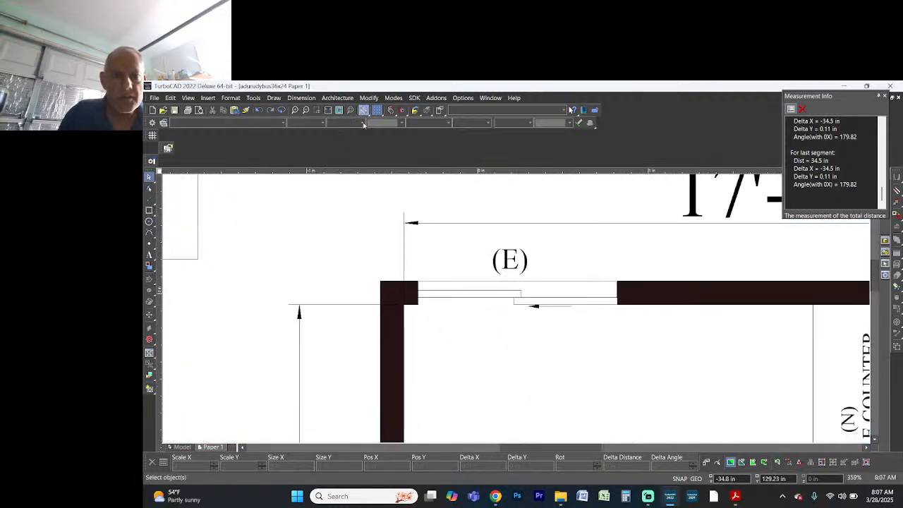
click(416, 281)
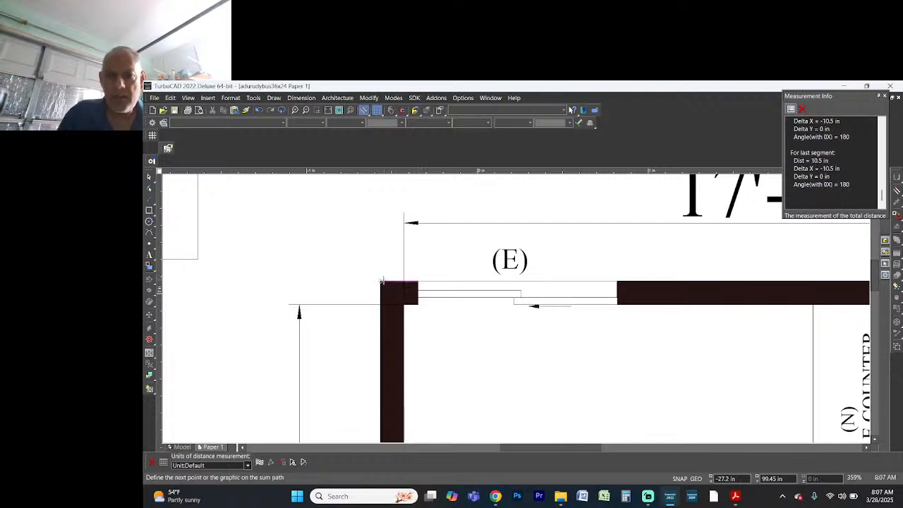
key(Escape)
click(526, 282)
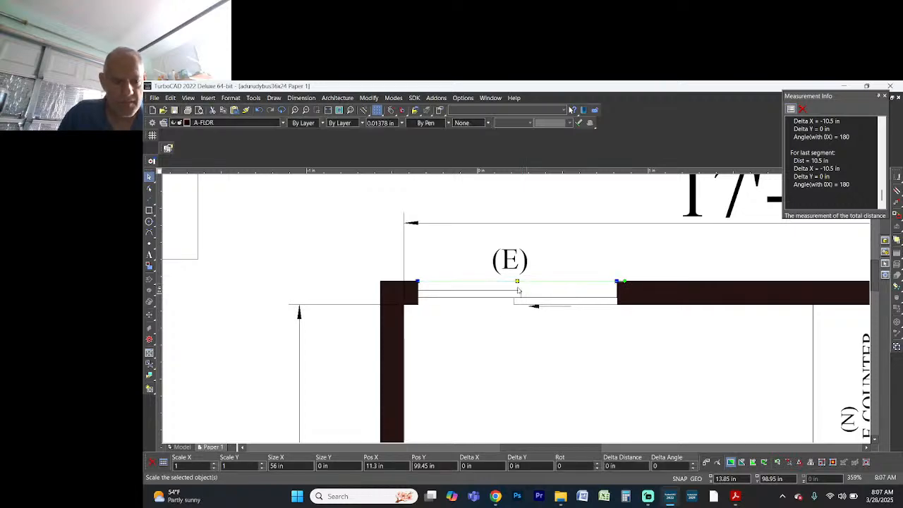
scroll(330, 345, down, 3)
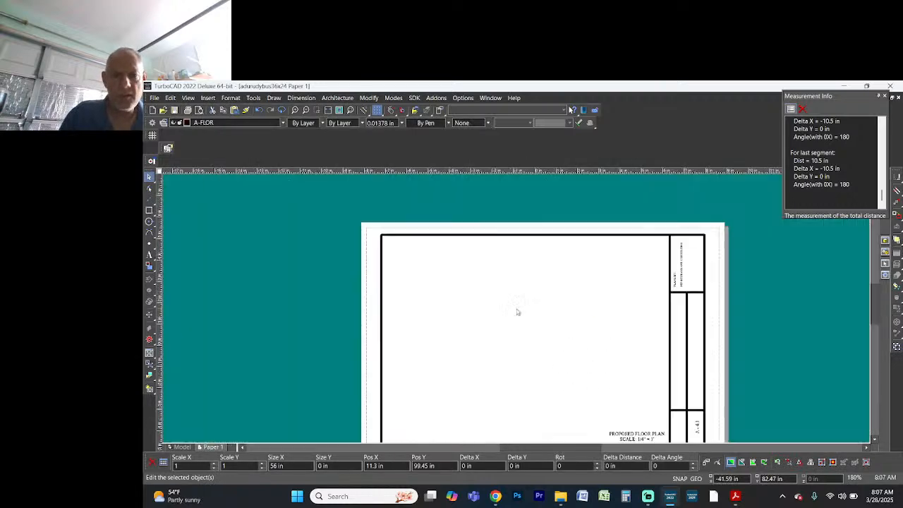
scroll(522, 308, up, 5)
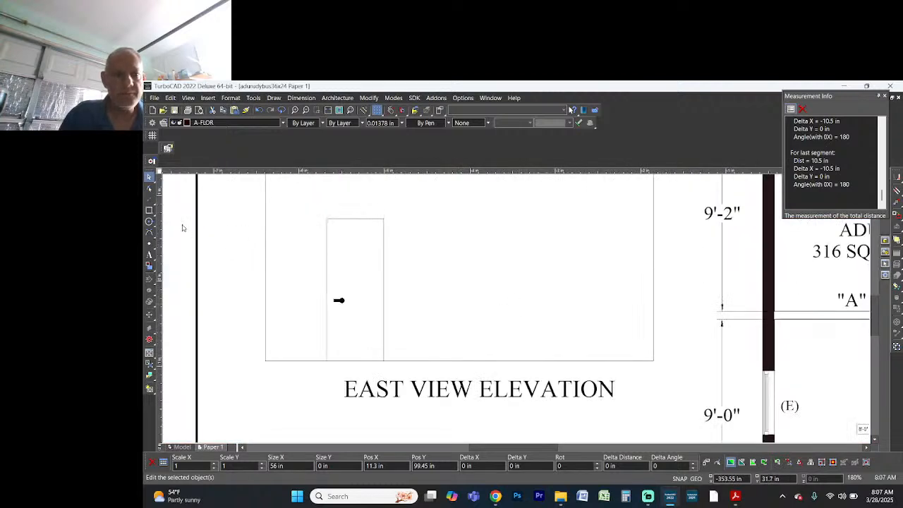
Step: Draw a solid 56 in wide window box in the elevation, then switch to File Explorer
click(149, 210)
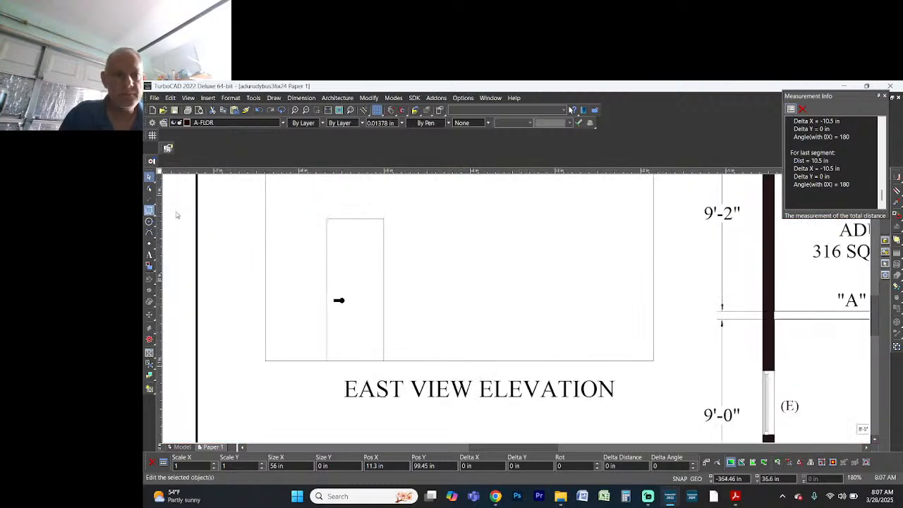
click(530, 193)
text(56)
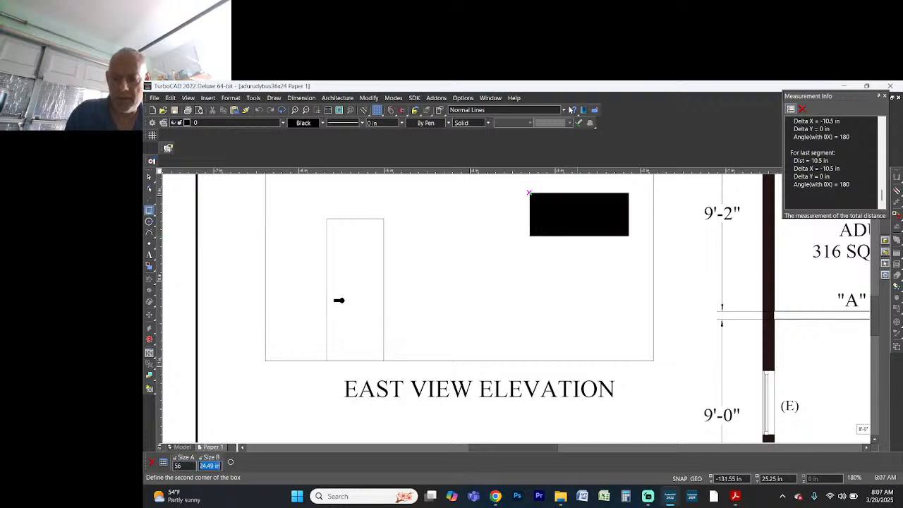
text(9)
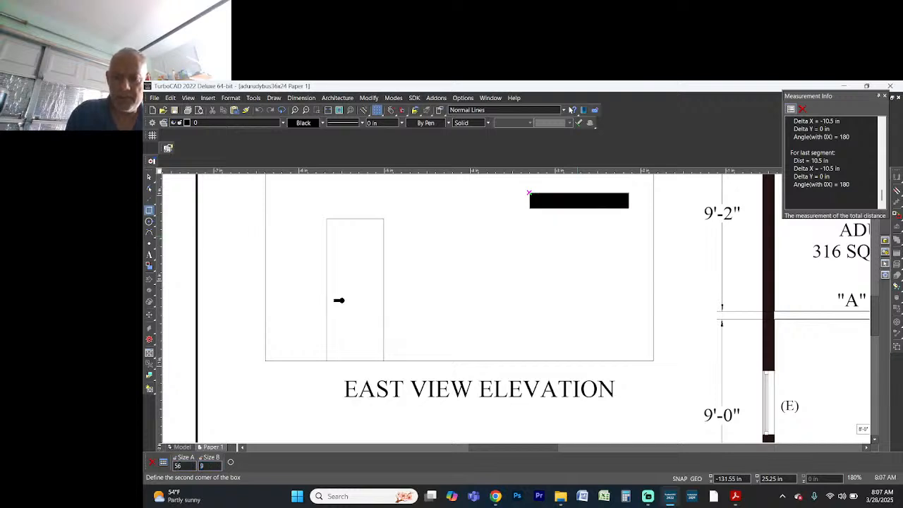
text(')
key(Return)
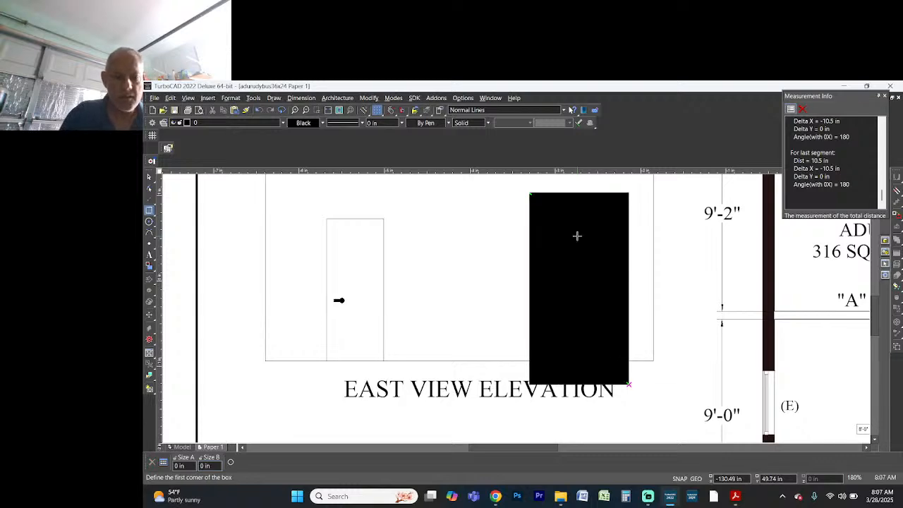
key(alt+Tab)
key(alt+Tab)
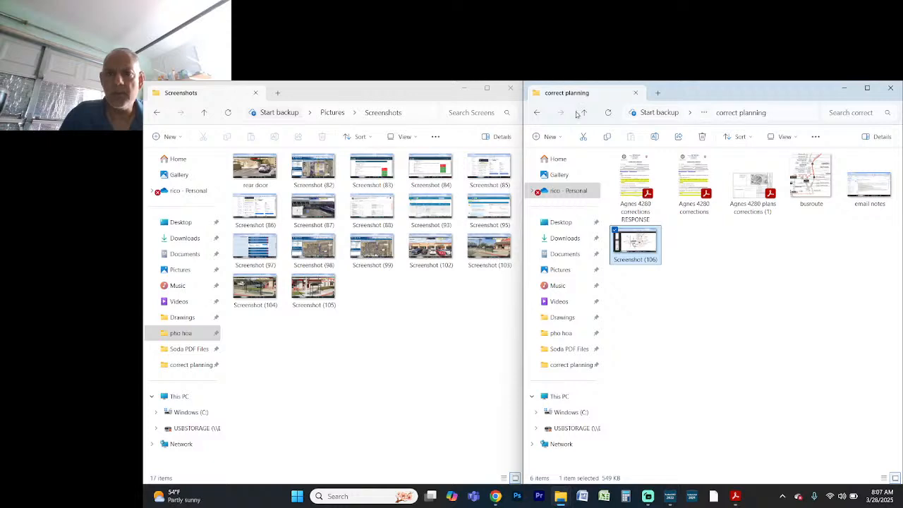
Step: Go back to the project folder, open its videos folder and pick IMG_3290
click(536, 113)
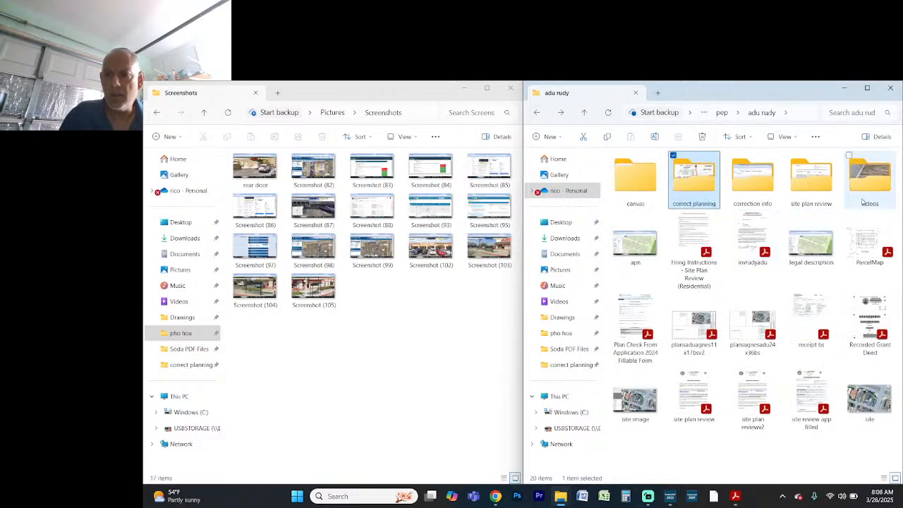
click(870, 192)
double_click(869, 192)
click(640, 189)
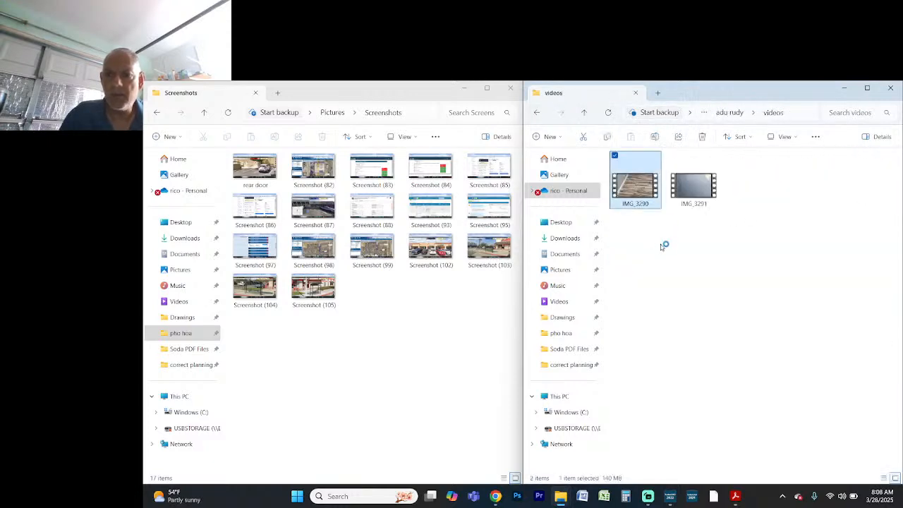
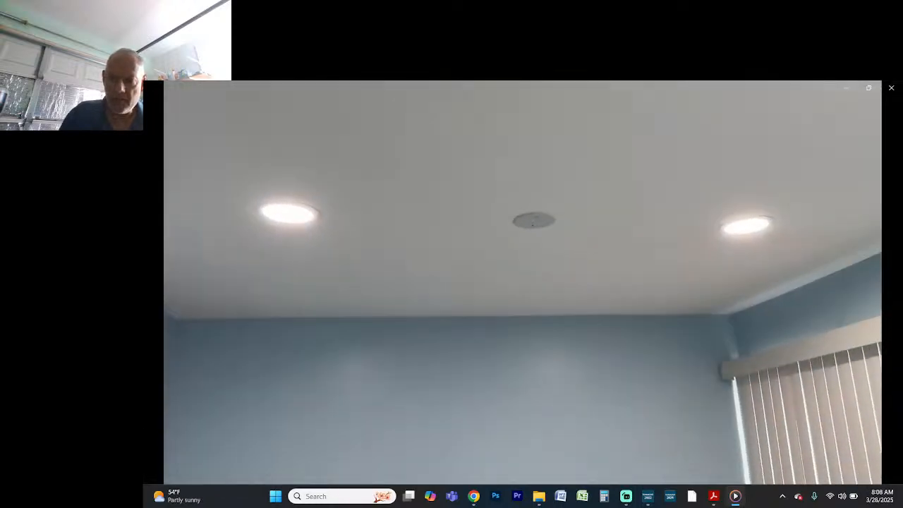
Step: Leave the IMG_3290 room video and return to the TurboCAD East View Elevation drawing
key(alt+Tab)
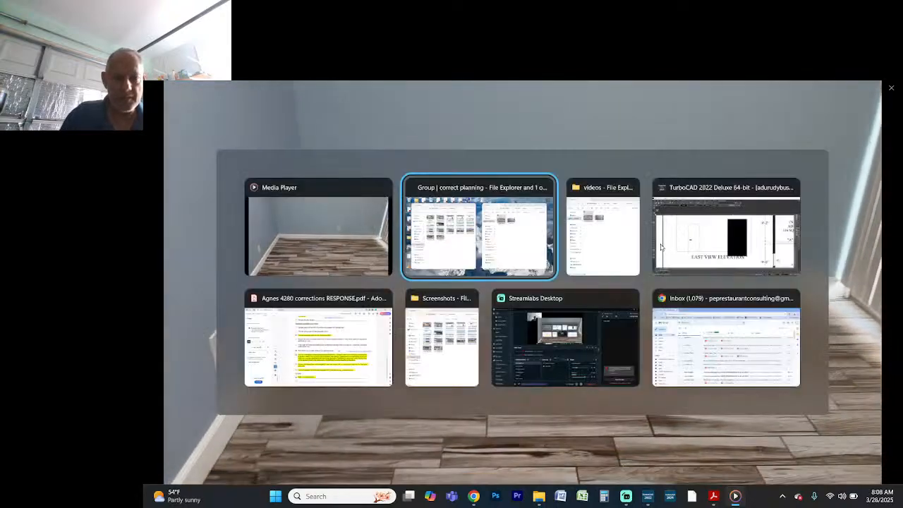
key(alt+Tab)
key(alt+Tab)
key(alt+Tab)
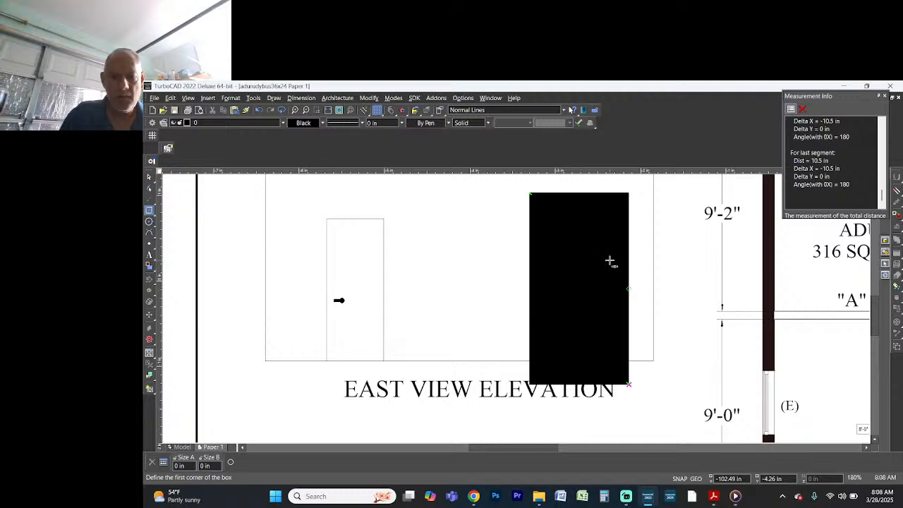
Step: Make the filled black box 6'8" (80 in) tall and remove its solid fill
key(space)
click(605, 258)
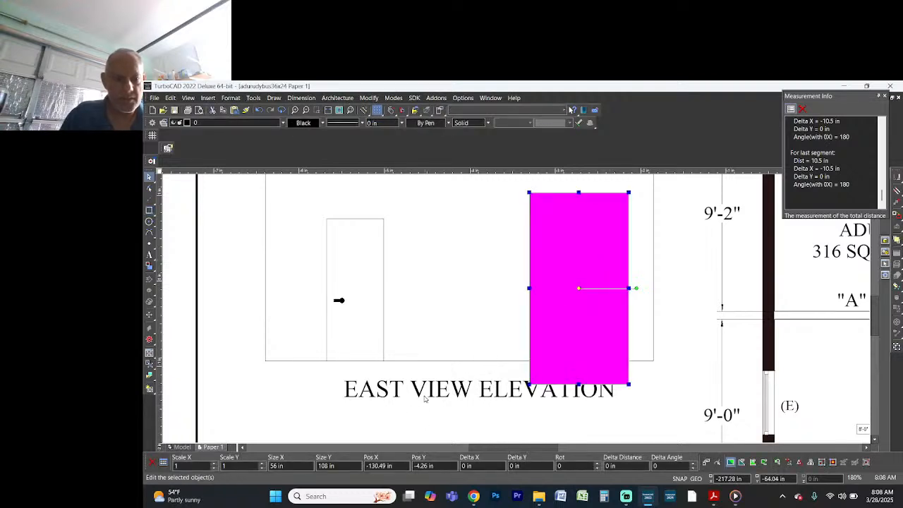
click(326, 465)
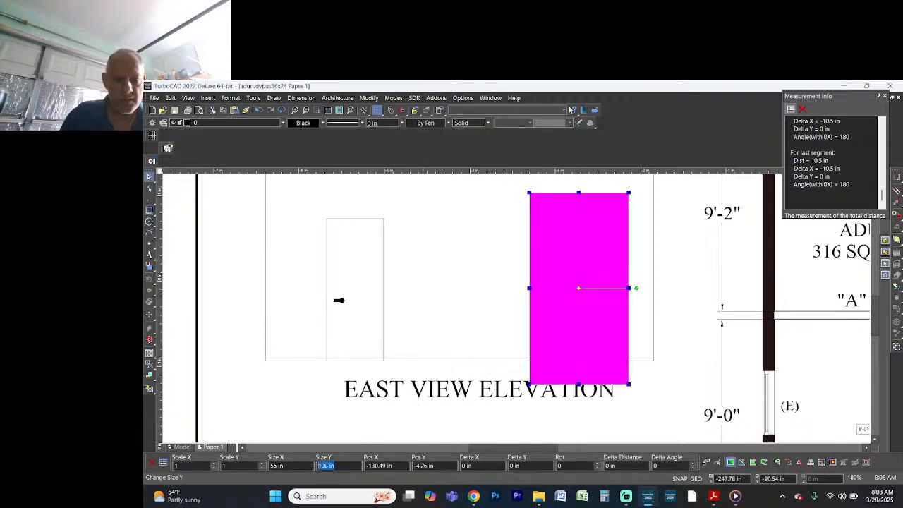
text(6)
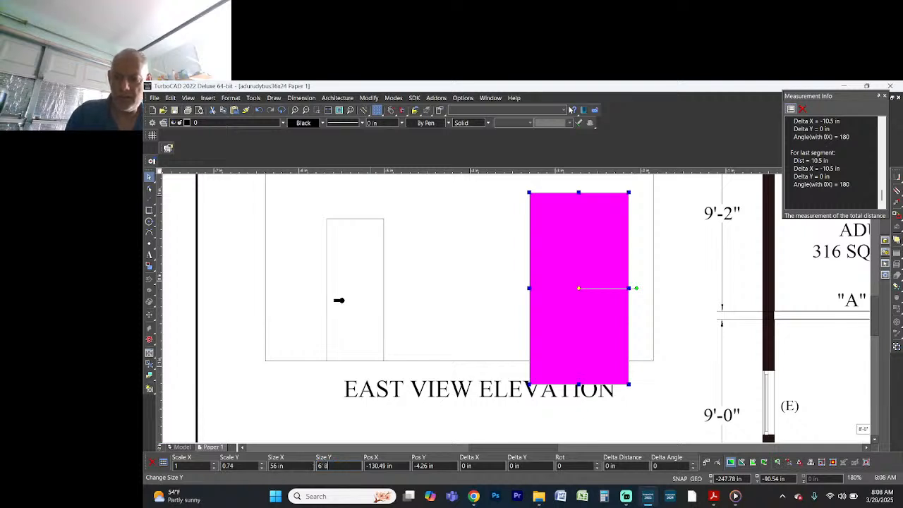
text('8)
key(Return)
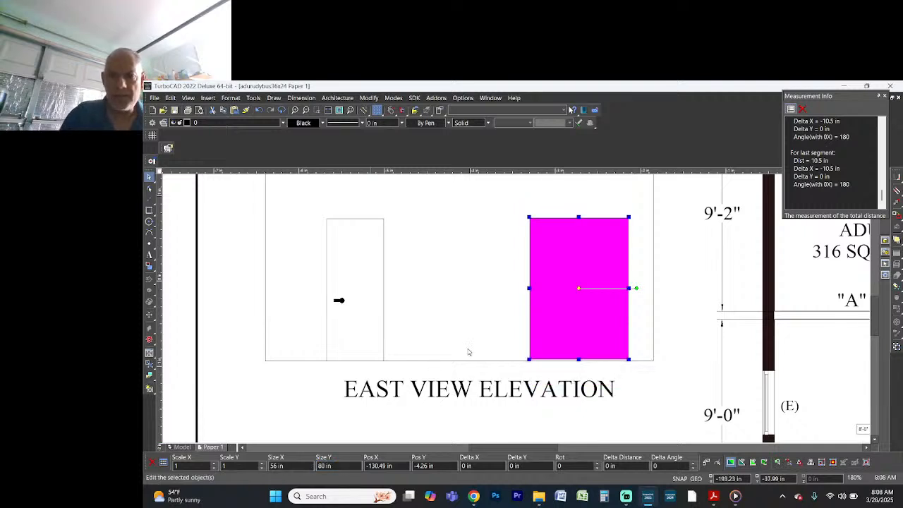
click(487, 124)
click(679, 314)
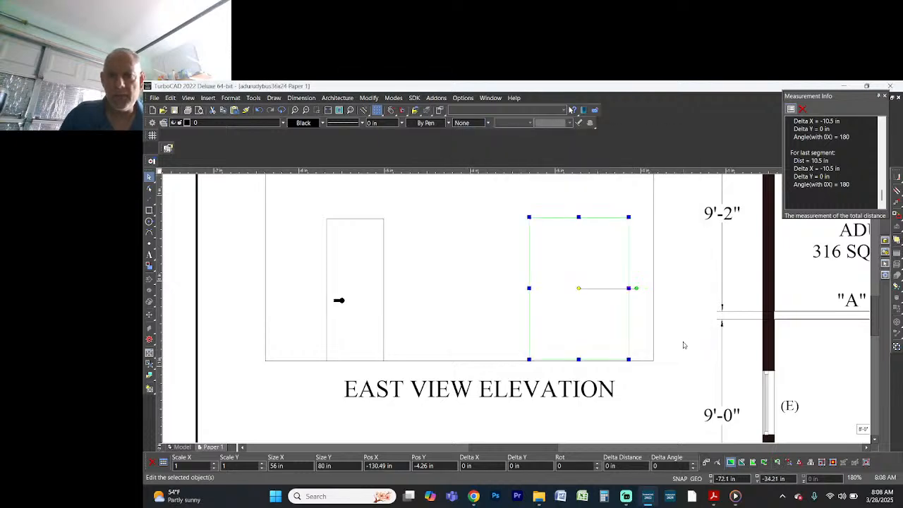
Step: Move the box by its bottom-right corner onto the elevation's right edge, then close Media Player
click(679, 344)
click(628, 339)
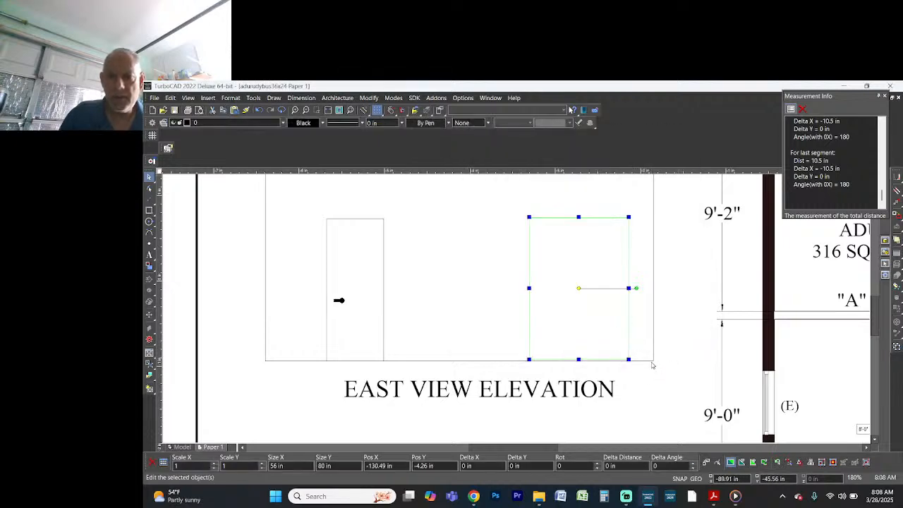
scroll(650, 364, up, 2)
key(e)
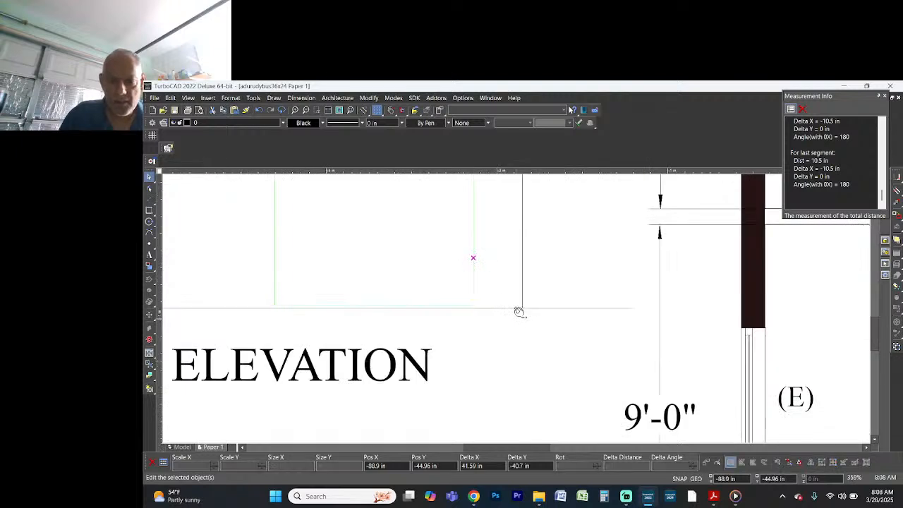
click(474, 306)
drag(474, 306, 522, 308)
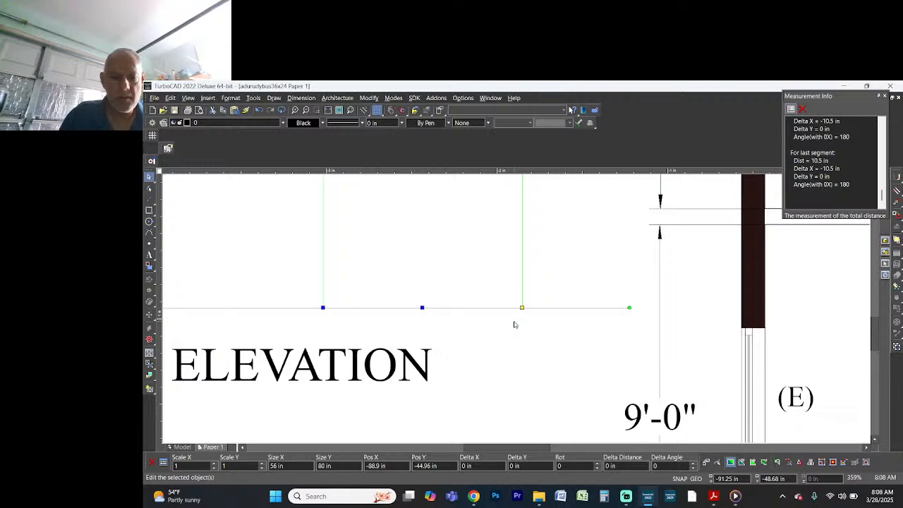
key(alt+Tab)
key(alt+Tab)
key(alt+Tab)
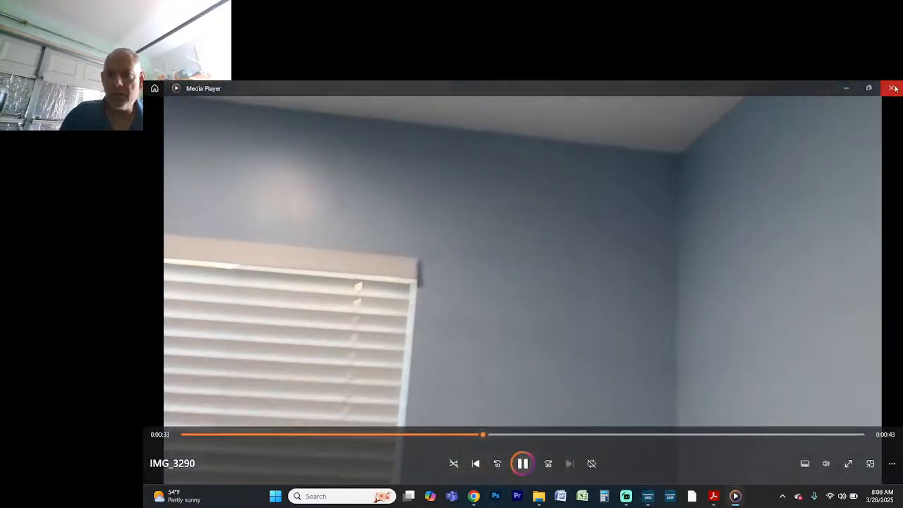
click(893, 87)
Step: Shift the door outline left by entering a Delta X of -10.5 in
key(alt+Tab)
key(alt+Tab)
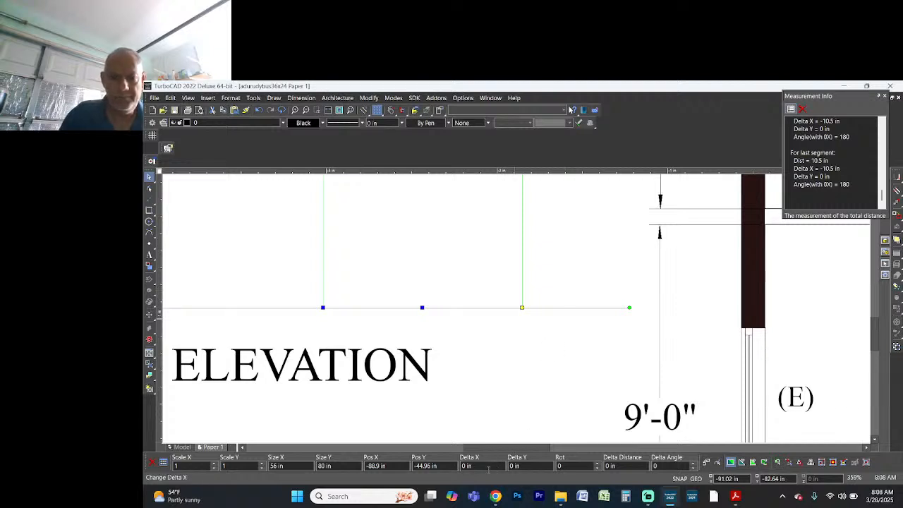
drag(486, 467, 461, 466)
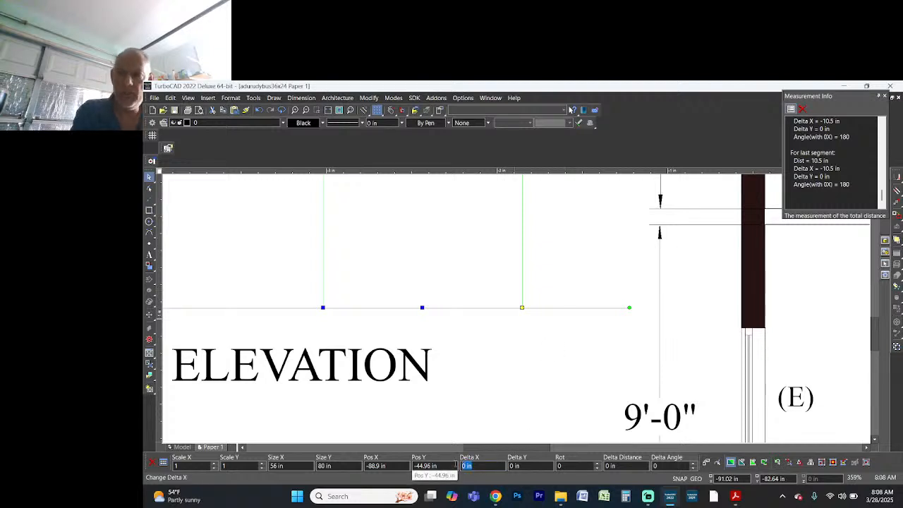
text(-)
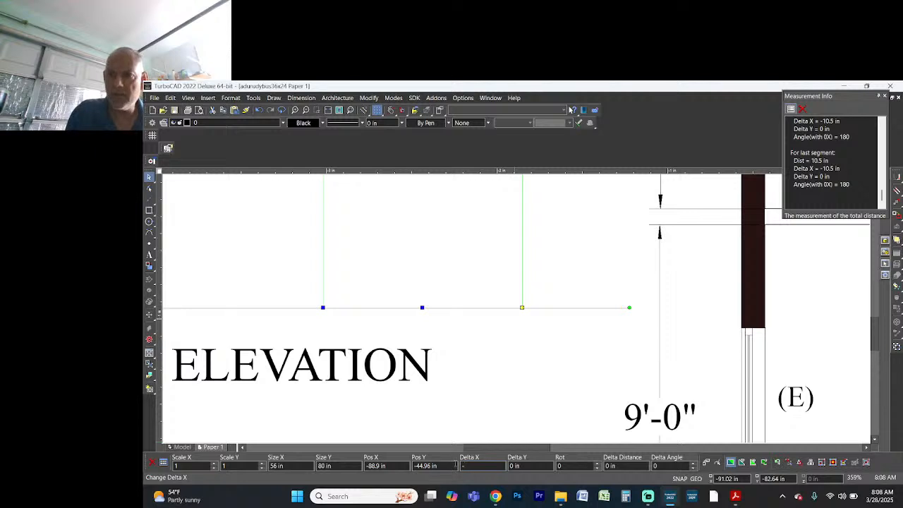
text(10.5)
key(Return)
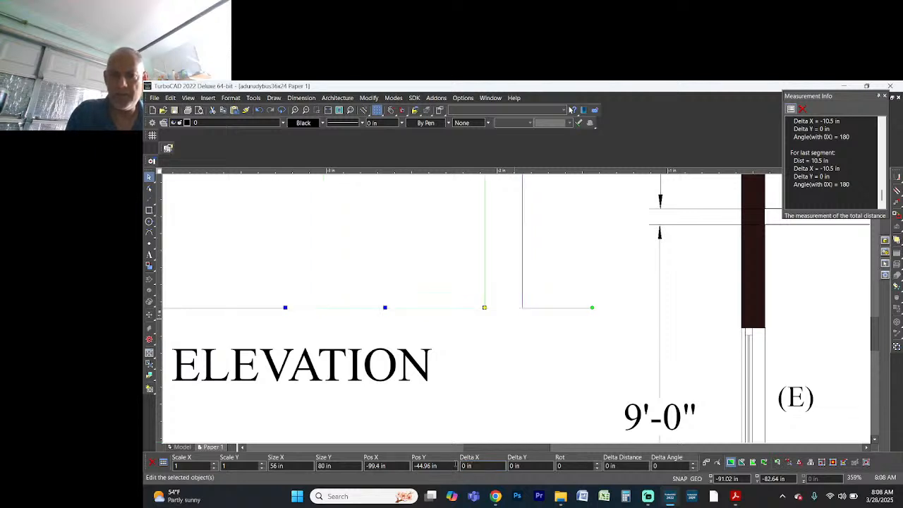
click(595, 238)
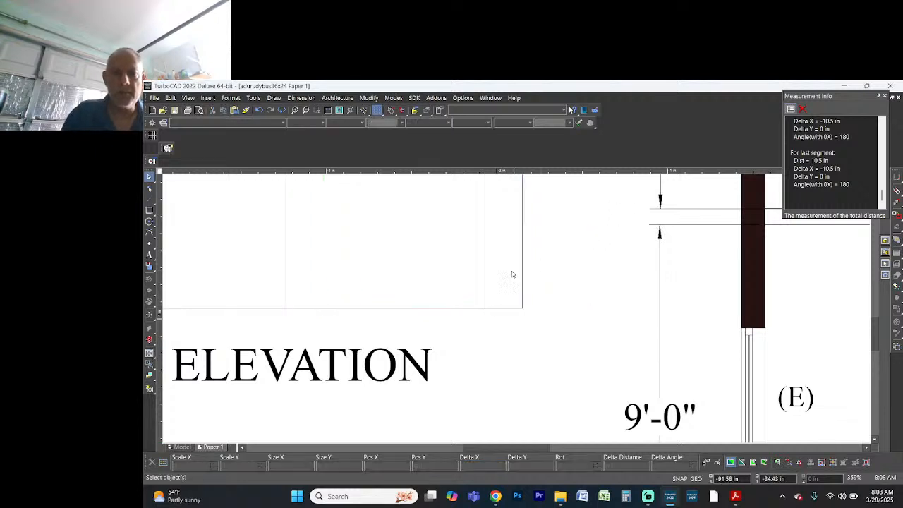
scroll(501, 289, down, 2)
scroll(494, 295, up, 1)
scroll(516, 310, up, 1)
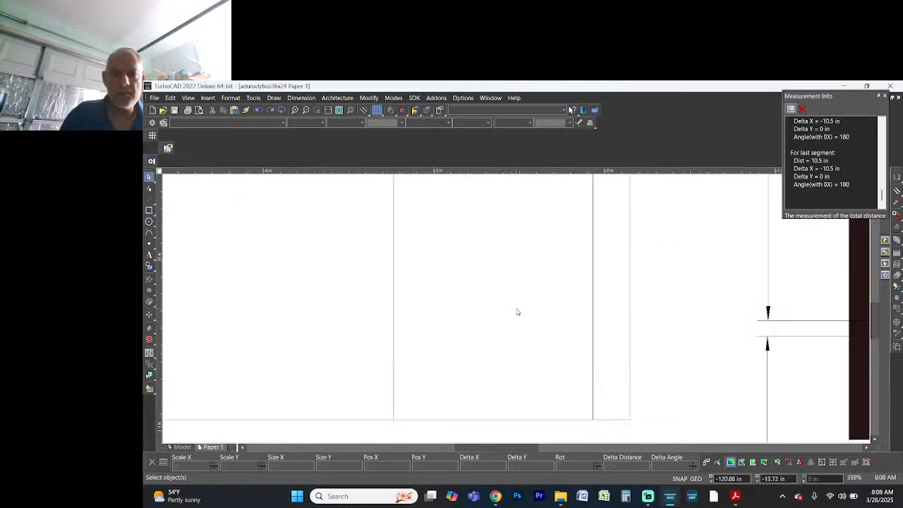
scroll(507, 302, down, 1)
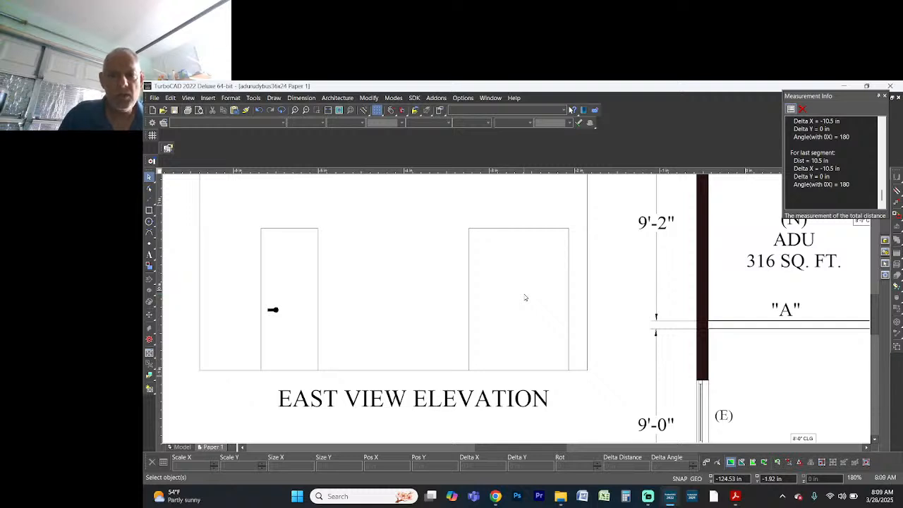
Step: Select the right door outline
click(149, 210)
click(148, 210)
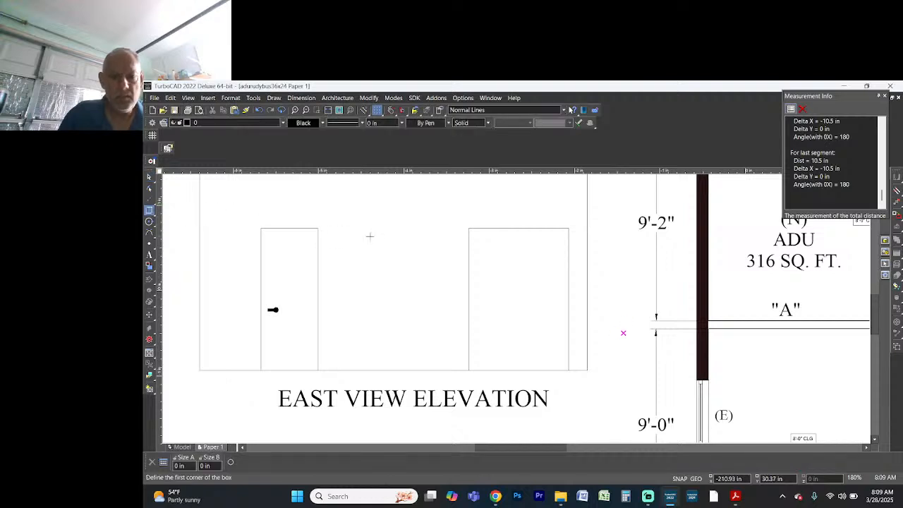
key(Escape)
click(528, 228)
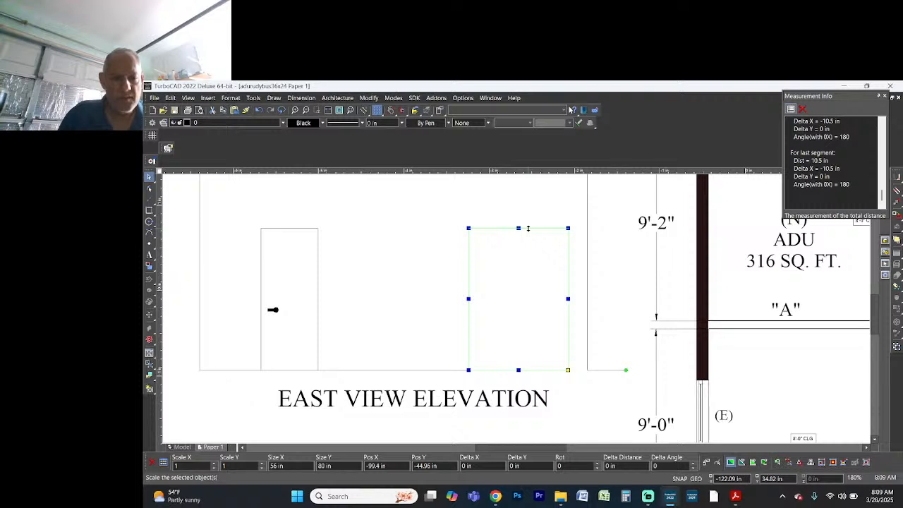
Step: Draw an unfilled 25 in by 6'4" rectangle starting inside the door outline
click(149, 210)
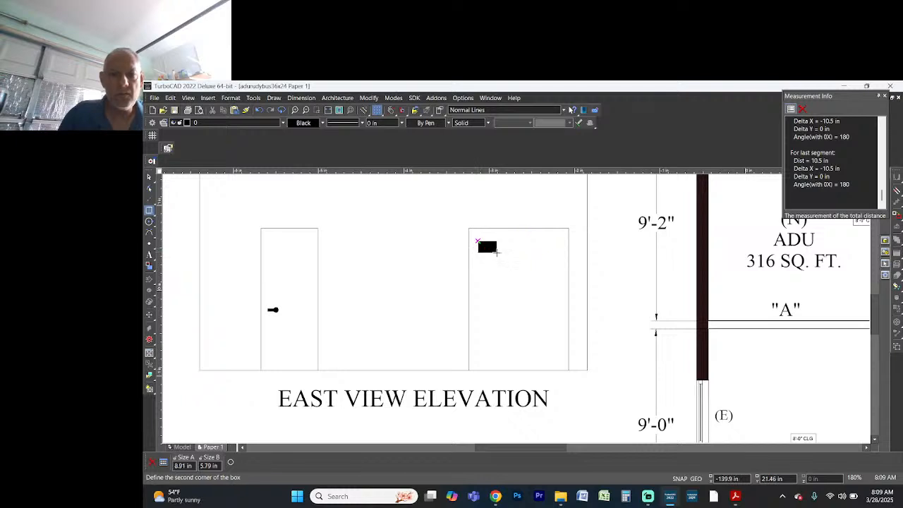
click(488, 123)
click(688, 311)
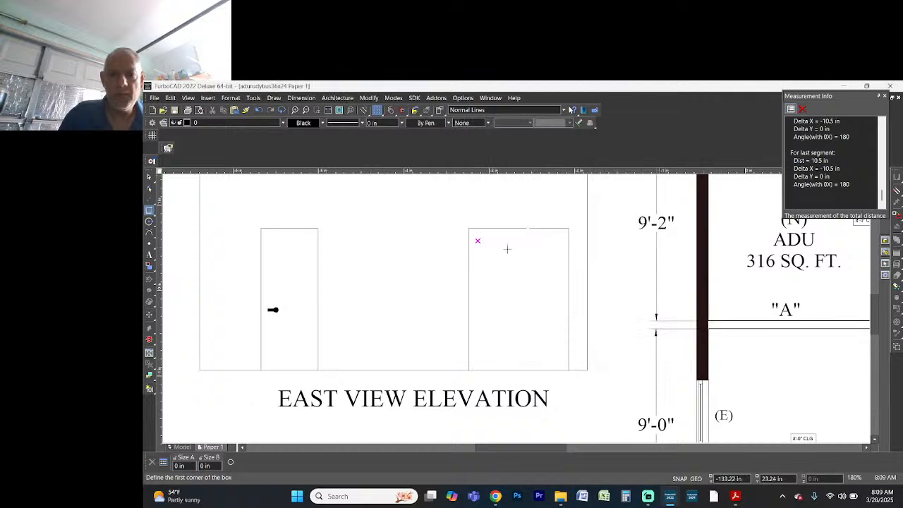
click(478, 243)
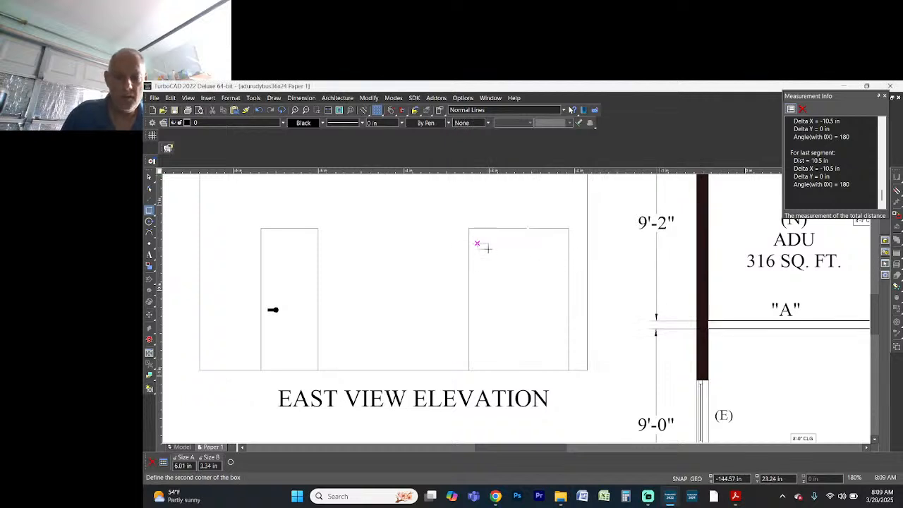
text(25)
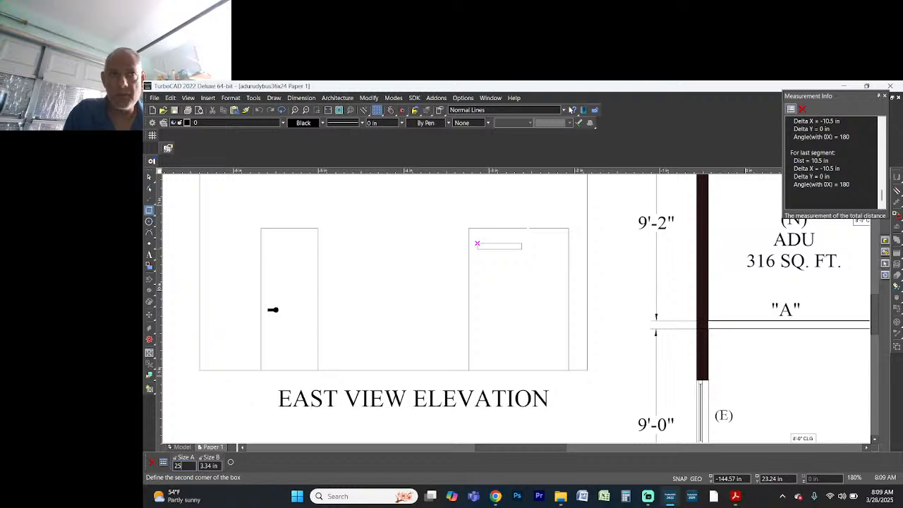
key(Tab)
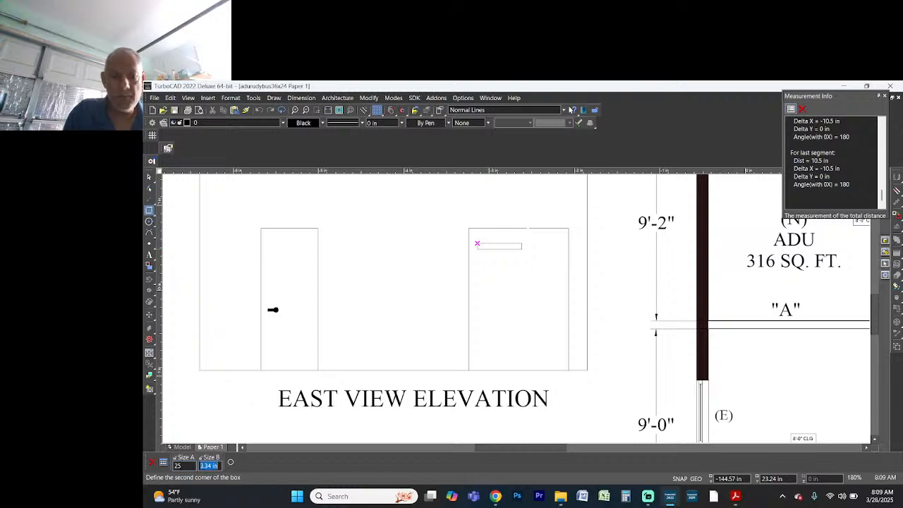
text(6'4)
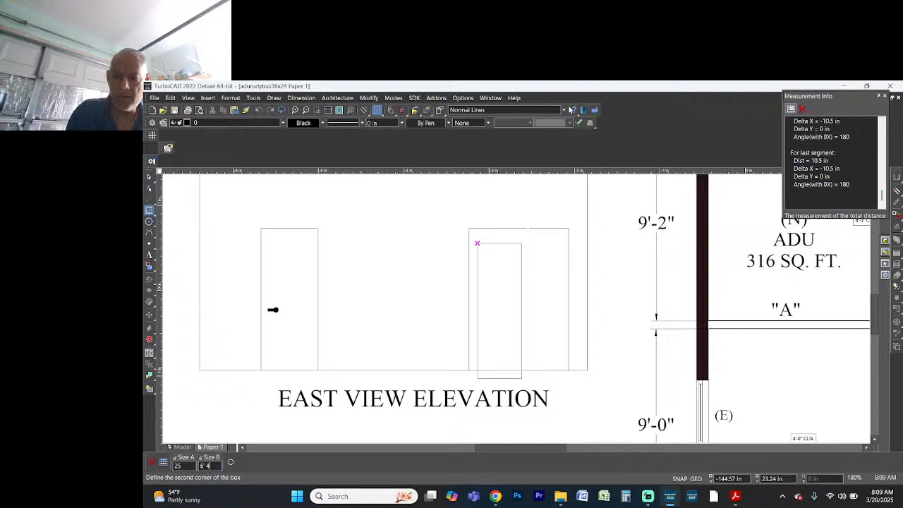
key(Return)
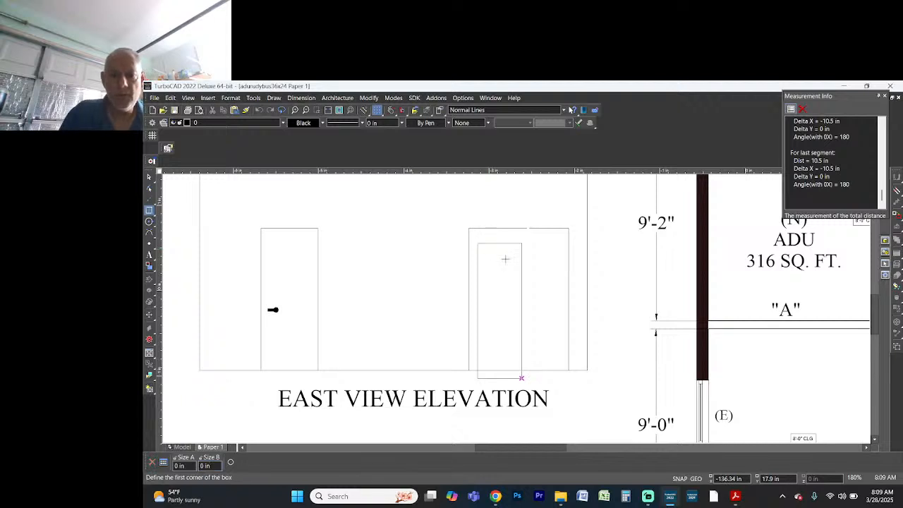
scroll(516, 308, up, 2)
Step: Move the first panel to the door frame's top-left corner and inset it 2 in
key(Escape)
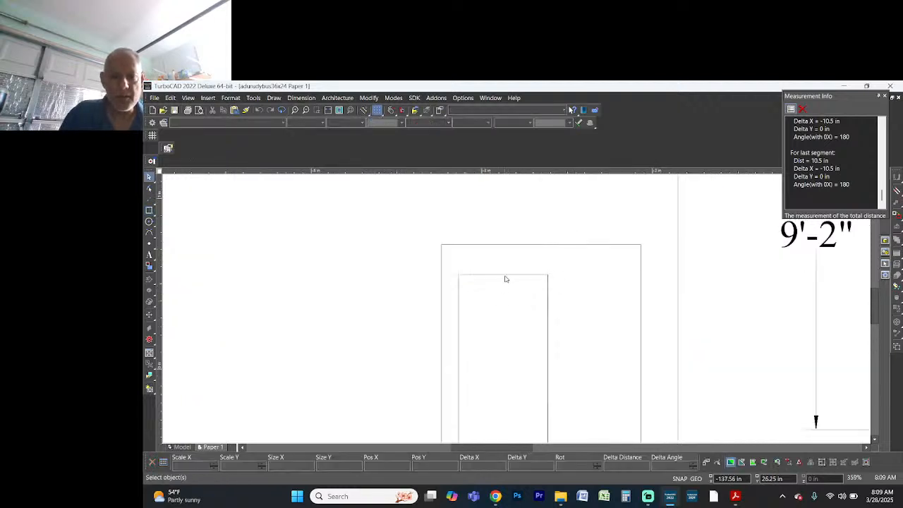
click(504, 275)
key(e)
click(459, 275)
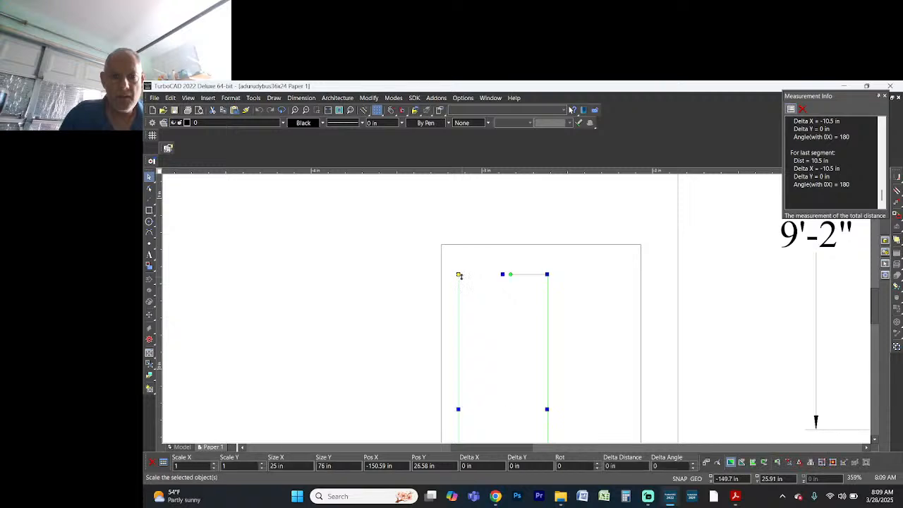
click(458, 274)
click(442, 244)
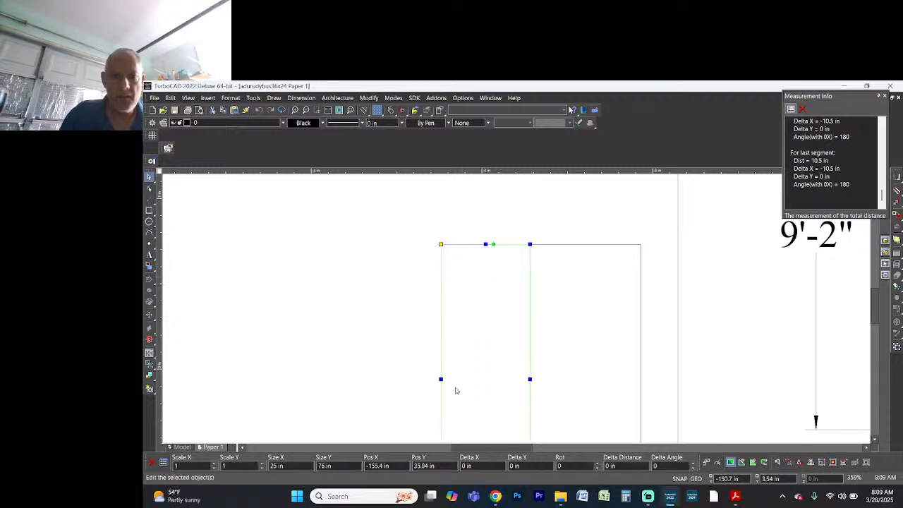
click(485, 466)
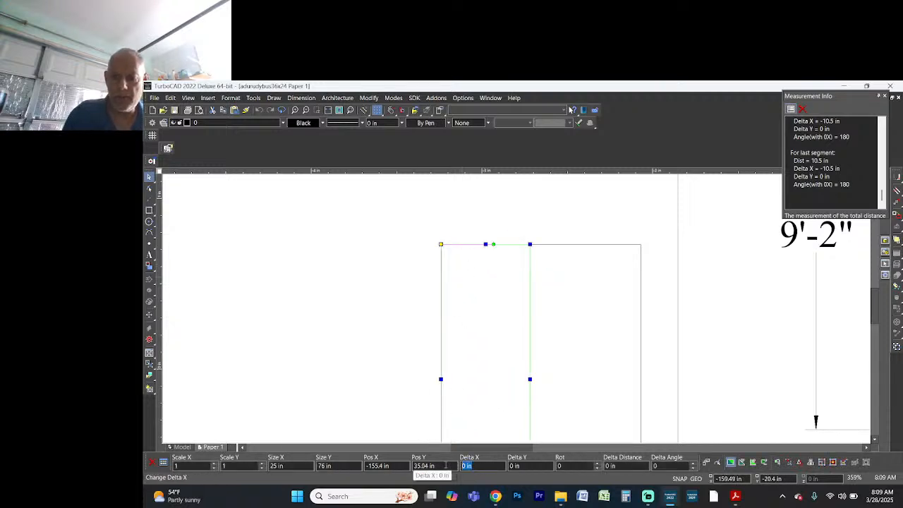
text(2)
key(Tab)
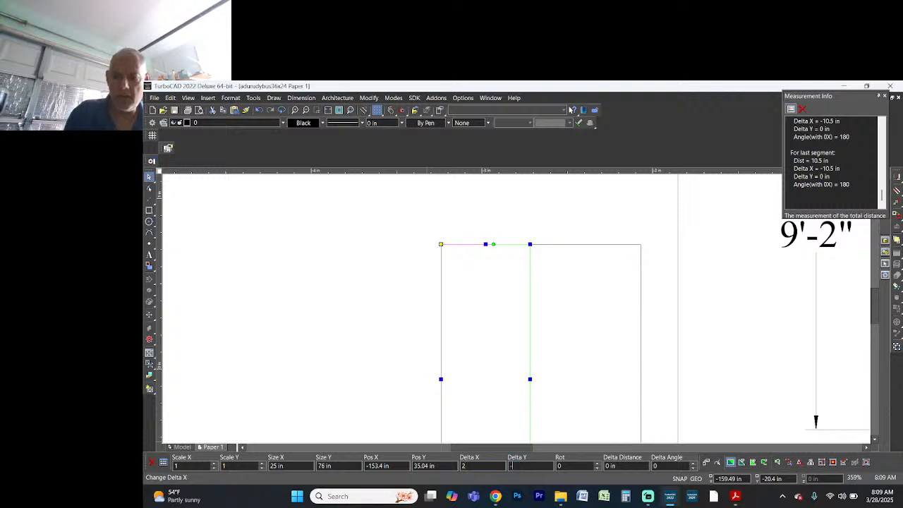
key(Return)
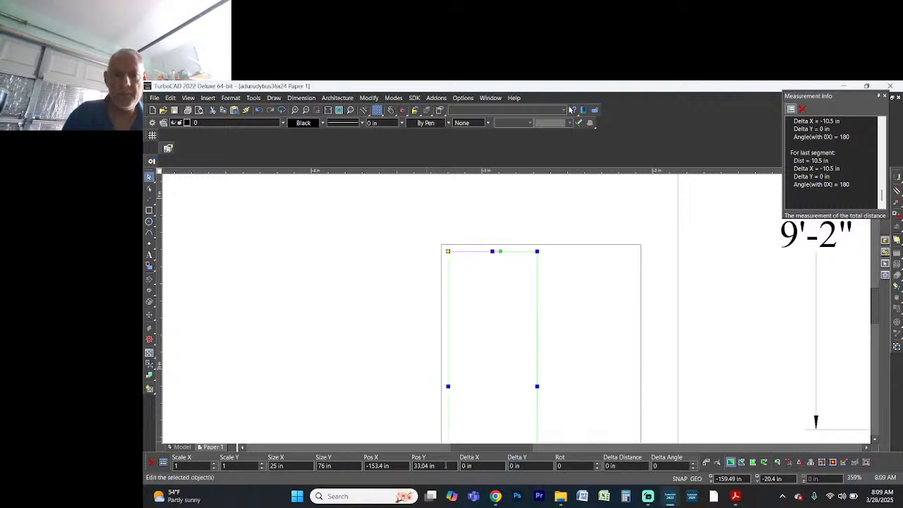
click(409, 353)
scroll(569, 317, down, 2)
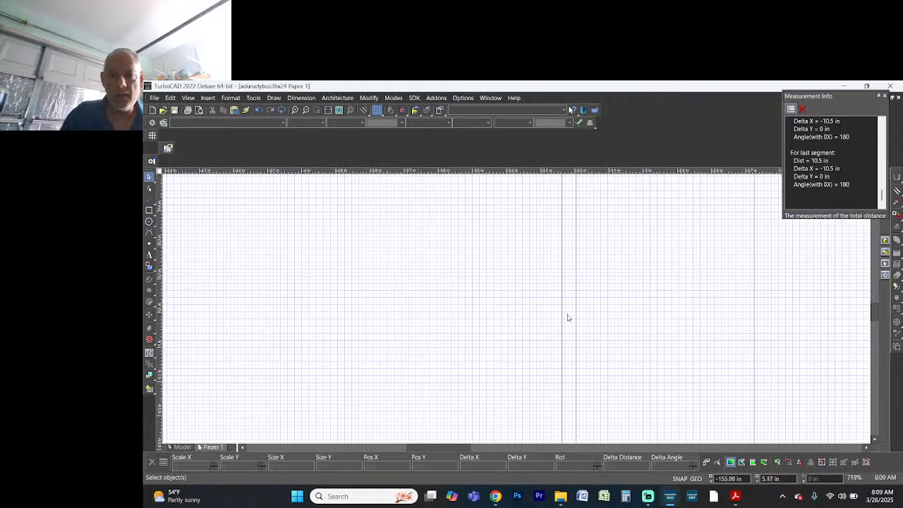
scroll(558, 316, up, 2)
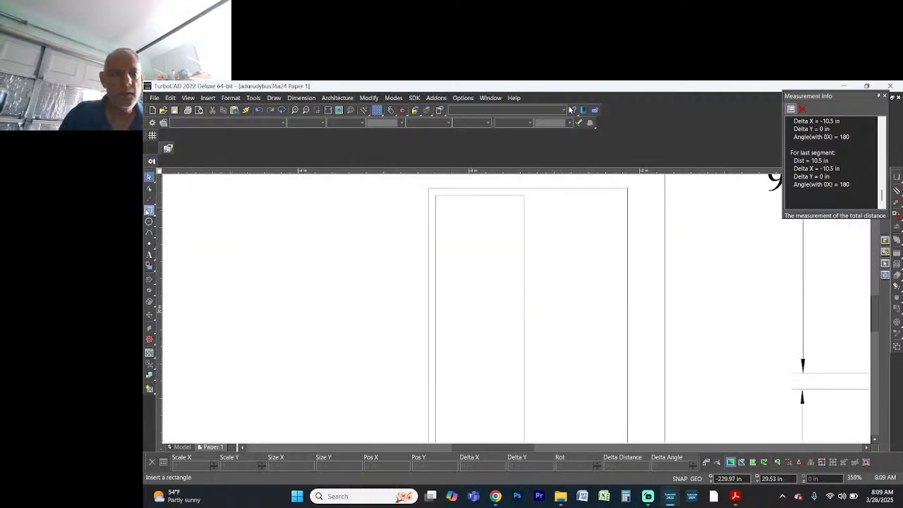
Step: Draw a second panel rectangle down to the door bottom and select it
click(149, 210)
click(435, 195)
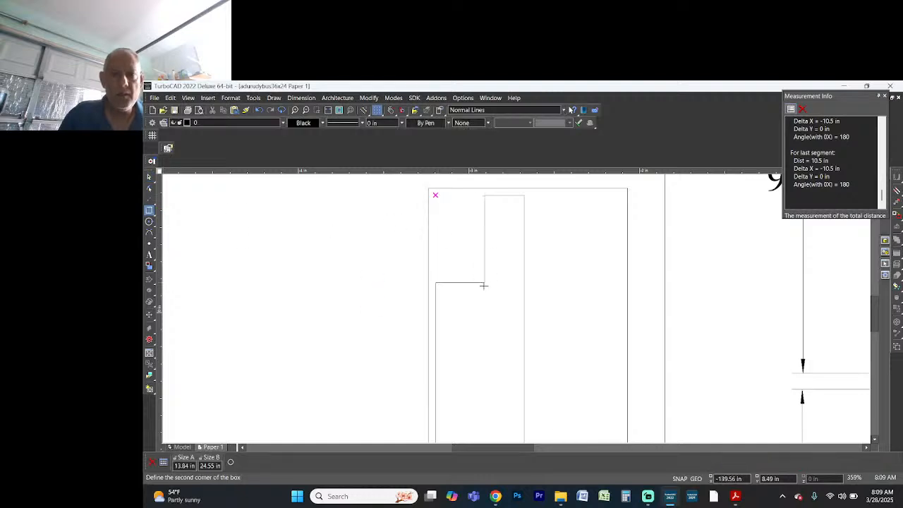
scroll(483, 285, down, 2)
click(534, 399)
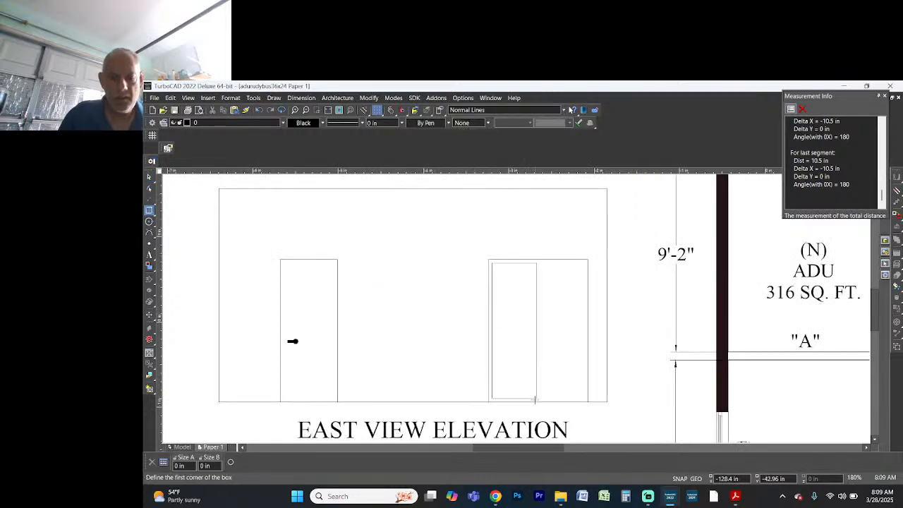
key(space)
click(537, 375)
click(560, 392)
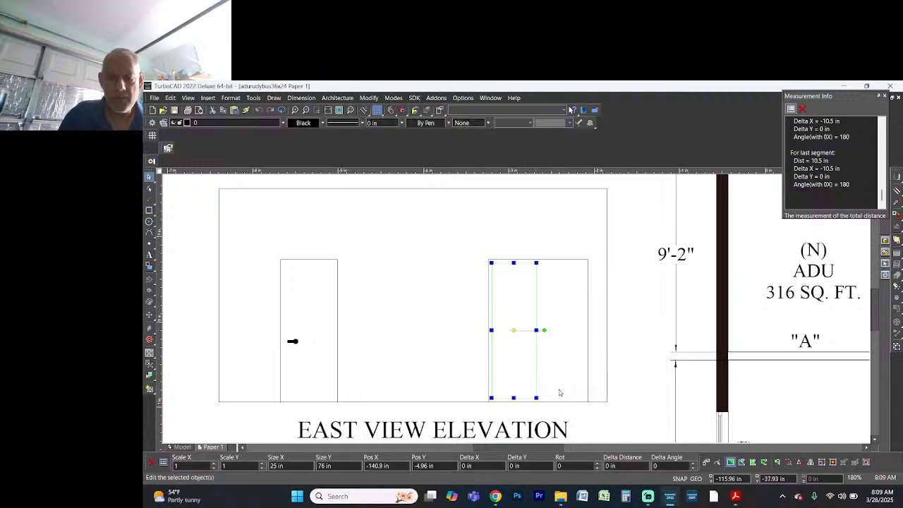
Step: Move the second panel into the door's right half, inset 2 in from the frame (-2)
key(e)
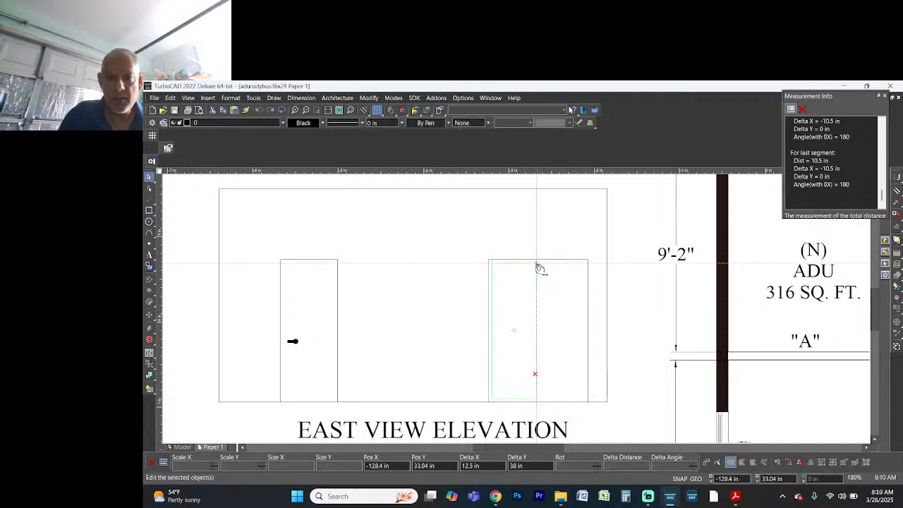
click(537, 264)
drag(538, 263, 586, 259)
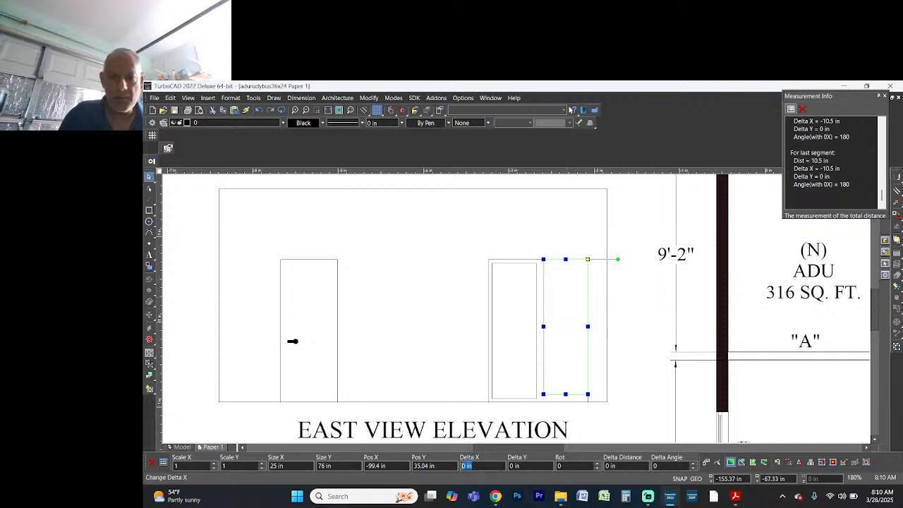
text(-2)
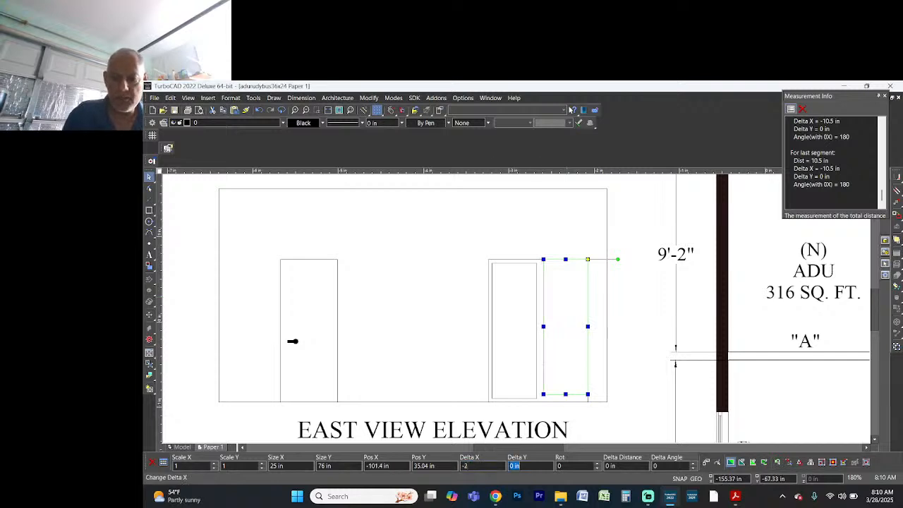
key(Return)
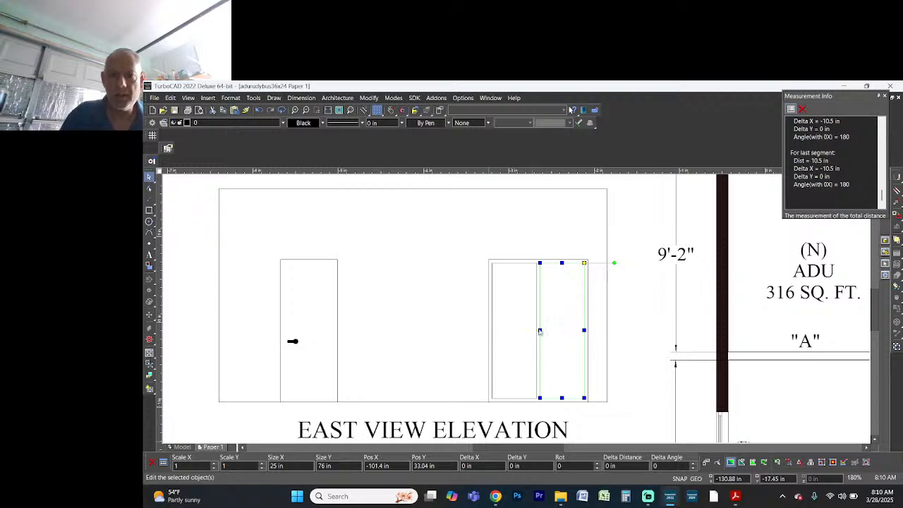
click(460, 318)
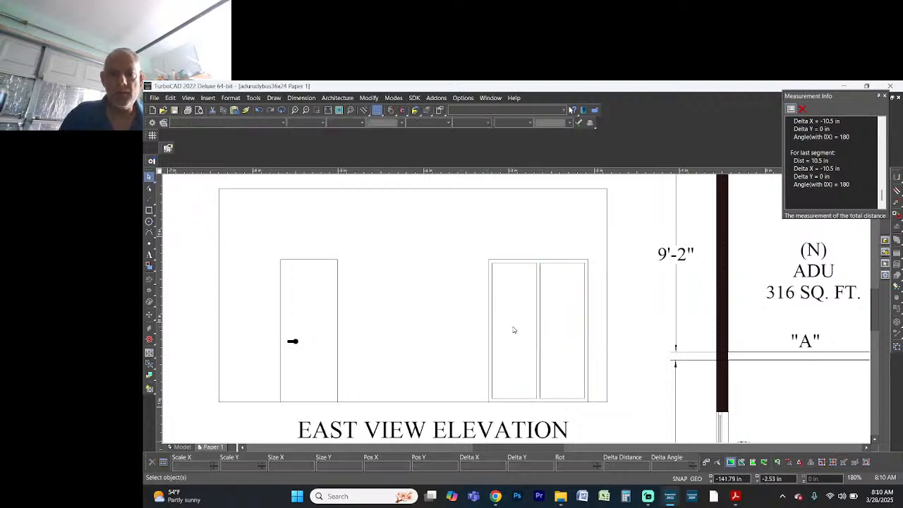
scroll(514, 330, down, 3)
scroll(524, 262, down, 3)
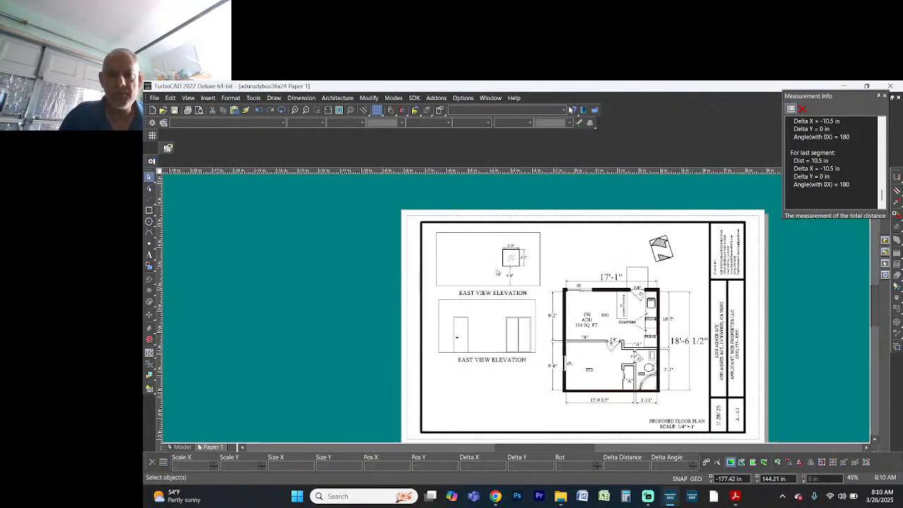
scroll(538, 299, up, 6)
Step: Copy the diagonal glass hatch symbol from the upper window into both door panels
drag(557, 241, 600, 290)
scroll(598, 344, down, 6)
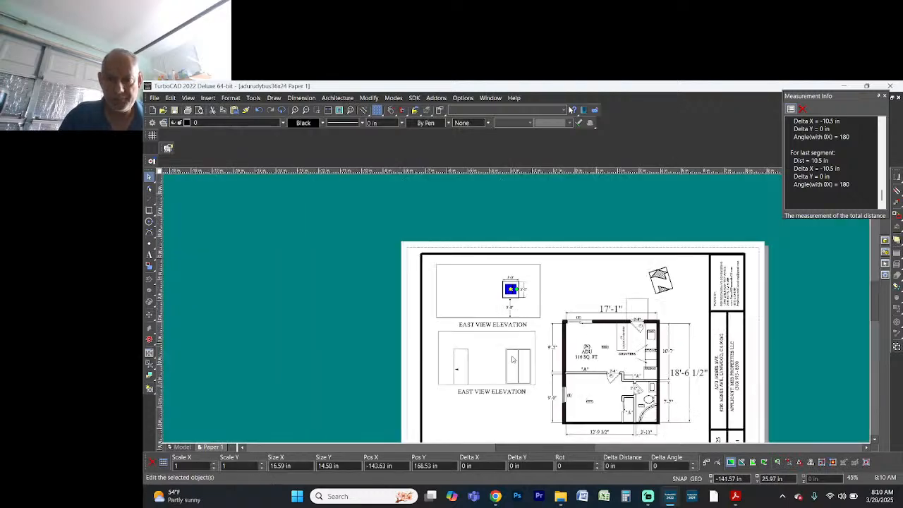
scroll(514, 367, up, 9)
key(ctrl+v)
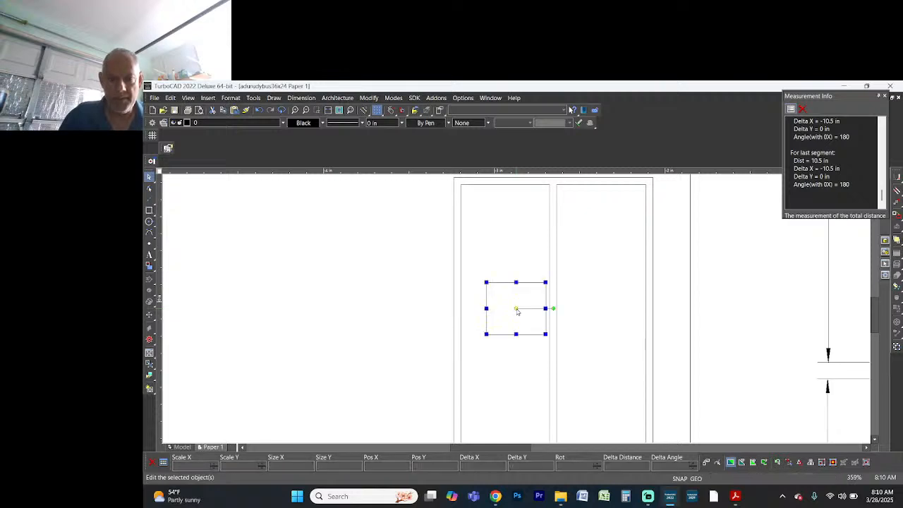
mouse_move(505, 326)
mouse_down()
mouse_move(491, 321)
mouse_move(613, 332)
mouse_up()
key(ctrl+v)
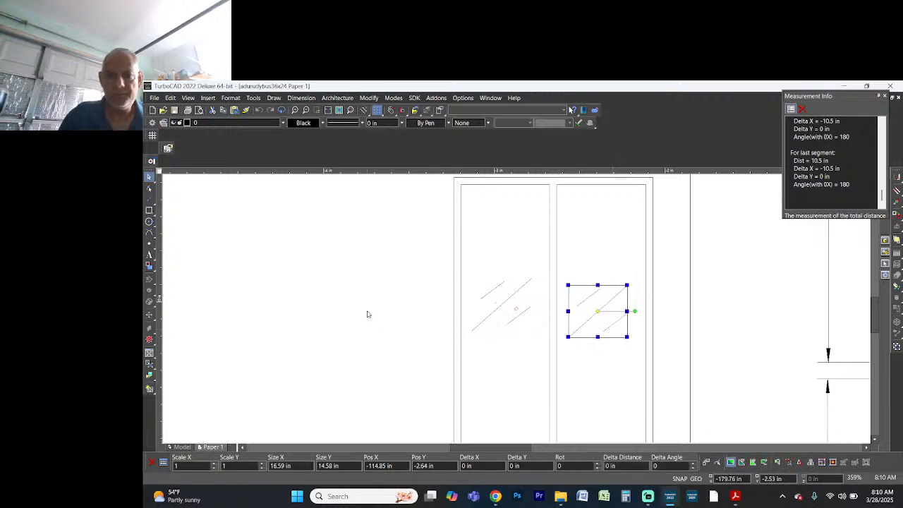
click(368, 312)
scroll(373, 313, down, 2)
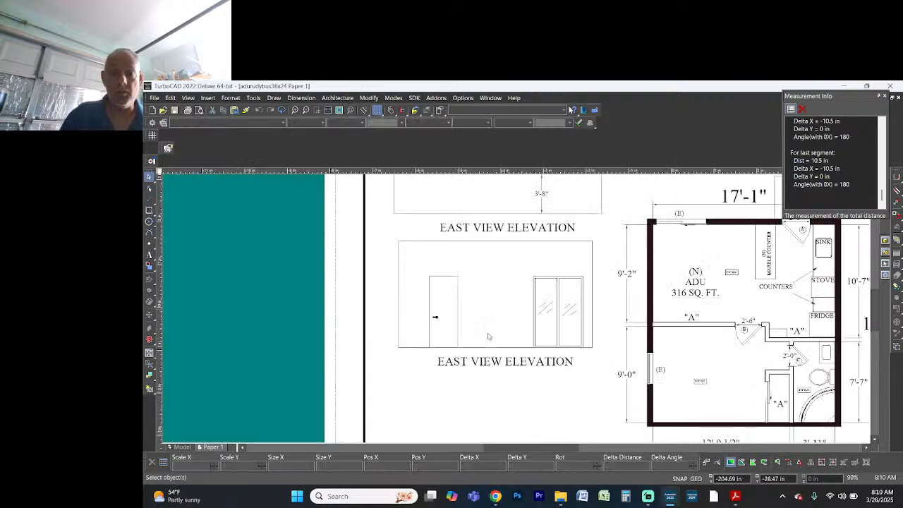
Step: Draw a 48 in by 1 in strip rectangle below the door
scroll(517, 313, up, 1)
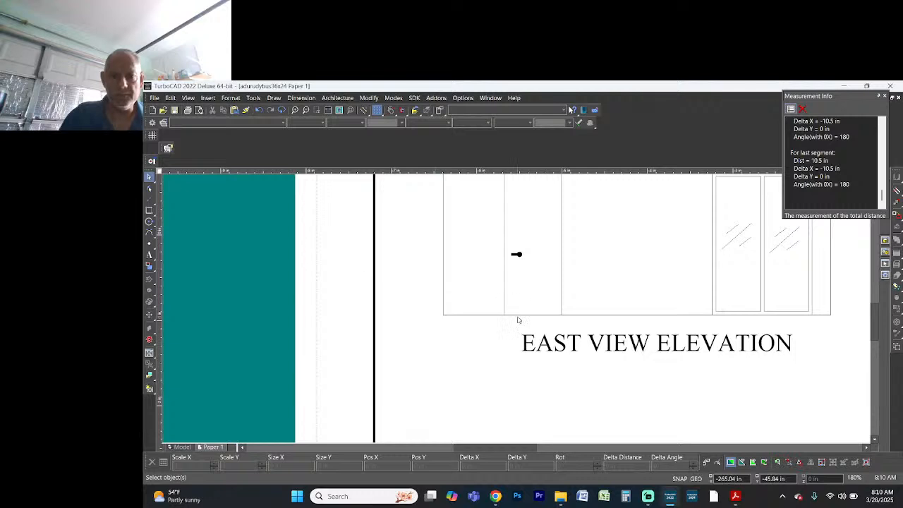
scroll(516, 312, up, 1)
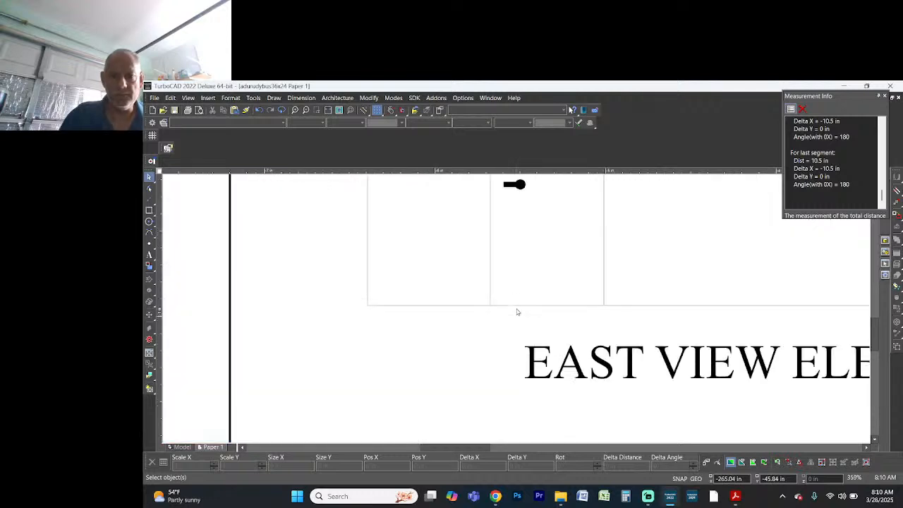
click(149, 210)
click(359, 331)
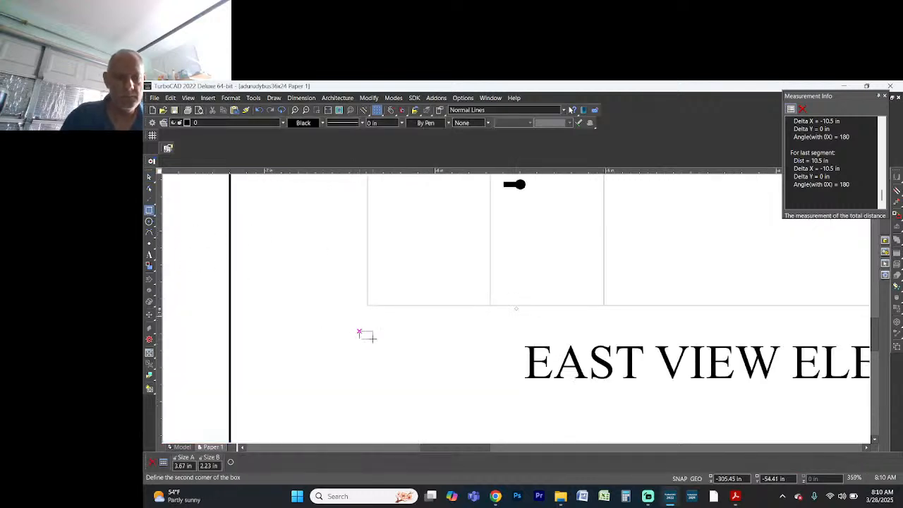
key(Tab)
text(48)
key(Tab)
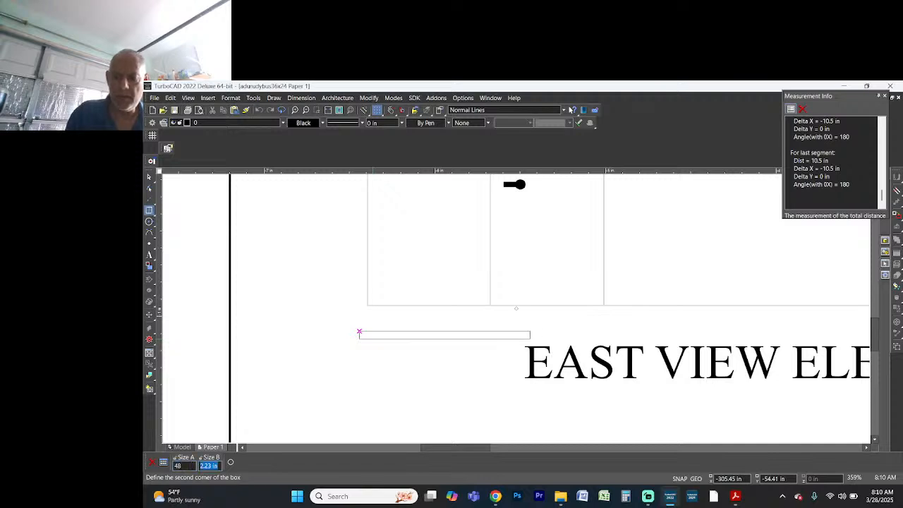
text(1)
key(Return)
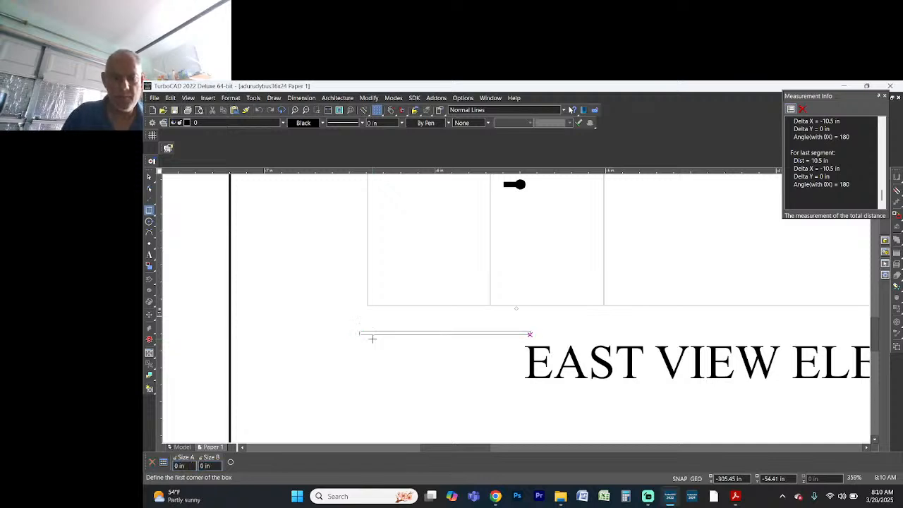
Step: Drag the strip onto the elevation's bottom line directly beneath the door
key(space)
click(410, 332)
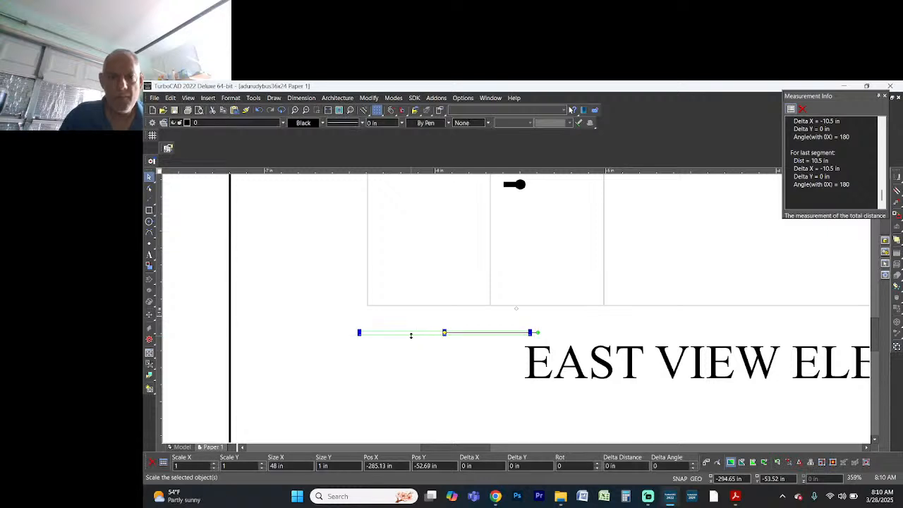
drag(410, 335, 534, 307)
click(662, 335)
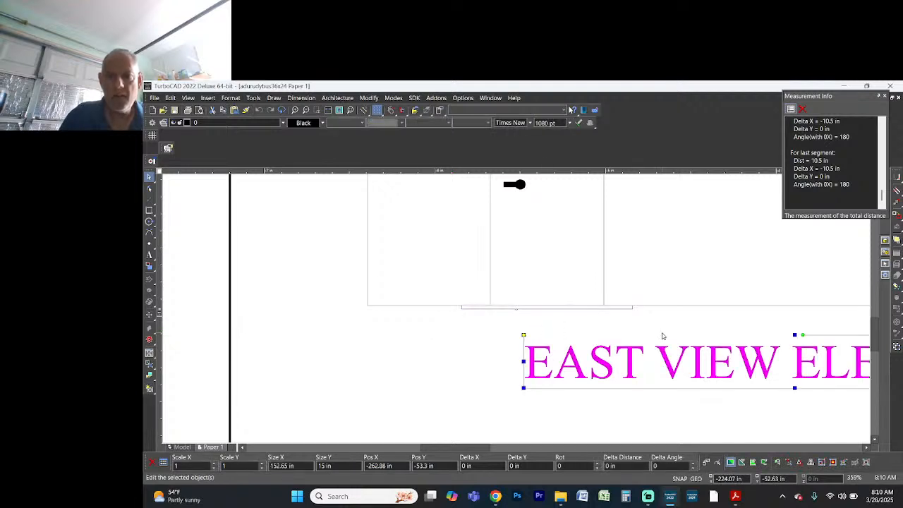
scroll(517, 311, down, 2)
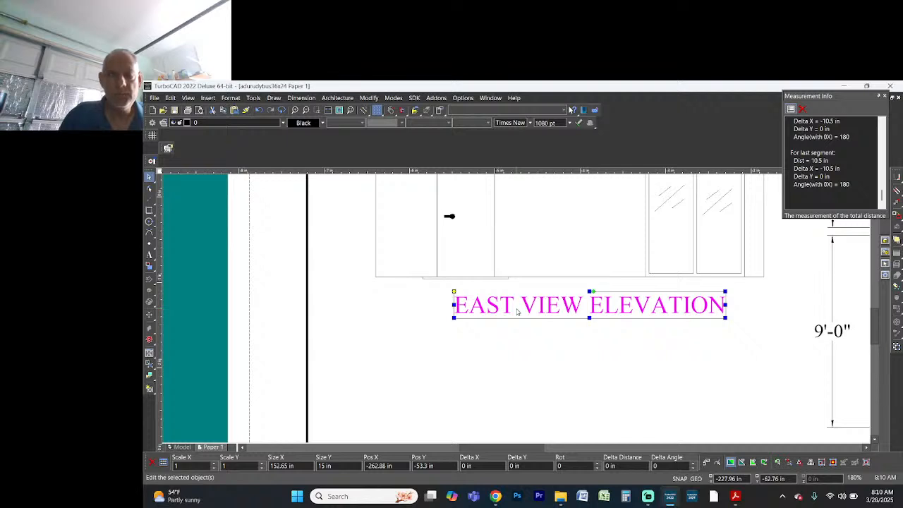
key(alt+Tab)
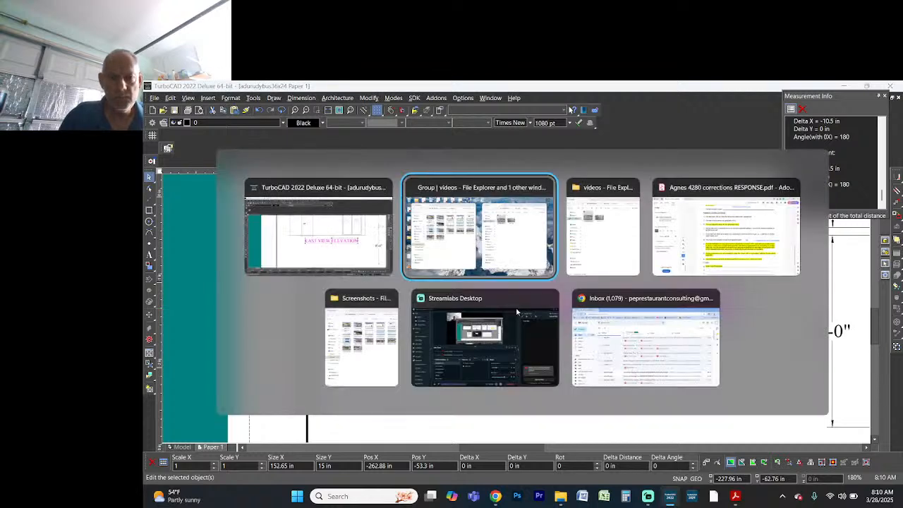
Step: Play IMG_3291 from the videos folder, pause near 0:30, then return to TurboCAD
key(alt+Tab)
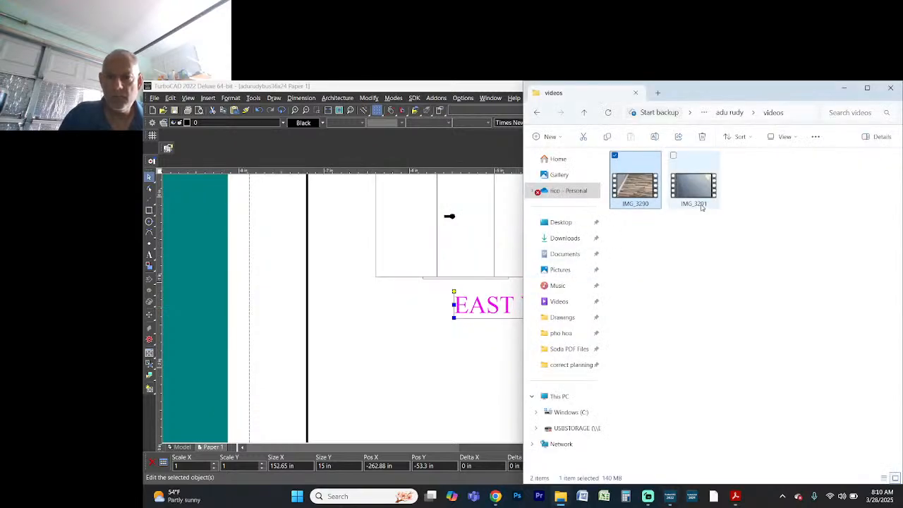
click(698, 202)
double_click(698, 202)
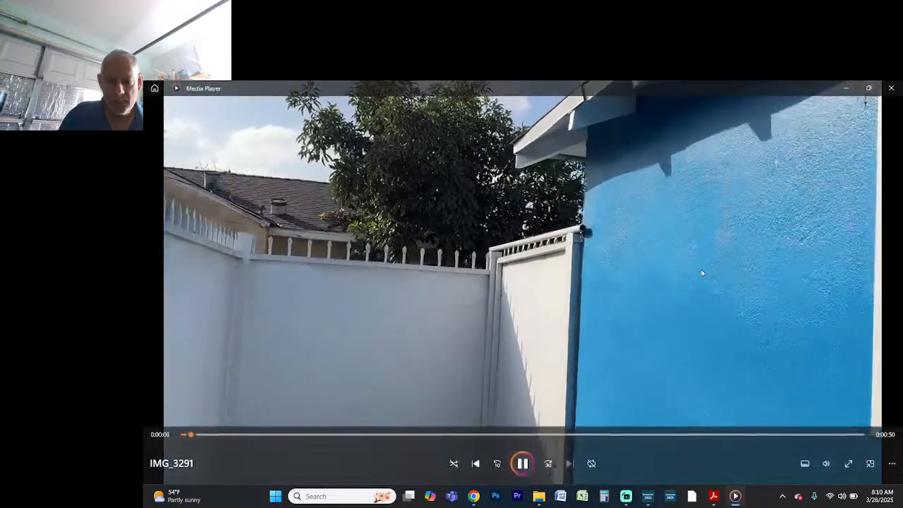
click(587, 435)
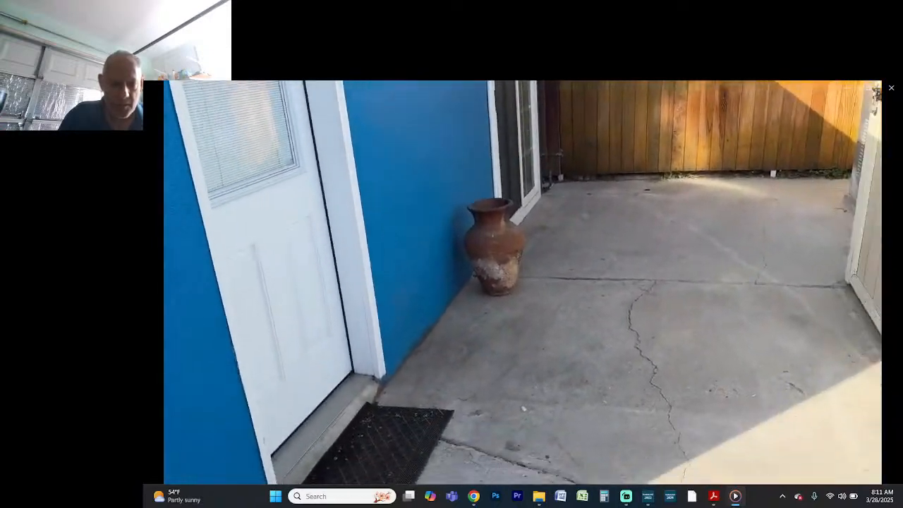
key(space)
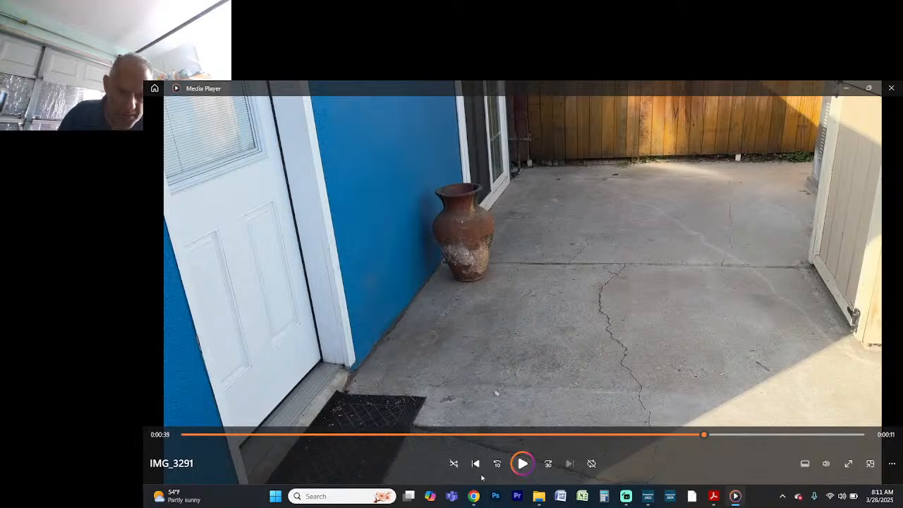
key(alt+Tab)
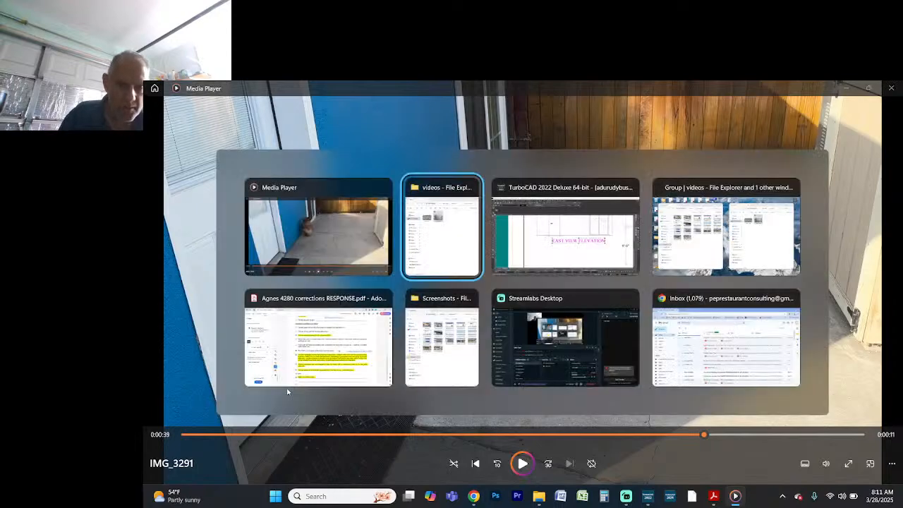
key(alt+Tab)
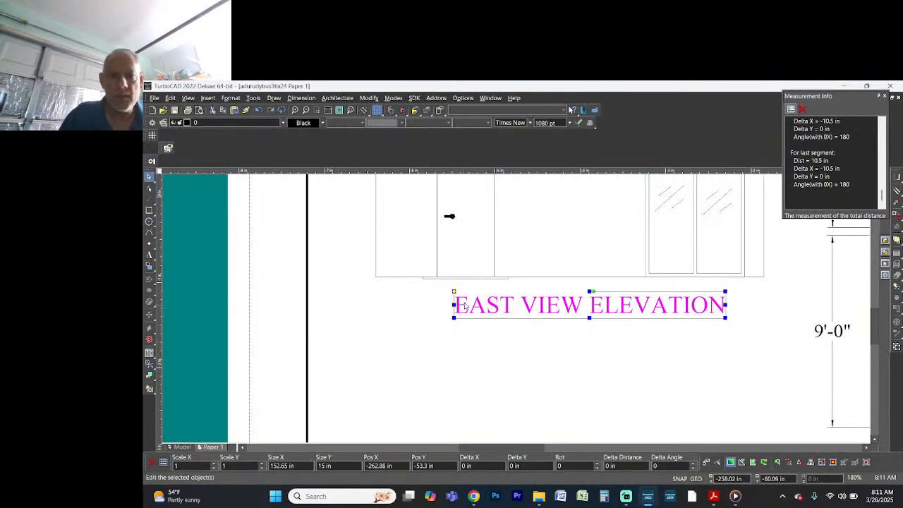
Step: Set the landing line under the door to 2 in tall
scroll(515, 313, up, 1)
scroll(517, 311, up, 1)
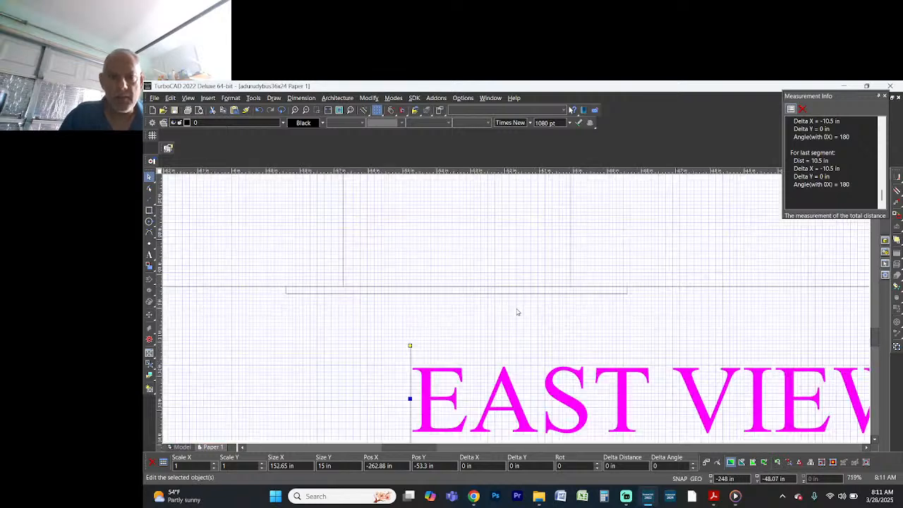
click(521, 299)
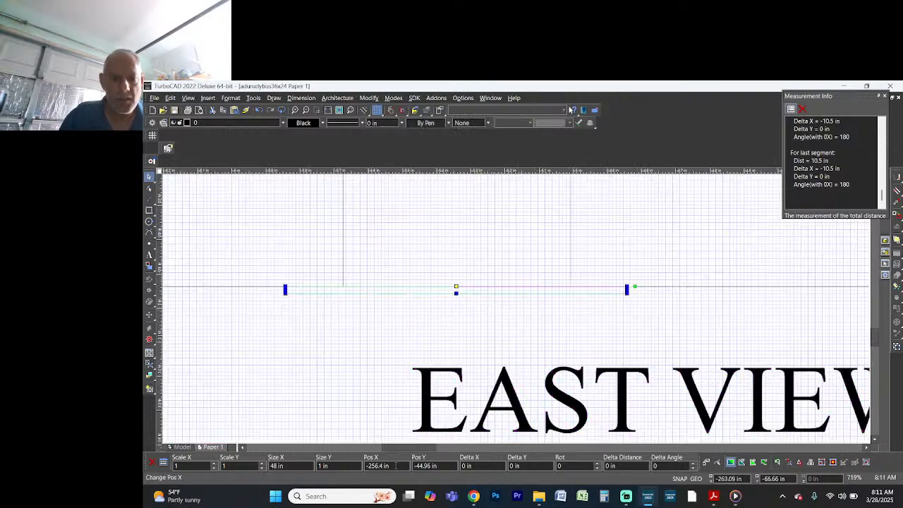
click(333, 466)
text(2)
key(Return)
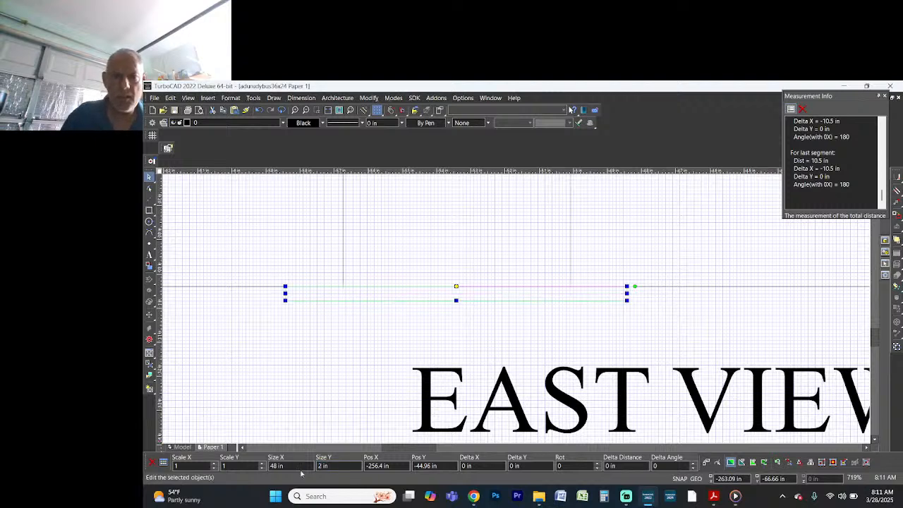
Step: Raise the landing and the tall door rectangle by a Delta Y of 2 in
shift+click(571, 227)
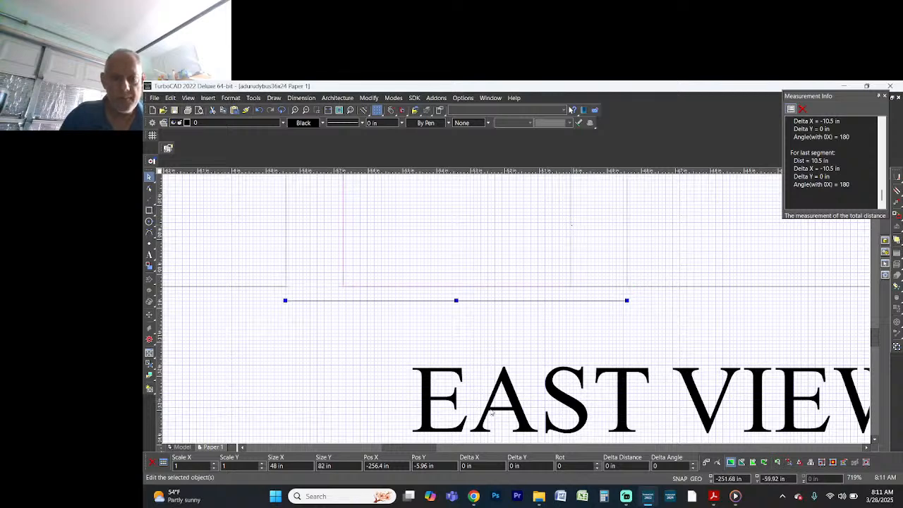
click(504, 467)
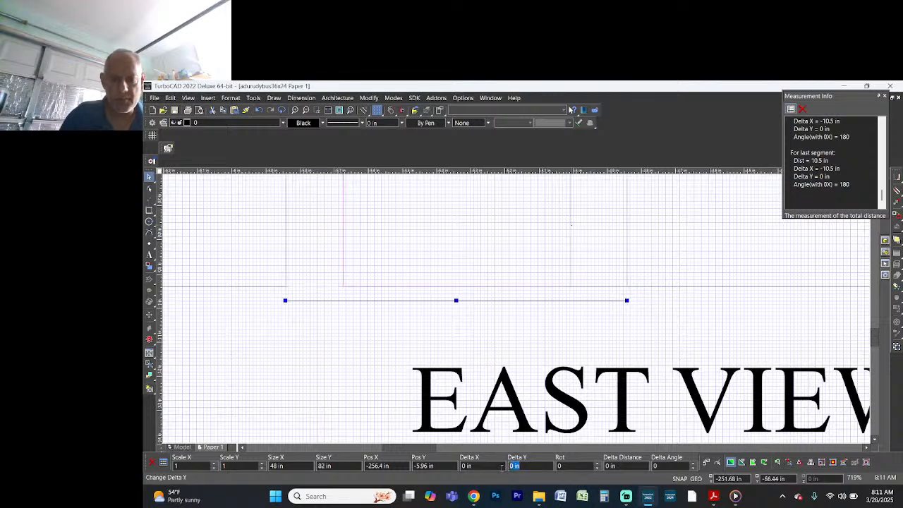
text(2)
key(Return)
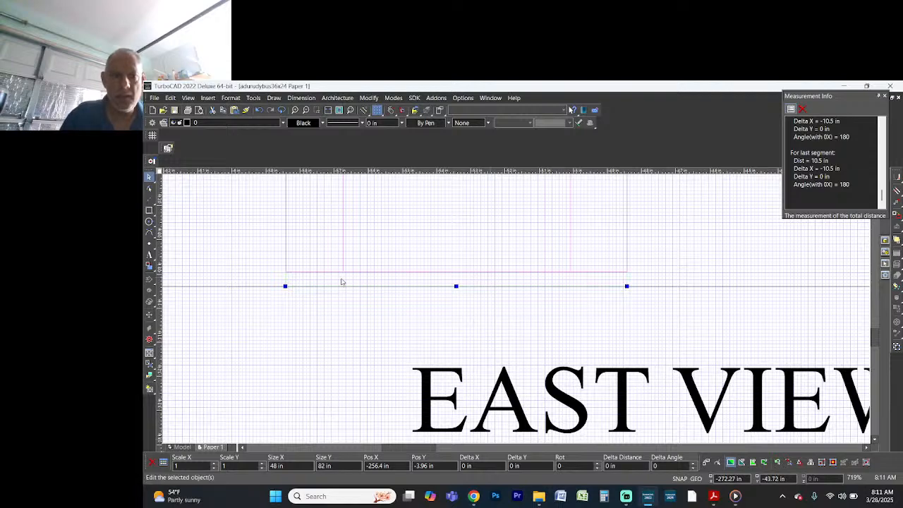
click(343, 326)
scroll(517, 311, down, 5)
scroll(541, 267, down, 3)
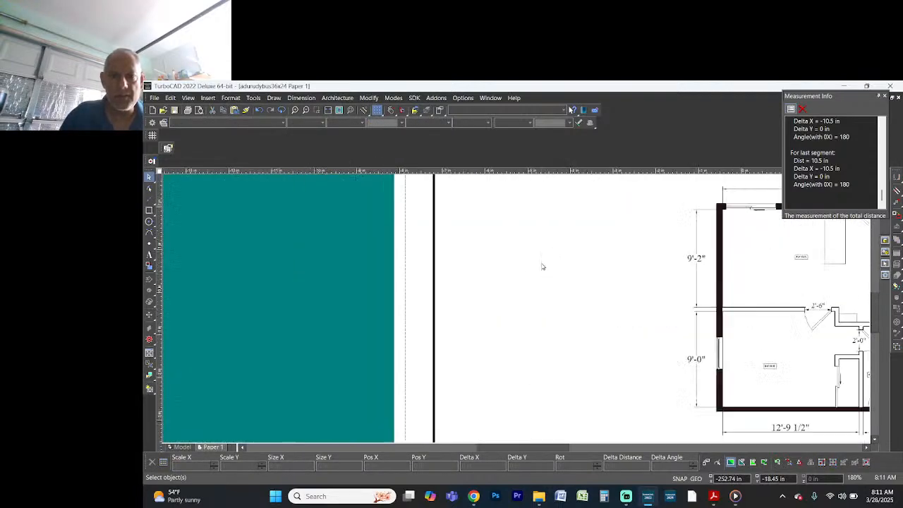
scroll(518, 313, up, 3)
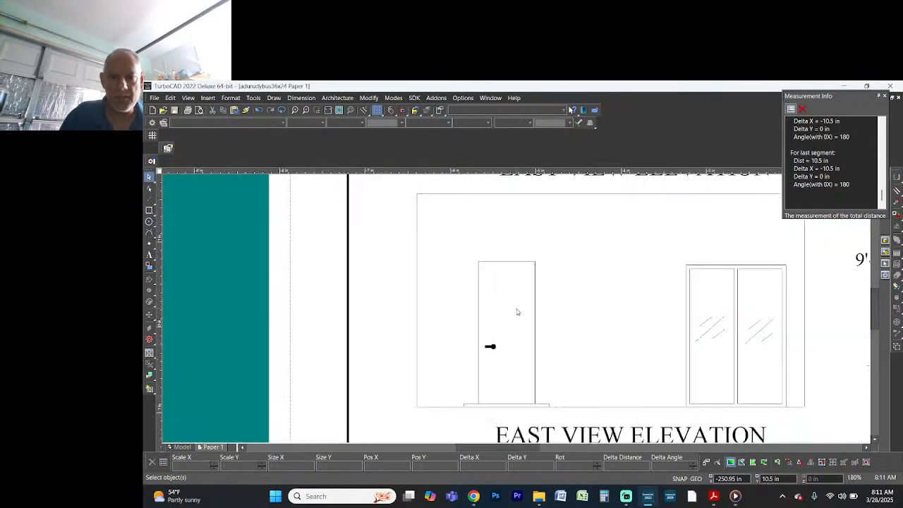
Step: Drag the door handle higher up on the door
click(490, 346)
scroll(504, 367, up, 2)
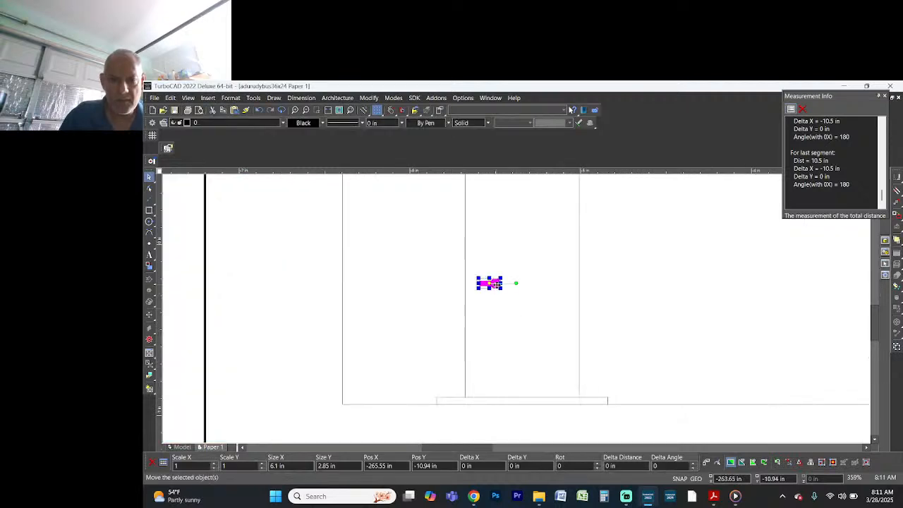
drag(490, 284, 485, 245)
scroll(498, 251, down, 4)
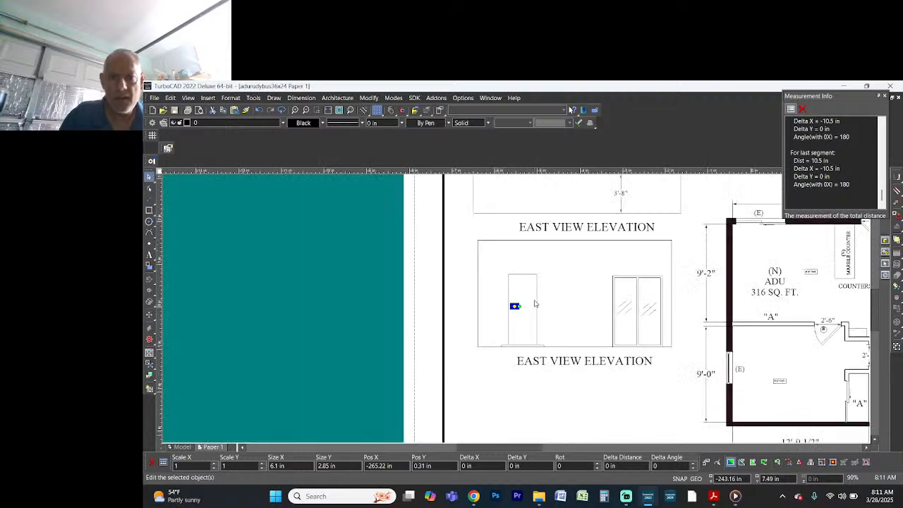
scroll(522, 310, up, 2)
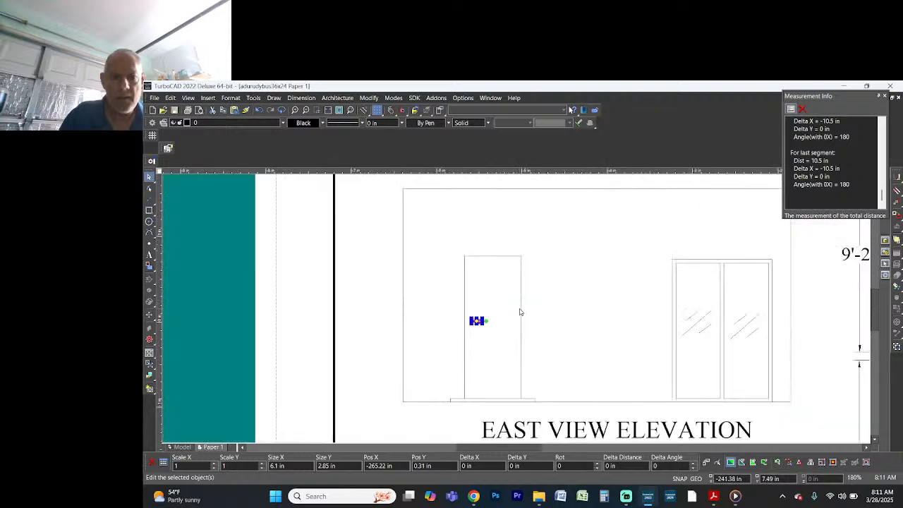
click(149, 314)
Step: Add orthogonal dimensions: 2'-8" door width above, 6'-8" height beside, 4'-0" landing below
click(464, 256)
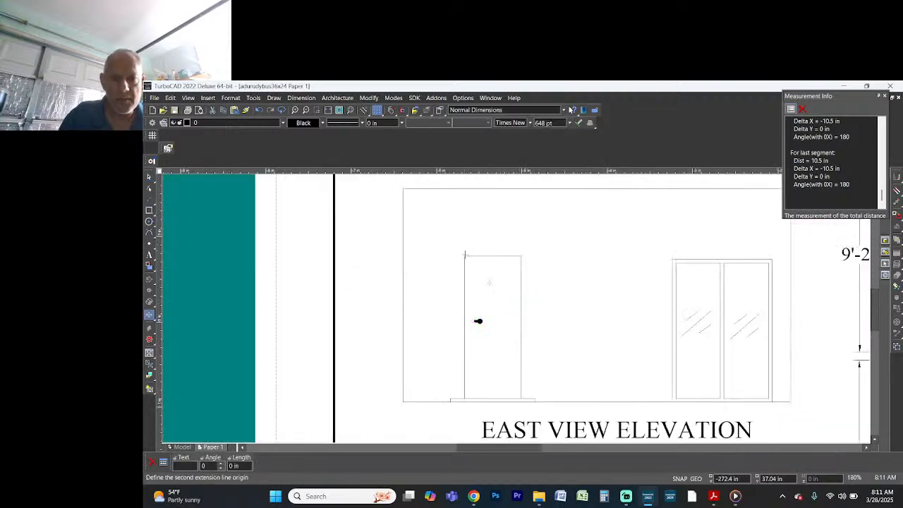
click(520, 255)
click(520, 247)
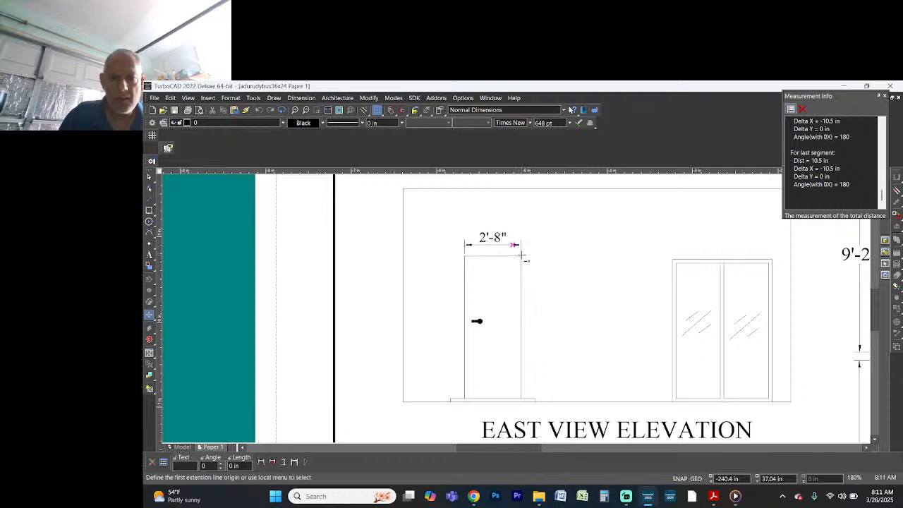
click(520, 256)
click(520, 397)
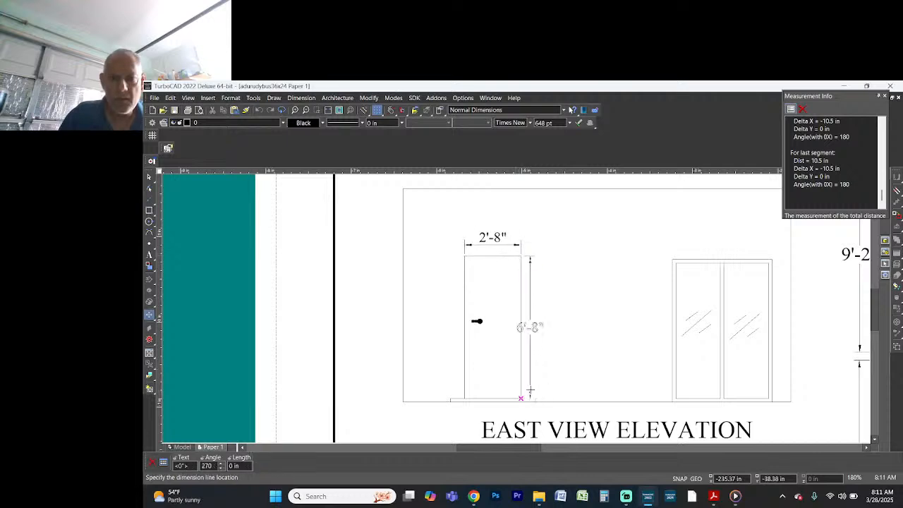
click(541, 386)
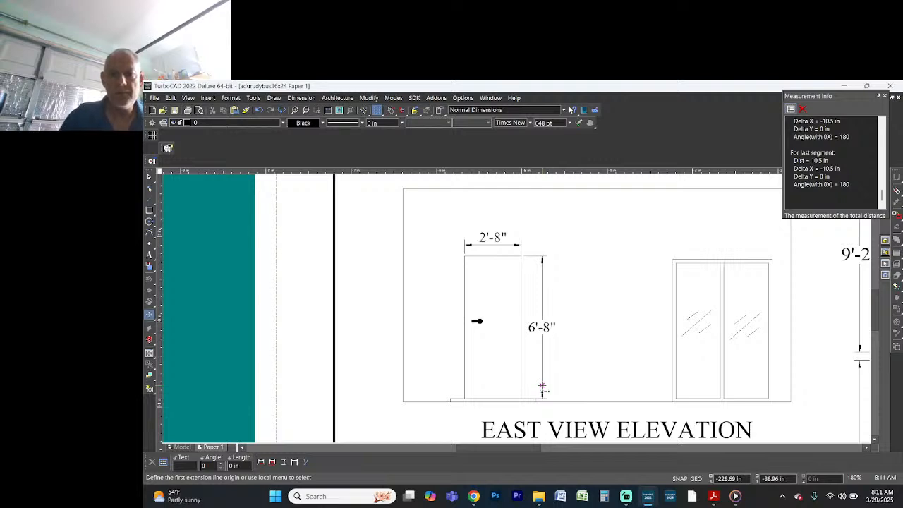
click(450, 401)
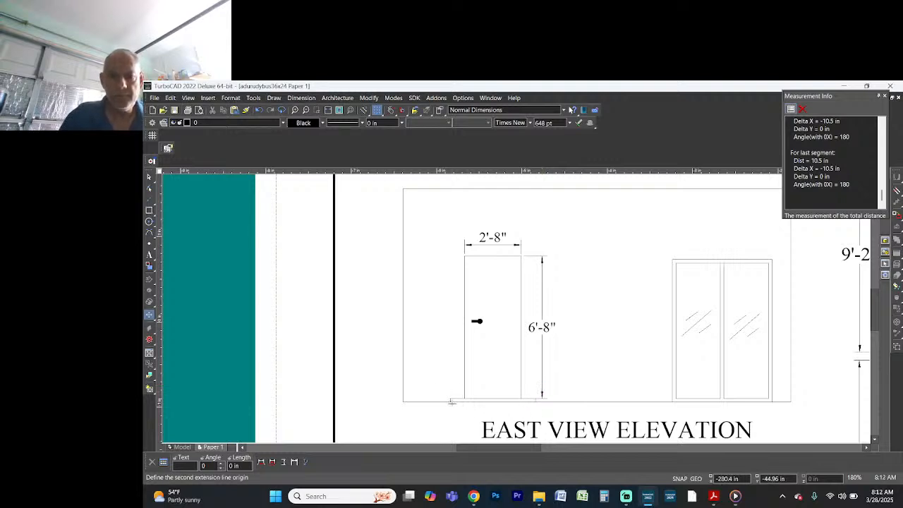
click(534, 402)
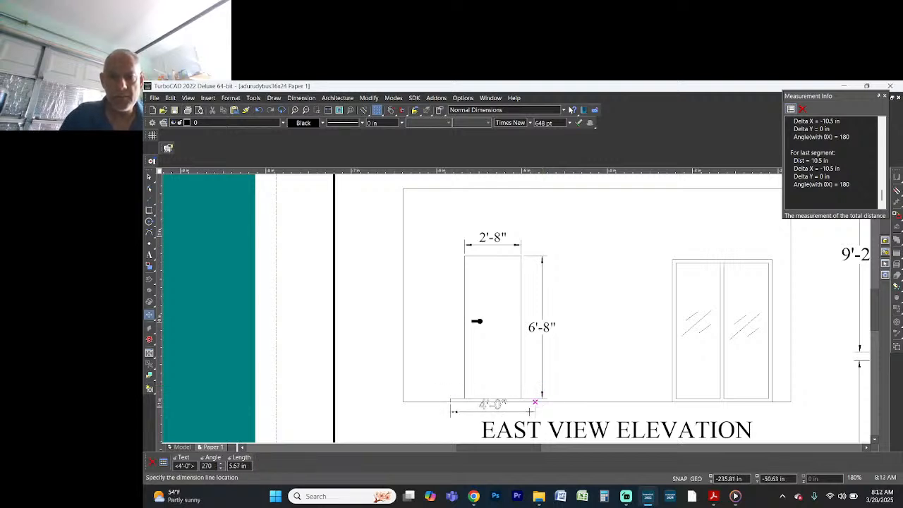
click(529, 416)
scroll(532, 304, down, 2)
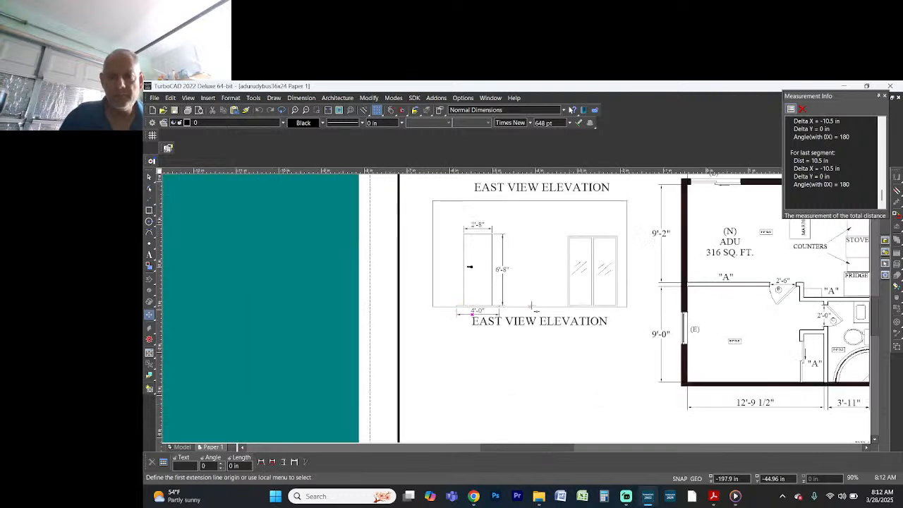
scroll(534, 306, down, 2)
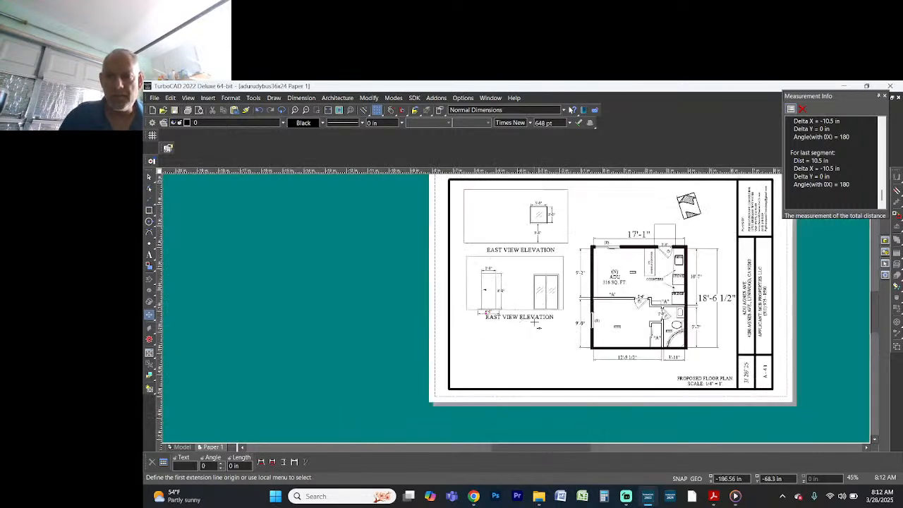
scroll(557, 308, up, 2)
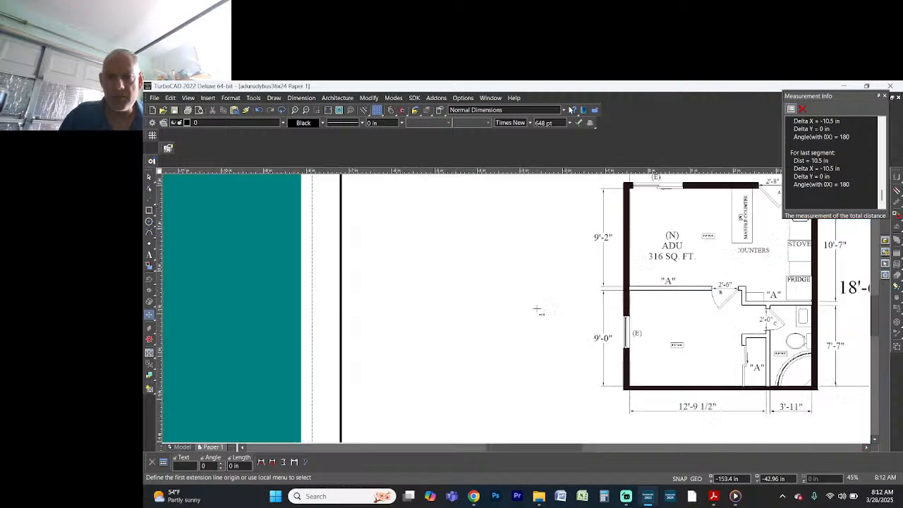
key(Escape)
Step: Move the copied lower title further down and change EAST to SOUTH so it reads SOUTH VIEW ELEVATION
click(498, 326)
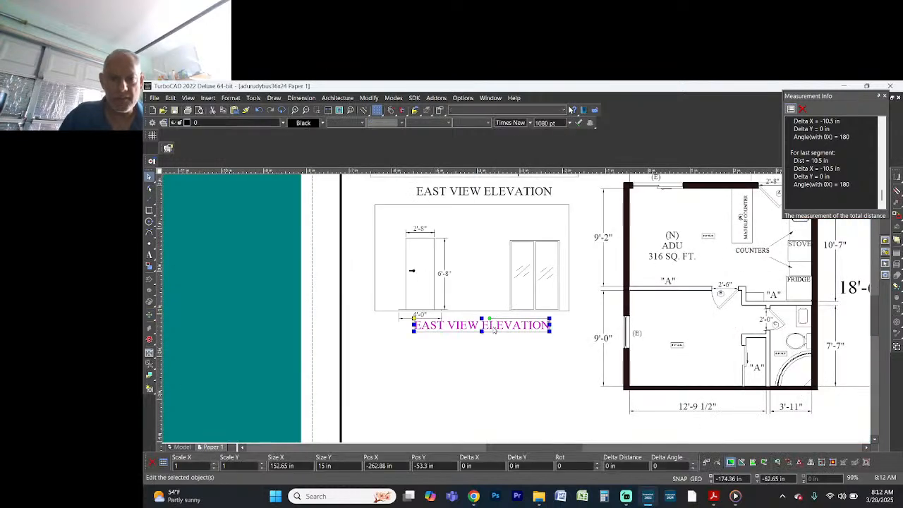
drag(498, 325, 489, 333)
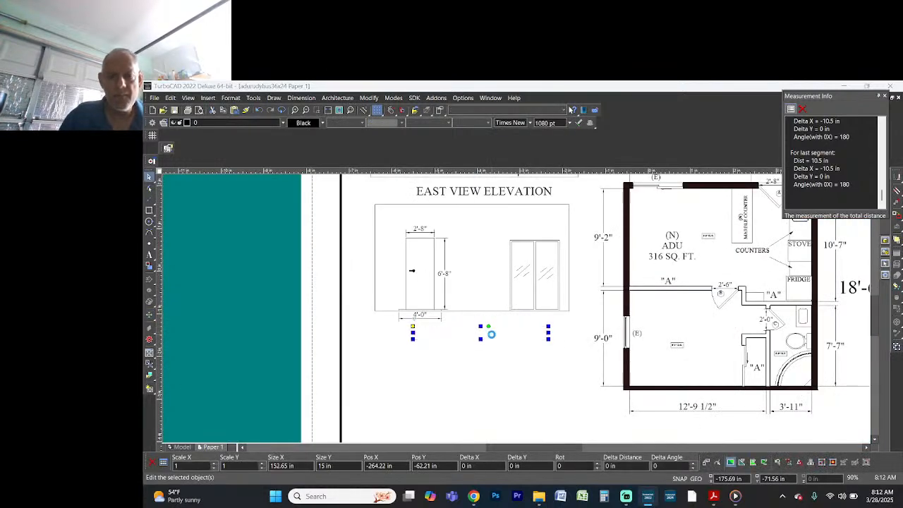
double_click(488, 332)
double_click(488, 186)
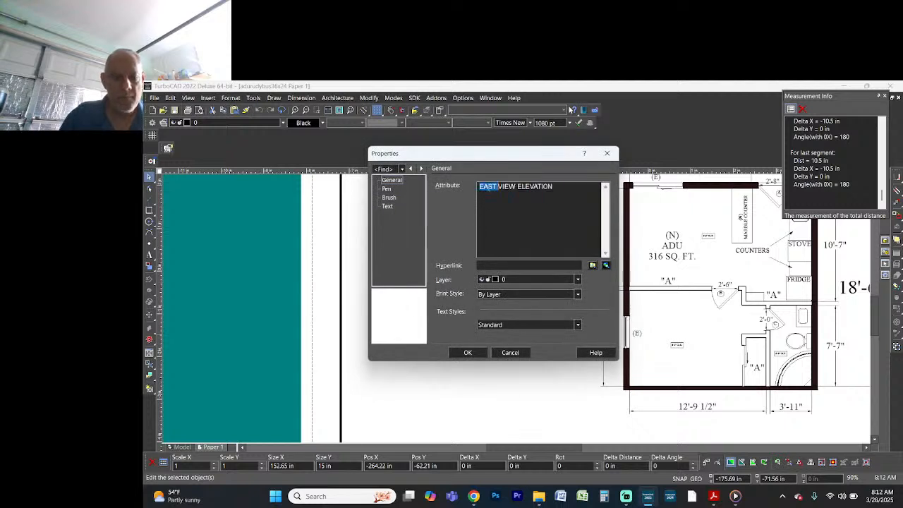
text(SOU)
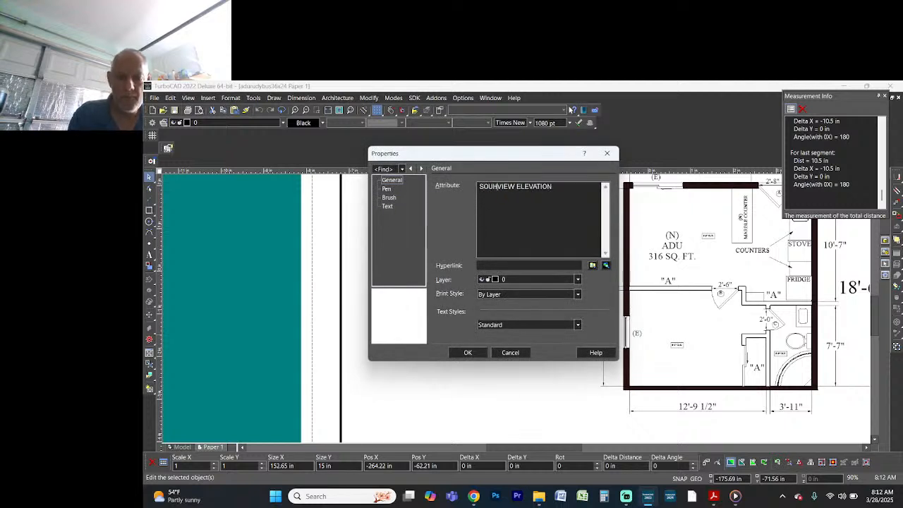
text(TH)
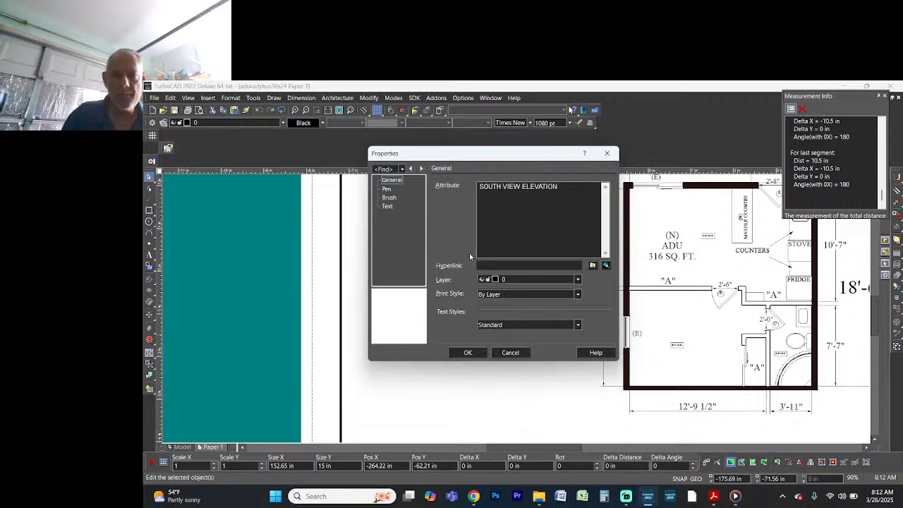
click(467, 352)
click(472, 364)
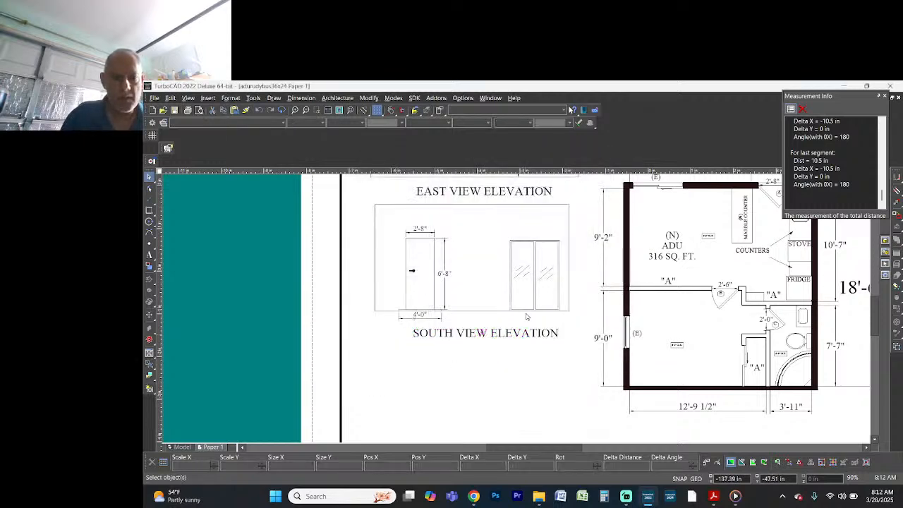
key(alt+Tab)
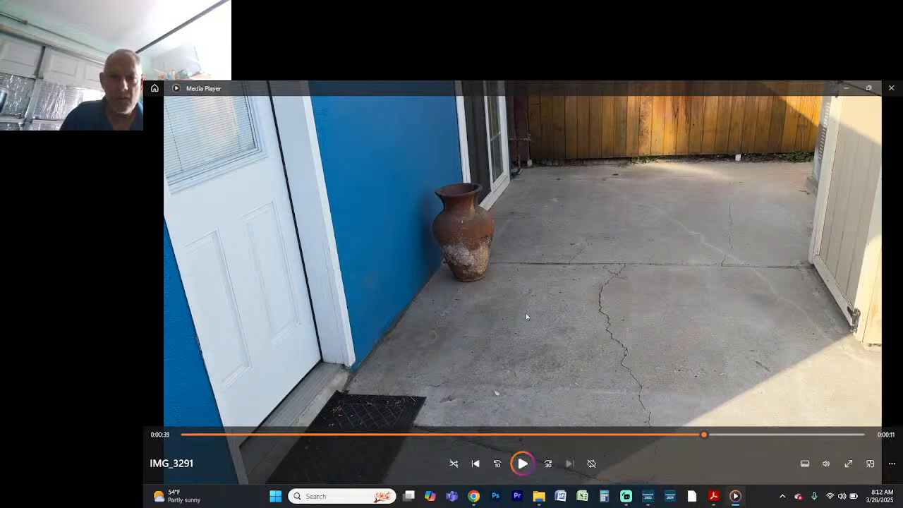
key(alt+Tab)
scroll(525, 317, up, 2)
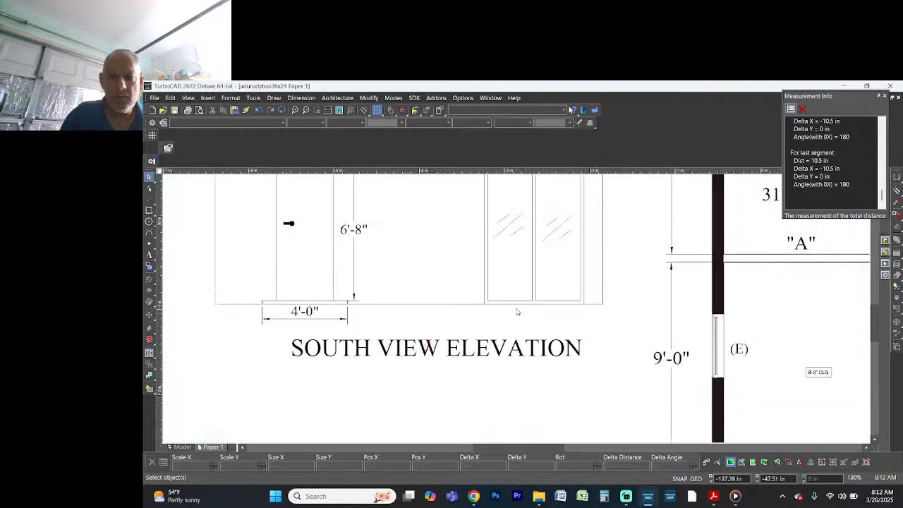
key(alt+Tab)
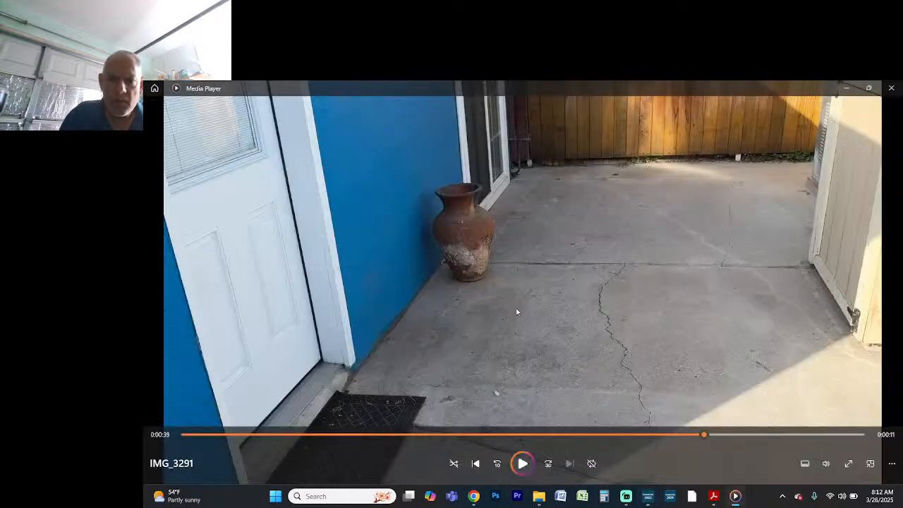
key(alt+Tab)
scroll(518, 309, down, 2)
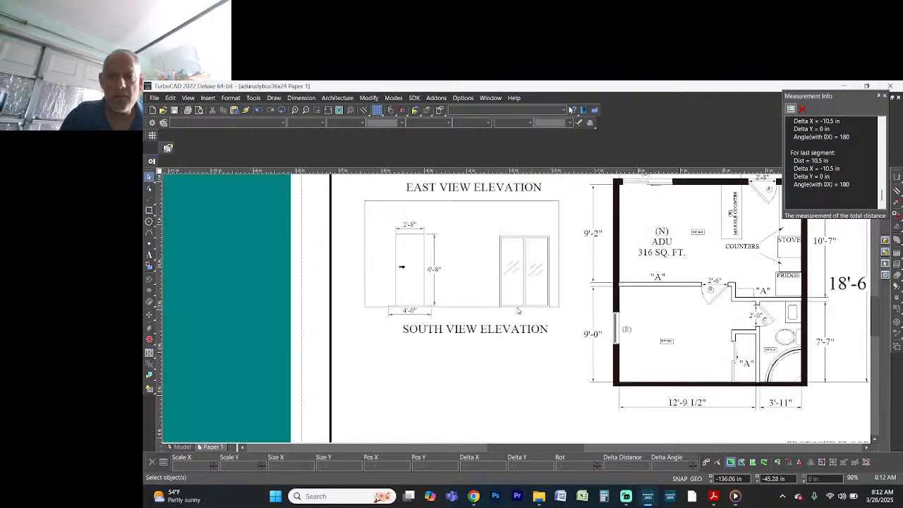
scroll(520, 303, up, 2)
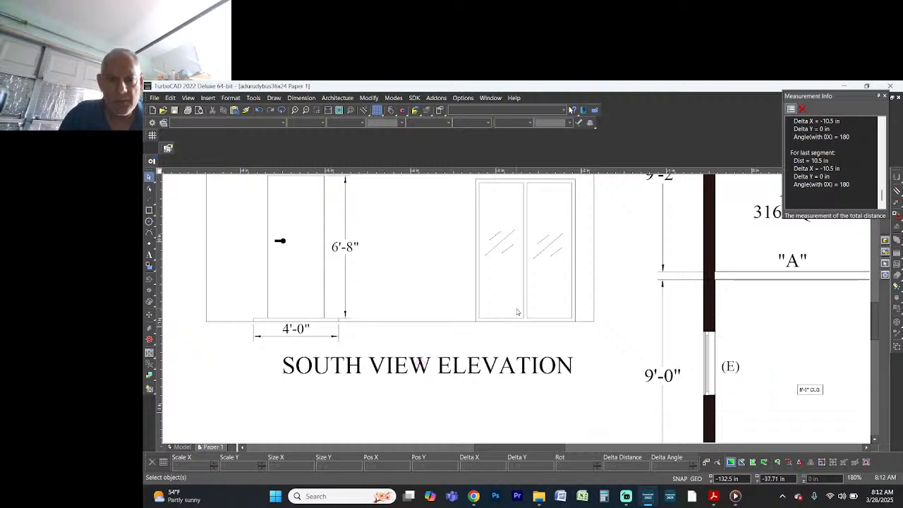
key(alt+Tab)
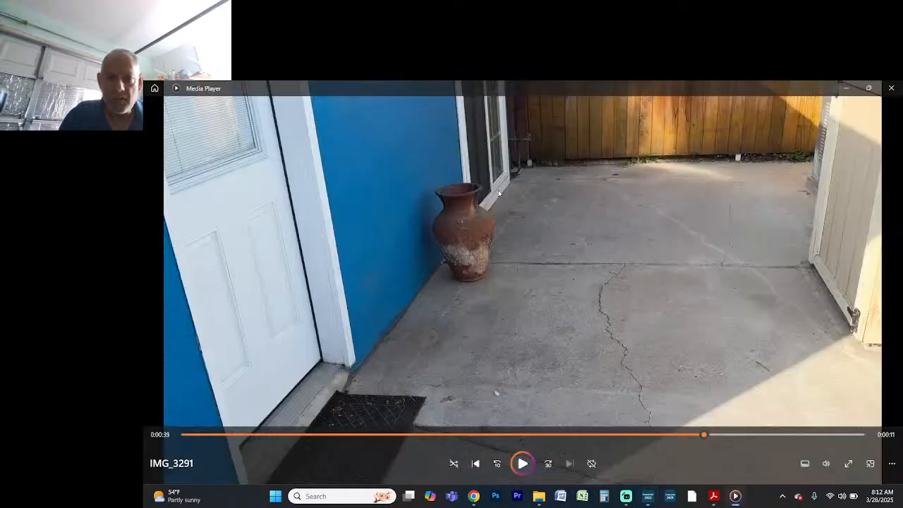
key(alt+Tab)
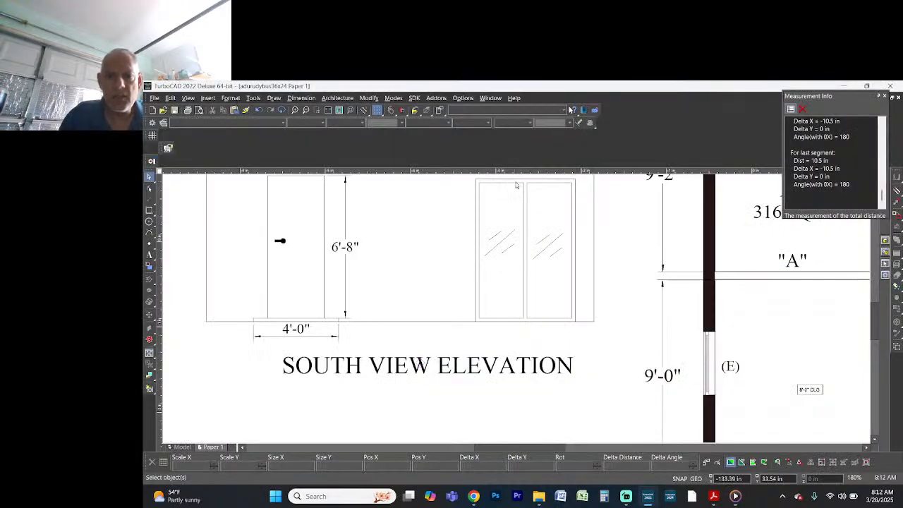
Step: Set the sliding door outline's height to 82 in
click(518, 179)
click(550, 186)
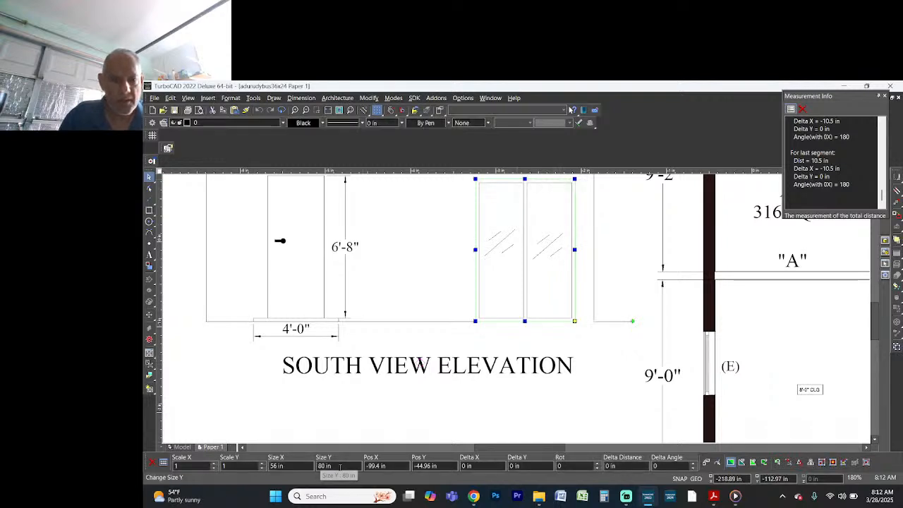
drag(339, 466, 310, 470)
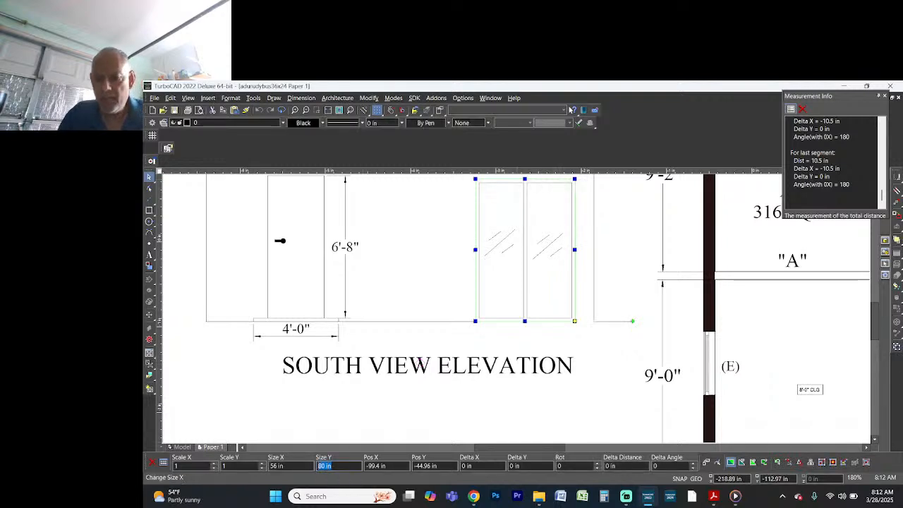
text(82)
key(Return)
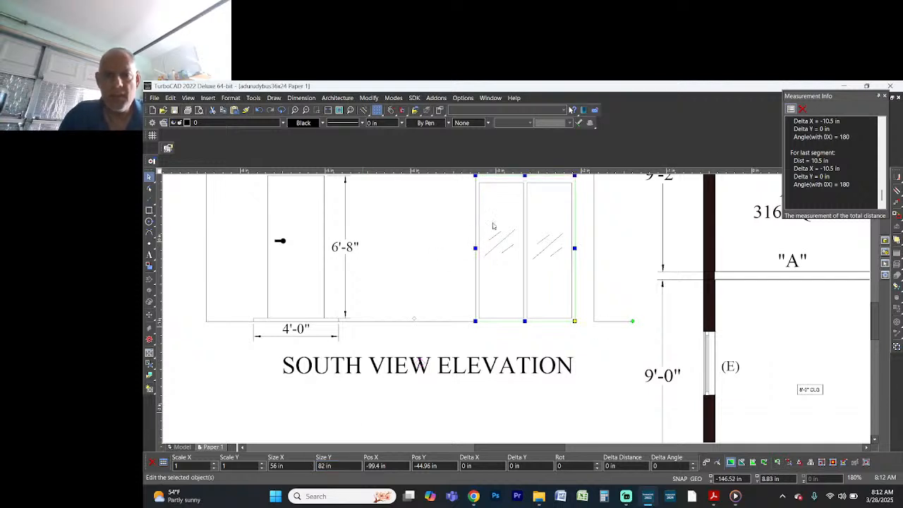
Step: Undo the accidental move of the door outline and check the door frame's vertical offset
drag(550, 282, 493, 244)
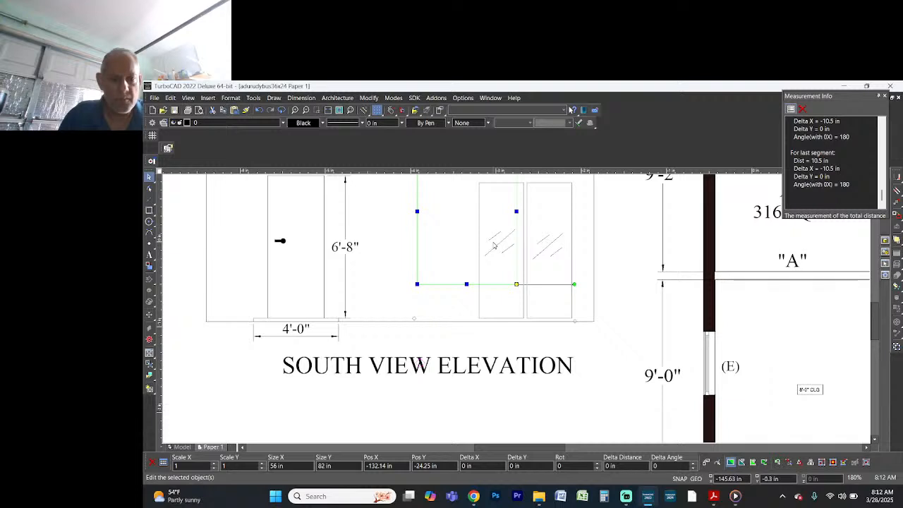
key(ctrl+z)
click(588, 349)
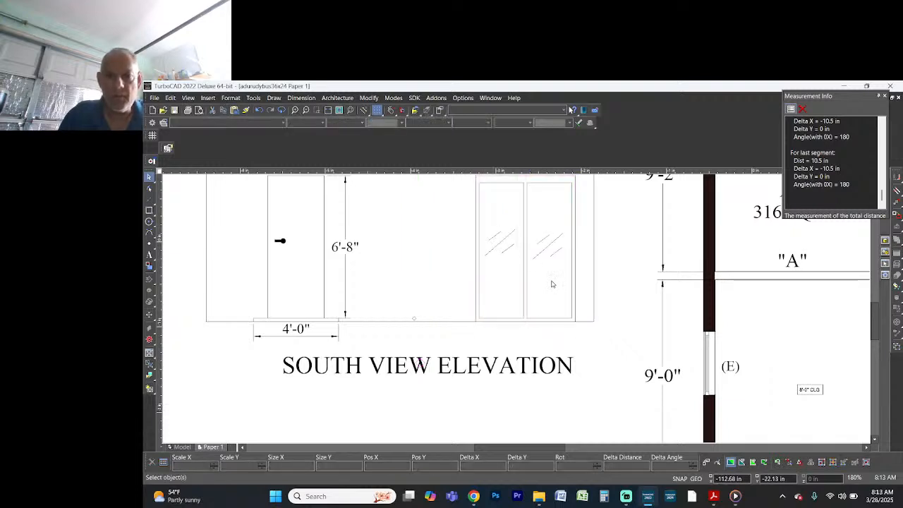
drag(558, 287, 500, 246)
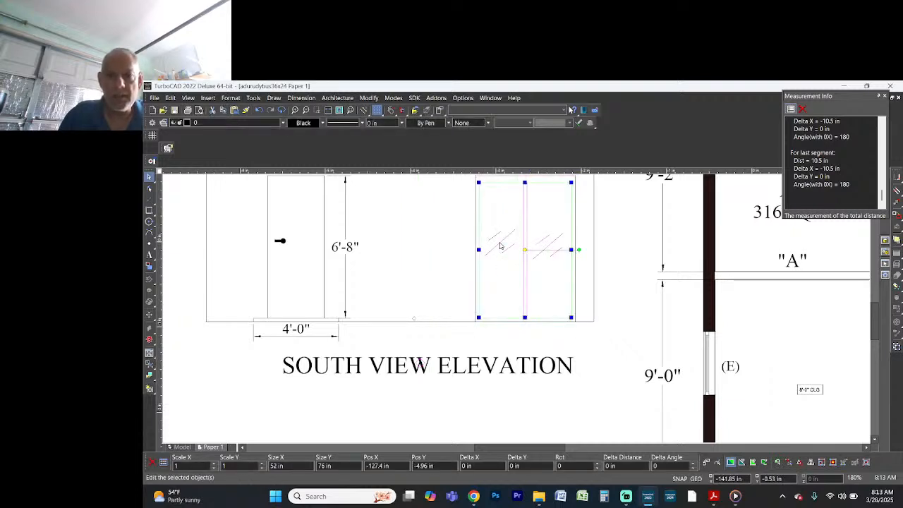
click(544, 468)
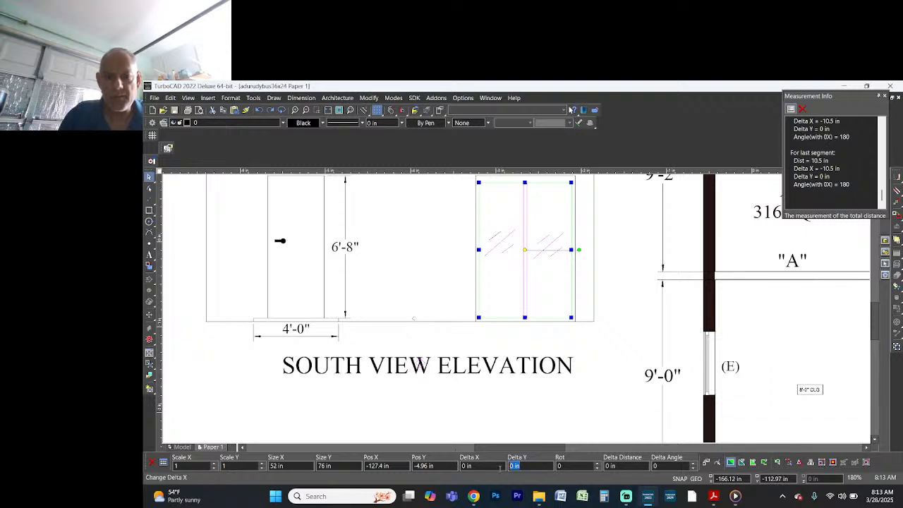
click(627, 292)
scroll(627, 292, down, 2)
scroll(505, 289, up, 1)
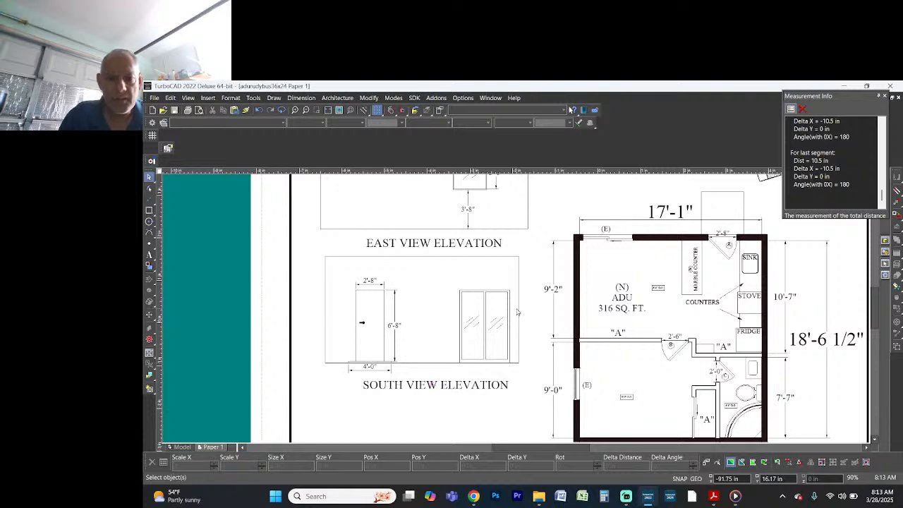
key(alt+Tab)
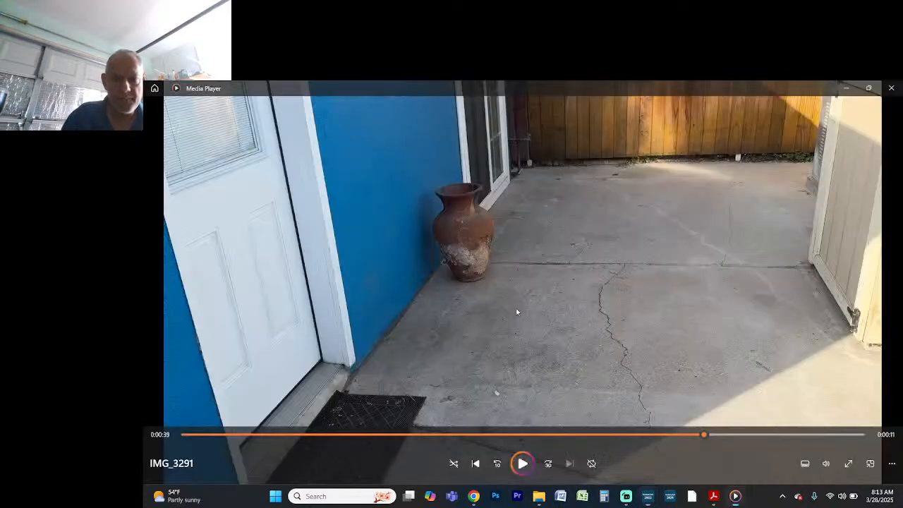
key(alt+Tab)
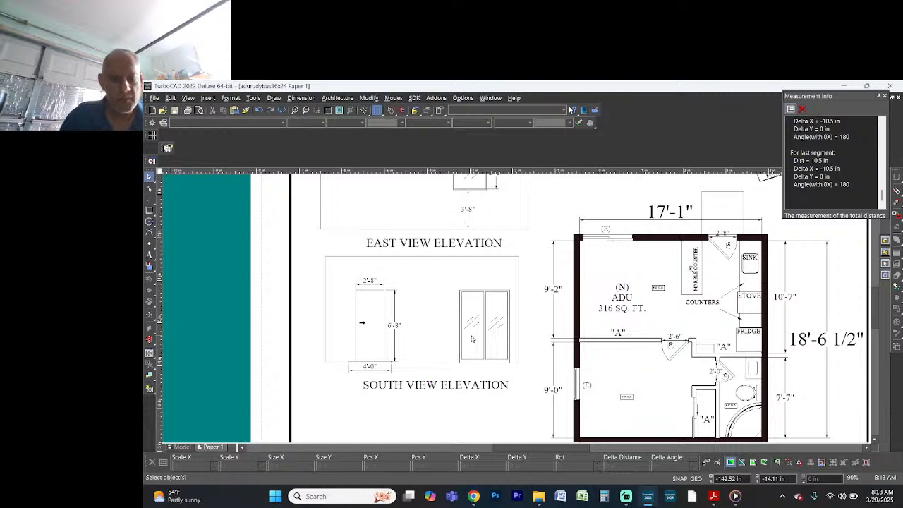
scroll(472, 337, down, 2)
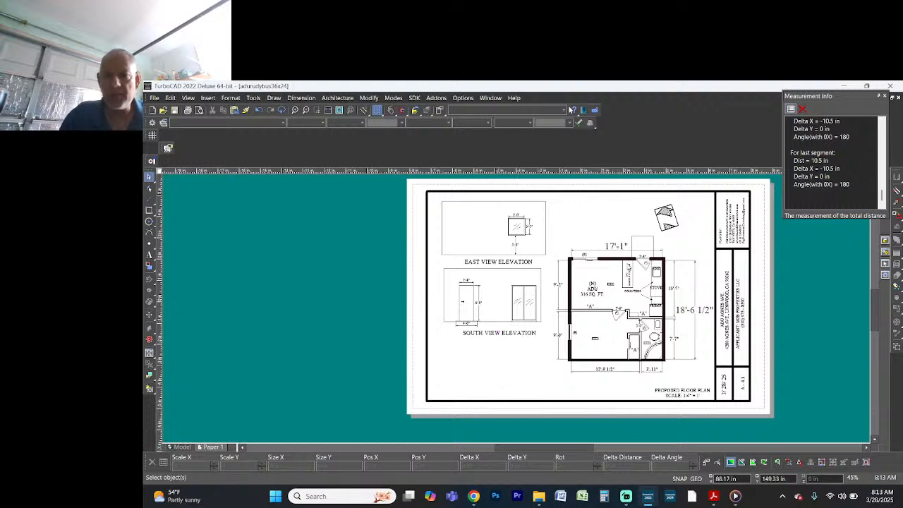
click(670, 218)
Step: Drag the north arrow right next to the title block, then move the East and South elevations down together
drag(672, 218, 702, 218)
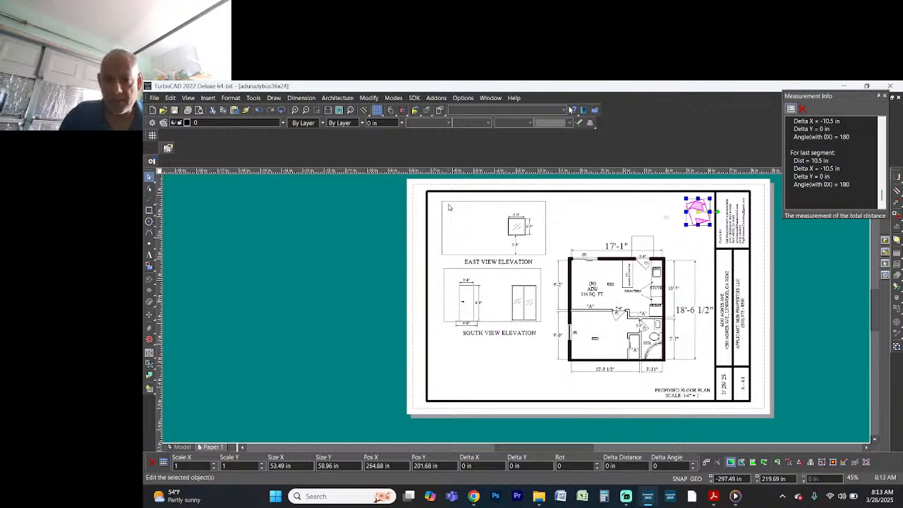
drag(438, 198, 547, 350)
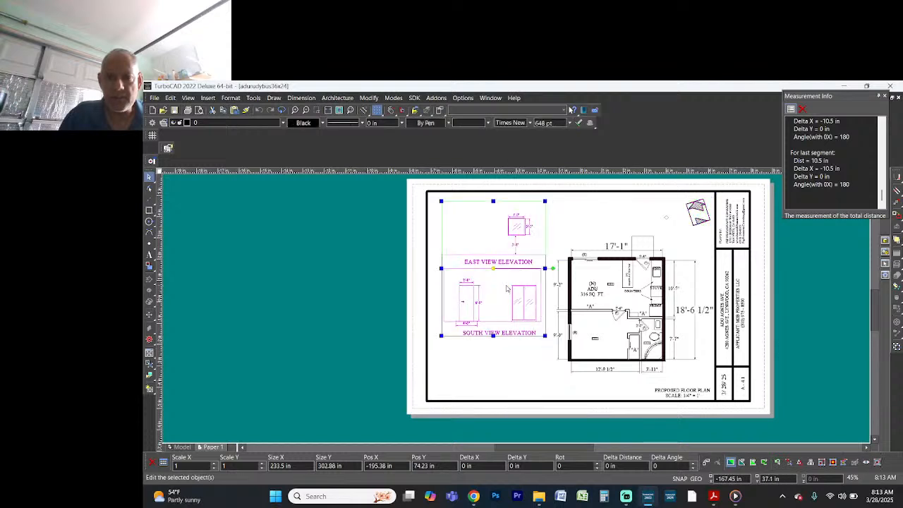
drag(505, 296, 502, 320)
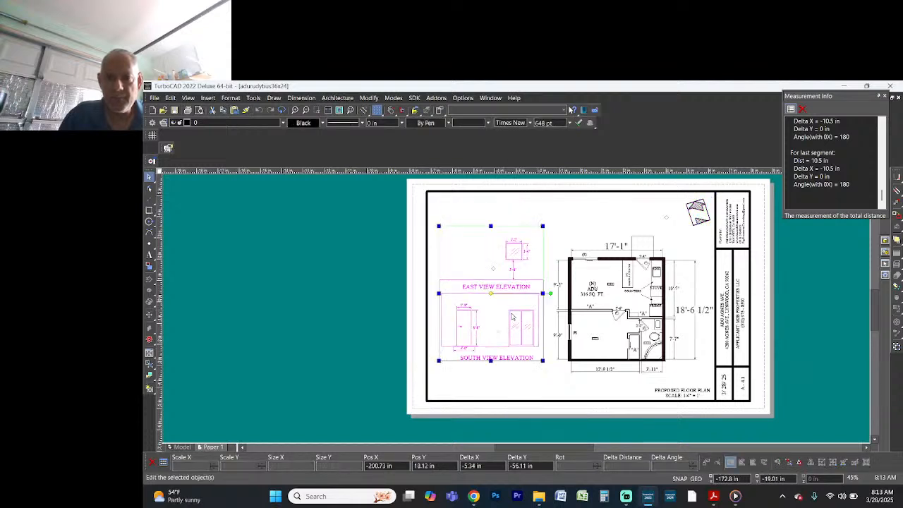
click(561, 380)
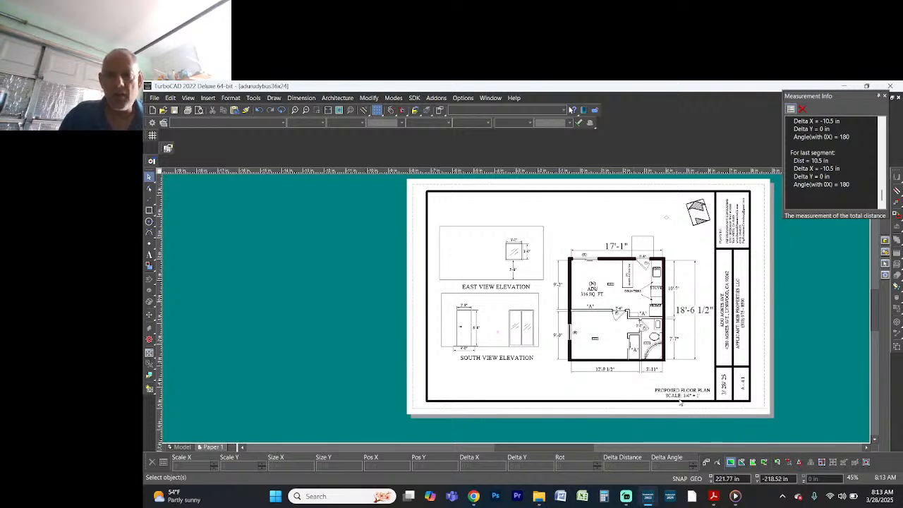
scroll(679, 399, up, 1)
Step: Replace PROPOSED FLOOR with ELEVATION in the floor plan title text
click(519, 303)
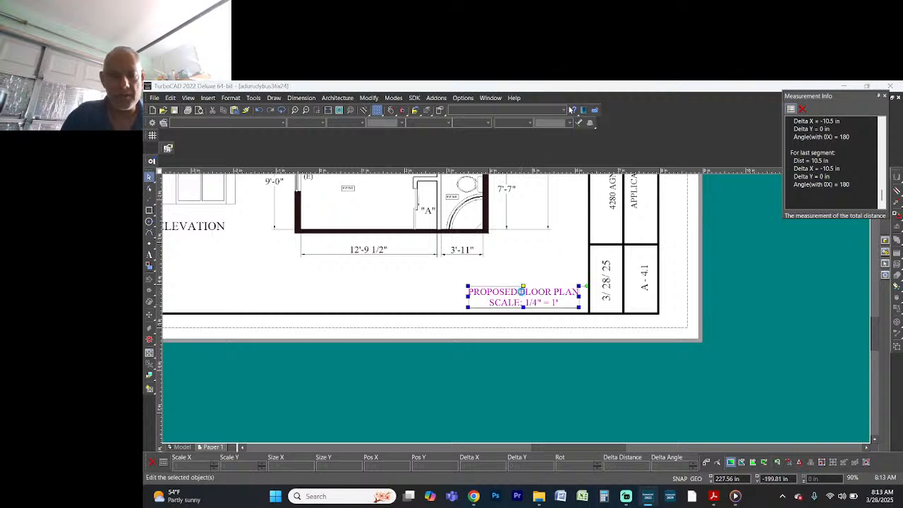
double_click(521, 296)
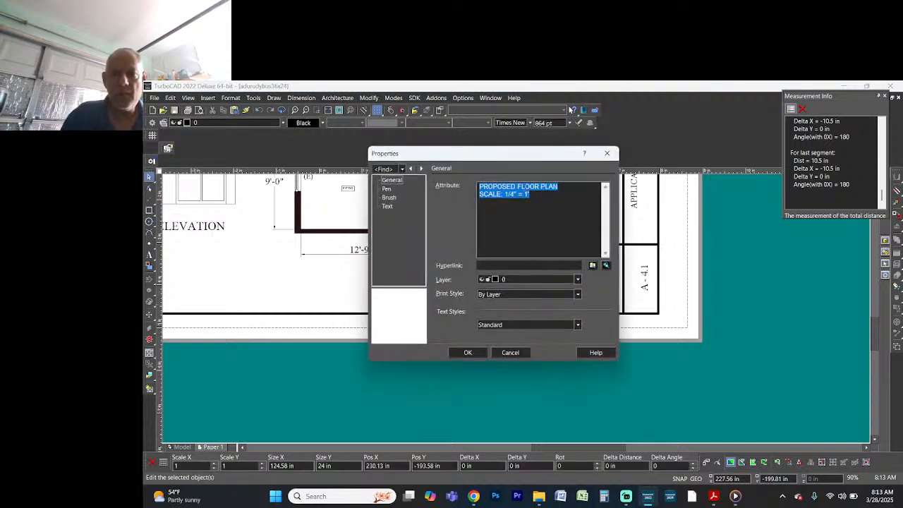
drag(539, 186, 477, 187)
text(ELEVATI)
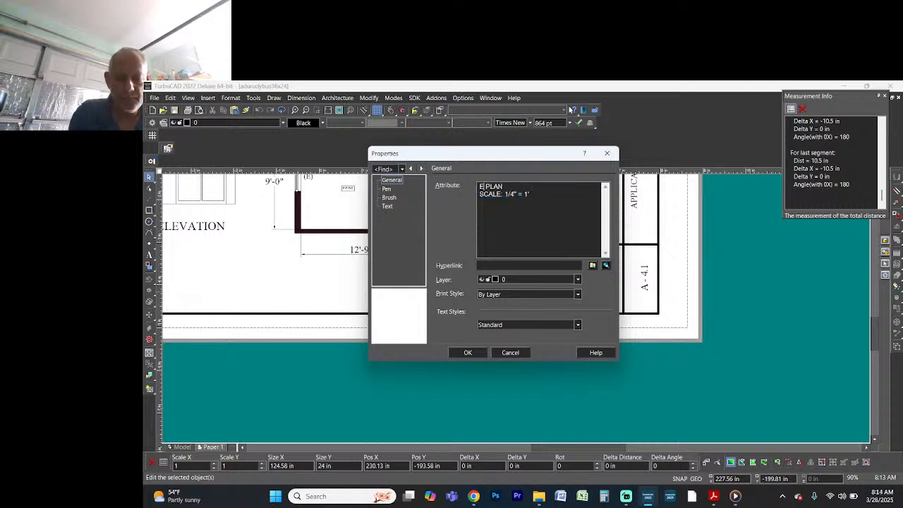
text(ON)
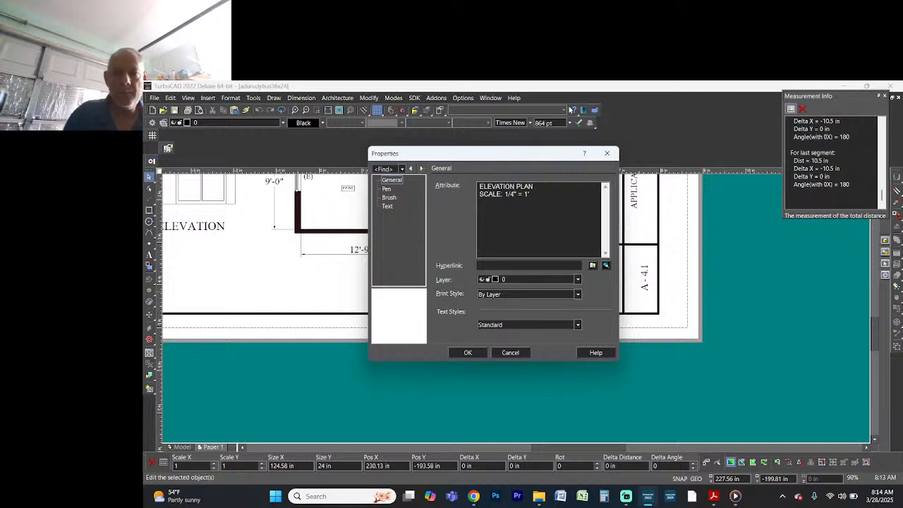
click(482, 352)
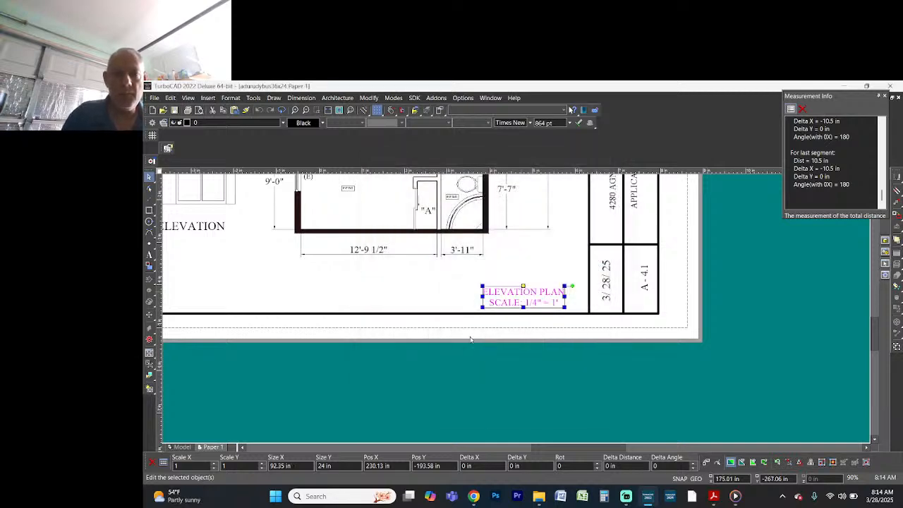
scroll(423, 294, down, 4)
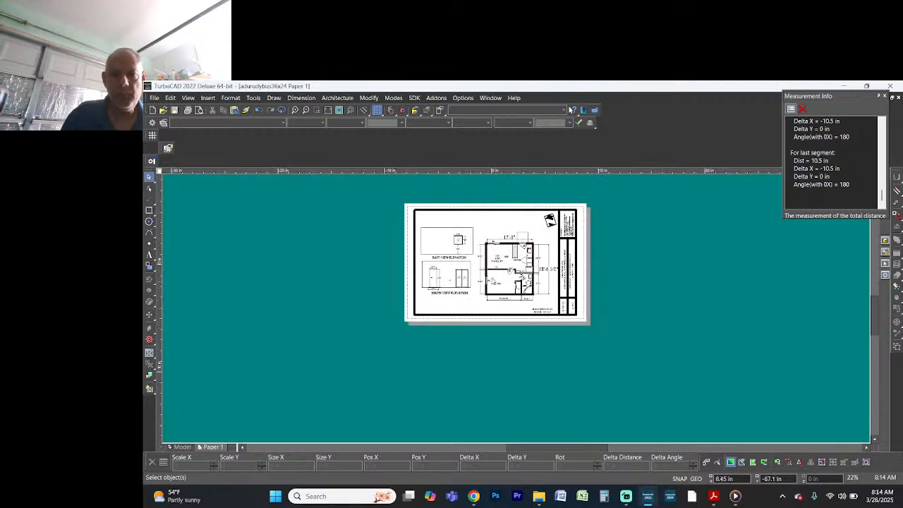
scroll(517, 313, up, 1)
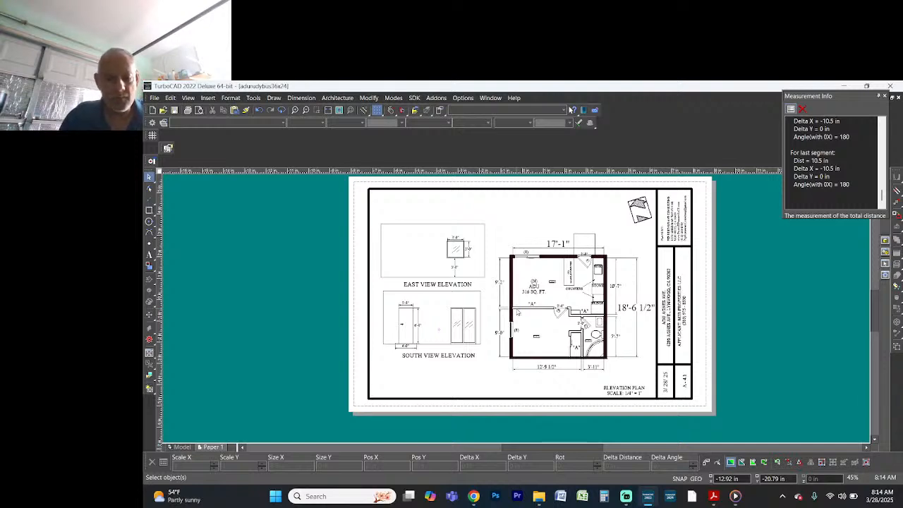
Step: Switch to the Acrobat window showing the corrections PDF
key(alt+Tab)
key(alt+Tab)
key(alt+Tab)
key(alt+Tab)
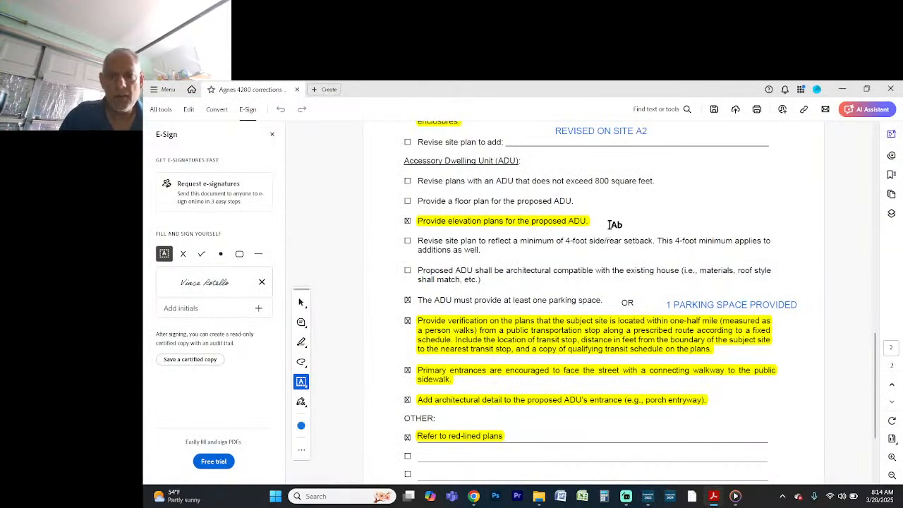
Step: Add the note PROVIDED PAGE A - 4.1 beside the elevation plans checklist item
click(603, 217)
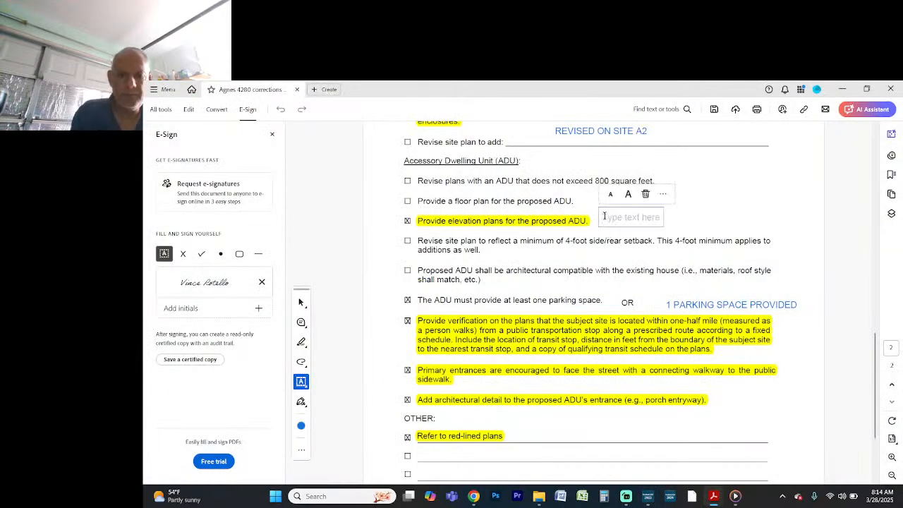
text(P)
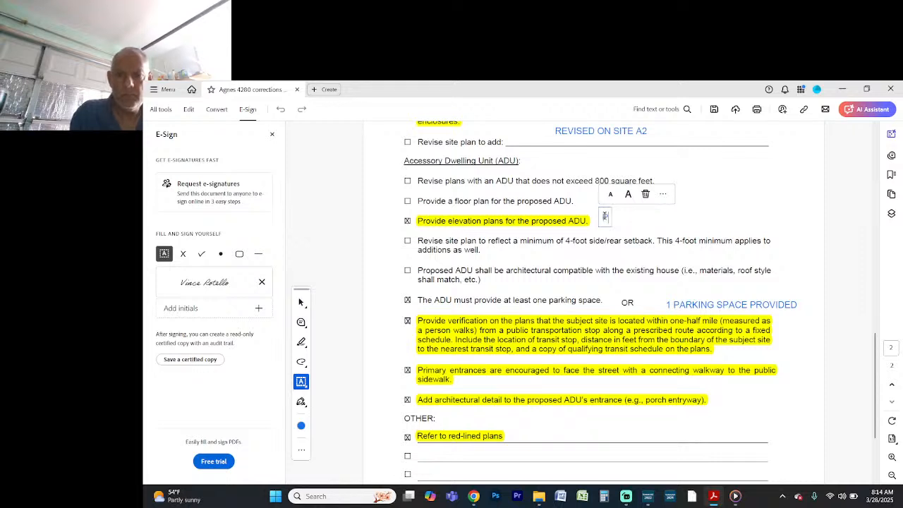
text(ROVIDE)
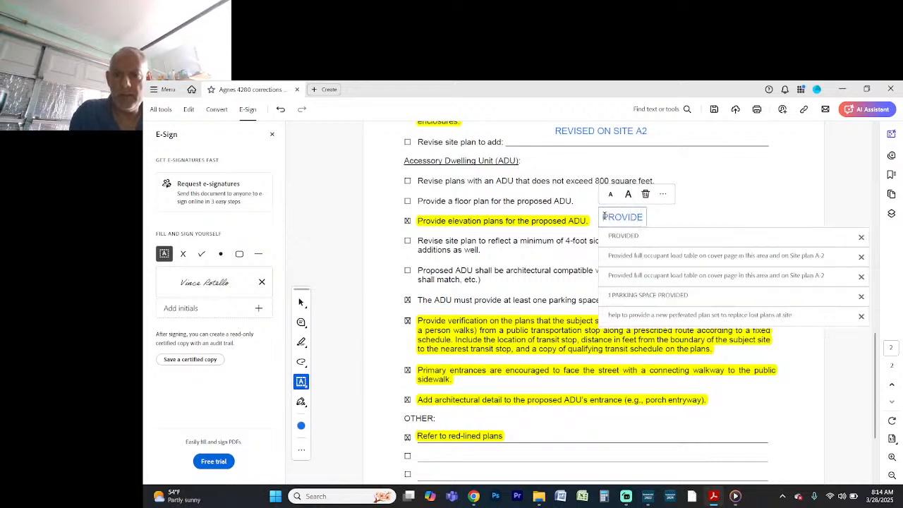
text(D PAGE)
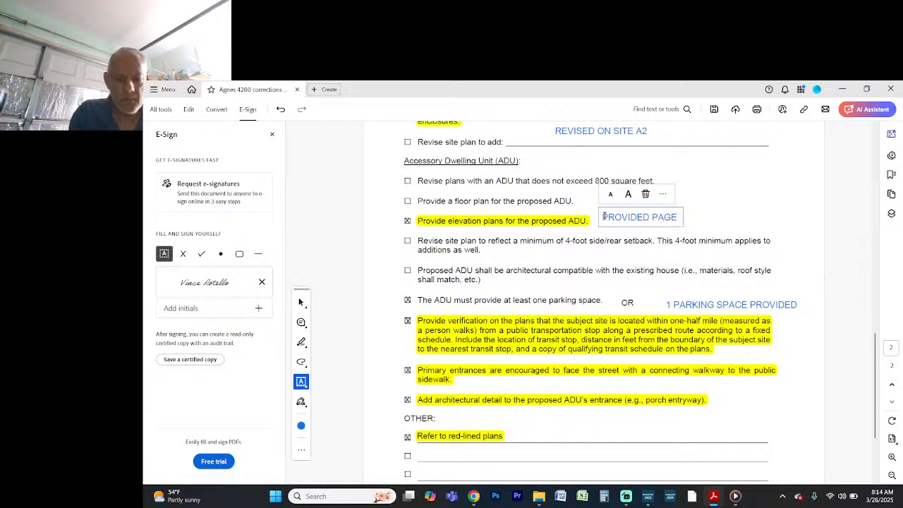
text( A-4.)
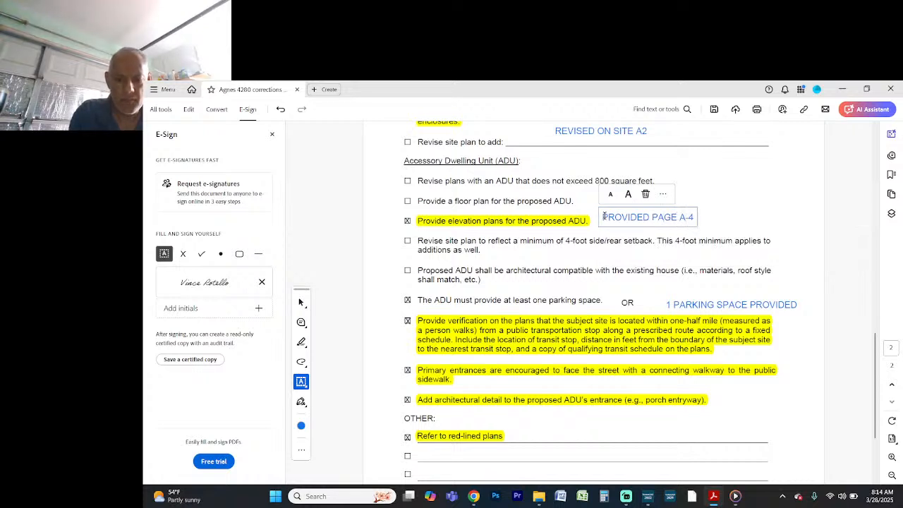
text(1)
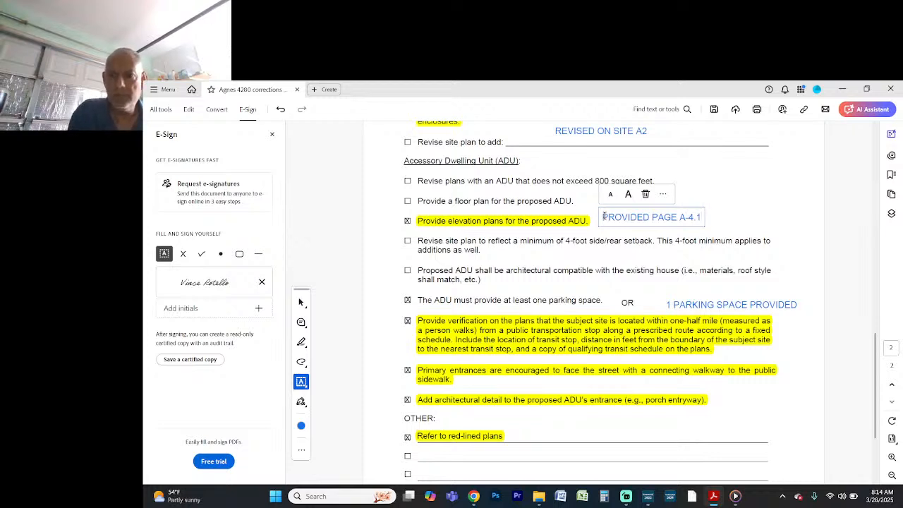
key(Right)
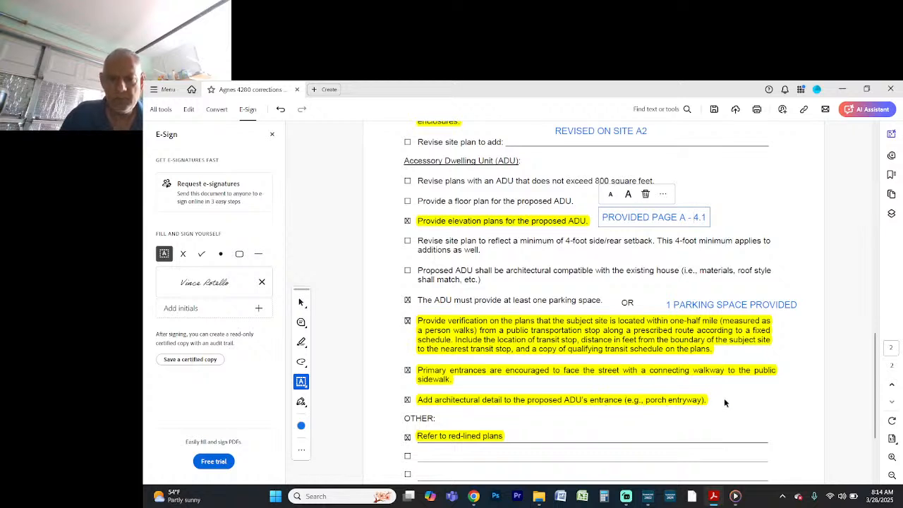
key(alt+Tab)
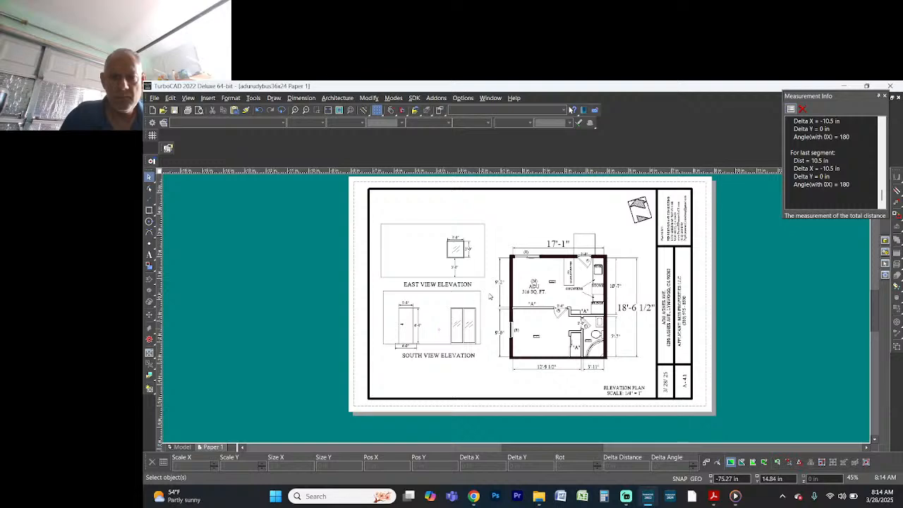
Step: Flip between the corrections PDF and TurboCAD, then zoom around the South View Elevation
scroll(489, 301, up, 2)
key(alt+Tab)
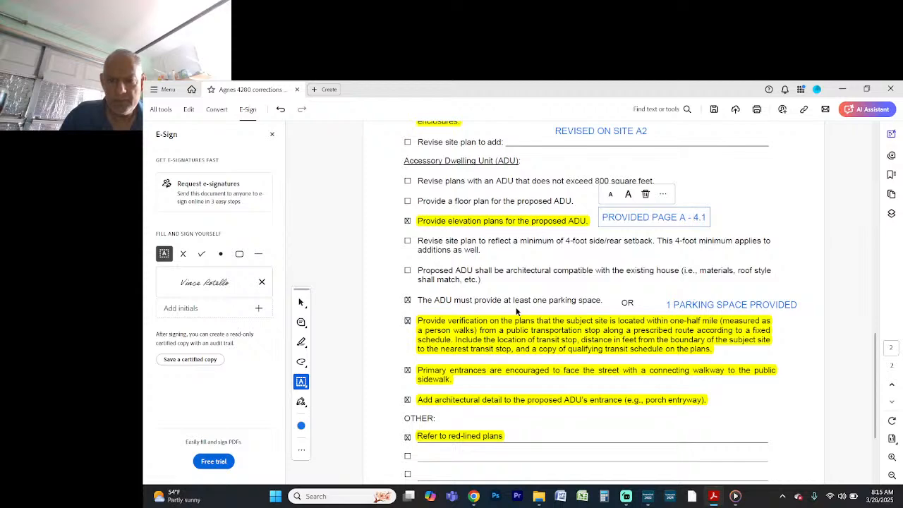
key(alt+Tab)
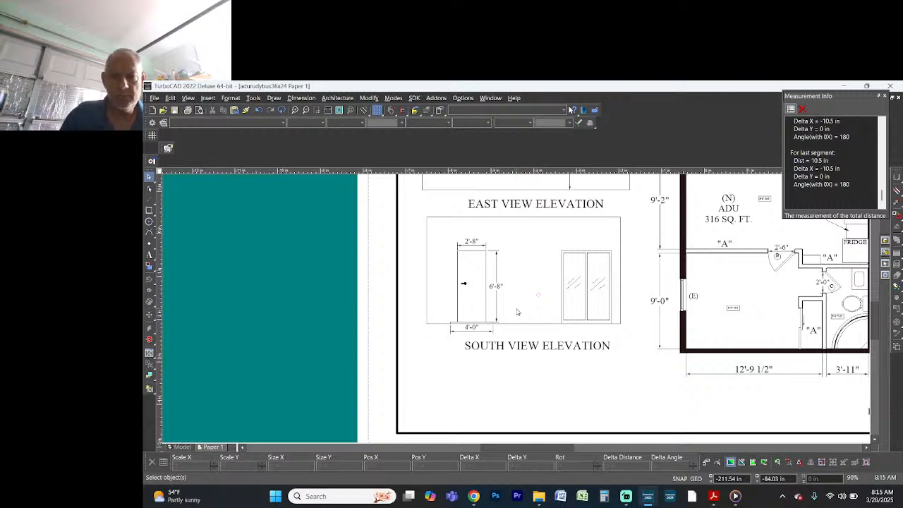
scroll(517, 312, down, 3)
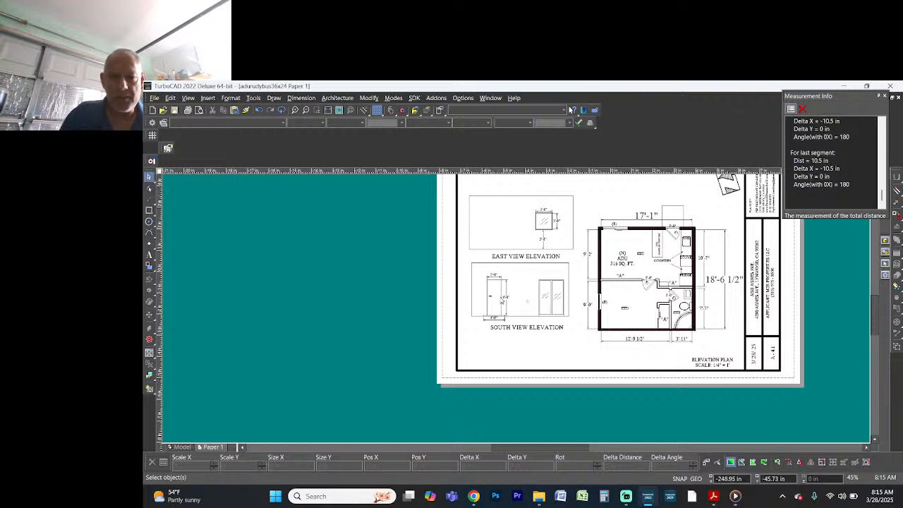
scroll(516, 311, up, 5)
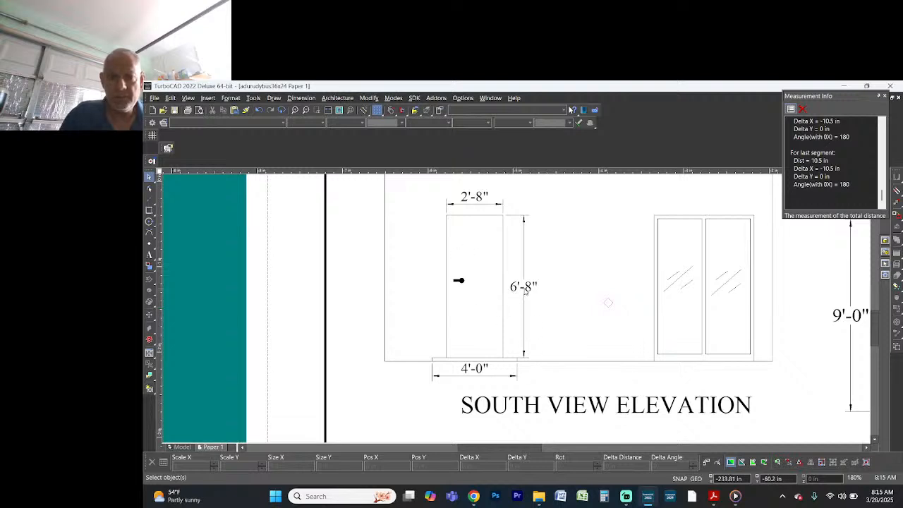
scroll(525, 290, down, 3)
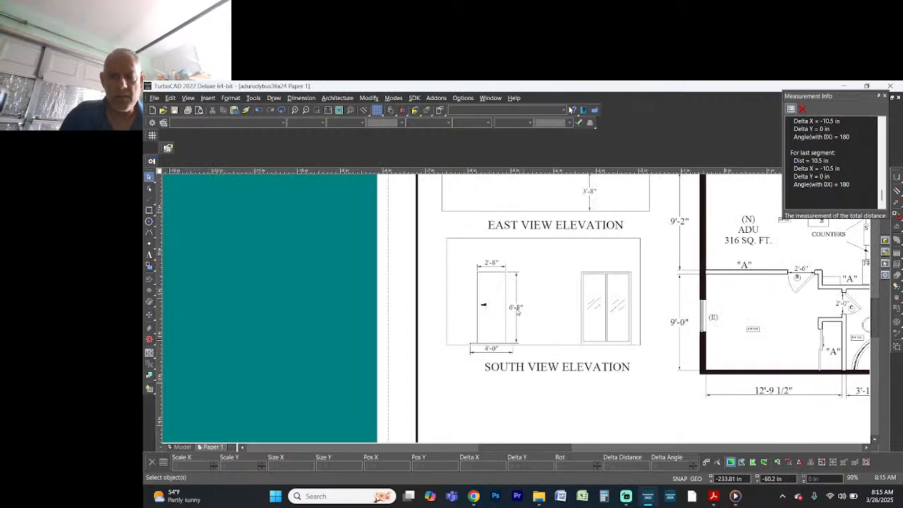
Step: Insert a picture from file, choosing door detail in Desktop > pep > b and s form
click(209, 101)
mouse_move(311, 121)
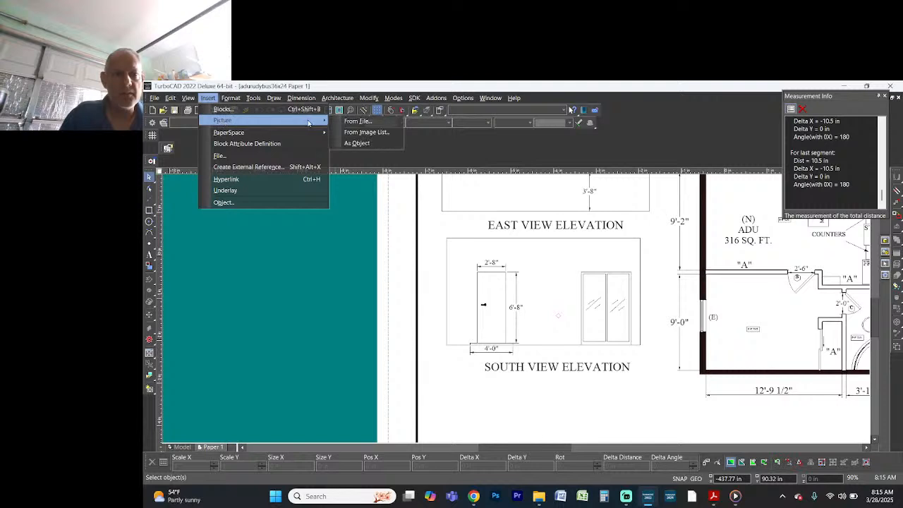
click(355, 121)
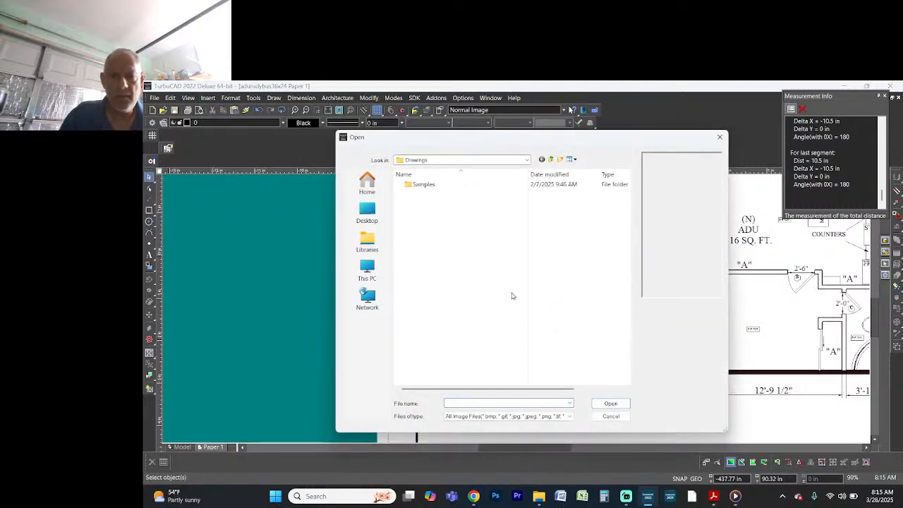
click(367, 212)
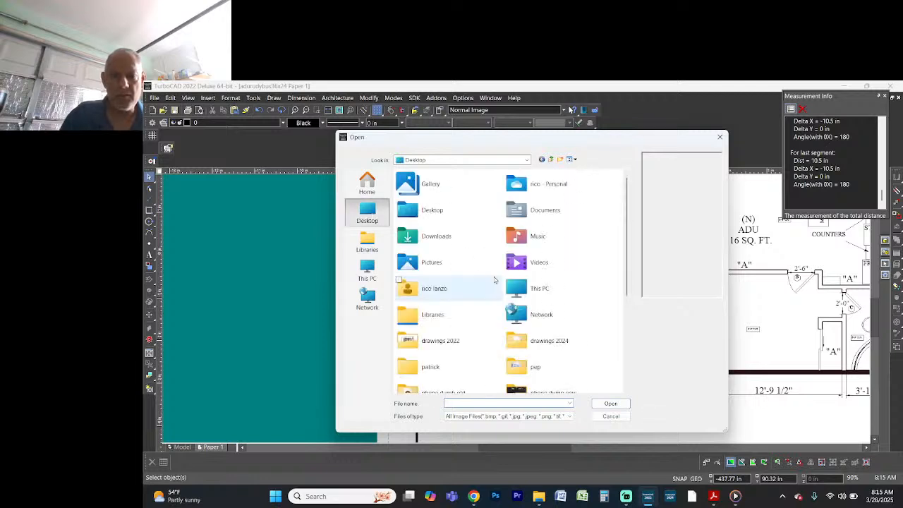
click(494, 280)
text(pep)
key(Return)
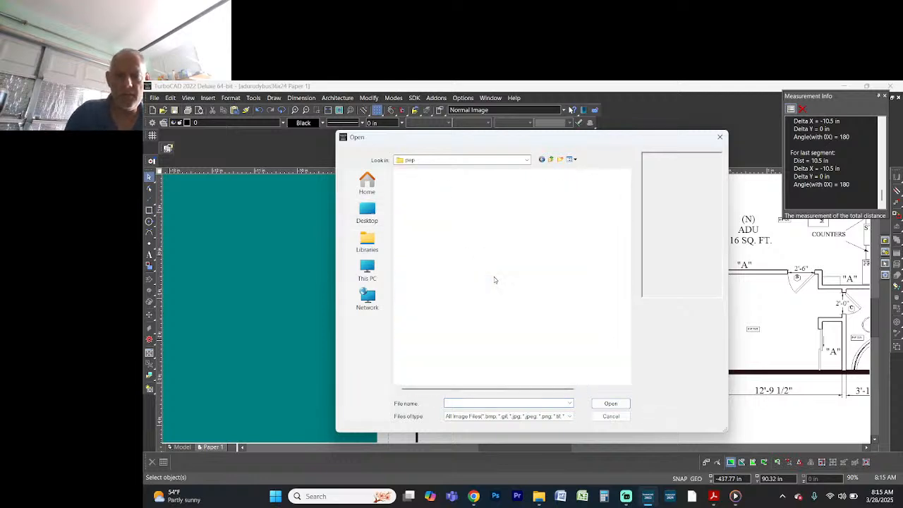
key(b)
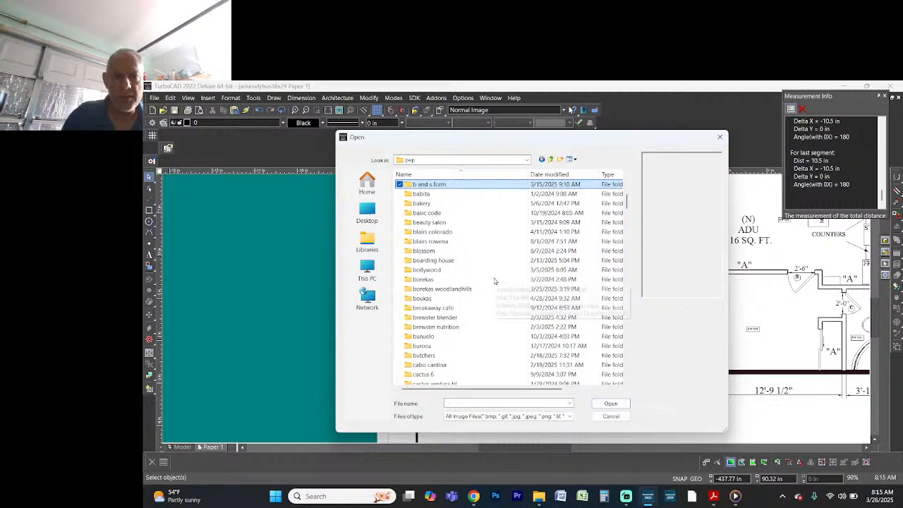
key(Return)
click(494, 280)
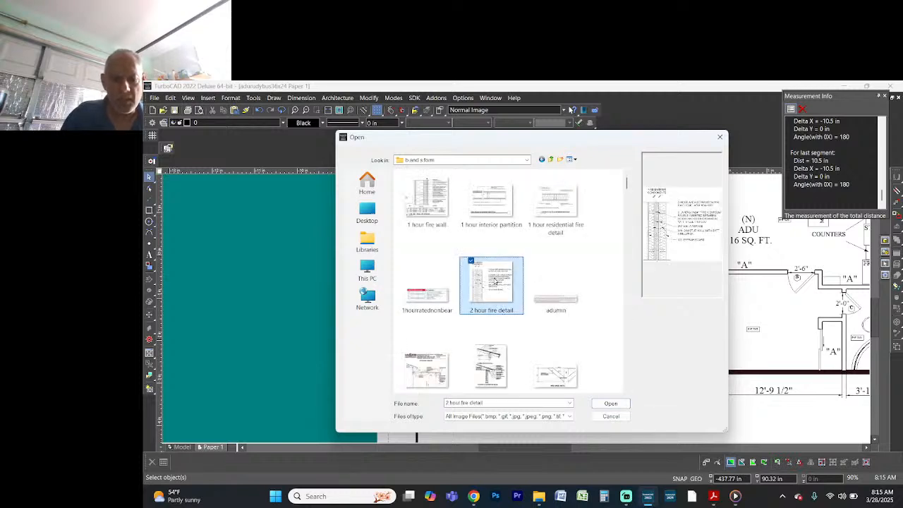
key(d)
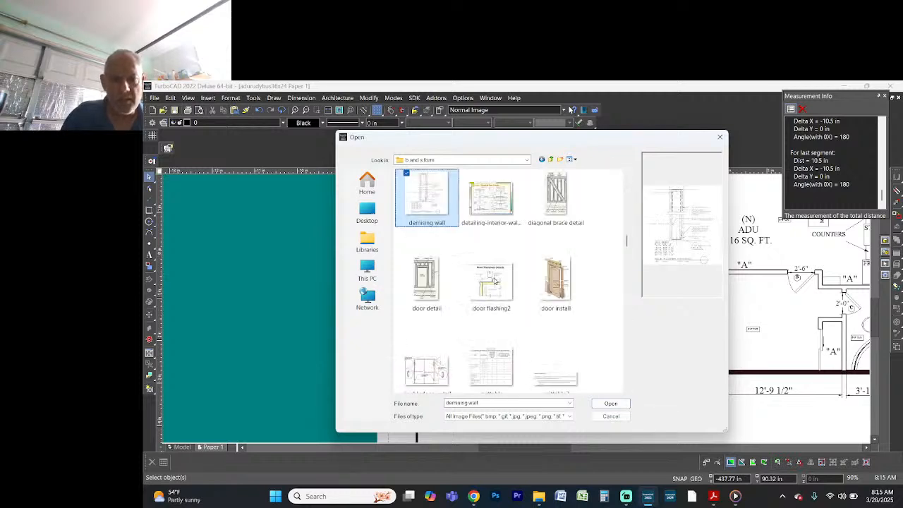
double_click(433, 291)
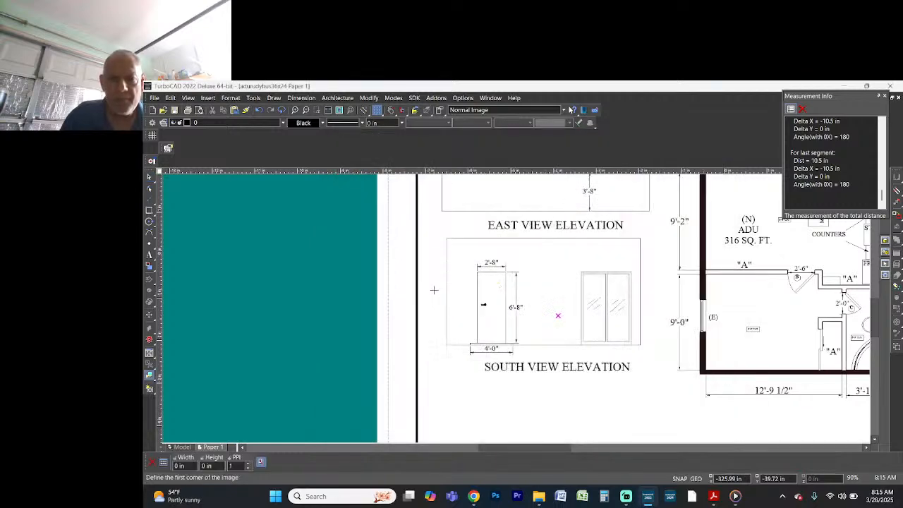
Step: Place the door detail image by its two corners and shift both elevation views slightly higher
scroll(458, 297, down, 2)
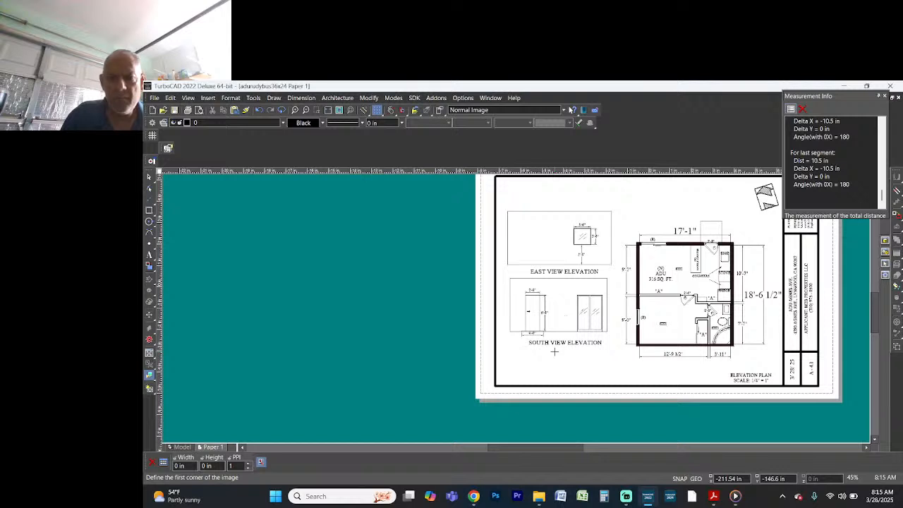
click(554, 351)
click(586, 383)
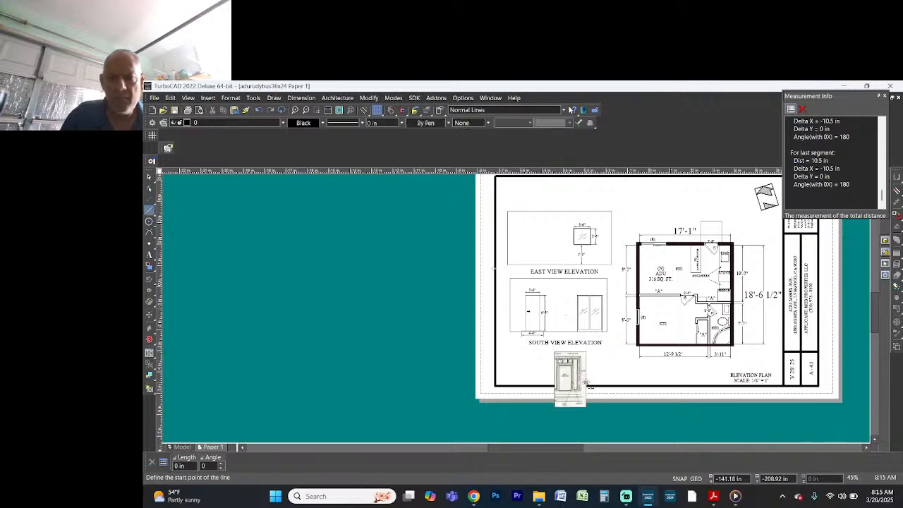
key(Escape)
drag(499, 205, 600, 308)
Step: Position the door detail image just below the South View Elevation, then return to the corrections PDF
click(569, 383)
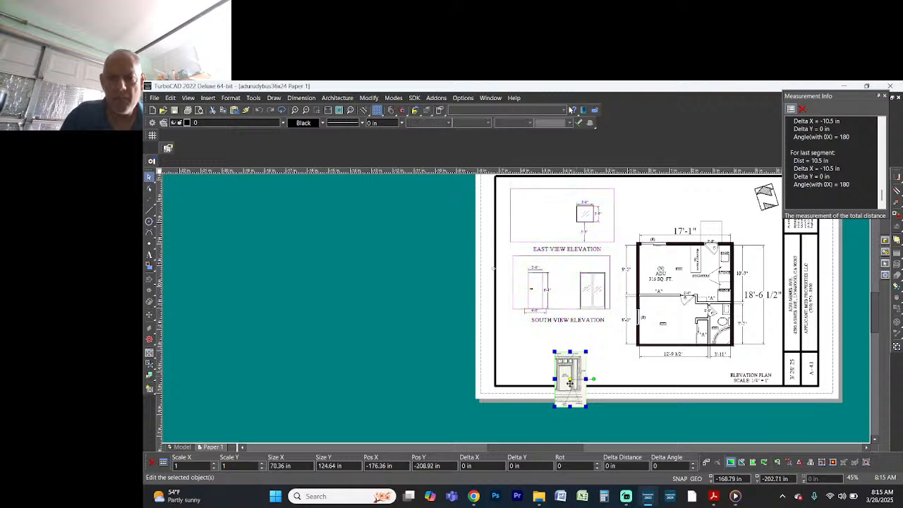
drag(569, 383, 536, 361)
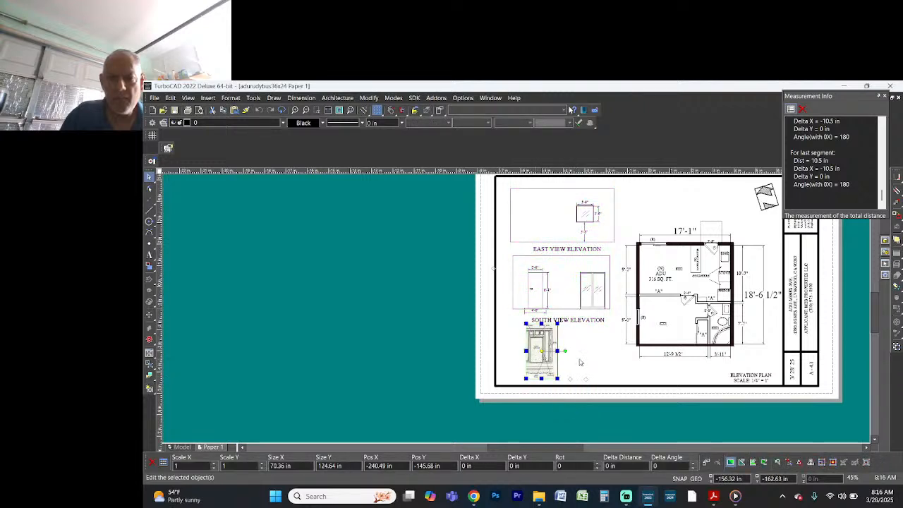
scroll(649, 377, up, 2)
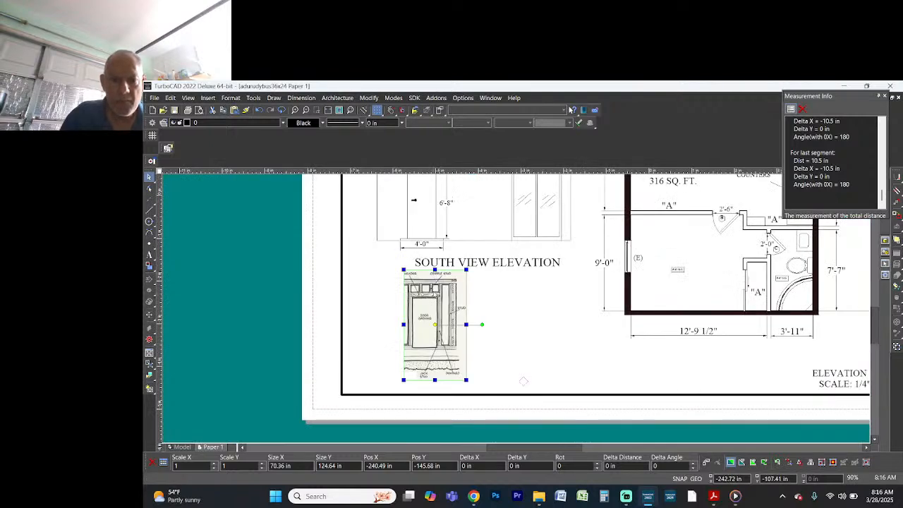
drag(432, 291, 425, 294)
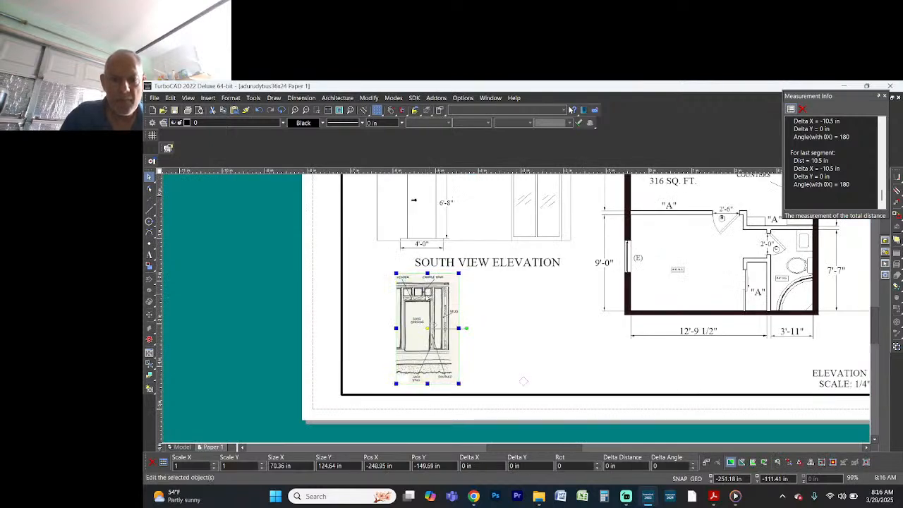
click(495, 294)
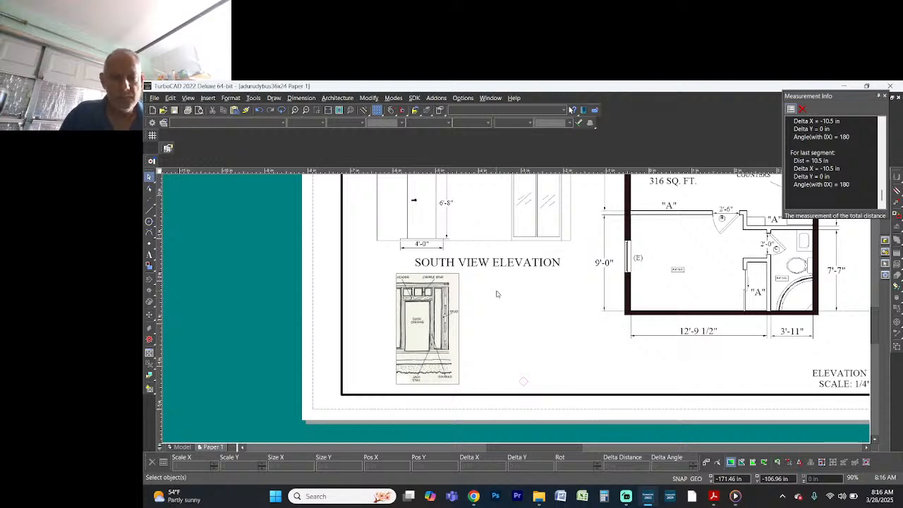
key(alt+Tab)
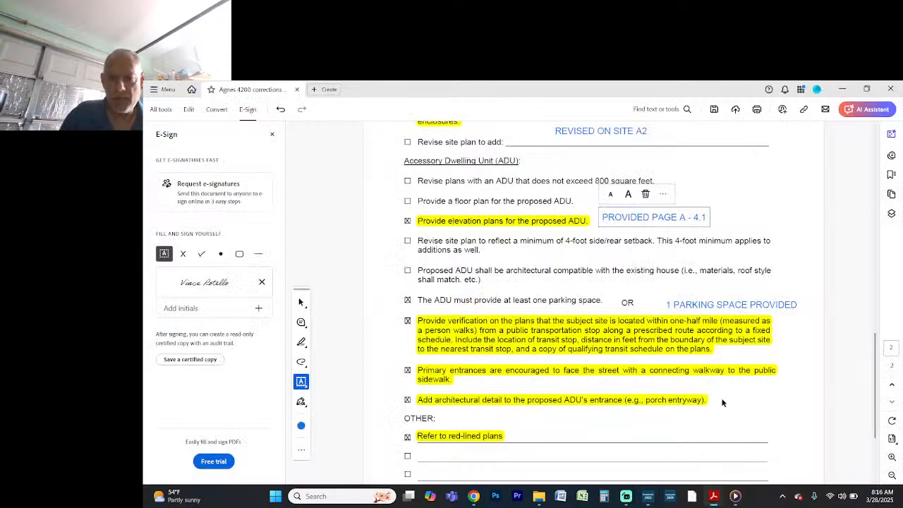
click(721, 401)
Step: Add a two-line note GRAPHIC ADDED / A - 4.1 beside the porch entryway item
click(720, 400)
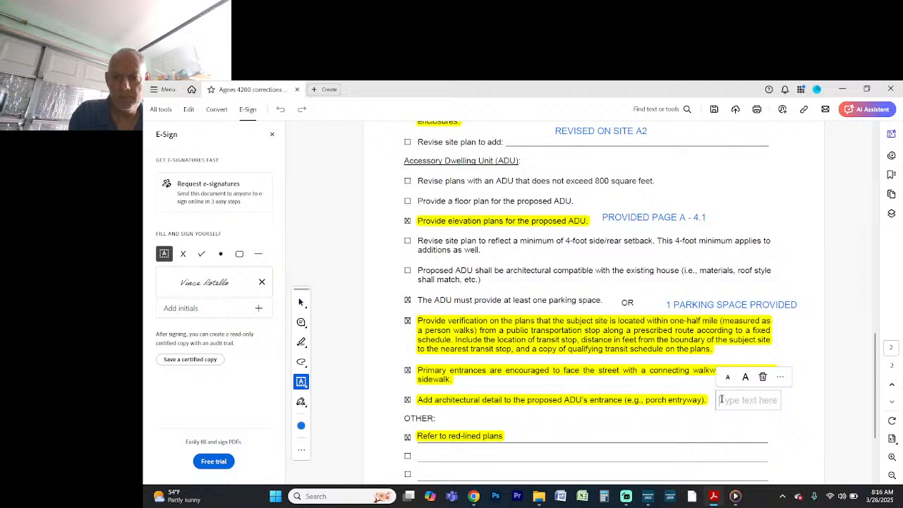
text(GRAP)
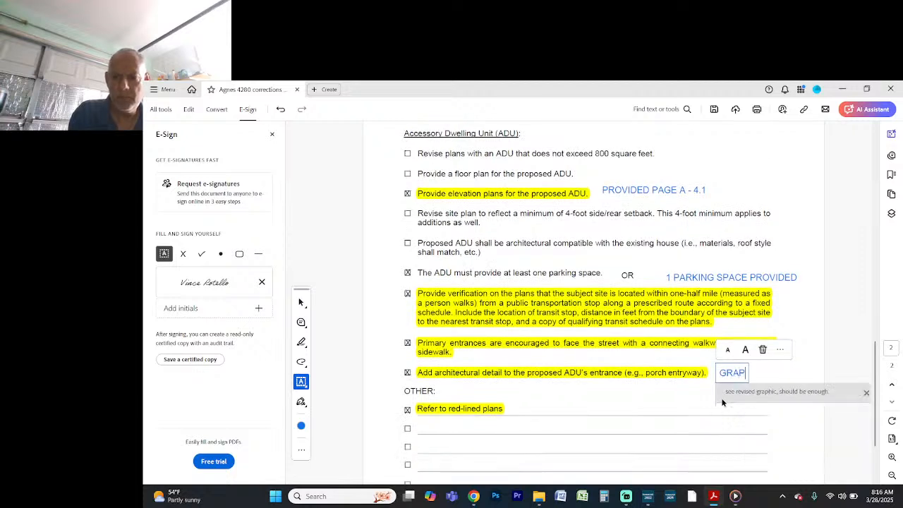
text(HIC ADDED)
key(Return)
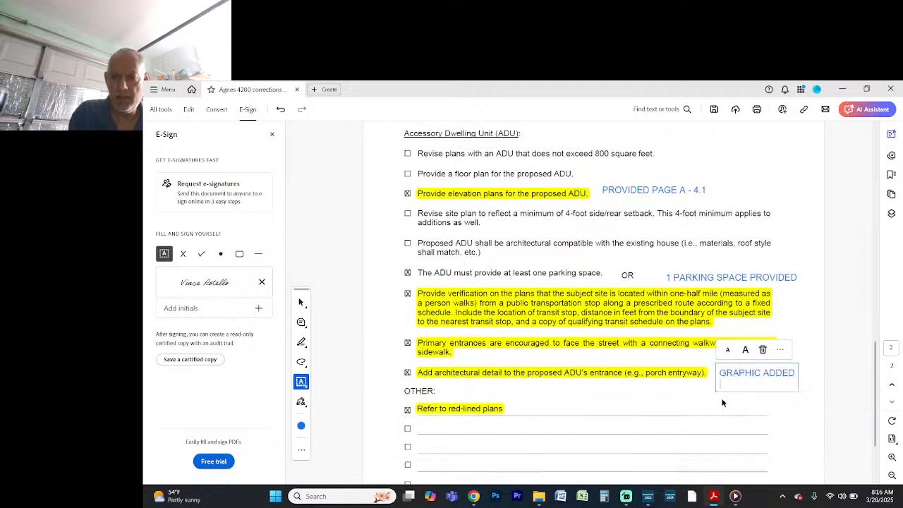
text(A -)
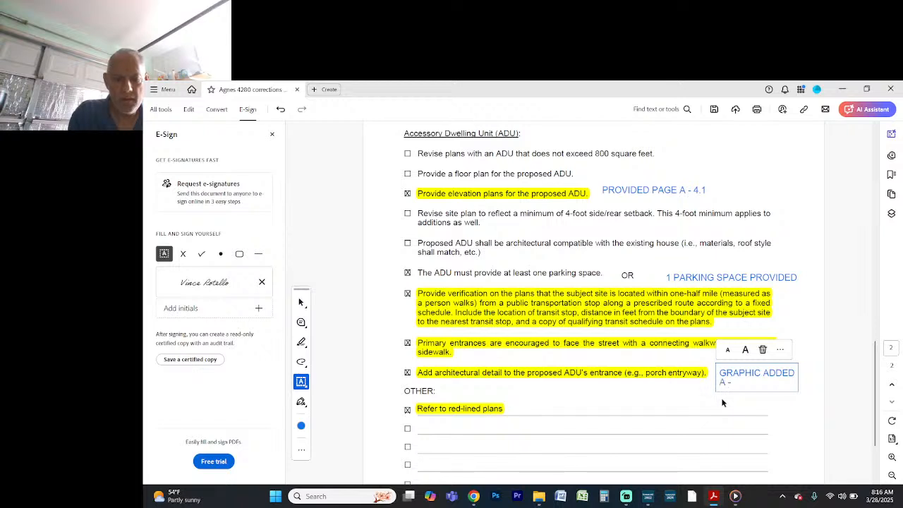
text( 4.1)
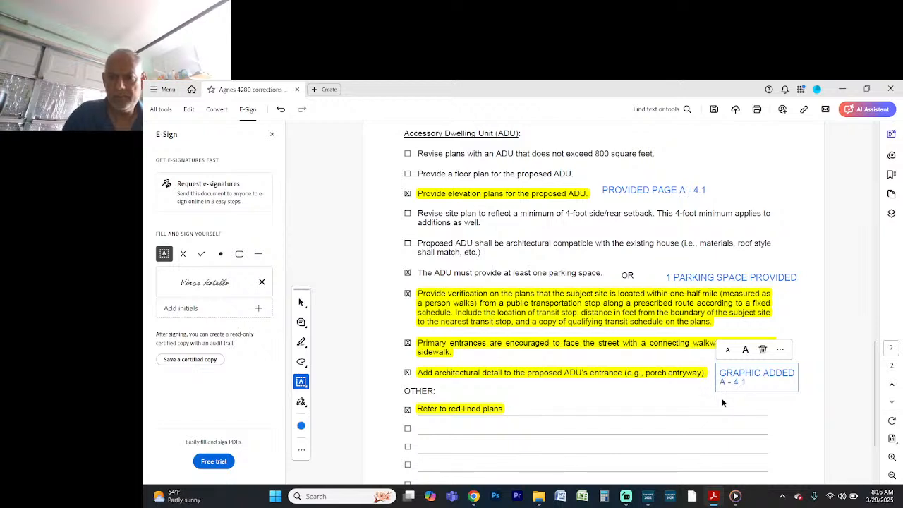
click(668, 389)
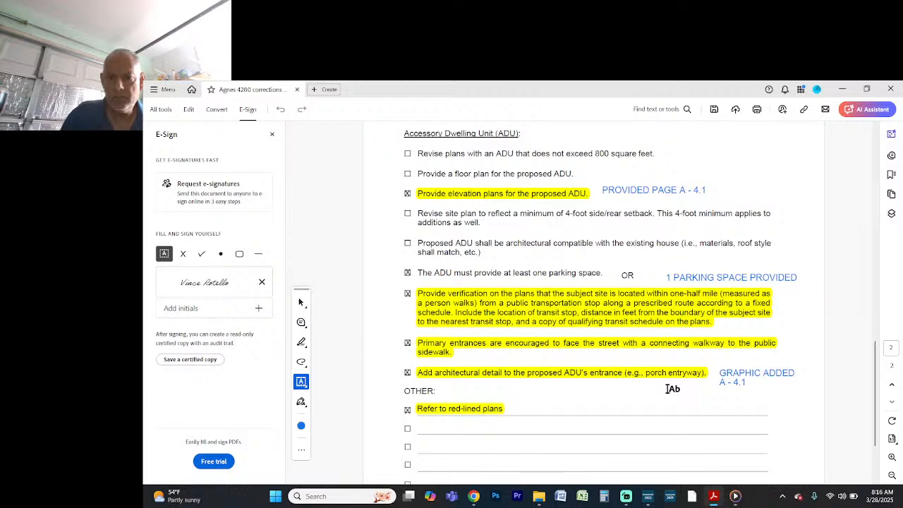
Step: Add the note PATH OF TRAVEL ON A - 4 beside the sidewalk item
click(487, 354)
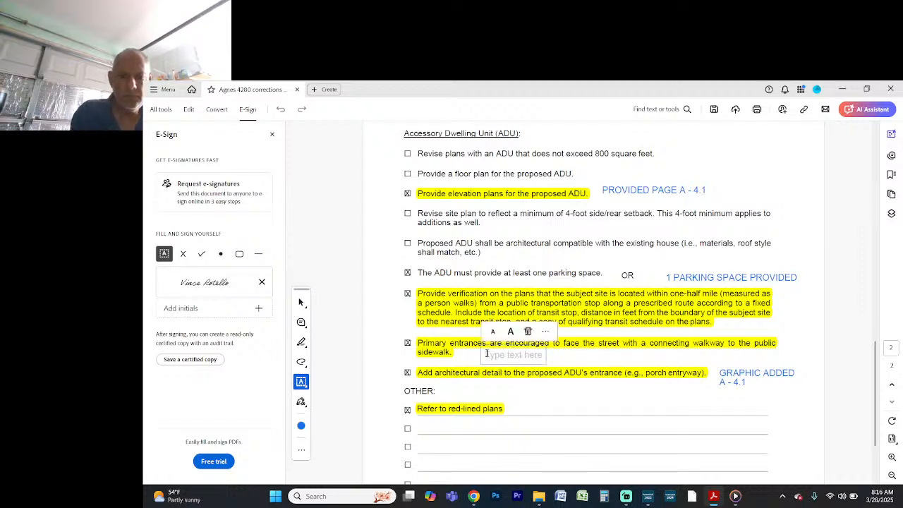
text(PATH OF TRA)
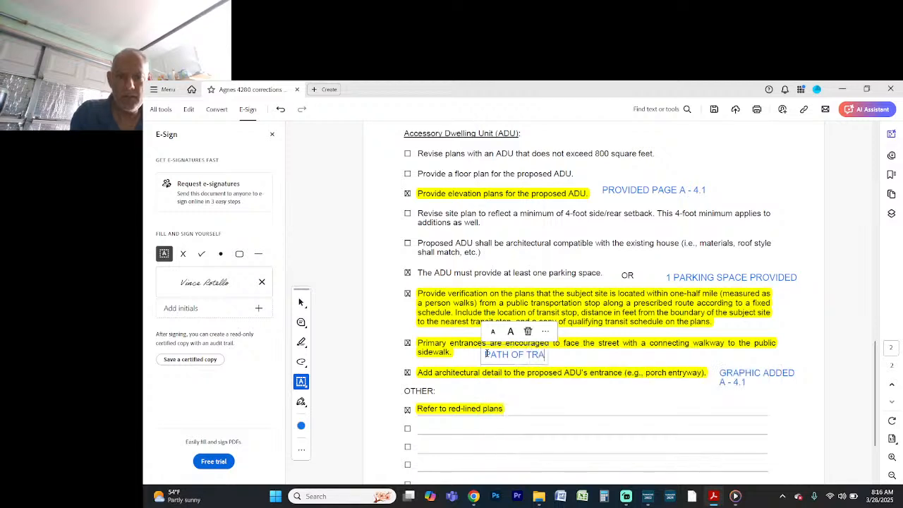
text(VEL O)
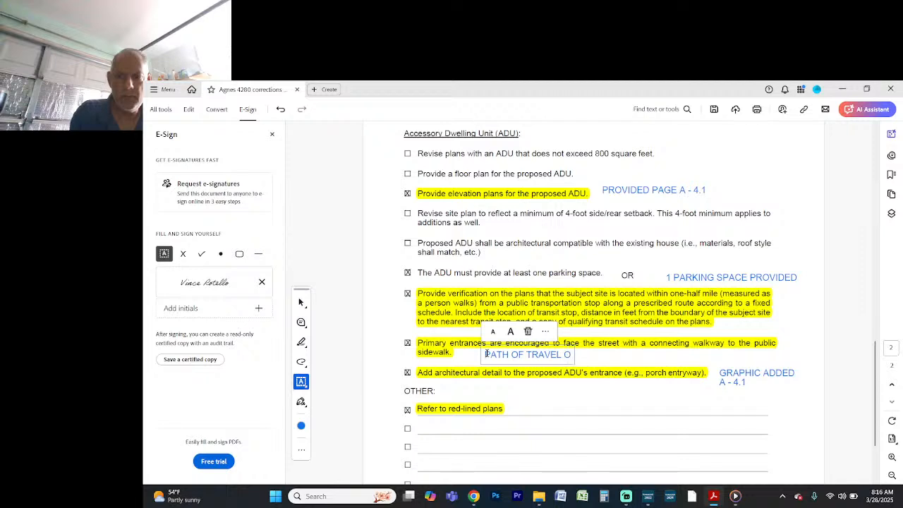
text(N A - 4)
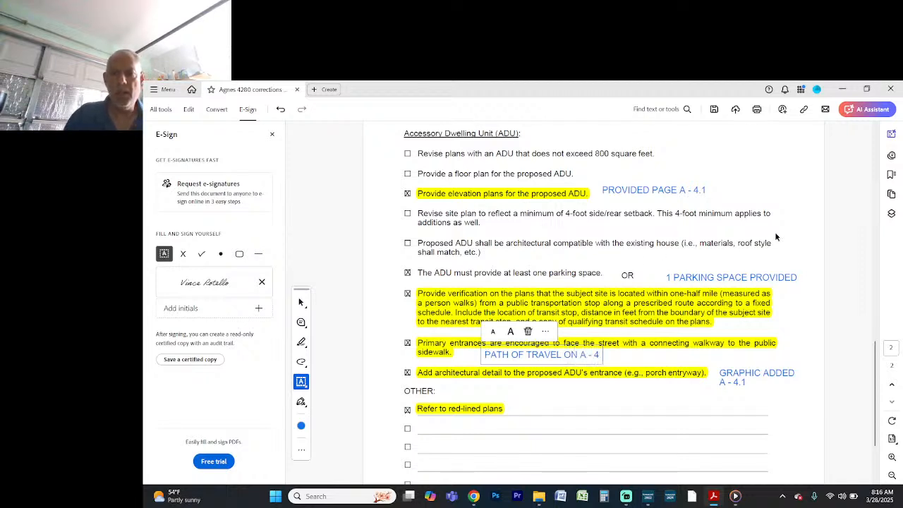
scroll(798, 233, up, 1)
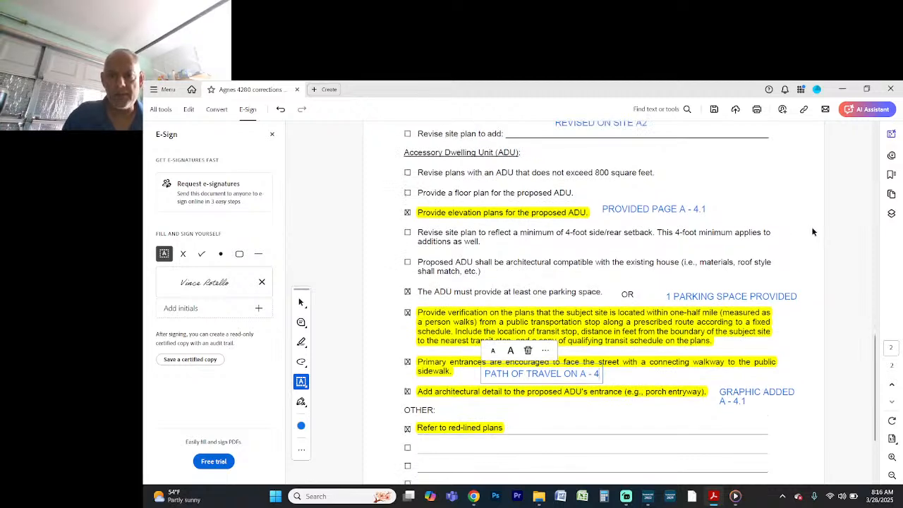
scroll(800, 233, down, 3)
scroll(811, 232, up, 2)
scroll(812, 233, up, 3)
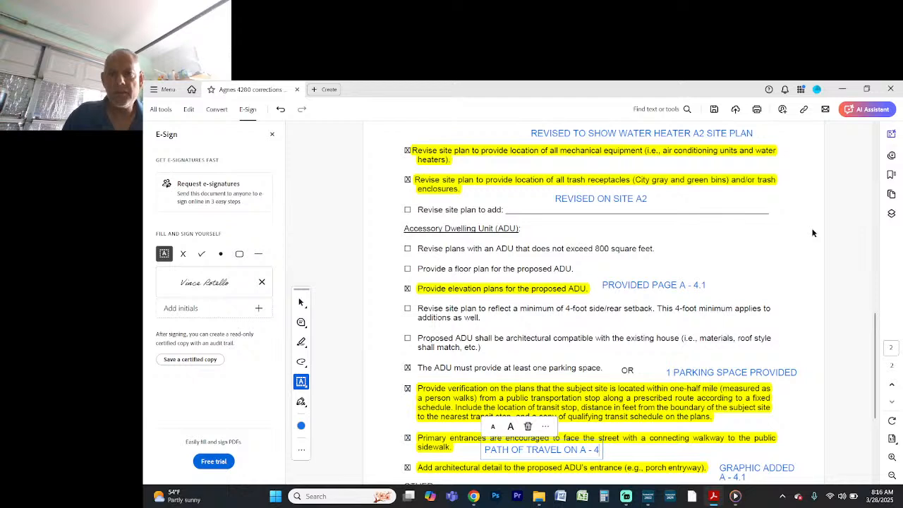
click(606, 158)
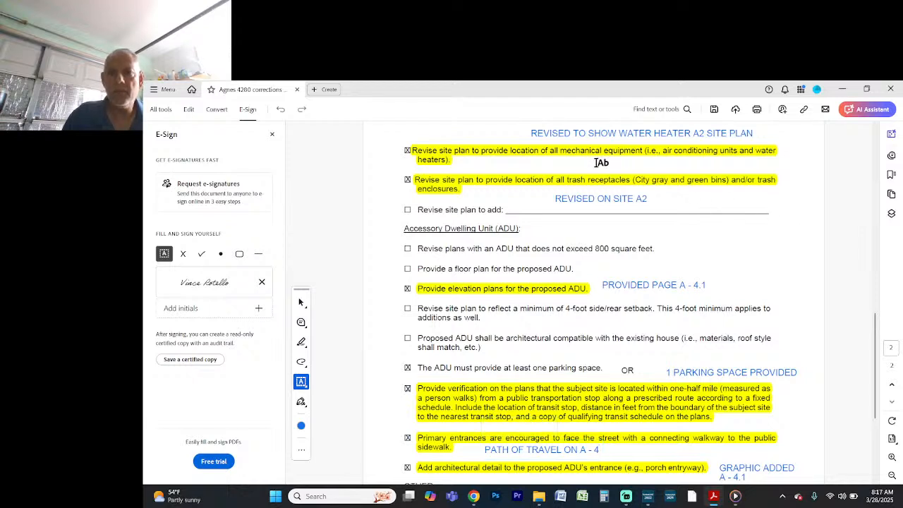
Step: Start a NONE, N / A note beside the mechanical equipment item
click(597, 161)
text(NONE)
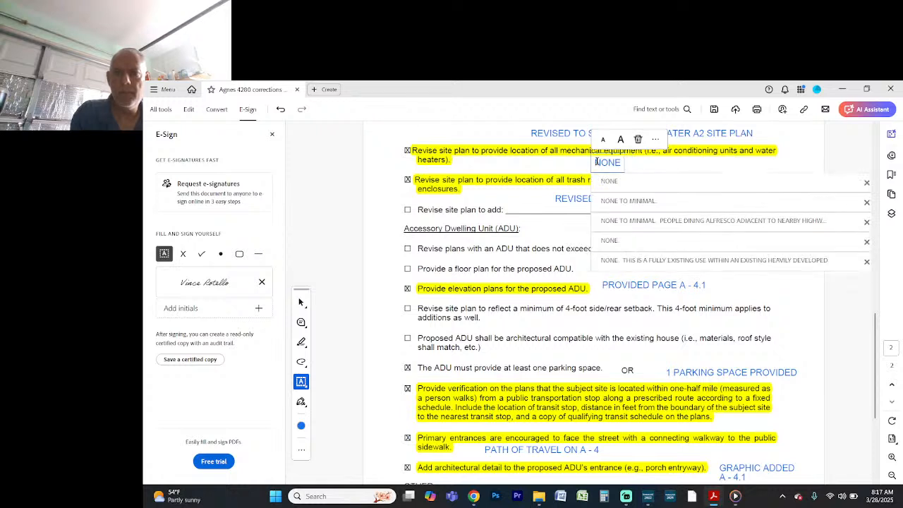
key(BackSpace)
text(.)
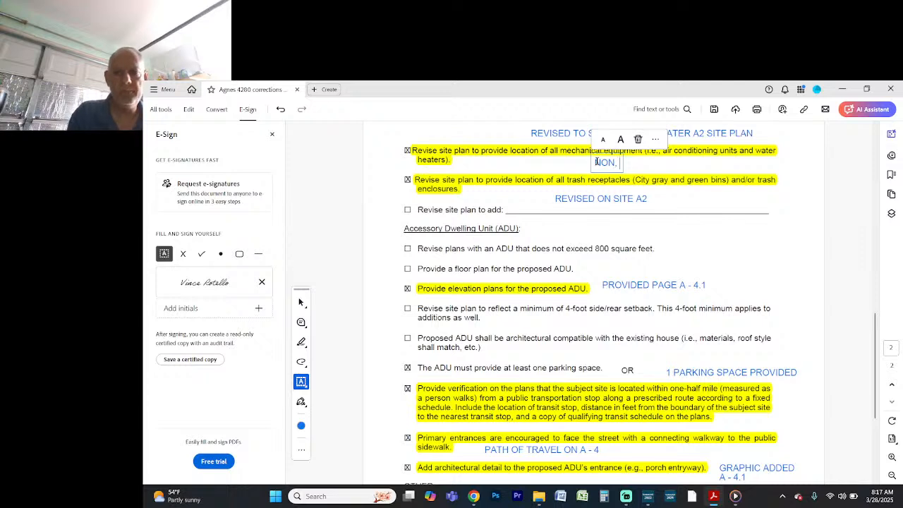
text( N / A)
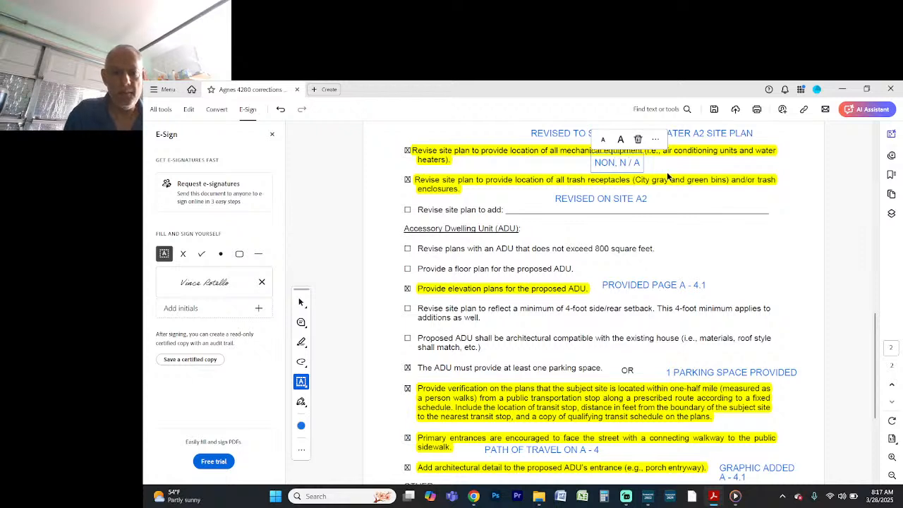
text(E)
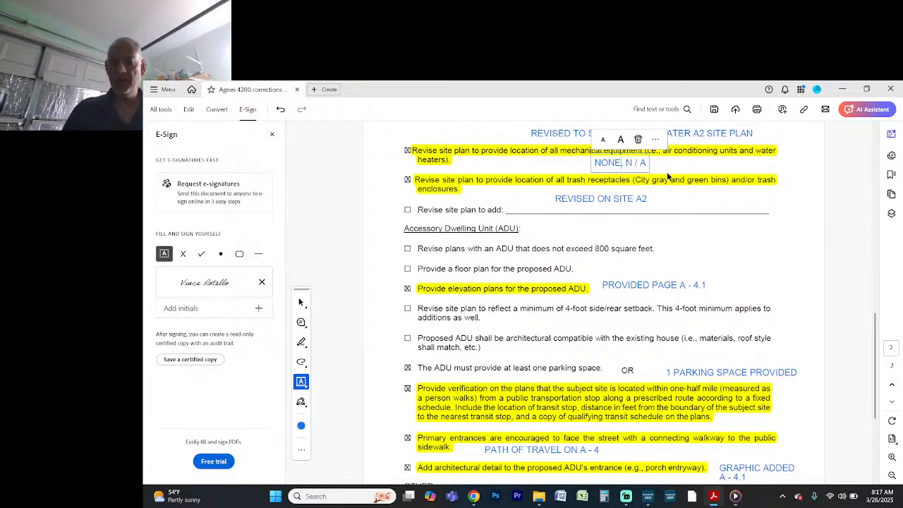
Step: Review the corrections PDF and deselect the NONE, N / A note
scroll(666, 171, down, 2)
scroll(650, 253, up, 4)
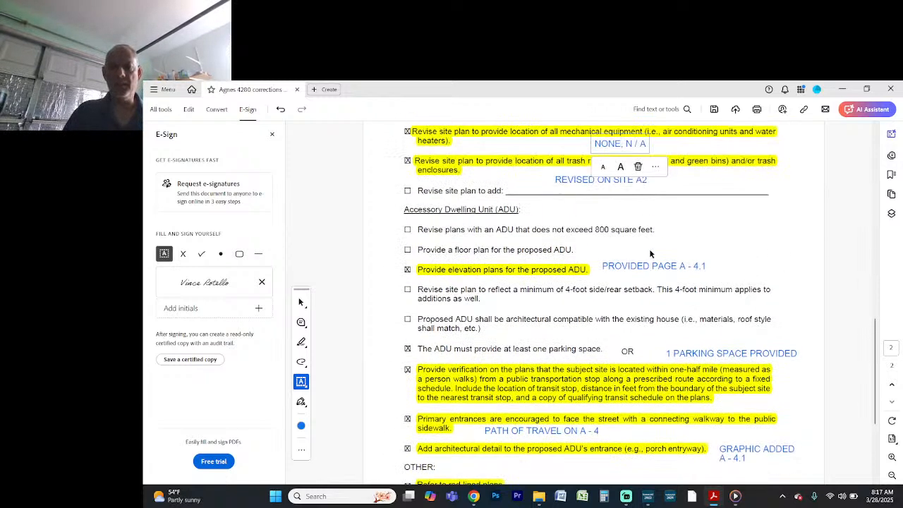
click(841, 194)
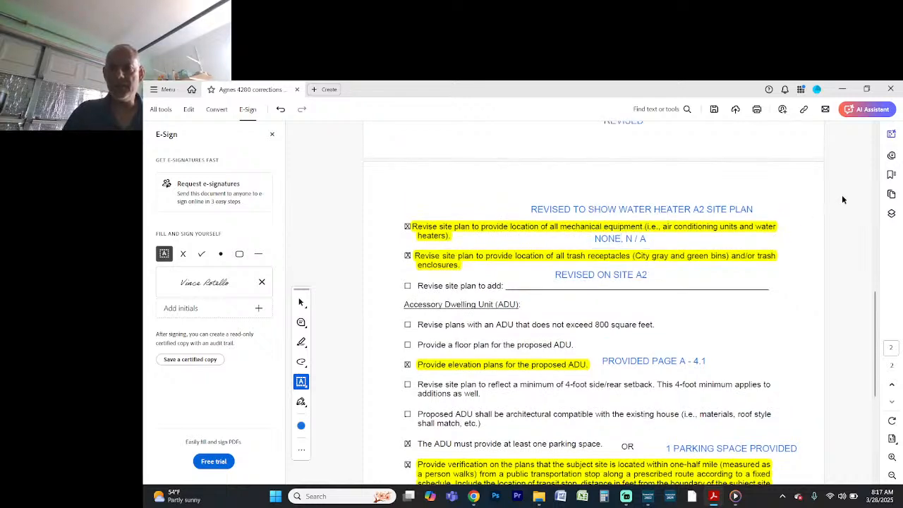
scroll(749, 242, up, 5)
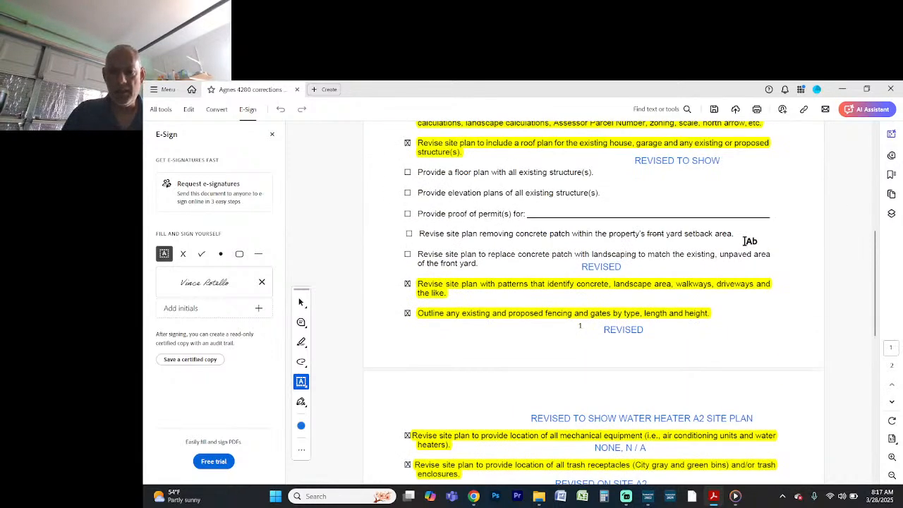
scroll(749, 242, up, 3)
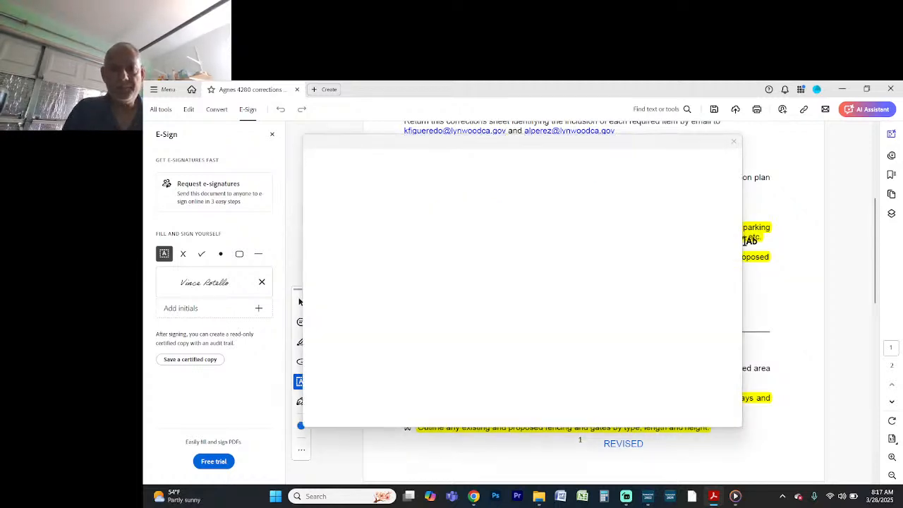
Step: Save the response PDF to the planning folder, replacing the existing file
click(493, 226)
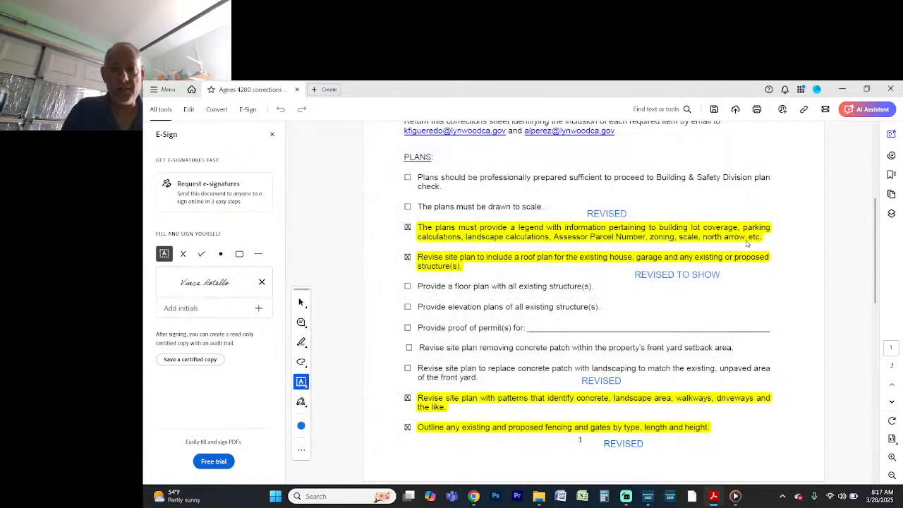
key(Return)
key(Left)
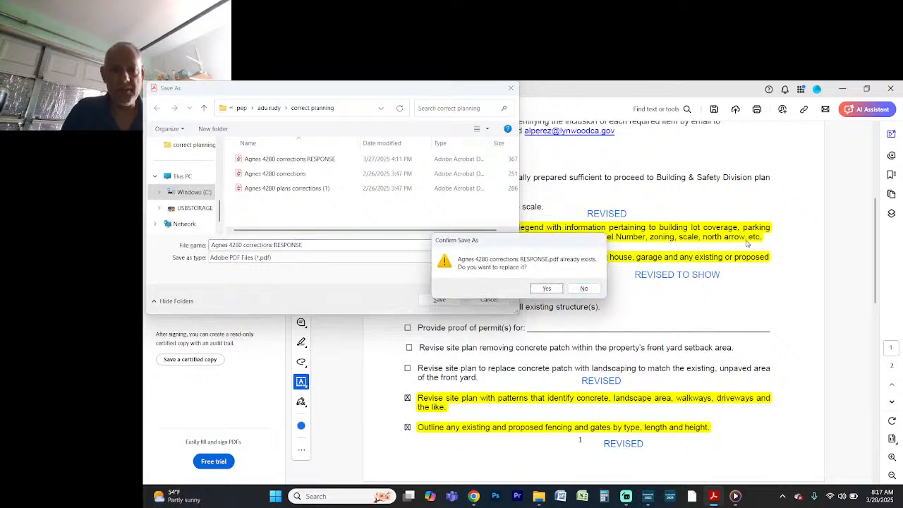
key(Return)
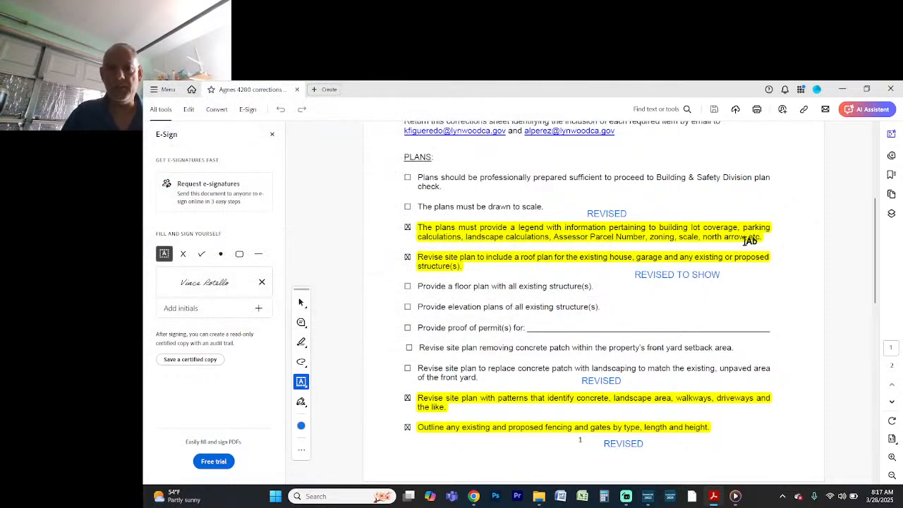
Step: Scroll to the top of the corrections PDF and close Acrobat
scroll(772, 208, up, 2)
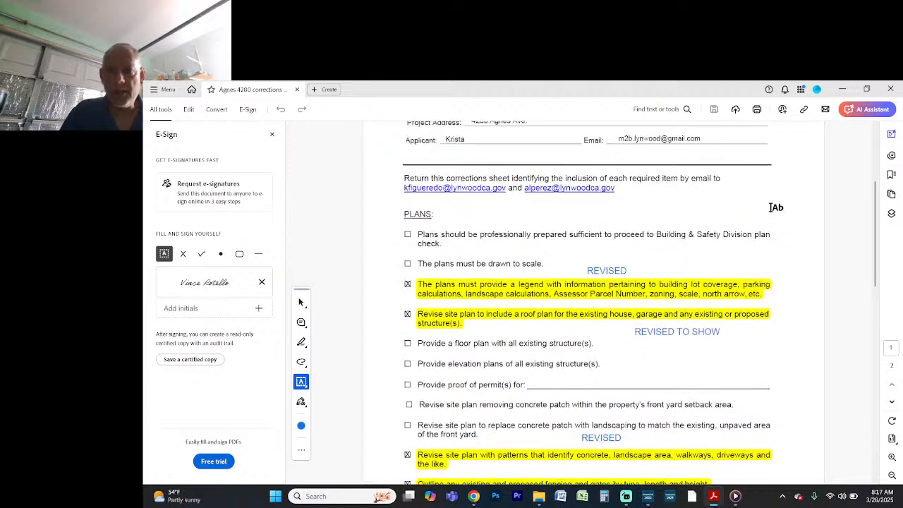
scroll(772, 208, up, 1)
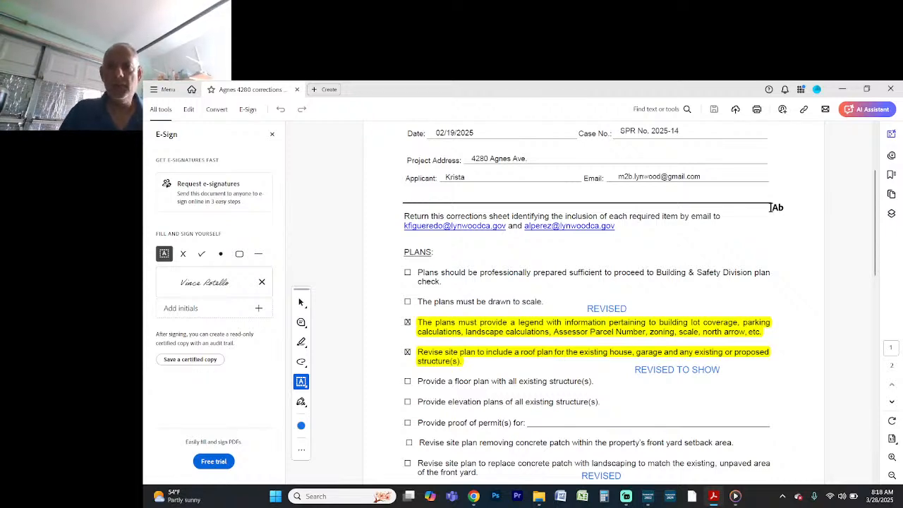
scroll(832, 197, up, 5)
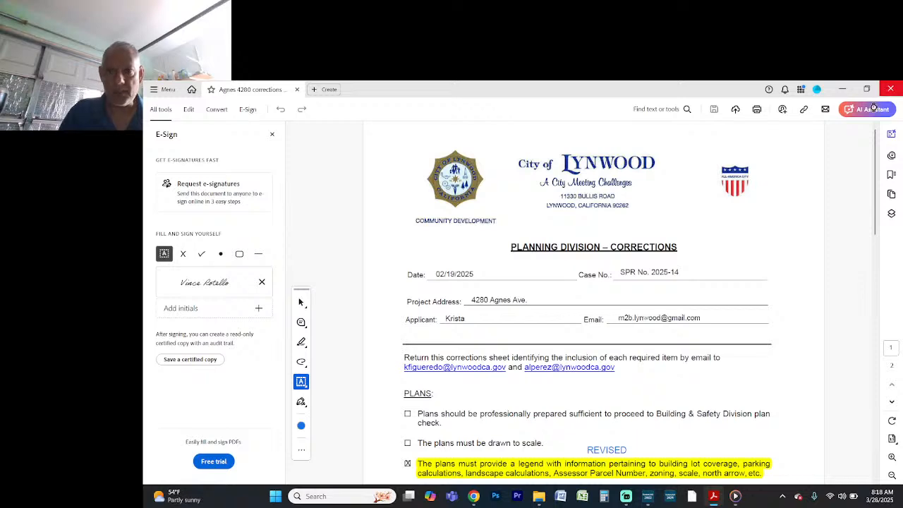
click(890, 92)
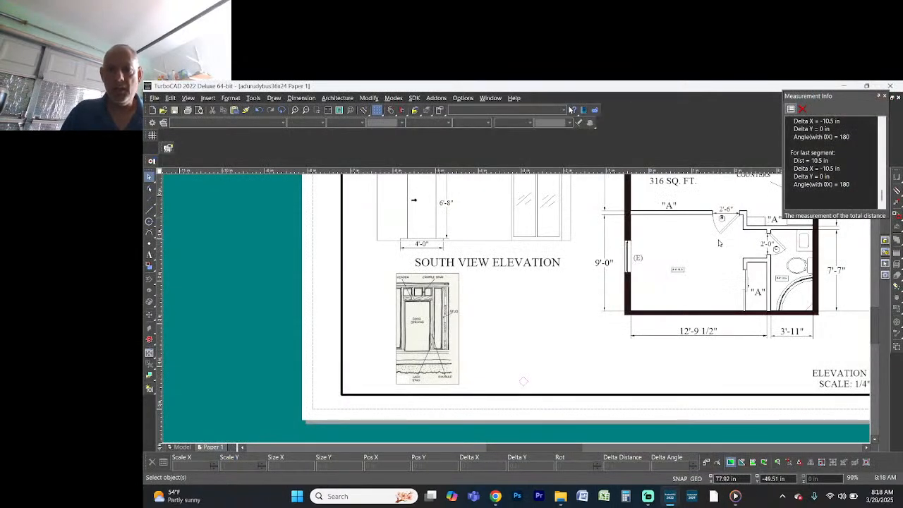
Step: Print the A-4.1 elevation sheet to Soda PDF Desktop 14, saving it as adurudybus36x24.pdf
scroll(720, 241, down, 1)
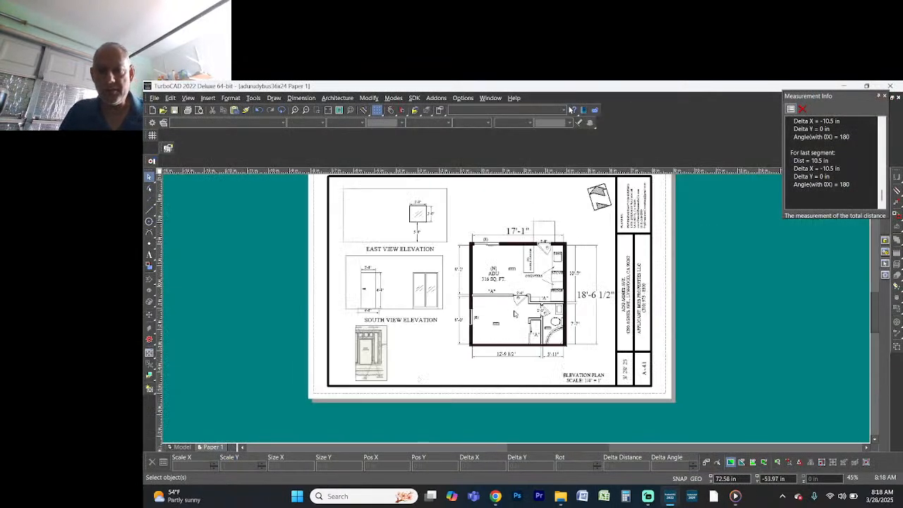
key(ctrl+p)
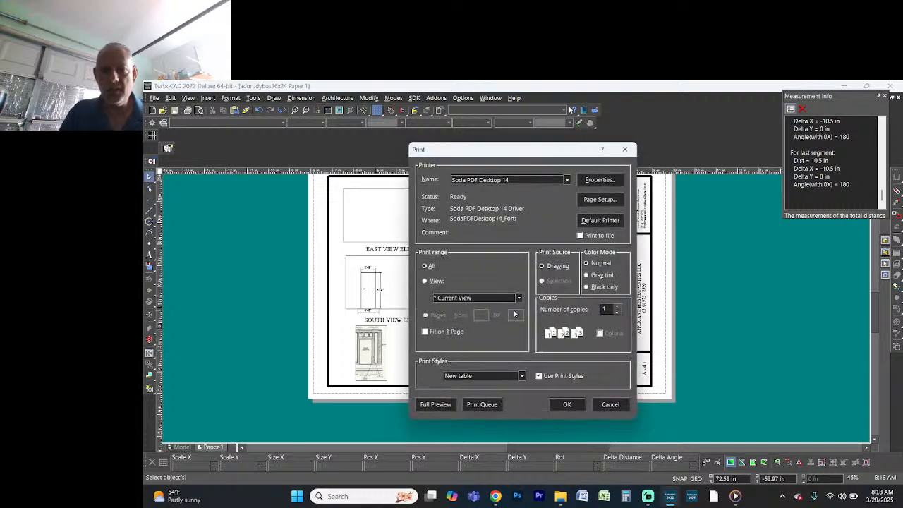
click(599, 199)
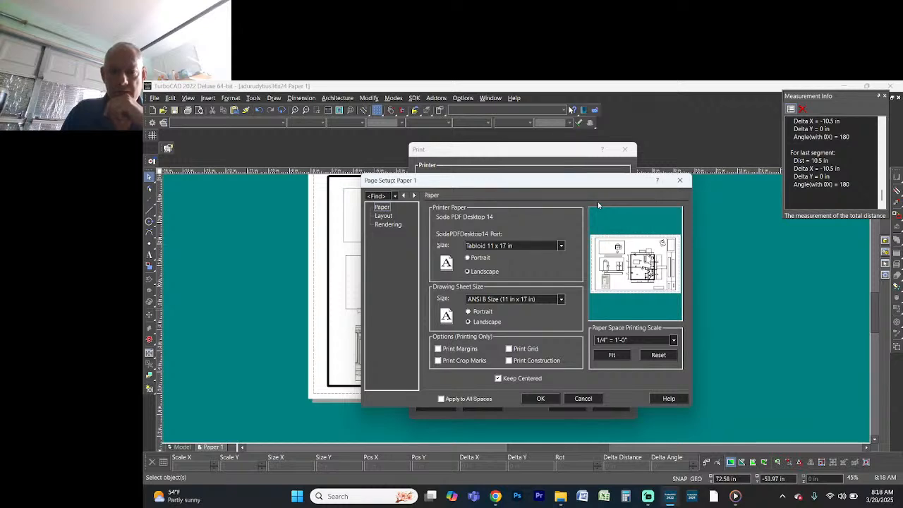
click(543, 399)
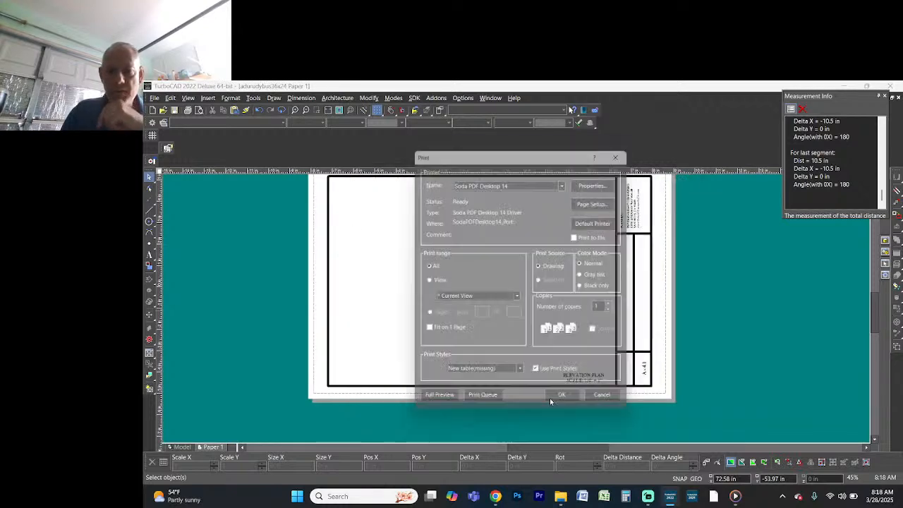
click(567, 404)
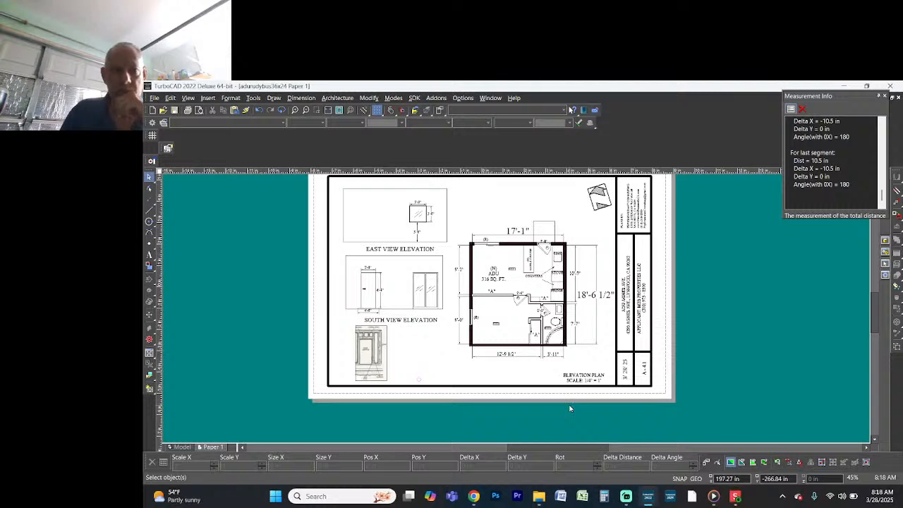
click(736, 496)
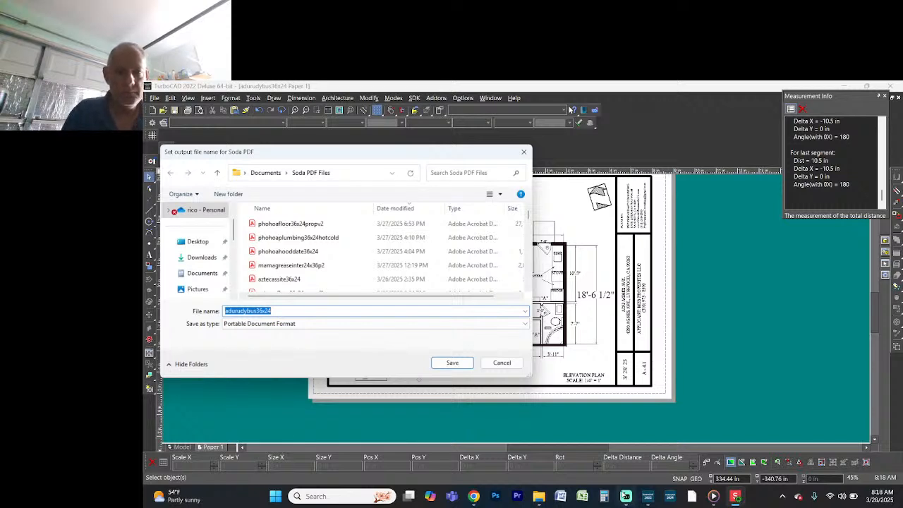
mouse_move(626, 495)
key(Return)
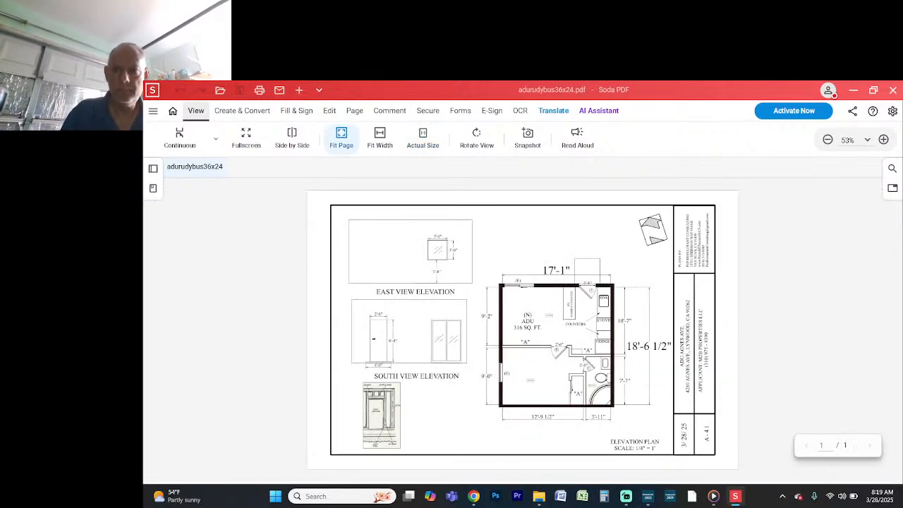
Step: Close the adurudybus36x24 PDF in Soda PDF
click(893, 90)
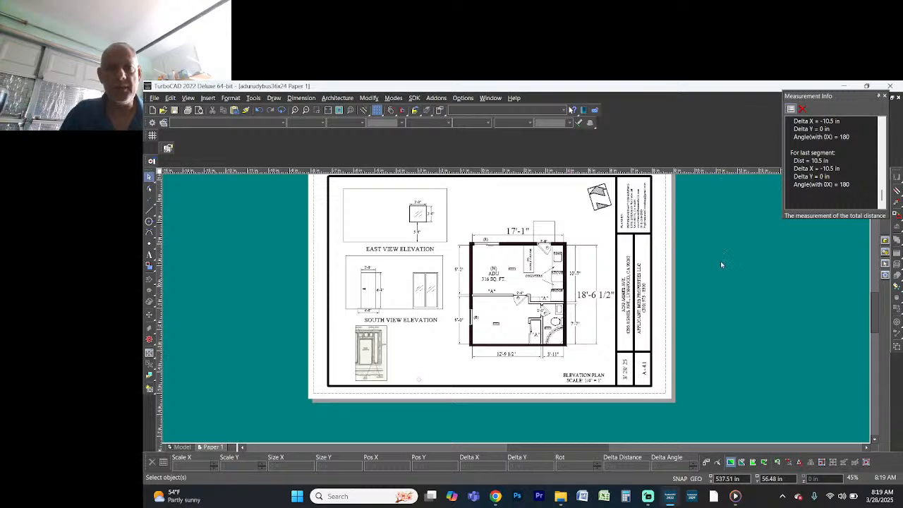
Step: Open the adurudysite24x36 site plan drawing
key(ctrl+o)
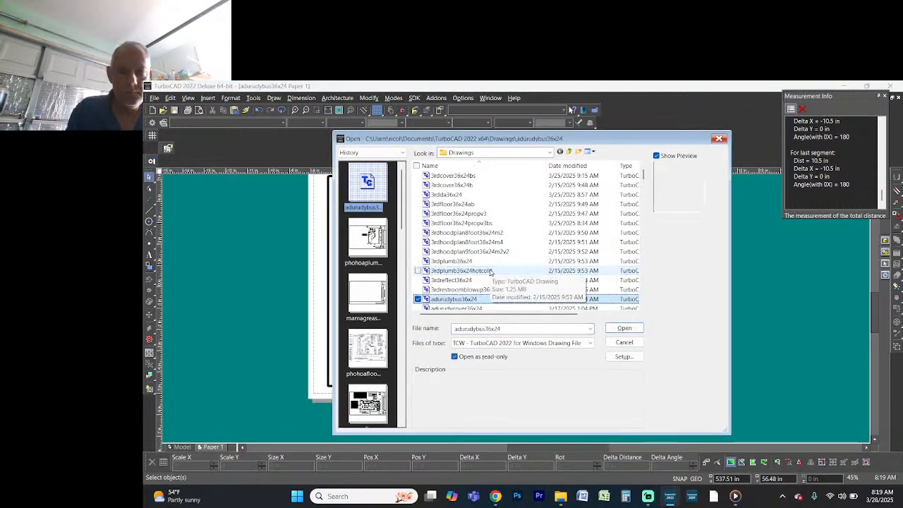
key(Down)
key(Down)
key(Down)
key(Down)
key(Down)
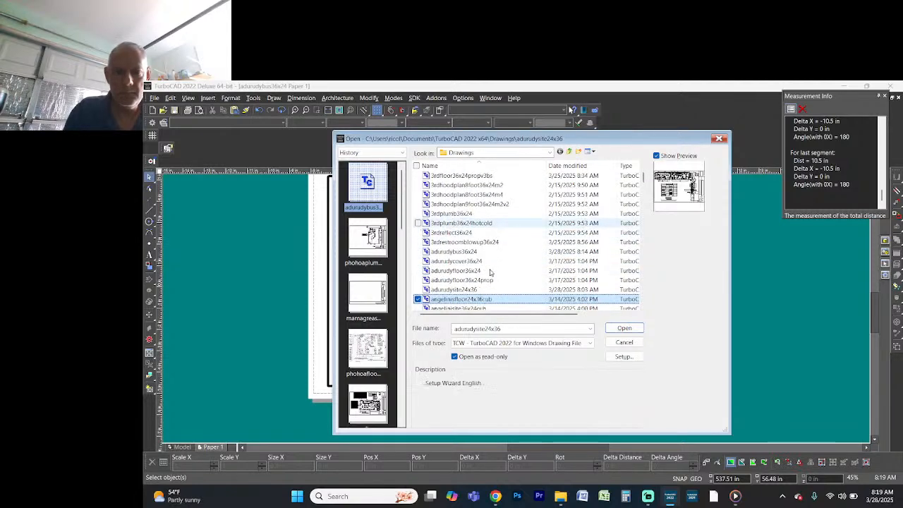
key(Up)
key(Return)
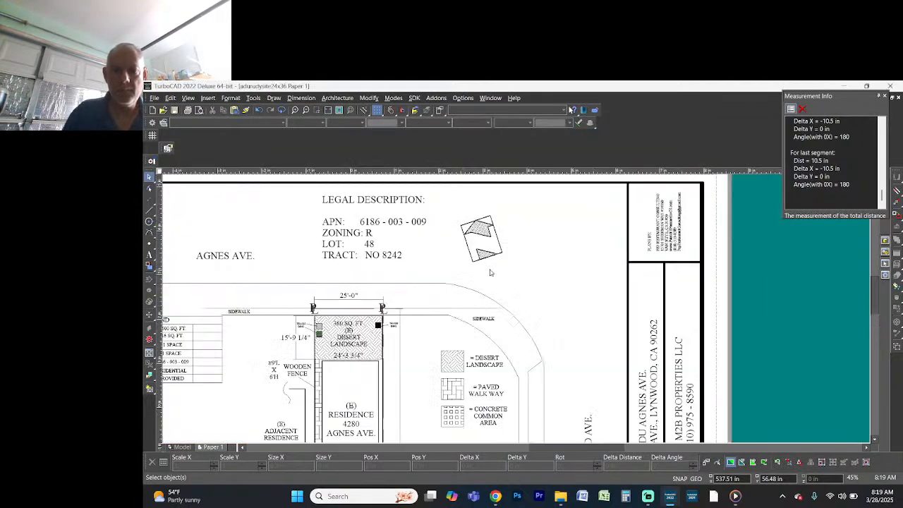
Step: Look over sheet A-2, close Measurement Info, and show the Blocks palette
scroll(471, 349, down, 1)
scroll(461, 424, up, 2)
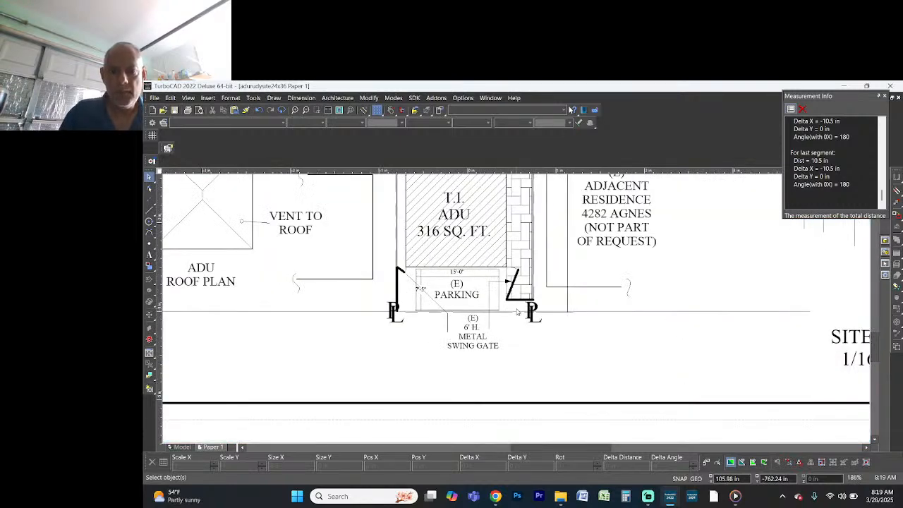
scroll(517, 311, down, 1)
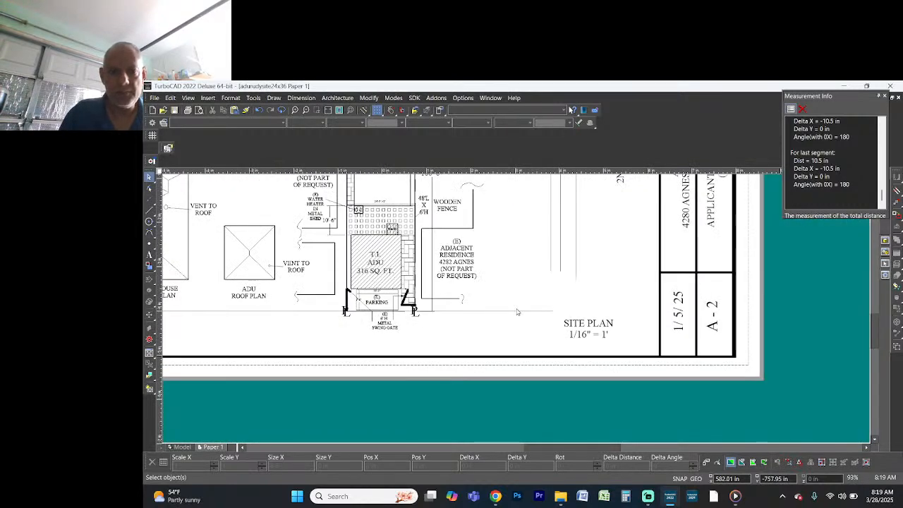
scroll(517, 311, up, 1)
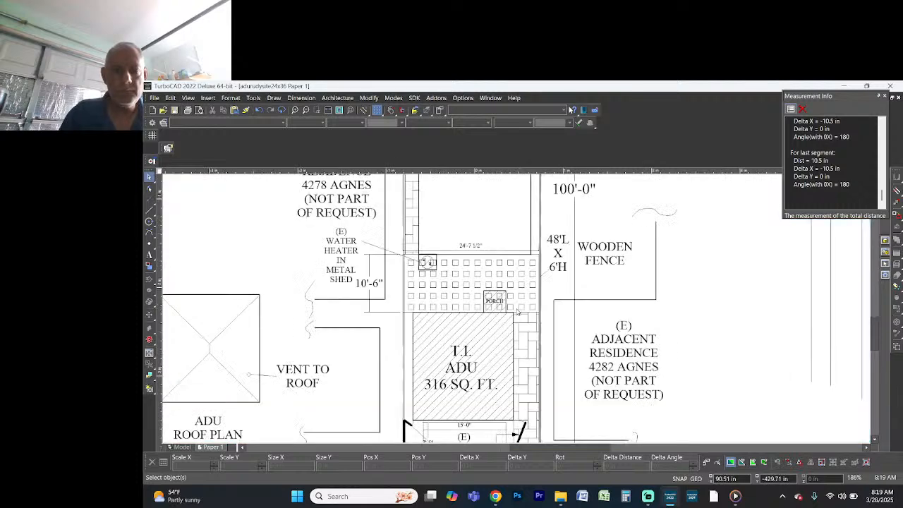
scroll(517, 311, down, 3)
scroll(517, 311, up, 2)
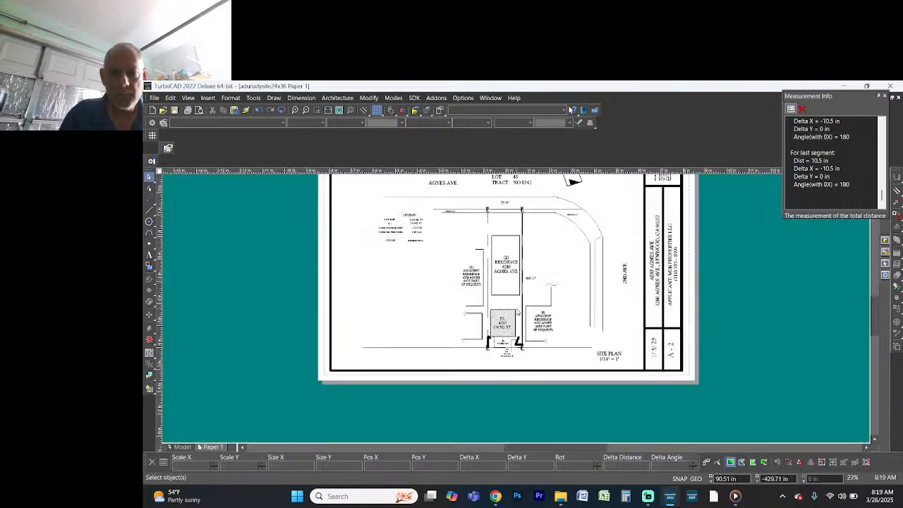
click(884, 95)
click(884, 192)
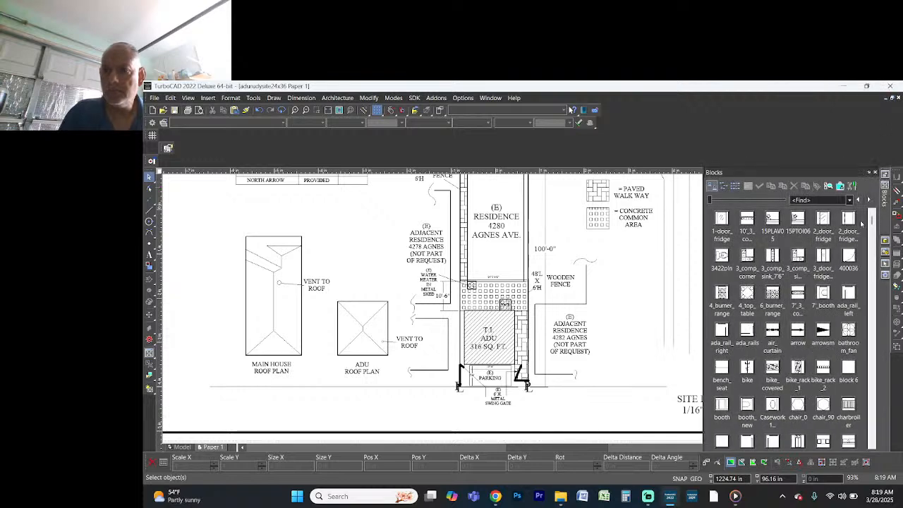
Step: Place four stacked path-of-travel arrow blocks beside the ADU, then switch to Streamlabs Desktop
mouse_move(798, 331)
mouse_down()
mouse_move(642, 355)
mouse_move(562, 315)
mouse_move(626, 264)
mouse_move(631, 296)
mouse_up()
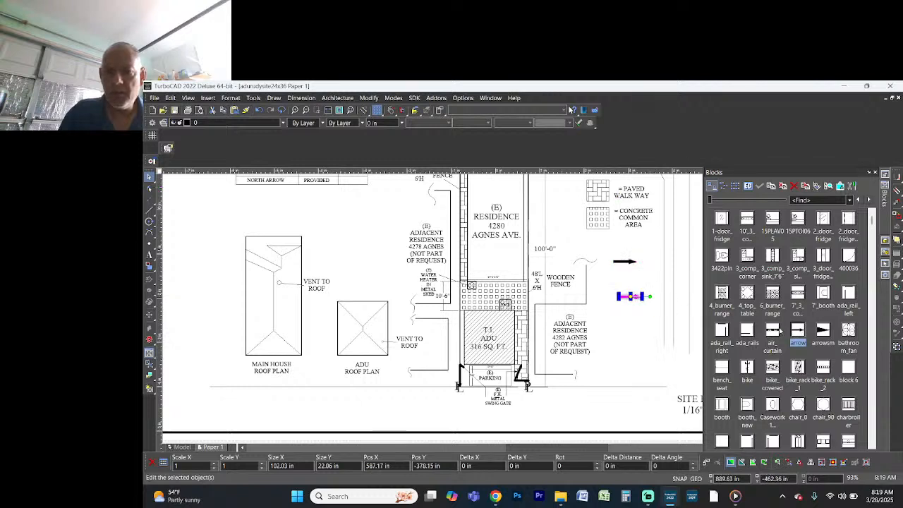
drag(799, 331, 631, 331)
drag(705, 341, 632, 349)
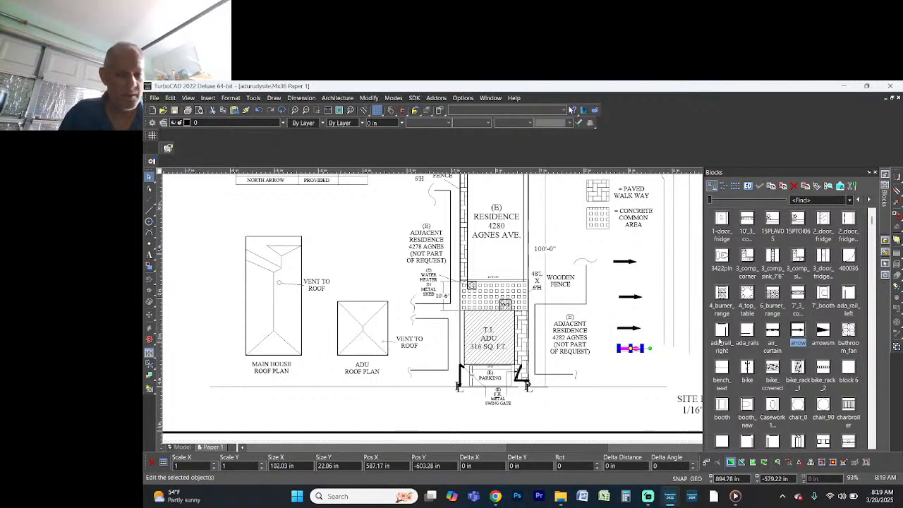
drag(796, 337, 631, 369)
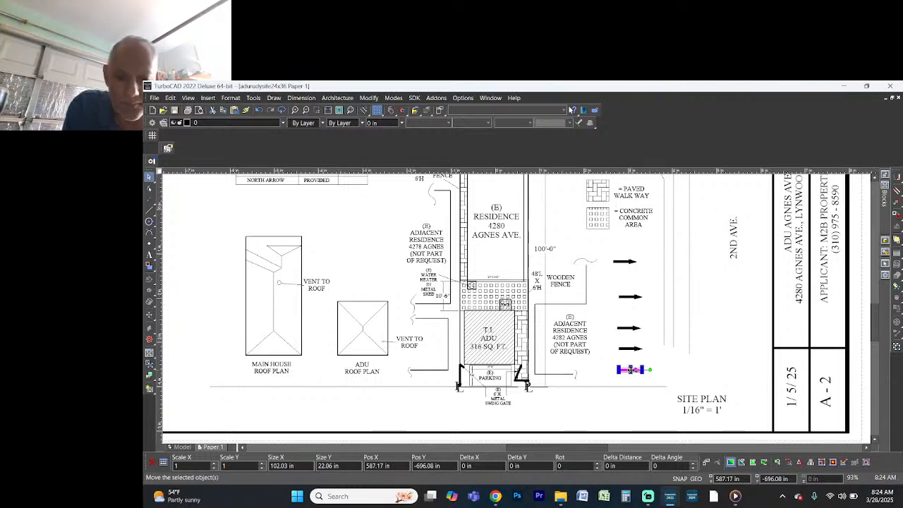
key(alt+Tab)
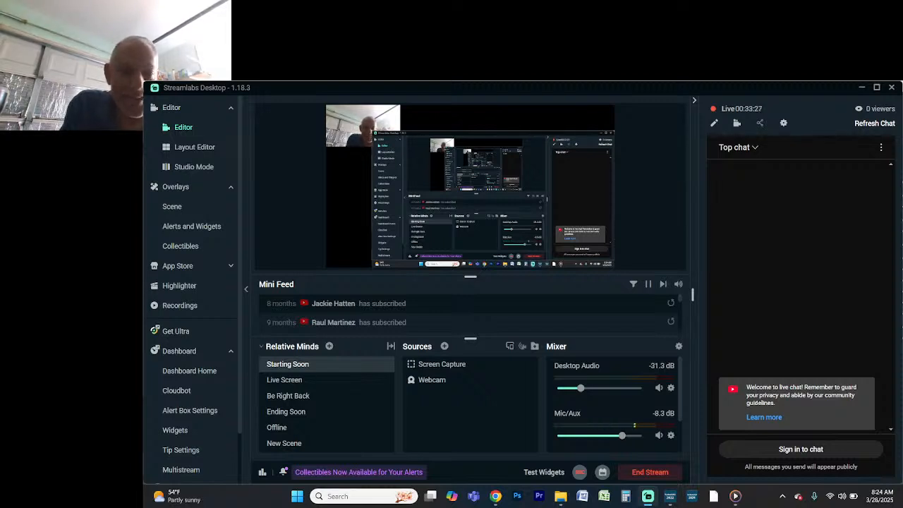
Step: Mute the Mic/Aux input in Streamlabs Desktop with the mic-mute key
key(XF86AudioMicMute)
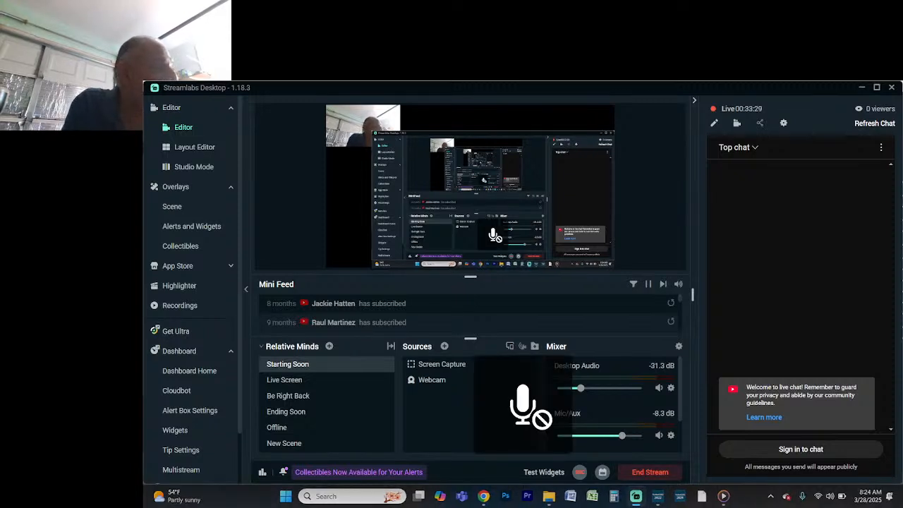